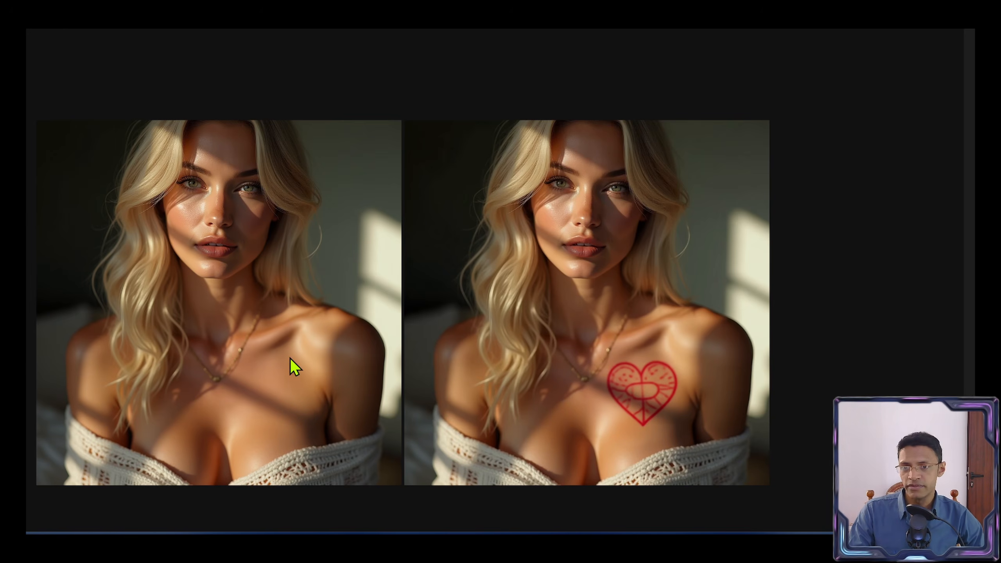
Circle the bare chest area in the original portrait, point an arrow at the tattooed version, and clear the marks
{"action": "left_click_drag", "start_coordinate": [269, 363], "coordinate": [258, 360]}
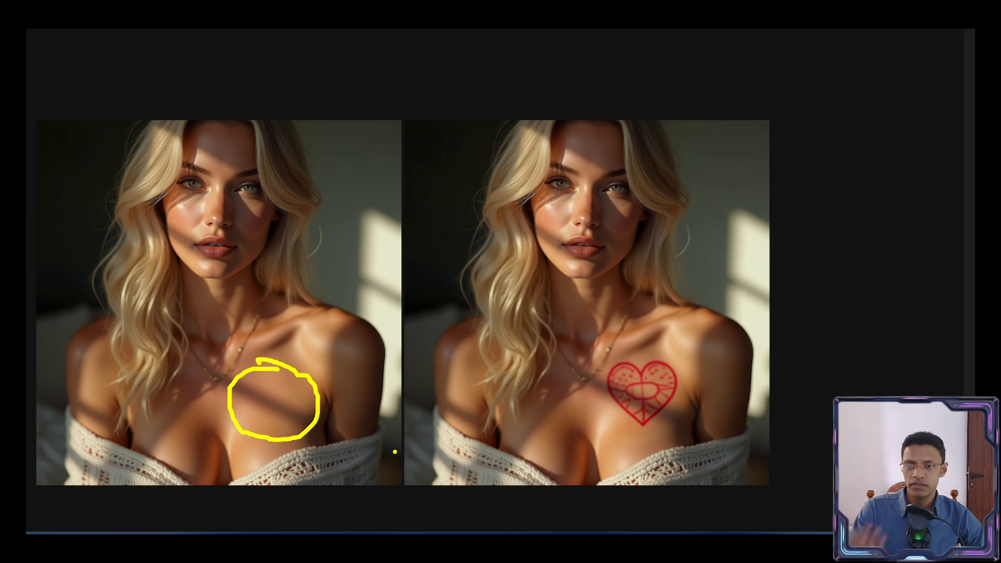
{"action": "mouse_move", "coordinate": [294, 393]}
{"action": "left_mouse_down"}
{"action": "mouse_move", "coordinate": [353, 373]}
{"action": "mouse_move", "coordinate": [574, 407]}
{"action": "mouse_move", "coordinate": [532, 427]}
{"action": "left_mouse_up"}
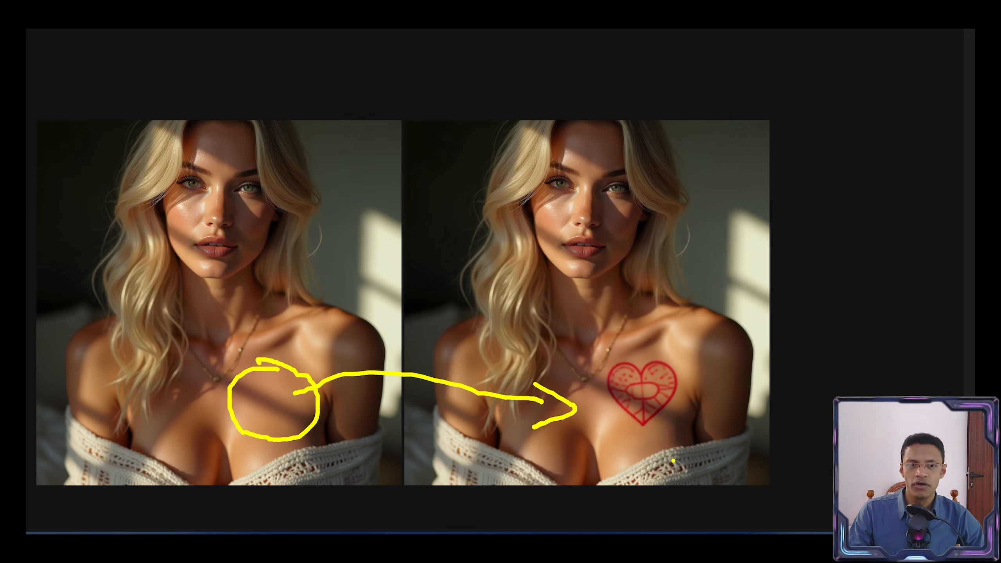
{"action": "key", "text": "Escape"}
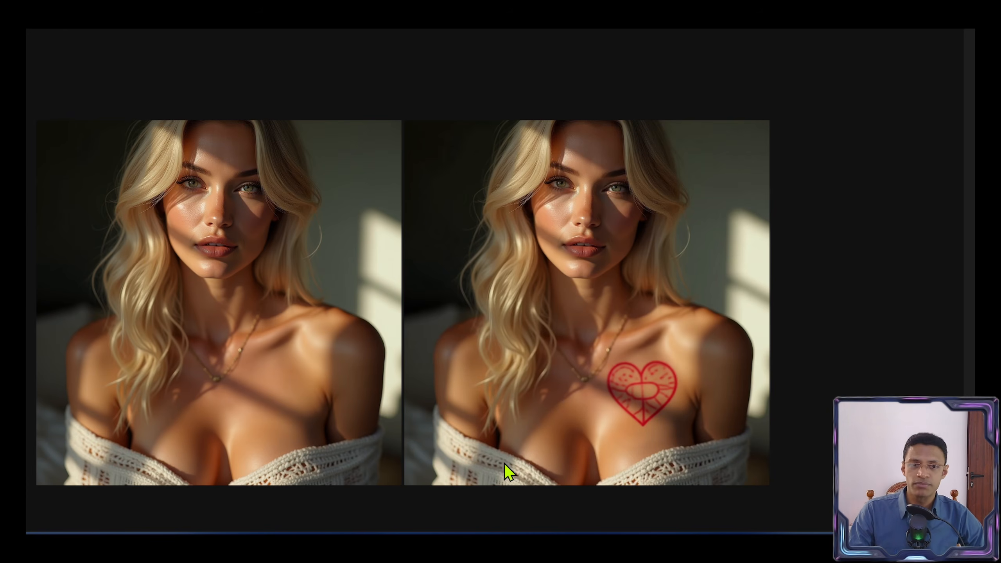
Examine the four tattoo variations in the inpainting examples, from the red hearts to the outlined heart and flower
{"action": "left_click_drag", "start_coordinate": [504, 463], "coordinate": [828, 39]}
{"action": "scroll", "coordinate": [330, 275], "scroll_direction": "up", "scroll_amount": 5}
{"action": "scroll", "coordinate": [330, 275], "scroll_direction": "up", "scroll_amount": 2}
{"action": "left_click_drag", "start_coordinate": [367, 252], "coordinate": [287, 354]}
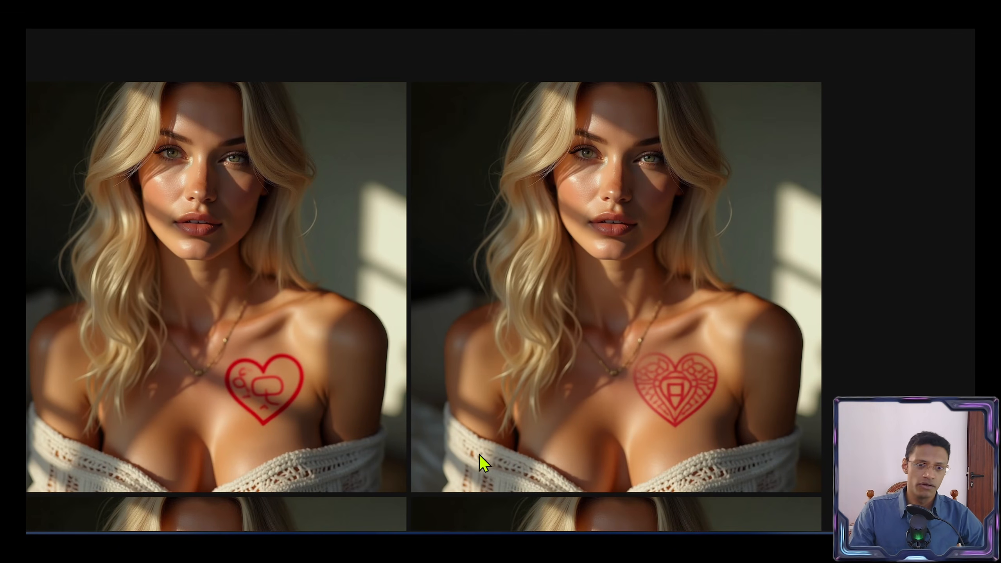
{"action": "left_click_drag", "start_coordinate": [522, 444], "coordinate": [449, 380]}
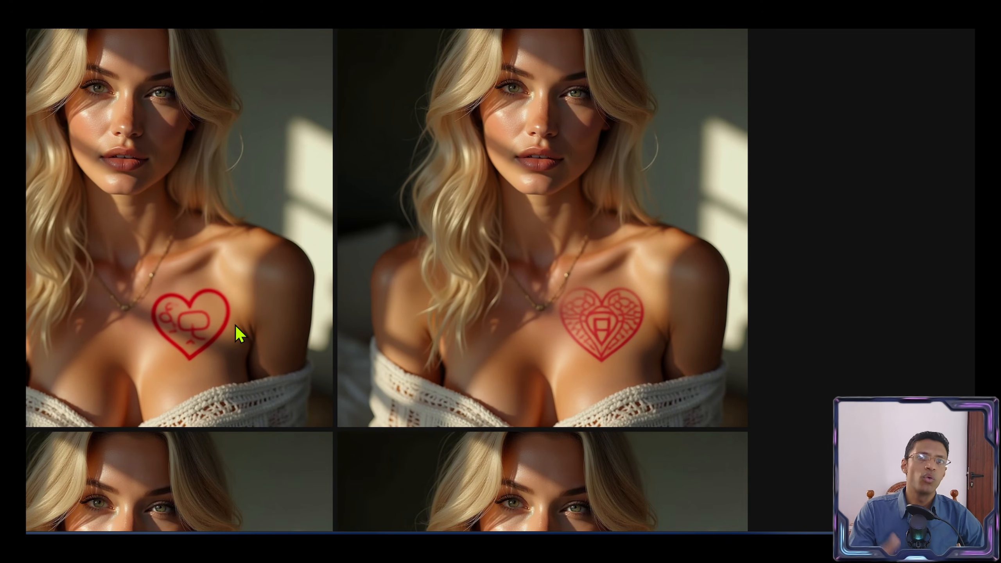
{"action": "left_click_drag", "start_coordinate": [494, 354], "coordinate": [641, 272]}
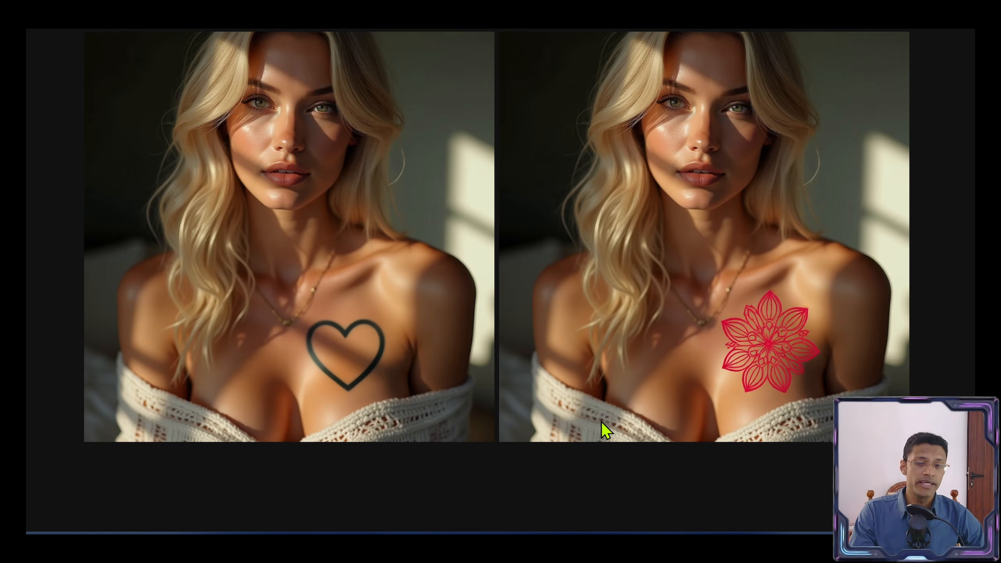
{"action": "left_click_drag", "start_coordinate": [656, 384], "coordinate": [445, 350]}
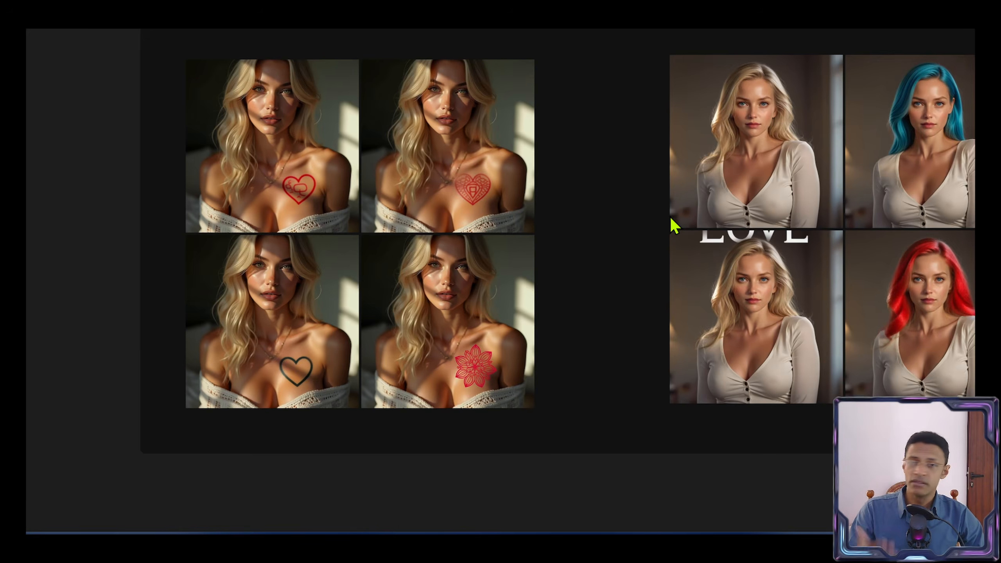
Examine the inpainting grid comparing the blonde original with the LOVE text, teal hair and red hair versions
{"action": "left_click_drag", "start_coordinate": [670, 216], "coordinate": [326, 255]}
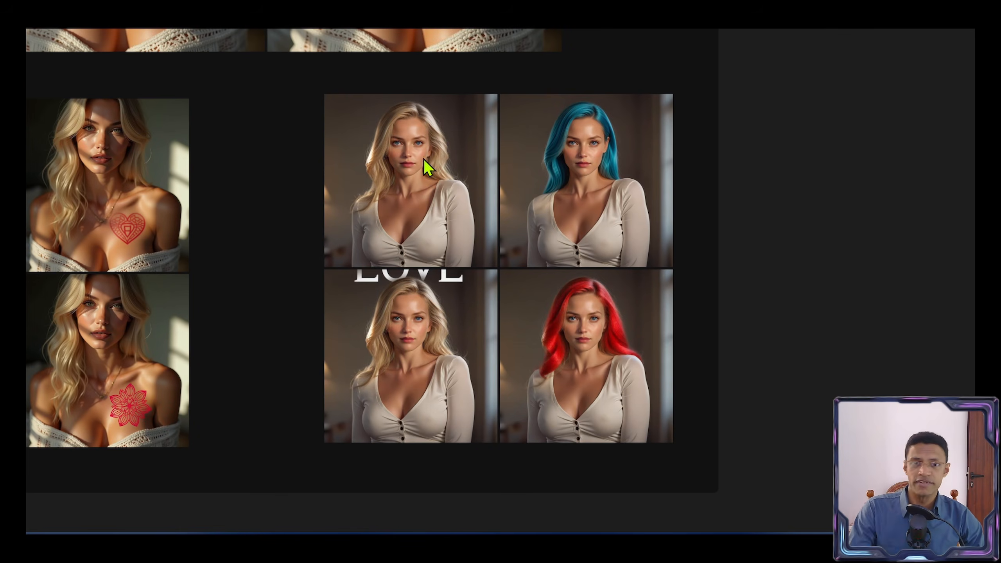
{"action": "scroll", "coordinate": [424, 159], "scroll_direction": "up", "scroll_amount": 9}
{"action": "left_click_drag", "start_coordinate": [482, 218], "coordinate": [406, 262]}
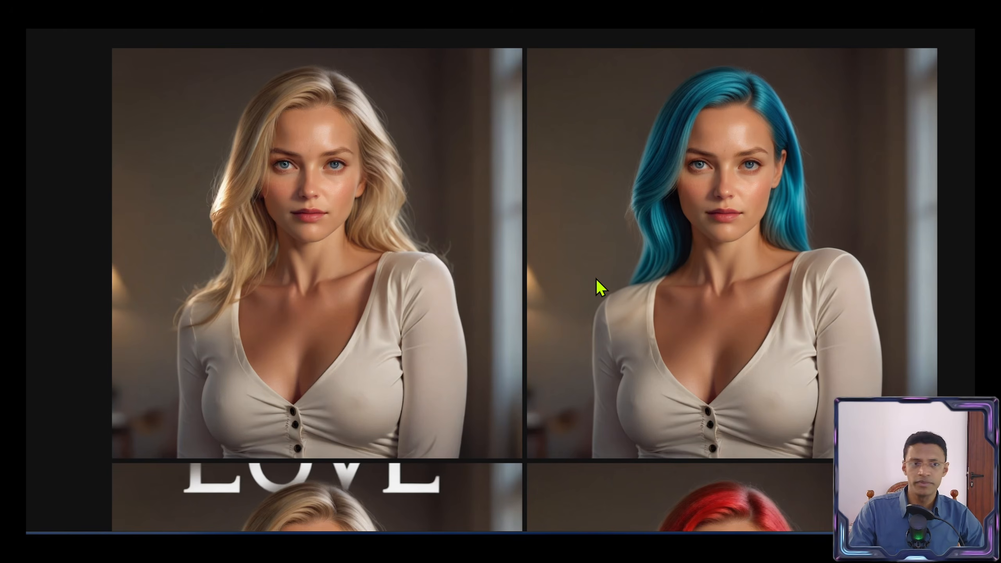
{"action": "left_click_drag", "start_coordinate": [595, 278], "coordinate": [451, 277]}
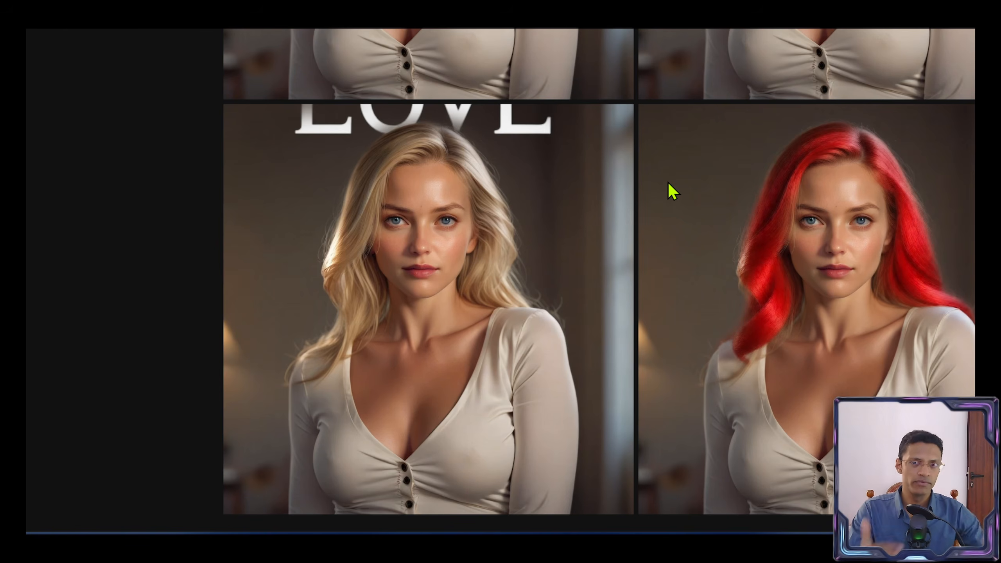
{"action": "left_click_drag", "start_coordinate": [668, 182], "coordinate": [401, 109]}
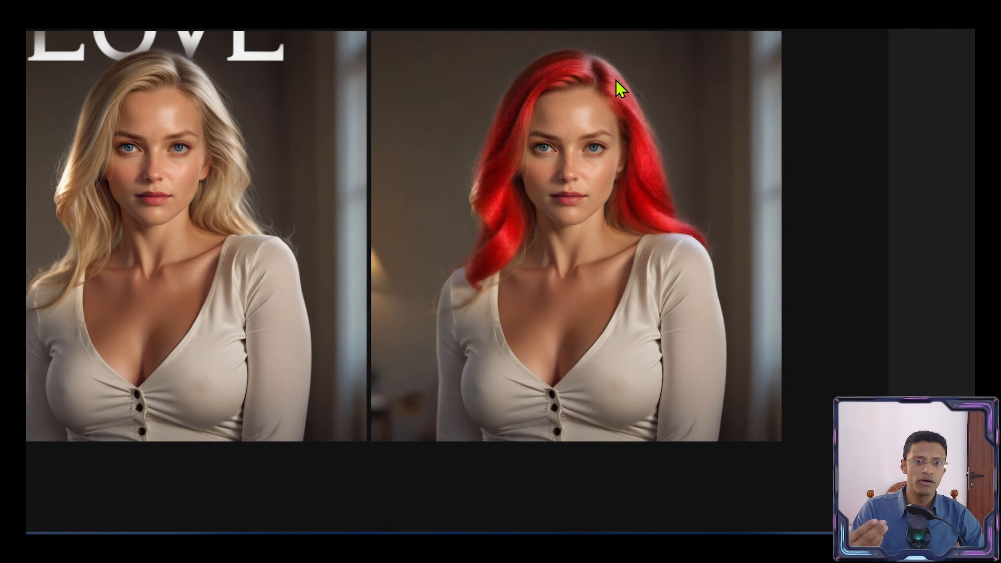
{"action": "left_click_drag", "start_coordinate": [616, 80], "coordinate": [590, 333]}
{"action": "scroll", "coordinate": [585, 308], "scroll_direction": "down", "scroll_amount": 5}
{"action": "scroll", "coordinate": [465, 187], "scroll_direction": "down", "scroll_amount": 3}
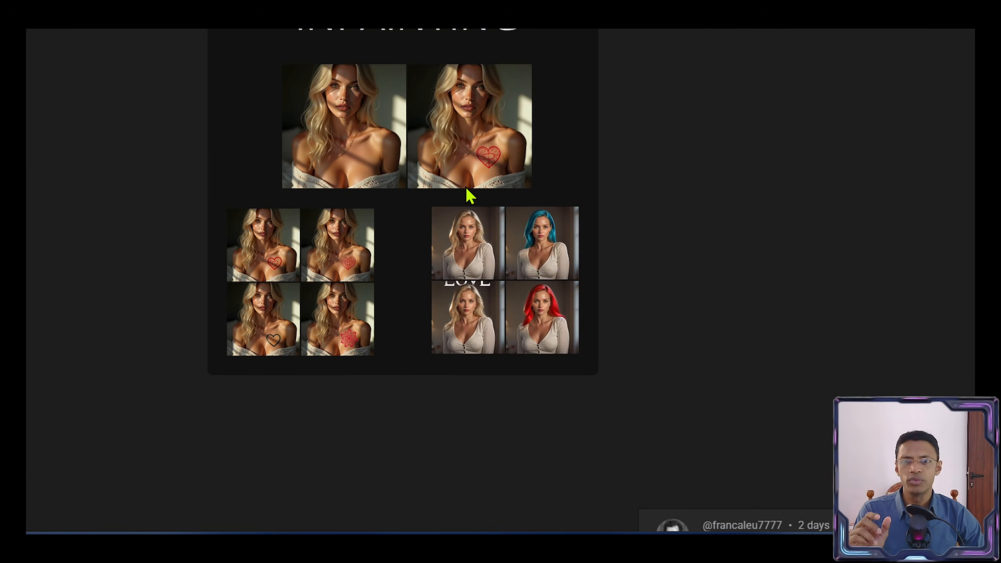
Compare the original portrait with its edited versions in the upper row of the EDITING examples
{"action": "left_click_drag", "start_coordinate": [466, 186], "coordinate": [490, 292]}
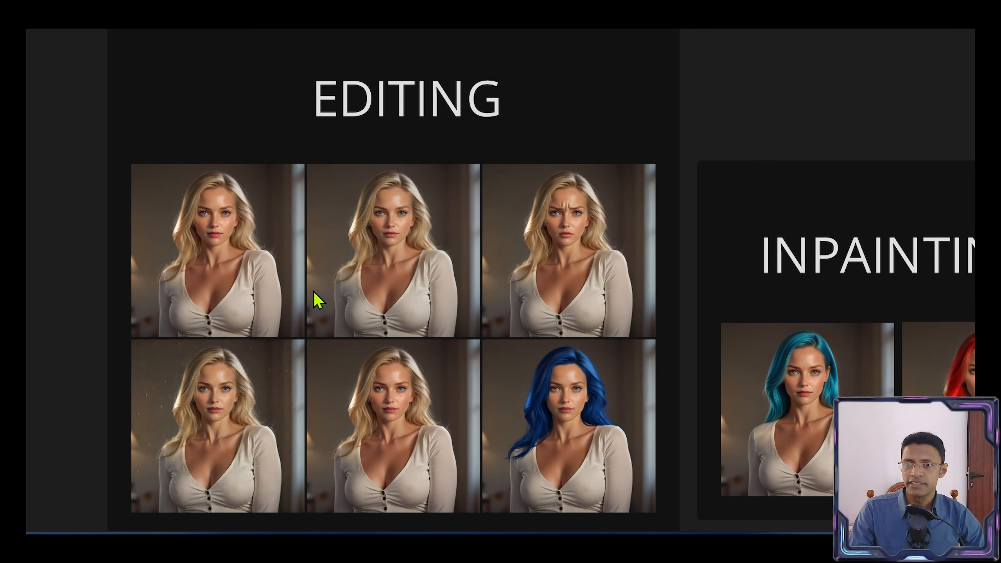
{"action": "scroll", "coordinate": [204, 266], "scroll_direction": "up", "scroll_amount": 6}
{"action": "left_click_drag", "start_coordinate": [223, 231], "coordinate": [338, 296]}
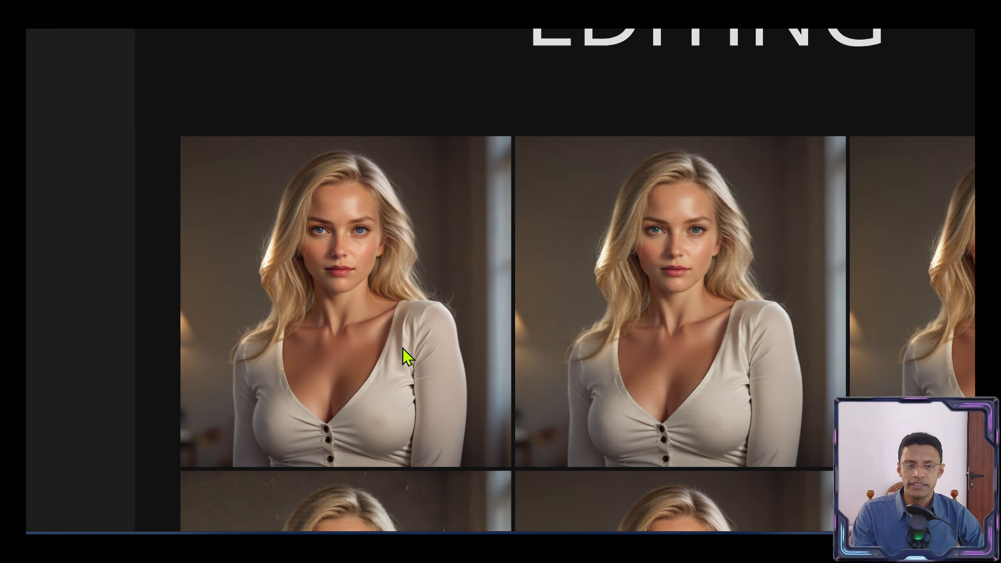
{"action": "left_click_drag", "start_coordinate": [604, 388], "coordinate": [438, 347]}
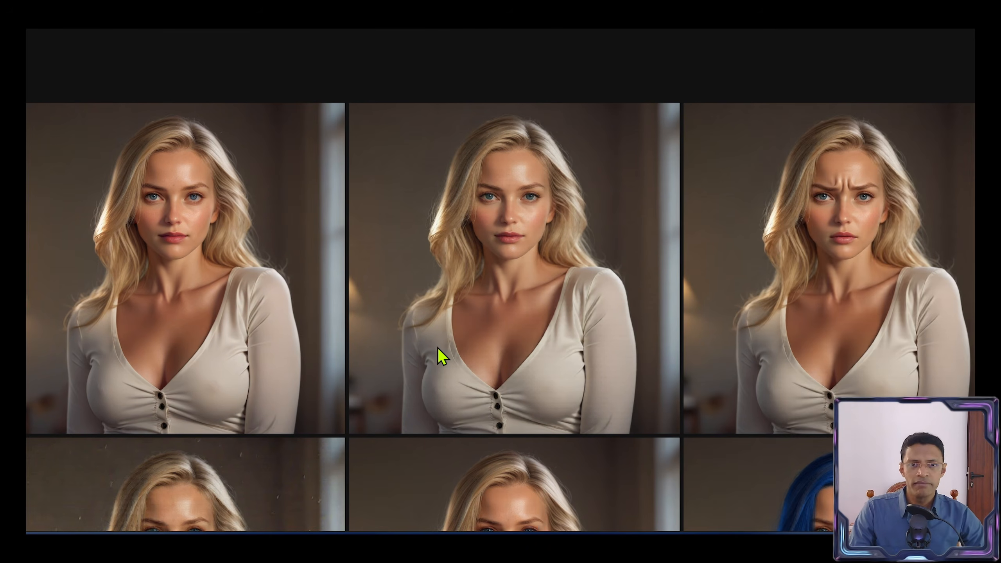
{"action": "scroll", "coordinate": [375, 270], "scroll_direction": "up", "scroll_amount": 3}
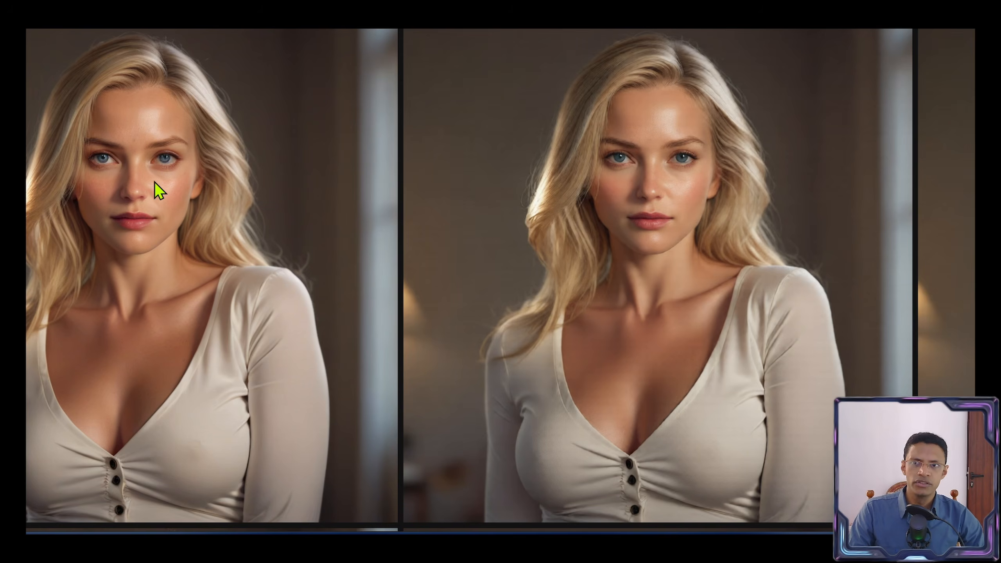
{"action": "left_click_drag", "start_coordinate": [440, 221], "coordinate": [458, 223]}
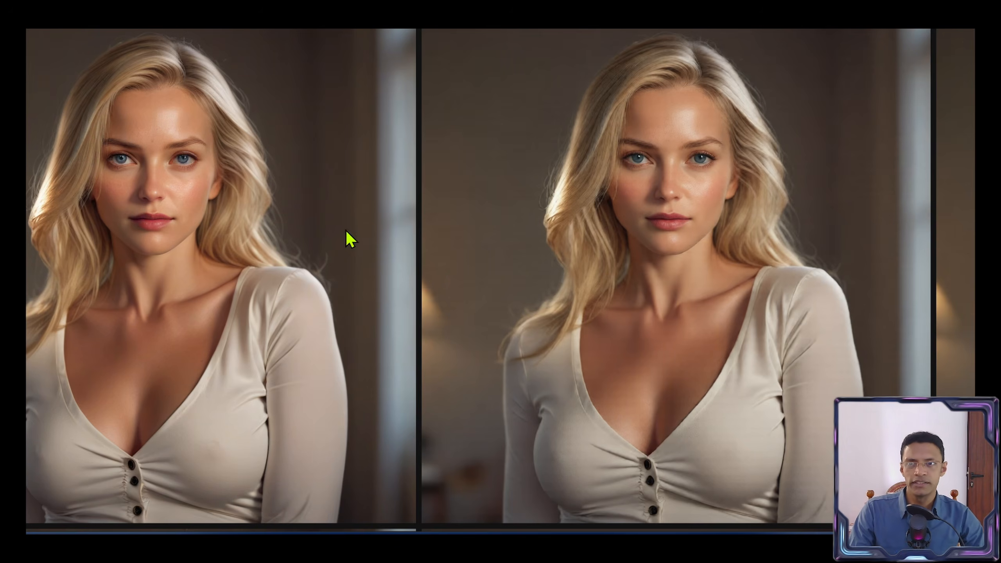
{"action": "scroll", "coordinate": [174, 186], "scroll_direction": "up", "scroll_amount": 2}
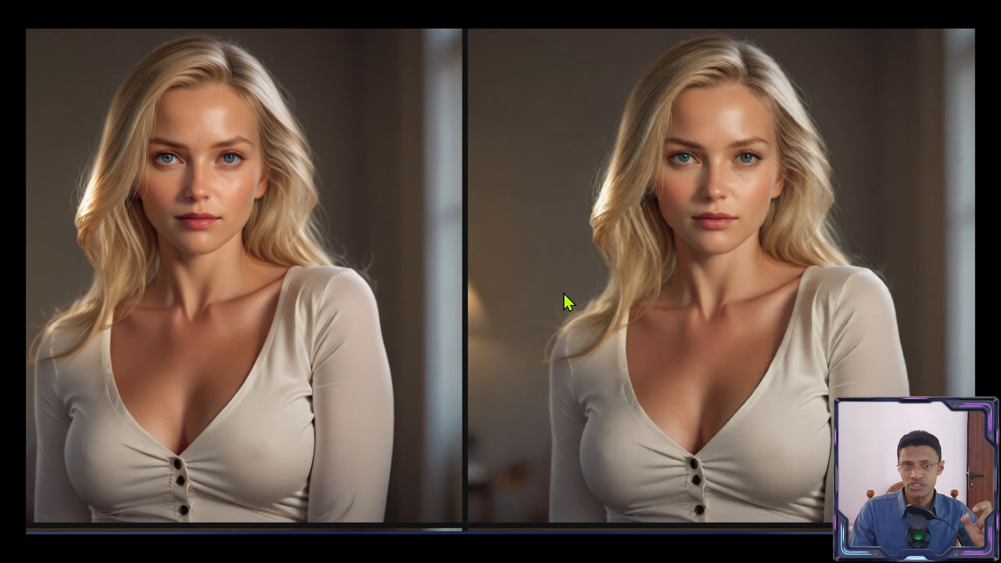
{"action": "scroll", "coordinate": [561, 293], "scroll_direction": "down", "scroll_amount": 2}
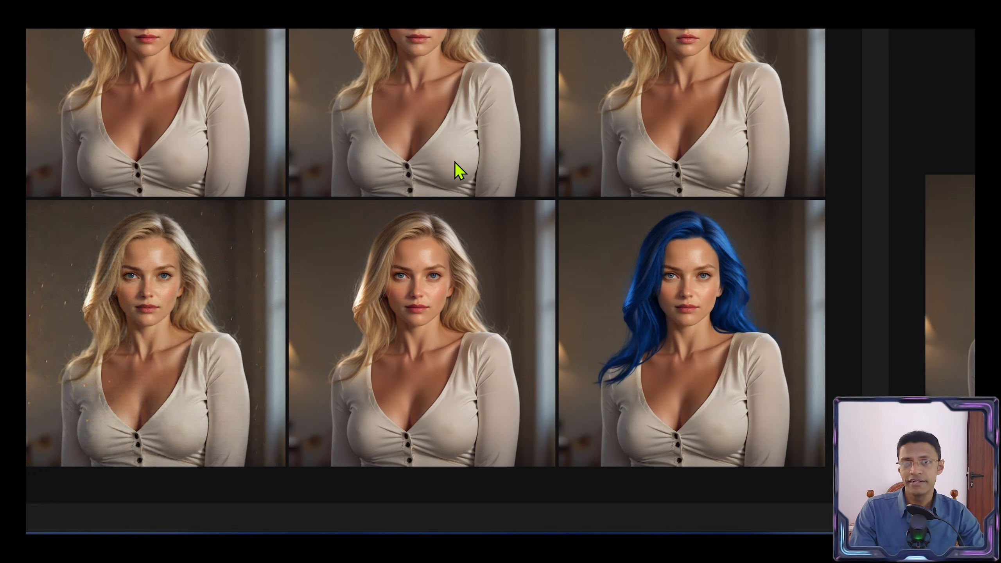
Compare the blonde and blue-haired portraits in the EDITING examples with the teal and red-haired INPAINTING results
{"action": "scroll", "coordinate": [482, 270], "scroll_direction": "up", "scroll_amount": 3}
{"action": "left_click_drag", "start_coordinate": [492, 304], "coordinate": [344, 193]}
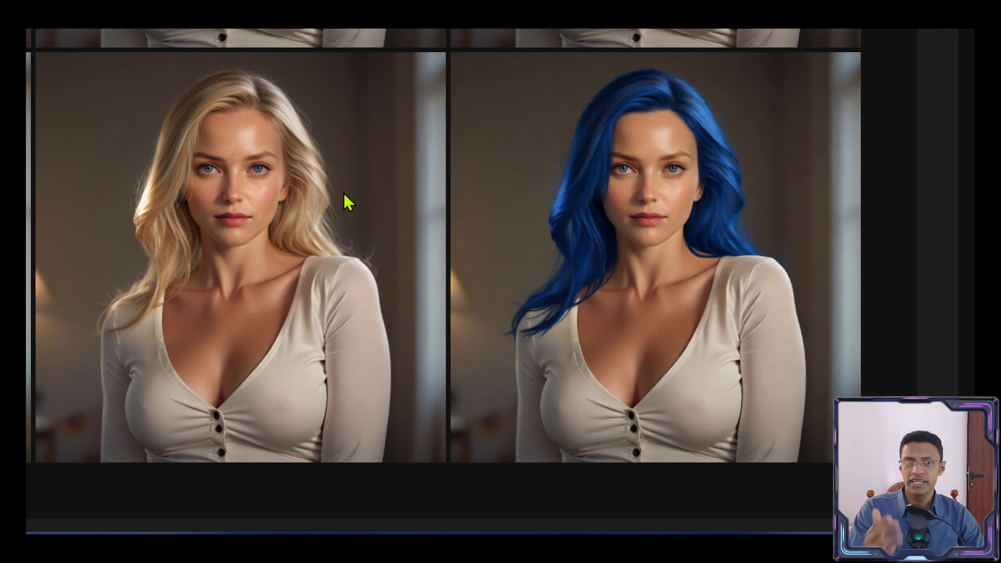
{"action": "scroll", "coordinate": [461, 221], "scroll_direction": "down", "scroll_amount": 2}
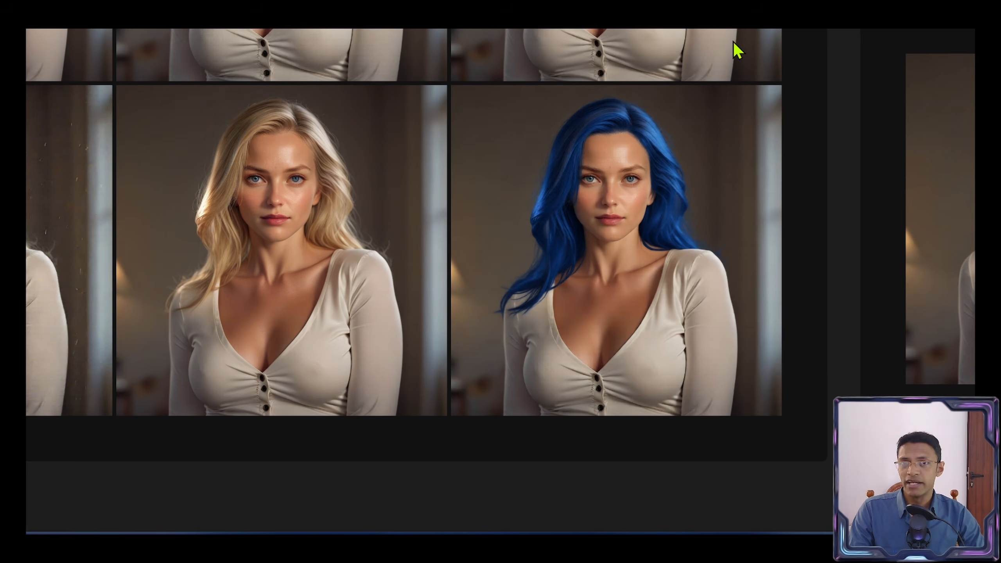
{"action": "scroll", "coordinate": [342, 259], "scroll_direction": "up", "scroll_amount": 2}
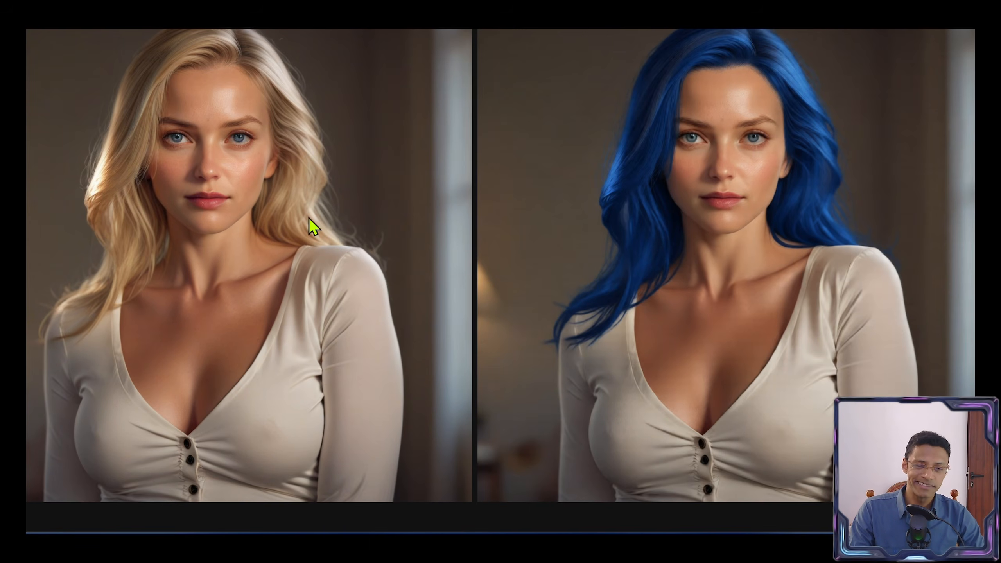
{"action": "scroll", "coordinate": [758, 152], "scroll_direction": "down", "scroll_amount": 2}
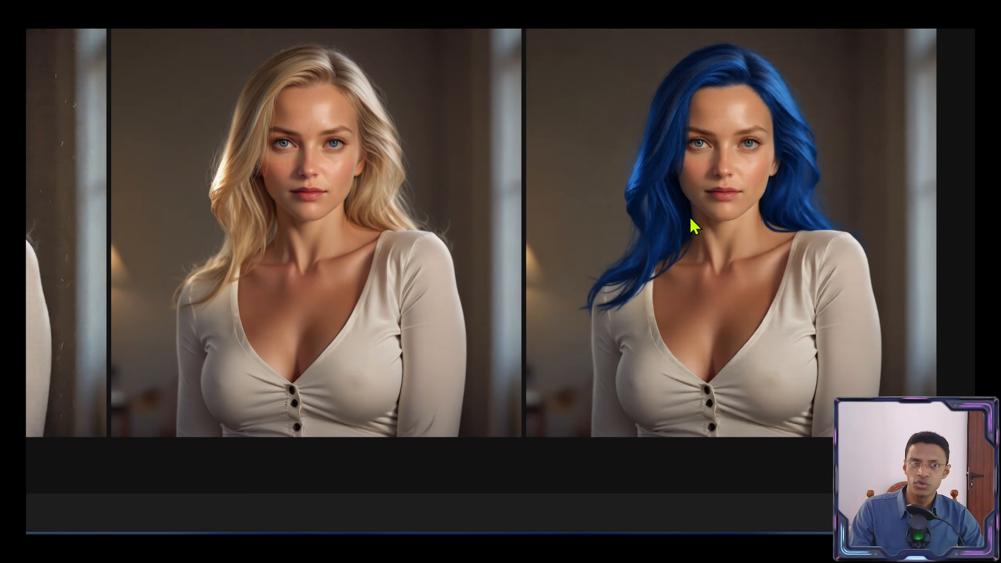
{"action": "scroll", "coordinate": [660, 271], "scroll_direction": "down", "scroll_amount": 1}
{"action": "left_click_drag", "start_coordinate": [792, 254], "coordinate": [302, 276]}
{"action": "scroll", "coordinate": [631, 241], "scroll_direction": "down", "scroll_amount": 1}
{"action": "left_click_drag", "start_coordinate": [630, 241], "coordinate": [409, 318]}
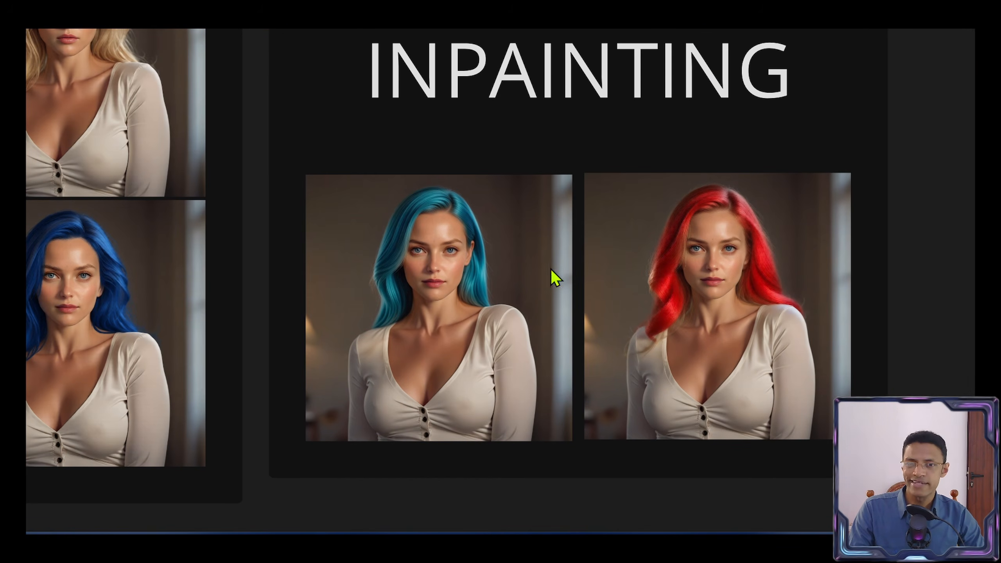
Circle the hair on the blonde, blue, teal and red portraits to compare them, and return to the INPAINTING overview
{"action": "left_click_drag", "start_coordinate": [268, 350], "coordinate": [549, 313]}
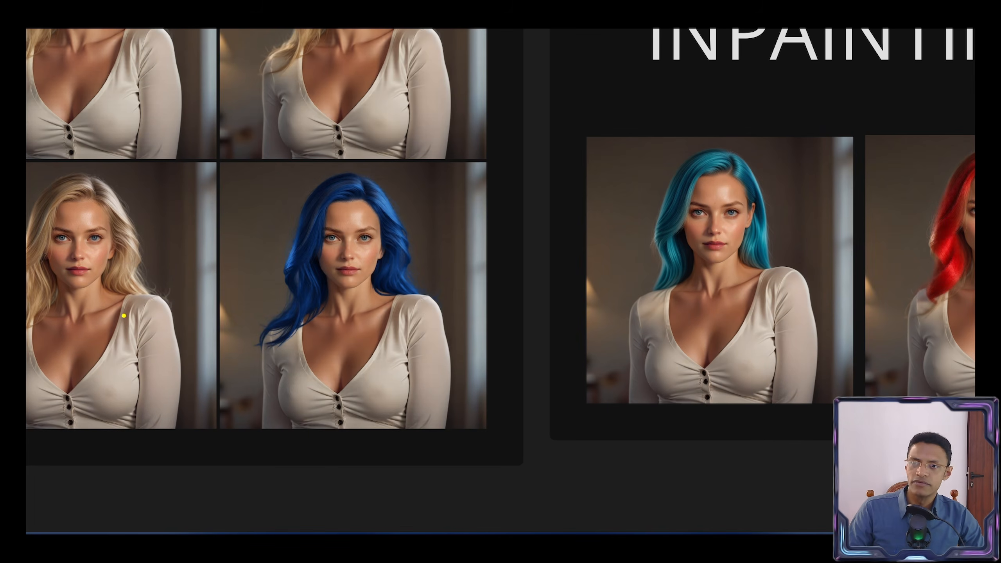
{"action": "mouse_move", "coordinate": [41, 256]}
{"action": "left_mouse_down"}
{"action": "mouse_move", "coordinate": [25, 256]}
{"action": "mouse_move", "coordinate": [26, 246]}
{"action": "left_mouse_up"}
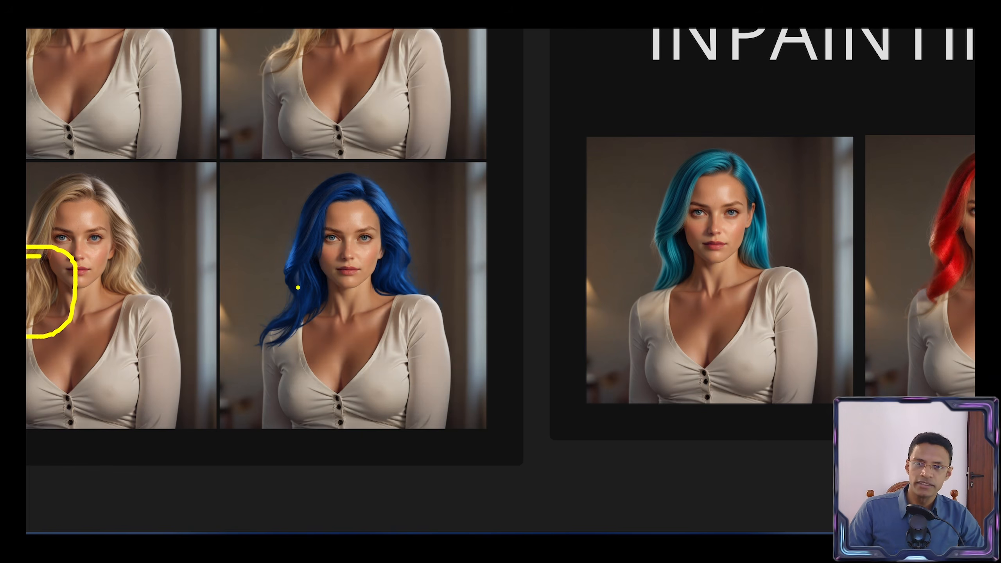
{"action": "mouse_move", "coordinate": [301, 253]}
{"action": "left_mouse_down"}
{"action": "mouse_move", "coordinate": [329, 265]}
{"action": "mouse_move", "coordinate": [315, 250]}
{"action": "left_mouse_up"}
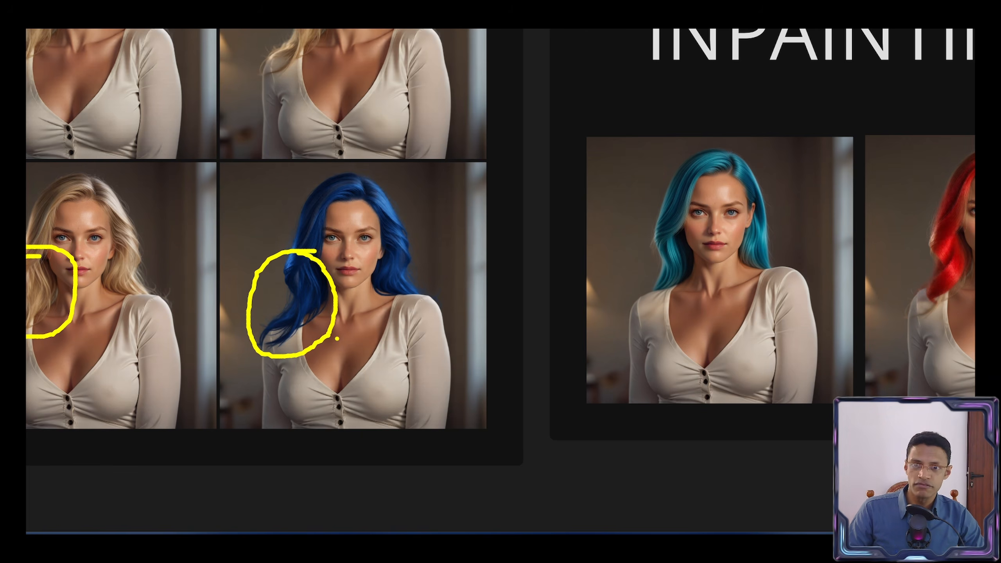
{"action": "left_click_drag", "start_coordinate": [323, 333], "coordinate": [424, 306]}
{"action": "mouse_move", "coordinate": [674, 238]}
{"action": "left_mouse_down"}
{"action": "mouse_move", "coordinate": [685, 249]}
{"action": "mouse_move", "coordinate": [659, 243]}
{"action": "left_mouse_up"}
{"action": "left_click_drag", "start_coordinate": [957, 245], "coordinate": [953, 255]}
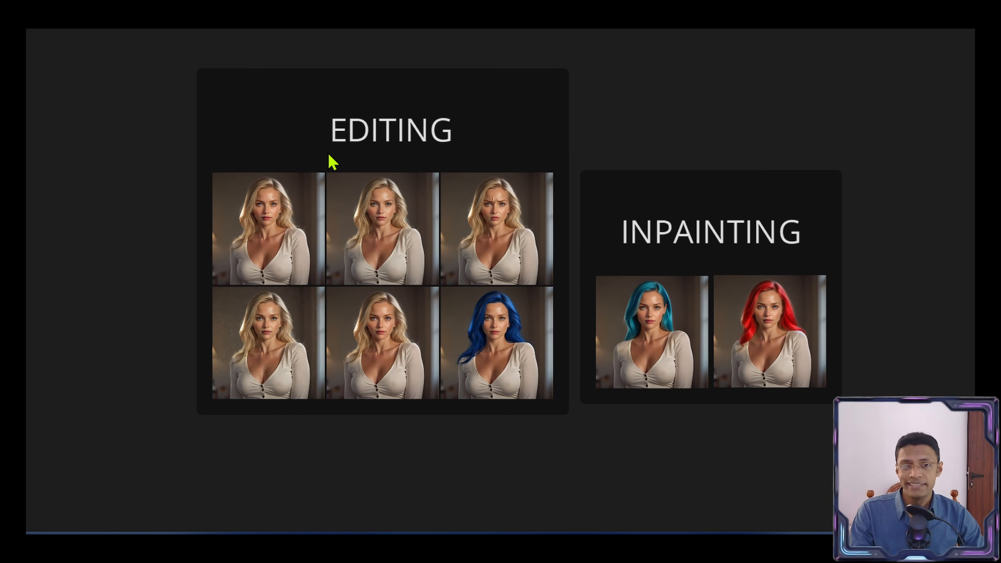
{"action": "left_click_drag", "start_coordinate": [233, 201], "coordinate": [750, 272]}
{"action": "scroll", "coordinate": [740, 271], "scroll_direction": "down", "scroll_amount": 3}
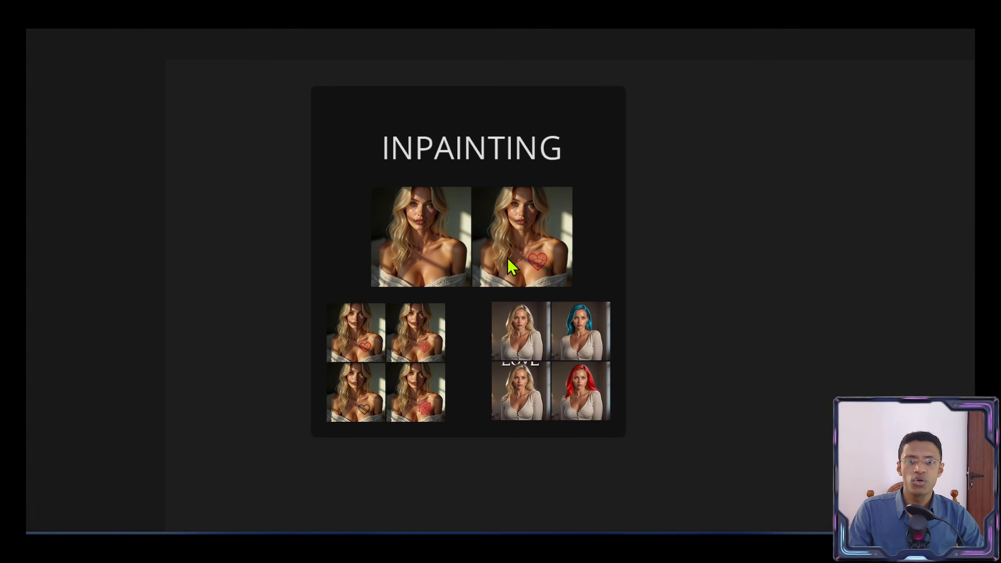
{"action": "scroll", "coordinate": [504, 257], "scroll_direction": "up", "scroll_amount": 1}
{"action": "left_click_drag", "start_coordinate": [467, 267], "coordinate": [495, 241]}
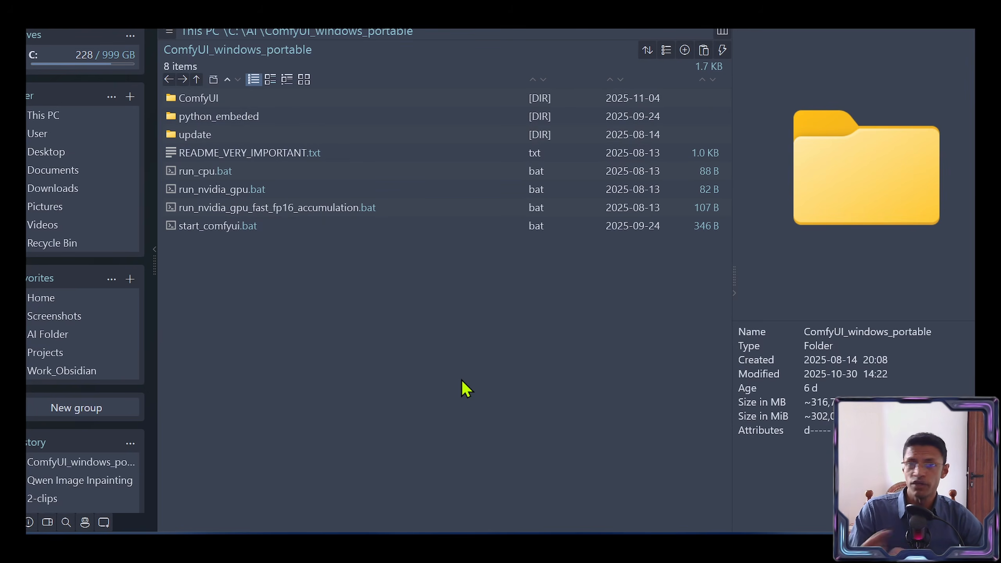
Locate update_comfyui.bat in the update folder of ComfyUI_windows_portable, and open the ComfyUI Manager in the ComfyUI workspace
{"action": "left_click", "coordinate": [227, 137]}
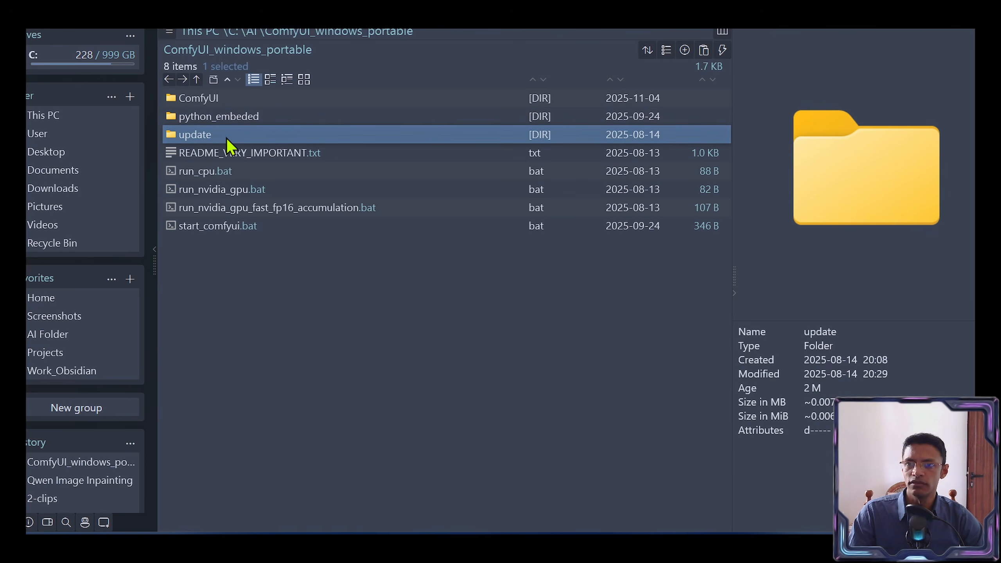
{"action": "double_click", "coordinate": [226, 137]}
{"action": "left_click", "coordinate": [260, 136]}
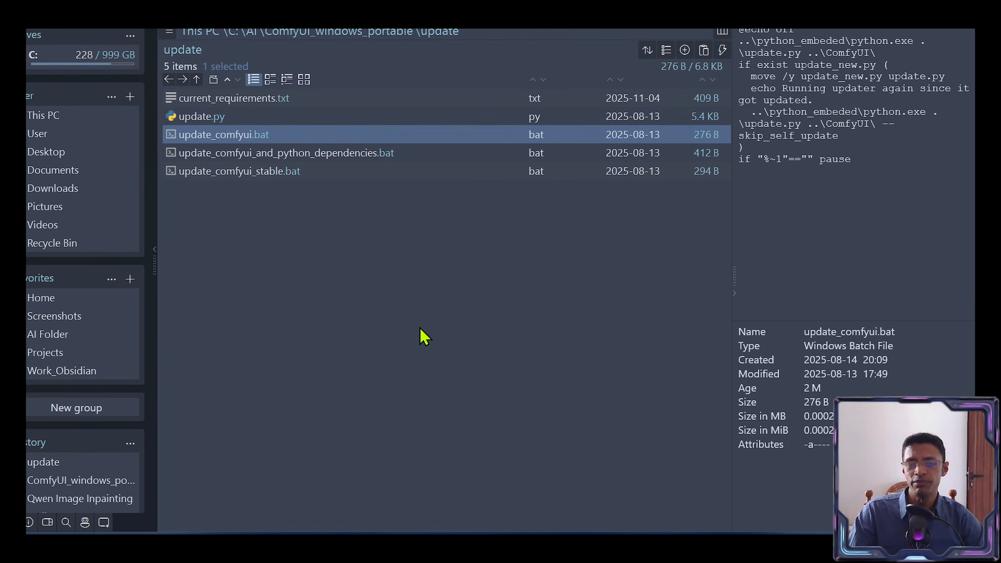
{"action": "key", "text": "BackSpace"}
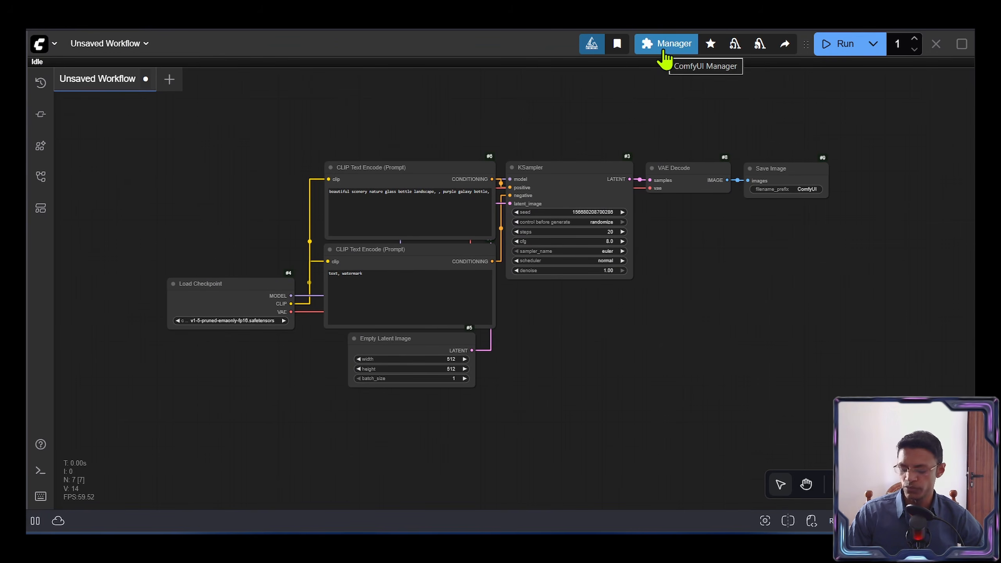
{"action": "left_click", "coordinate": [664, 47]}
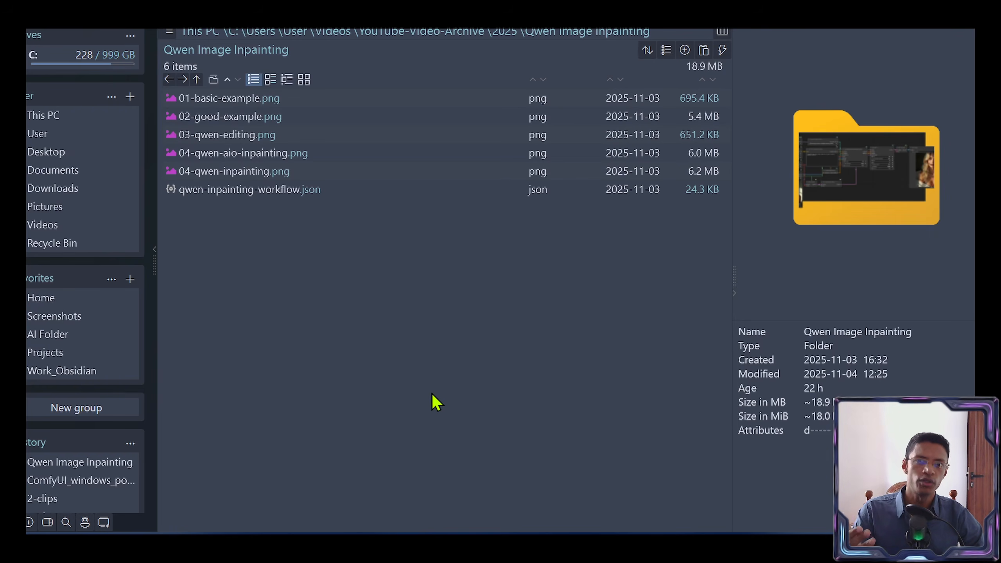
Switch to the file manager and select all six example and workflow files in the Qwen Image Inpainting folder
{"action": "left_click_drag", "start_coordinate": [422, 381], "coordinate": [160, 87]}
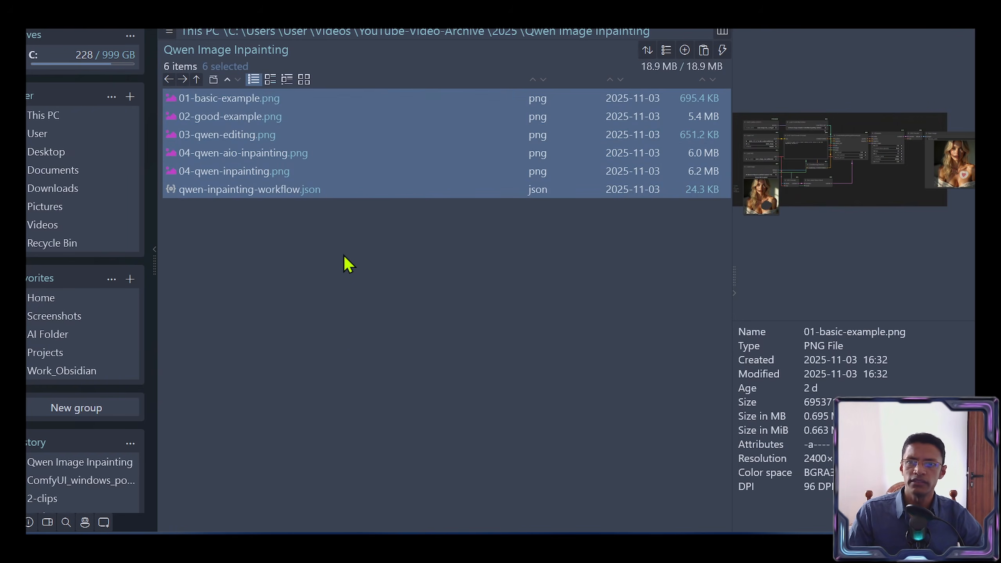
Preview the example PNG files in the Qwen Image Inpainting folder, including the basic, good, editing and inpainting examples
{"action": "left_click", "coordinate": [378, 313]}
{"action": "key", "text": "Down"}
{"action": "key", "text": "Down"}
{"action": "key", "text": "Down"}
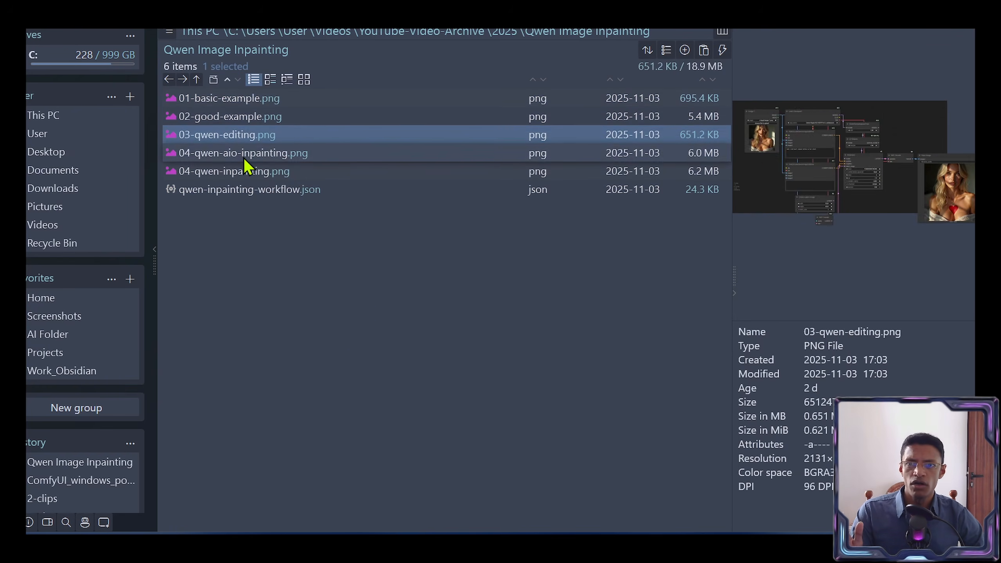
{"action": "key", "text": "Down"}
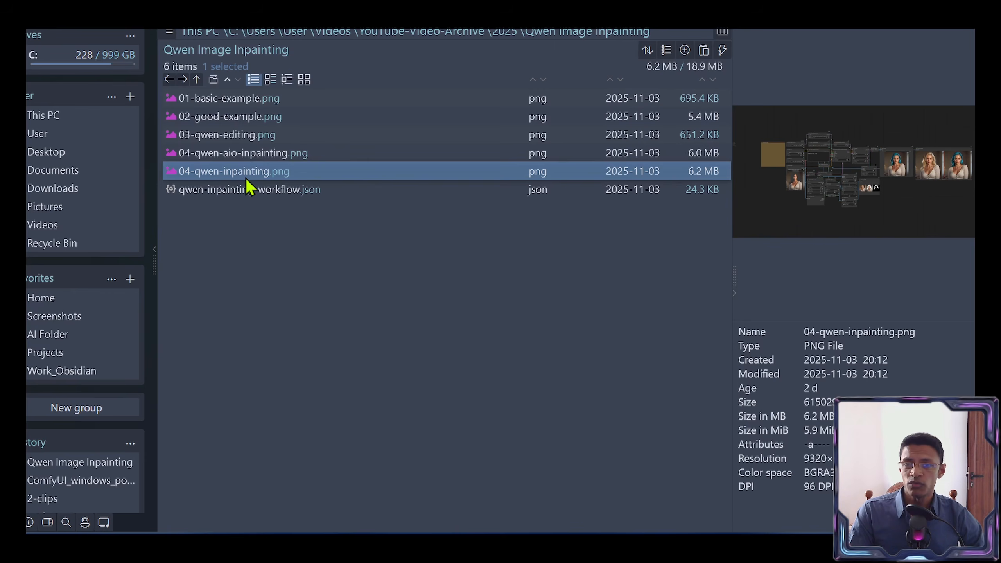
{"action": "left_click", "coordinate": [248, 99]}
{"action": "left_click", "coordinate": [260, 118]}
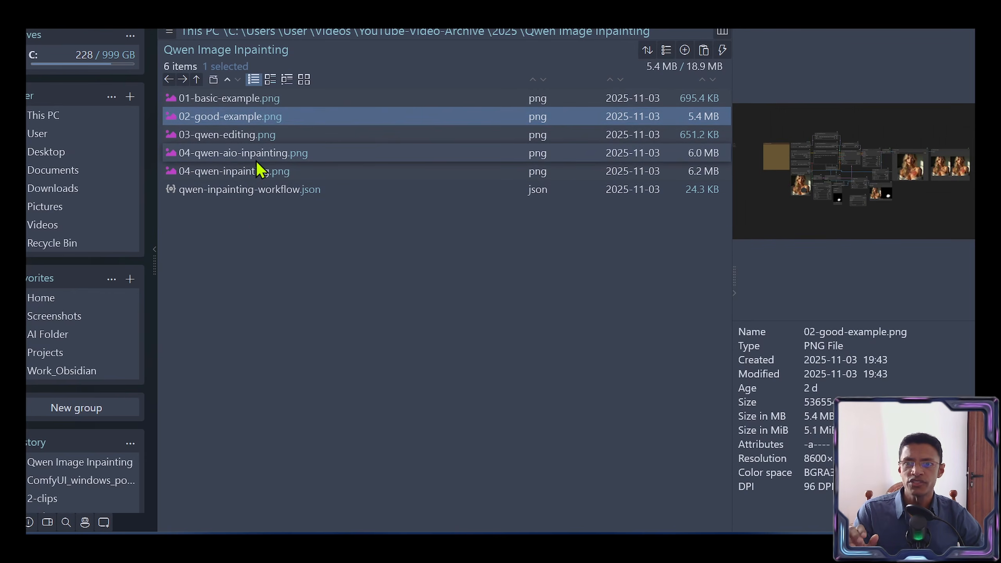
{"action": "key", "text": "Down"}
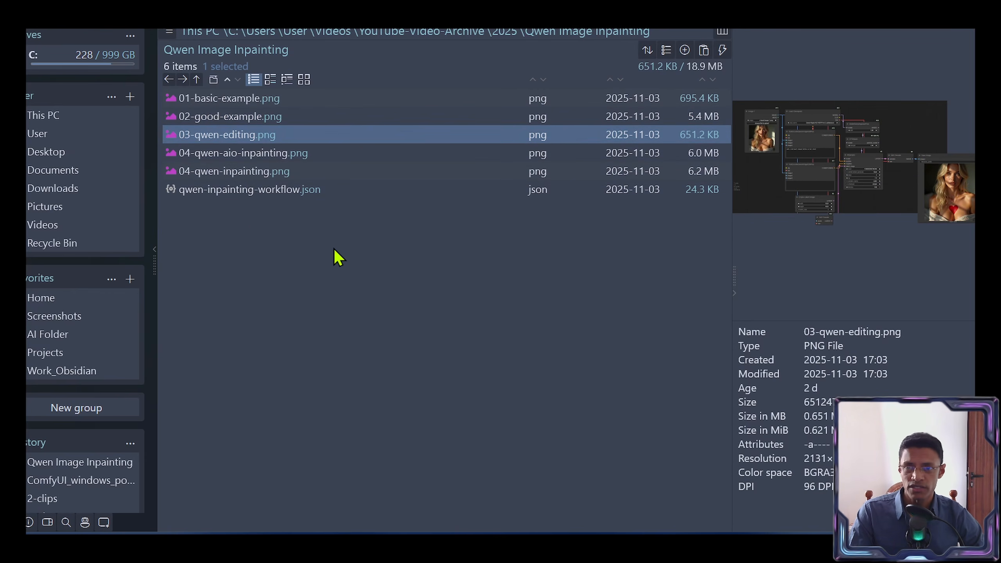
Load qwen-inpainting-workflow.json into ComfyUI and open the Manager's list of missing custom nodes
{"action": "key", "text": "End"}
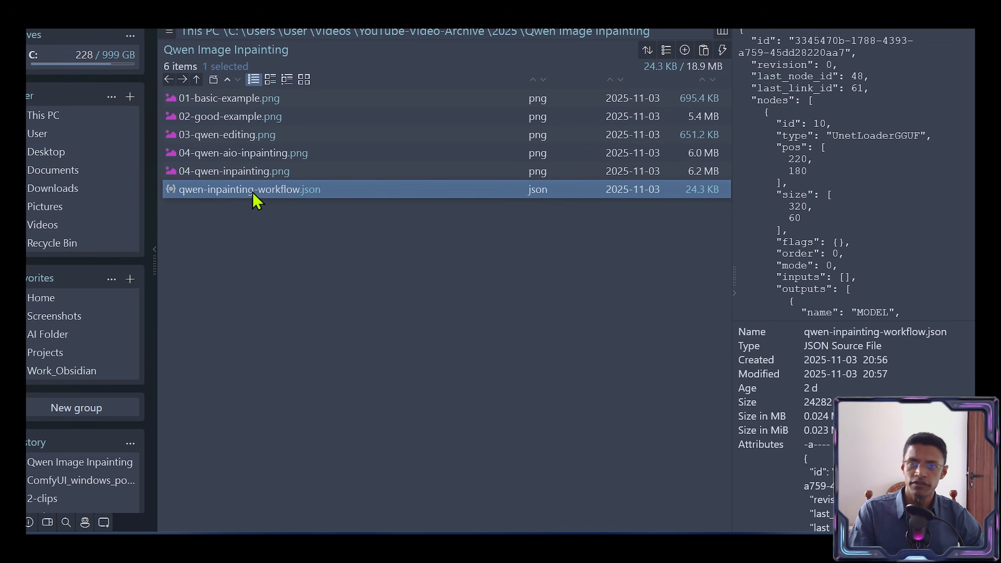
{"action": "left_click_drag", "start_coordinate": [252, 192], "coordinate": [186, 165]}
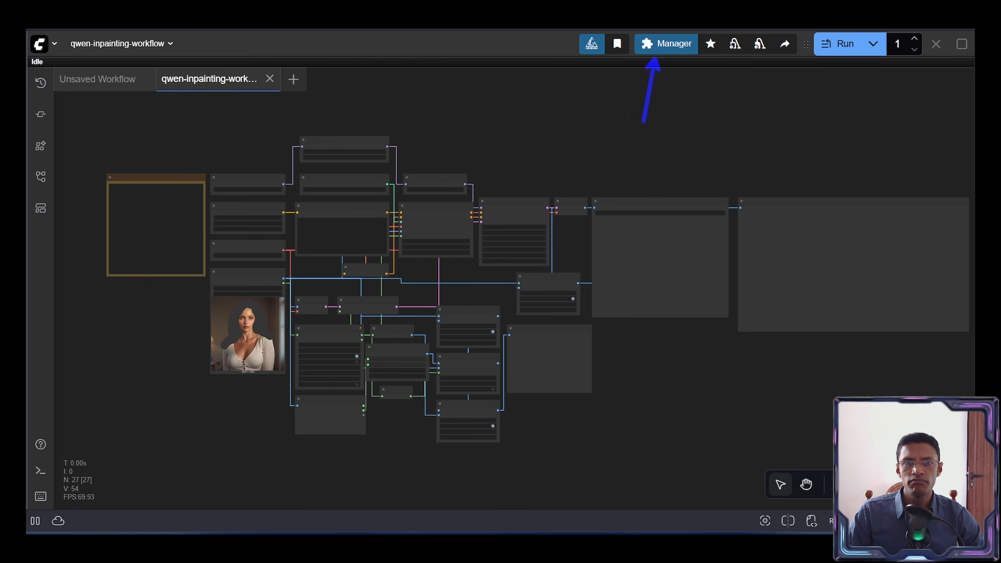
{"action": "left_click", "coordinate": [663, 47]}
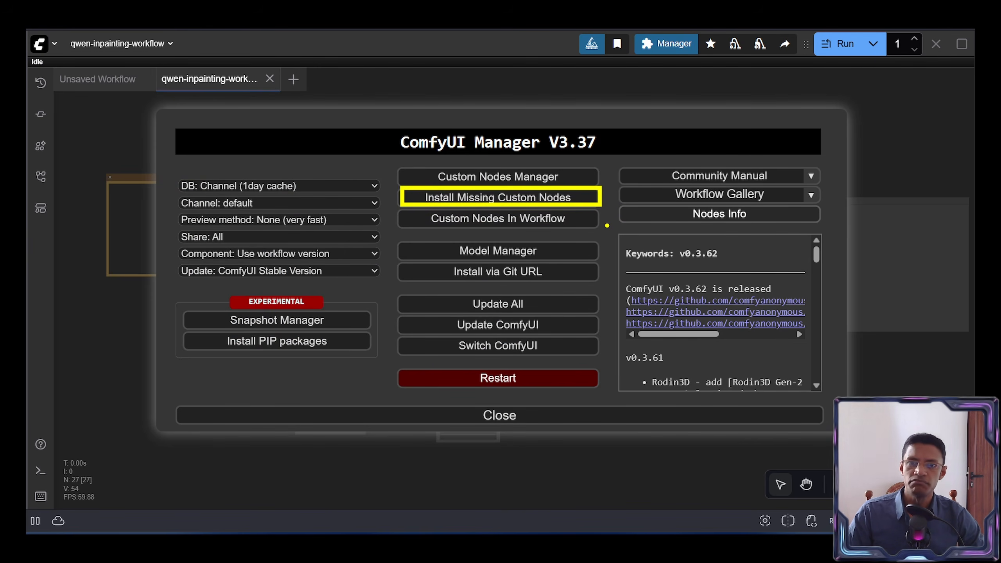
{"action": "key", "text": "ctrl+shift+4"}
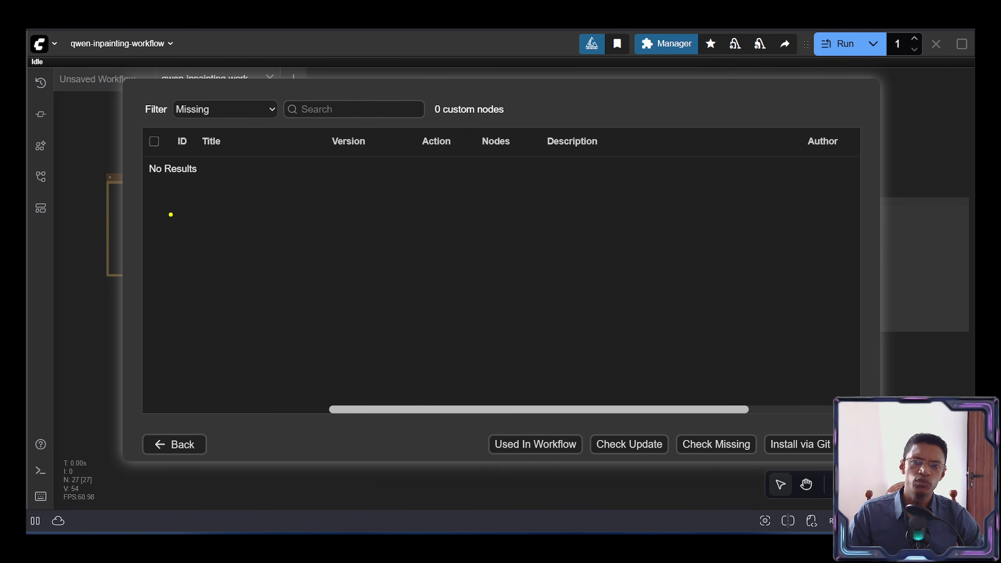
Mark the node row area, the select-all checkbox and the space beside Back in the missing custom nodes list, and clear the marks
{"action": "left_click_drag", "start_coordinate": [184, 205], "coordinate": [243, 205]}
{"action": "left_click_drag", "start_coordinate": [189, 236], "coordinate": [250, 237]}
{"action": "left_click_drag", "start_coordinate": [204, 273], "coordinate": [234, 273]}
{"action": "left_click_drag", "start_coordinate": [180, 306], "coordinate": [230, 308]}
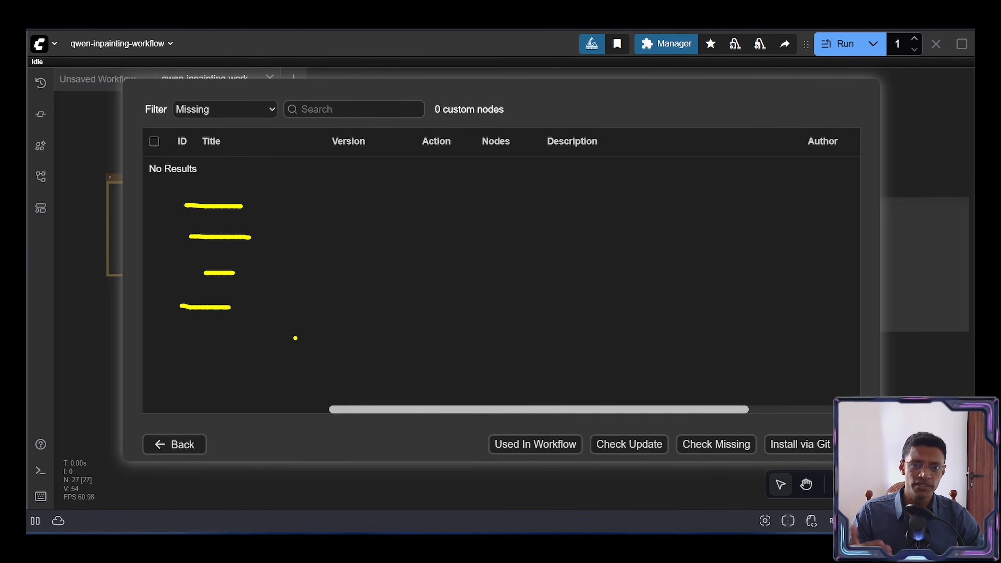
{"action": "mouse_move", "coordinate": [139, 131]}
{"action": "left_mouse_down"}
{"action": "mouse_move", "coordinate": [136, 161]}
{"action": "mouse_move", "coordinate": [169, 156]}
{"action": "left_mouse_up"}
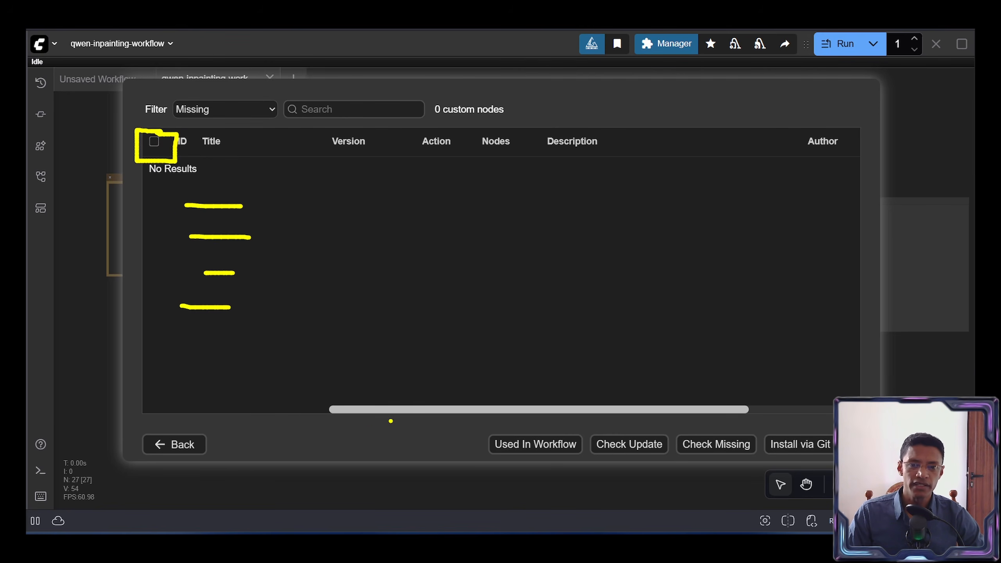
{"action": "mouse_move", "coordinate": [382, 423]}
{"action": "left_mouse_down"}
{"action": "mouse_move", "coordinate": [248, 458]}
{"action": "mouse_move", "coordinate": [389, 454]}
{"action": "mouse_move", "coordinate": [388, 423]}
{"action": "left_mouse_up"}
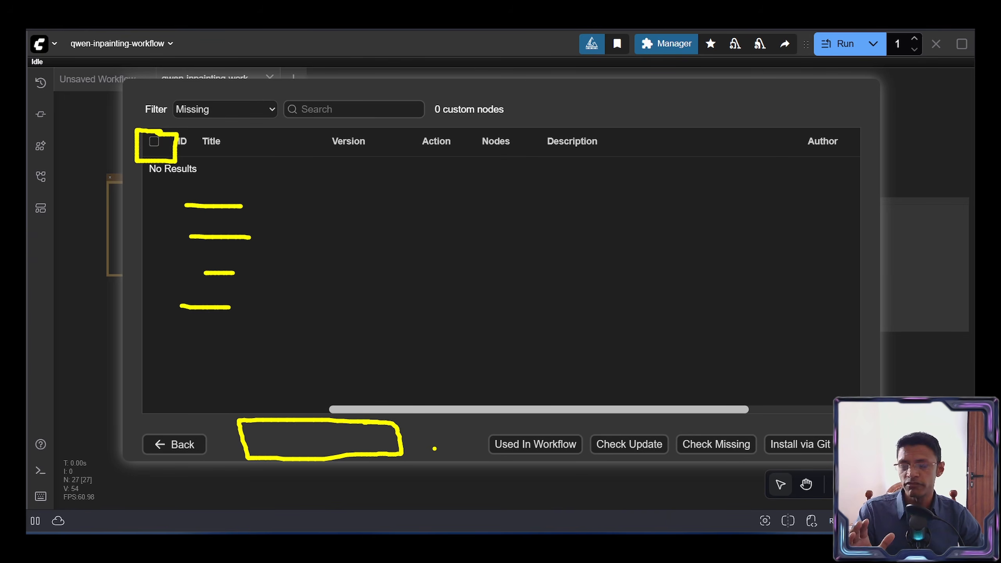
{"action": "key", "text": "Escape"}
{"action": "left_click_drag", "start_coordinate": [383, 430], "coordinate": [376, 431]}
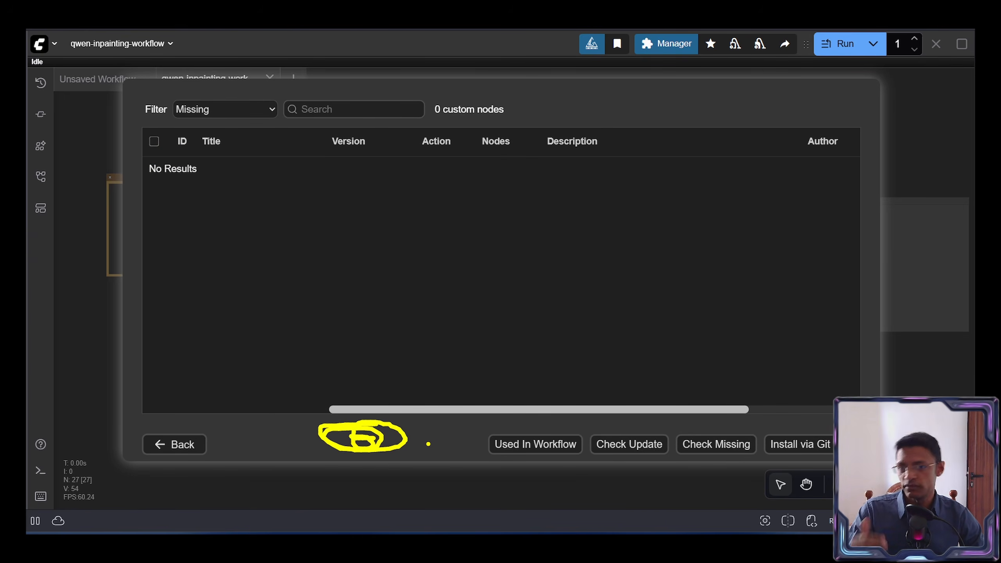
{"action": "key", "text": "Escape"}
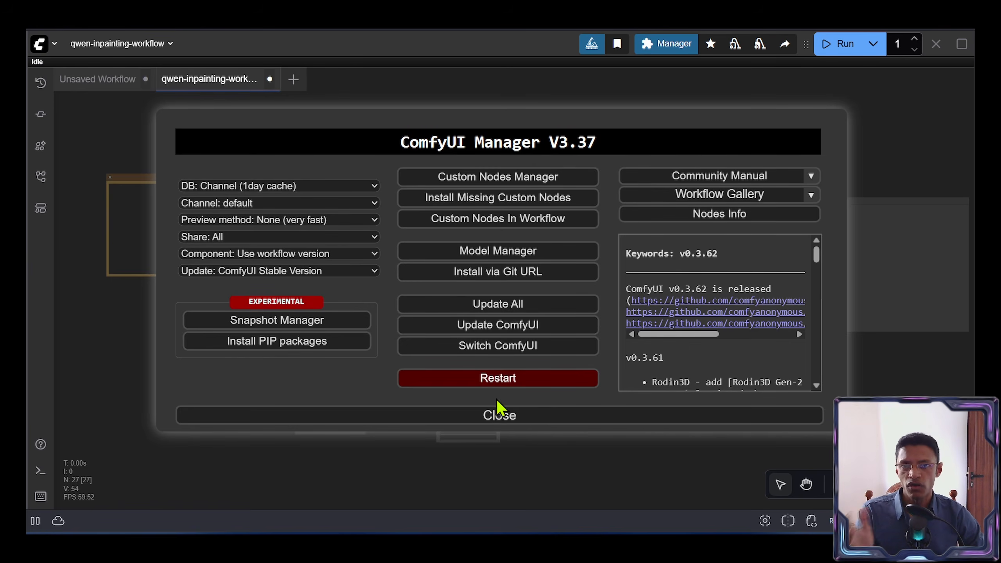
Close the ComfyUI Manager and reload the ComfyUI page
{"action": "left_click", "coordinate": [496, 414]}
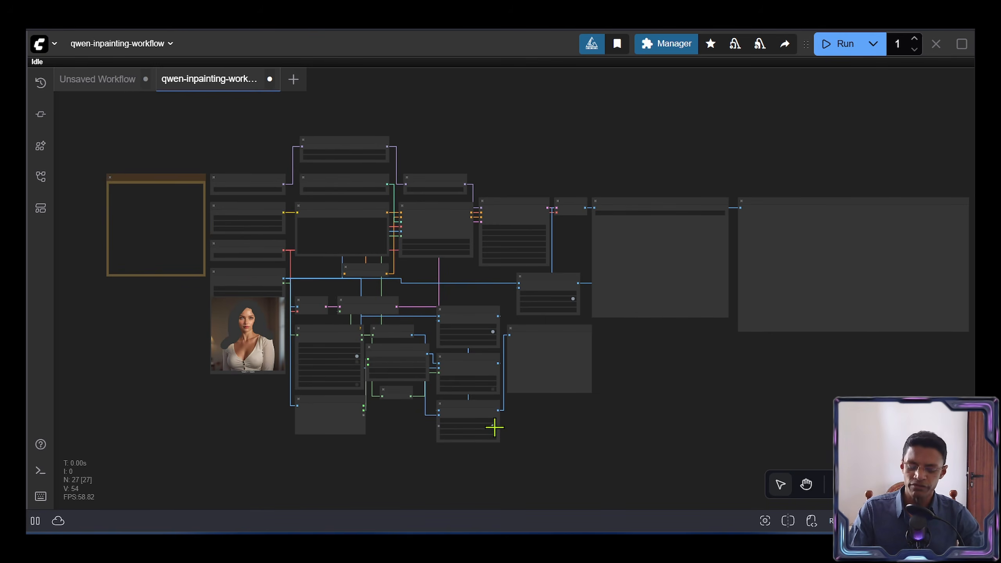
{"action": "key", "text": "F5"}
{"action": "left_click", "coordinate": [572, 291]}
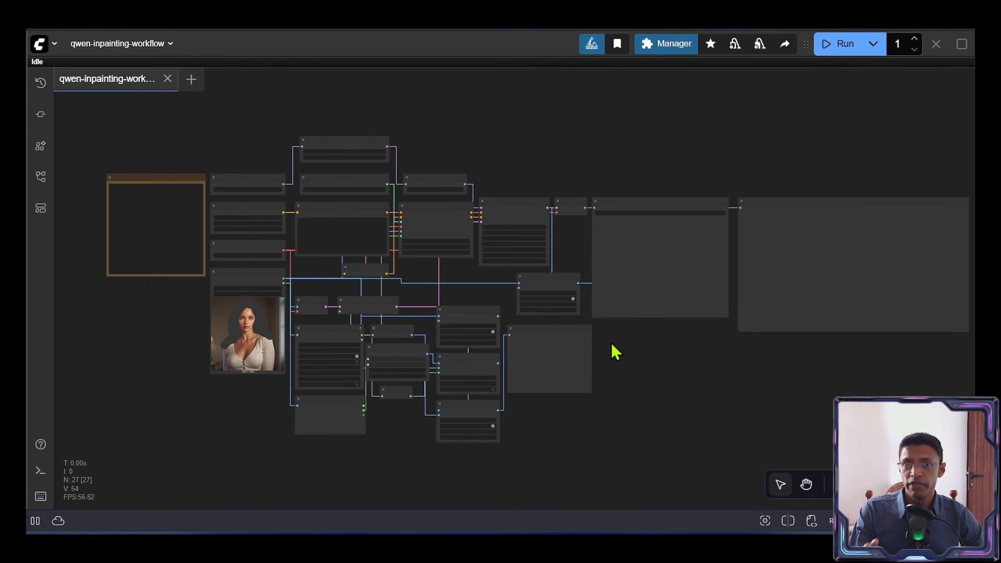
{"action": "left_click_drag", "start_coordinate": [640, 338], "coordinate": [613, 323]}
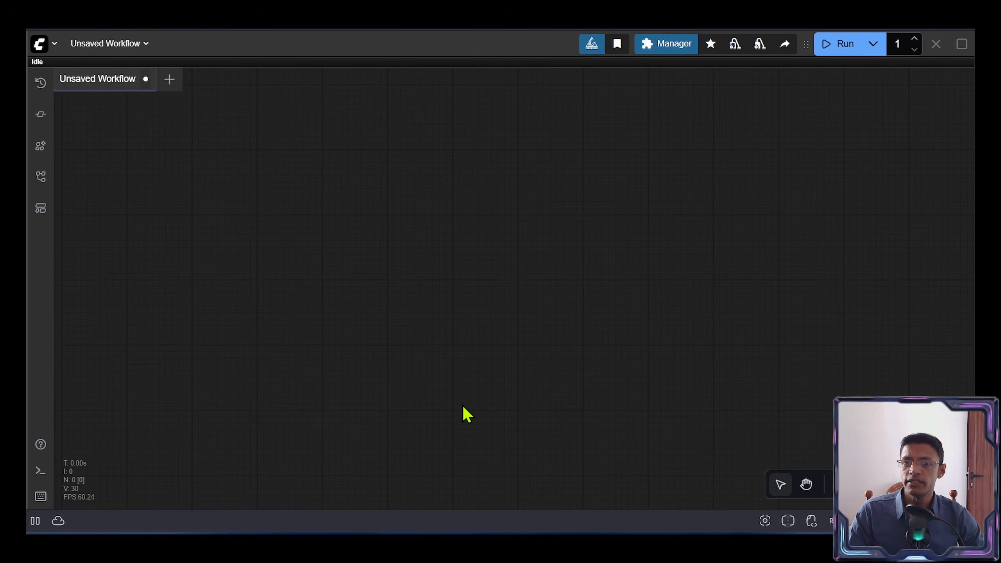
Add a Unet Loader (GGUF) node to the empty unsaved workflow
{"action": "double_click", "coordinate": [226, 186]}
{"action": "type", "text": "gguf"}
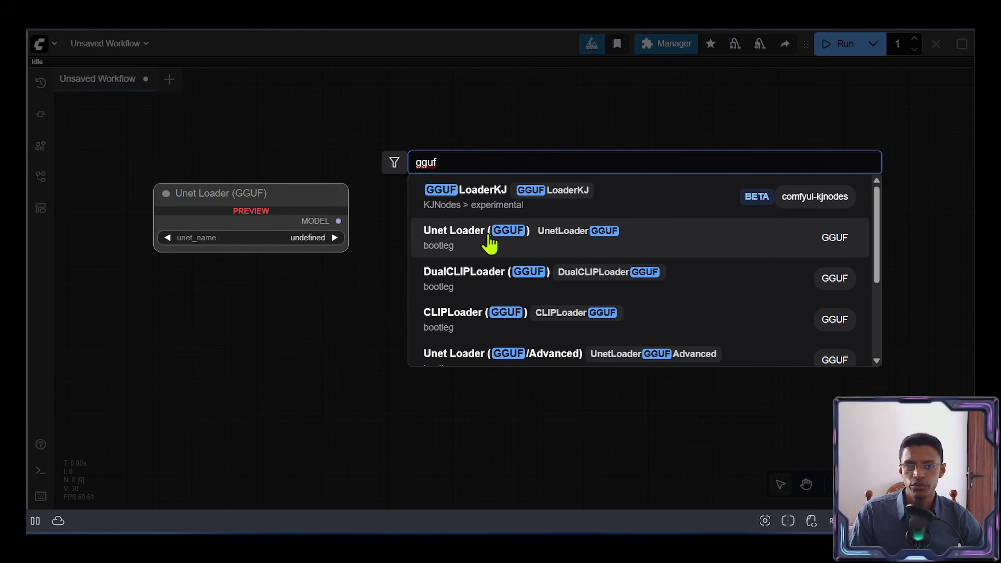
{"action": "left_click", "coordinate": [490, 241]}
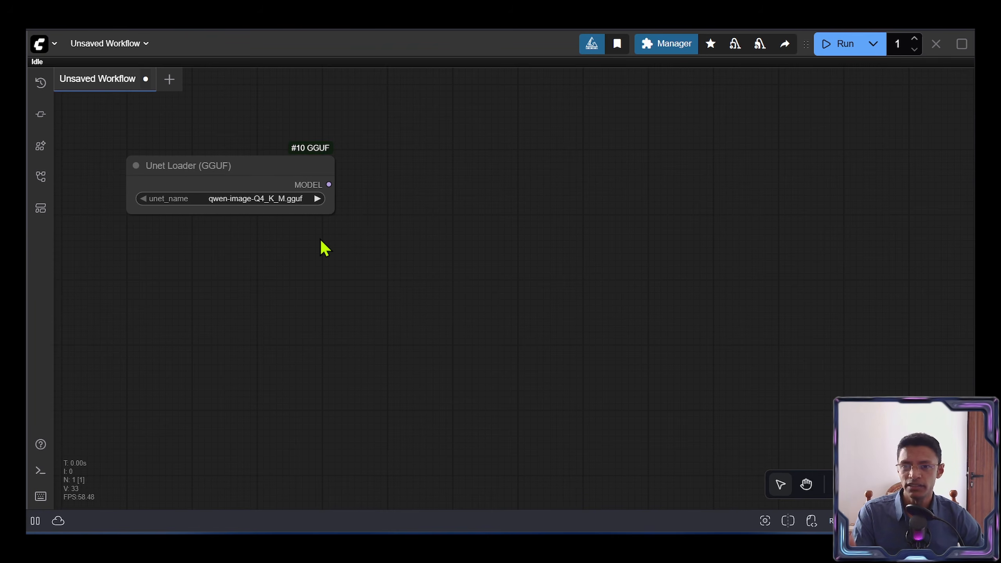
Add a Load CLIP node and place it directly below the Unet Loader (GGUF) node
{"action": "double_click", "coordinate": [277, 274]}
{"action": "type", "text": "load c"}
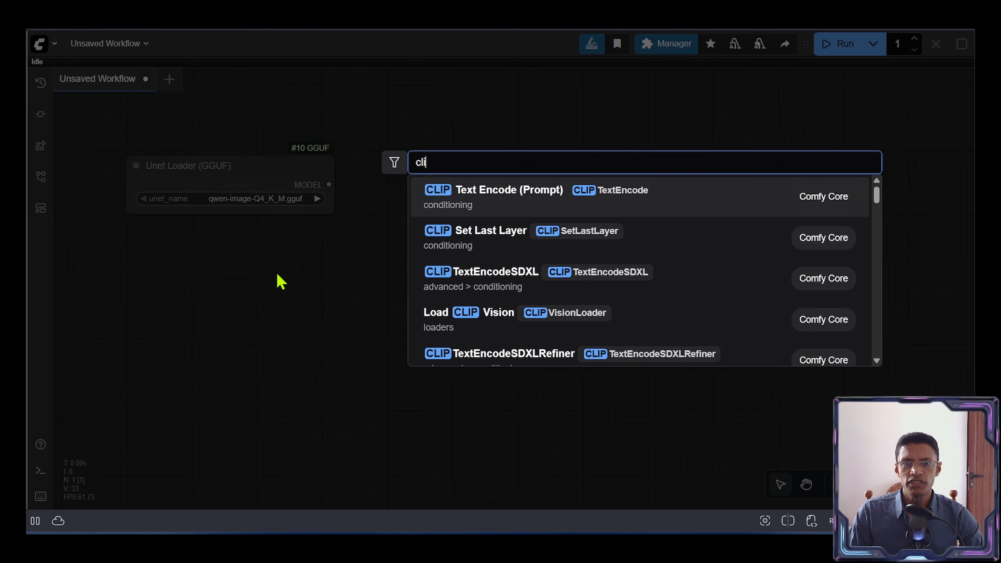
{"action": "type", "text": "lip"}
{"action": "key", "text": "Return"}
{"action": "left_click_drag", "start_coordinate": [313, 278], "coordinate": [195, 264]}
Add a Load VAE node below the Load CLIP node
{"action": "double_click", "coordinate": [271, 414]}
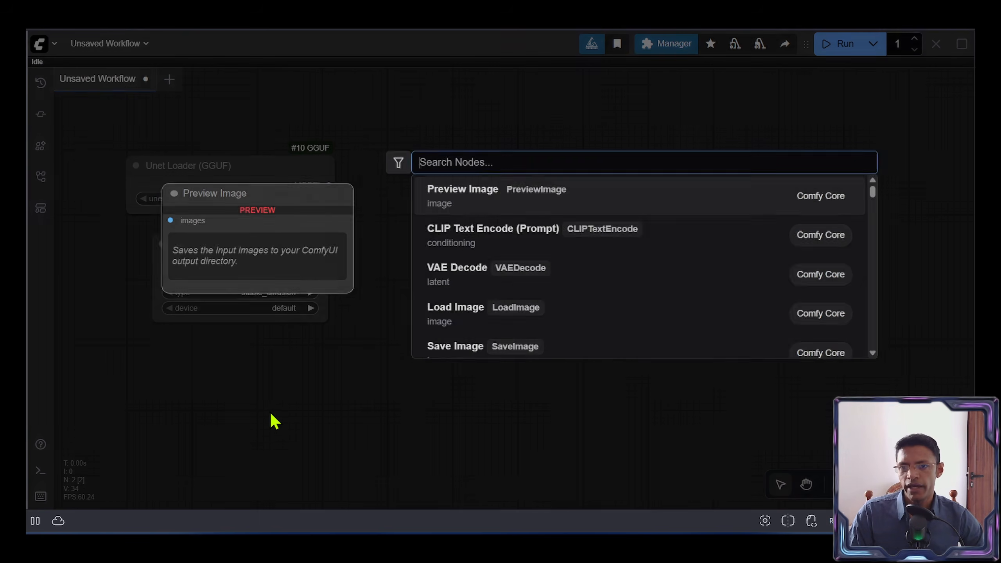
{"action": "type", "text": "load vae"}
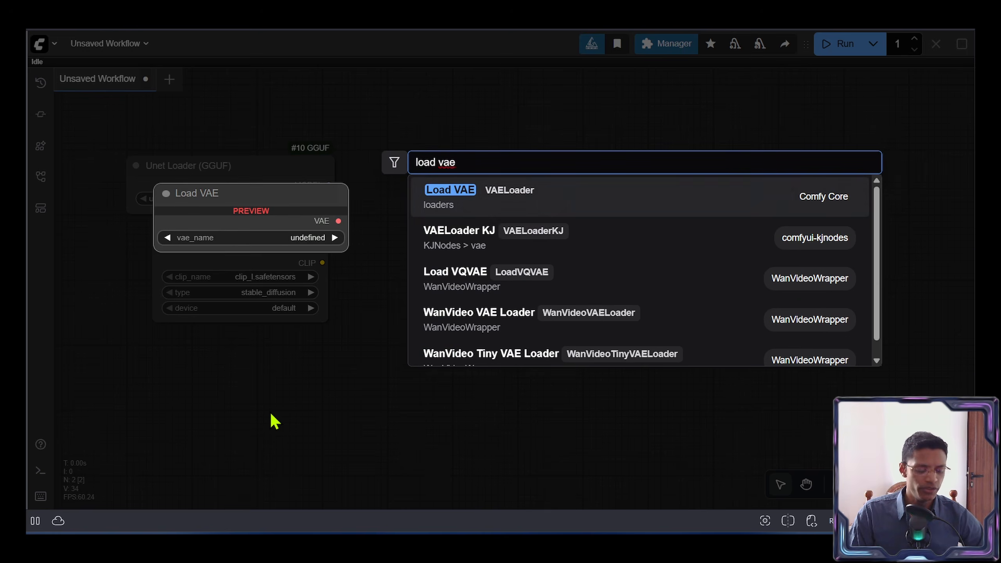
{"action": "key", "text": "Return"}
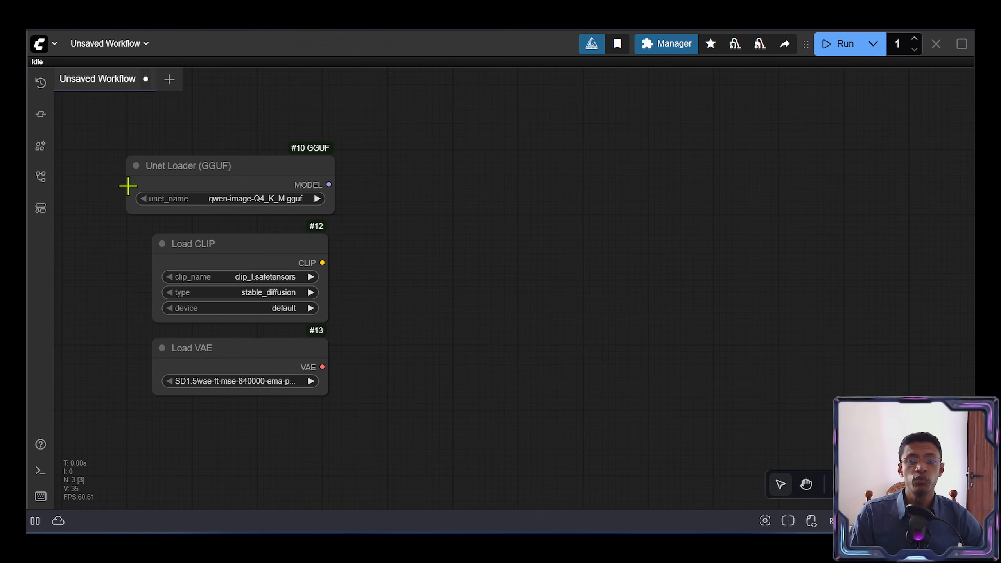
Switch to the Qwen-Image model card on Hugging Face and highlight its Qwen-Image logo
{"action": "scroll", "coordinate": [183, 190], "scroll_direction": "up", "scroll_amount": 5}
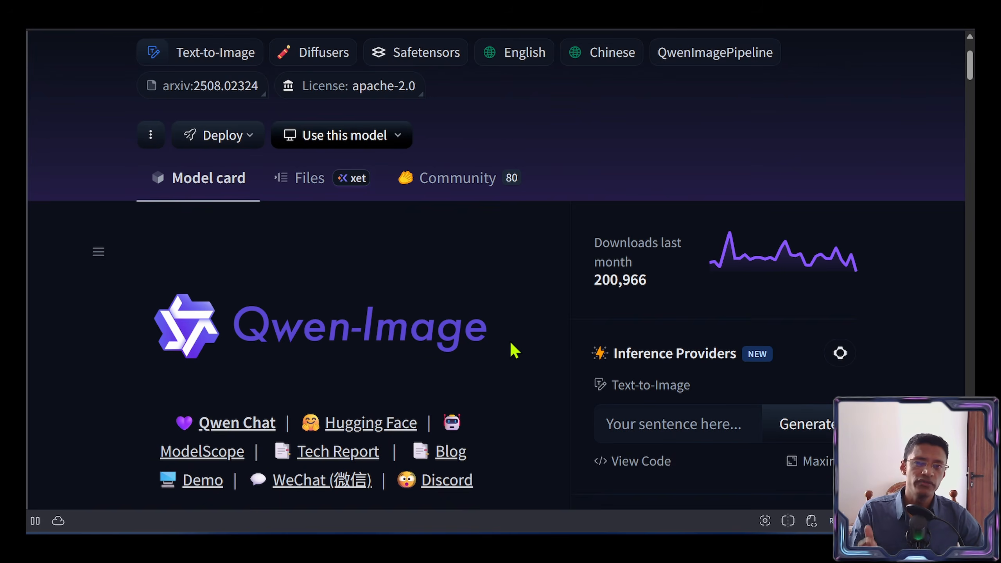
{"action": "left_click_drag", "start_coordinate": [510, 343], "coordinate": [222, 334]}
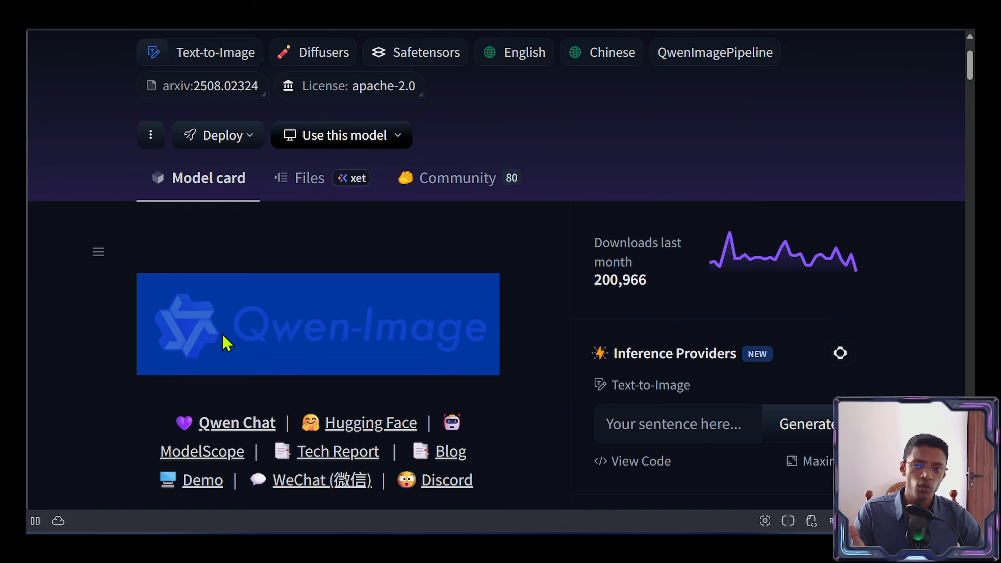
{"action": "left_click", "coordinate": [565, 394]}
Read the ComfyUI usage notes on the city96/Qwen-Image-gguf model card and open the repository's file list
{"action": "scroll", "coordinate": [548, 390], "scroll_direction": "up", "scroll_amount": 1}
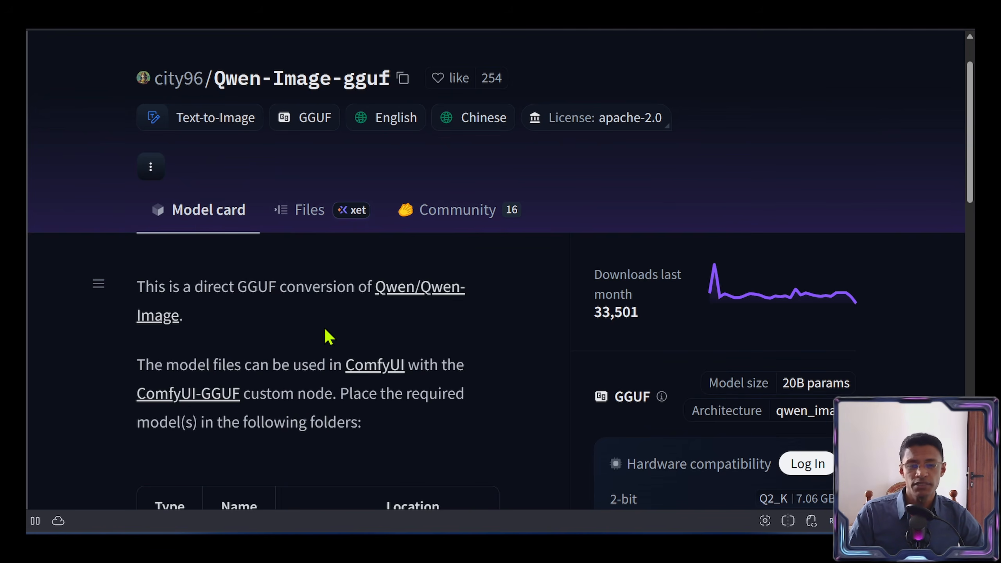
{"action": "left_click_drag", "start_coordinate": [222, 364], "coordinate": [467, 379]}
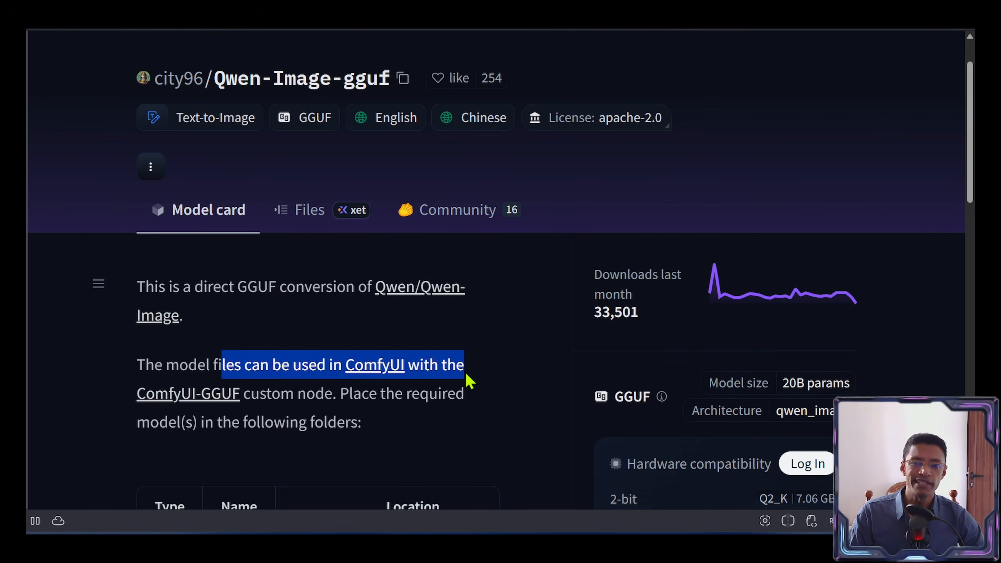
{"action": "scroll", "coordinate": [443, 411], "scroll_direction": "down", "scroll_amount": 2}
{"action": "left_click_drag", "start_coordinate": [110, 328], "coordinate": [332, 326]}
{"action": "left_click", "coordinate": [401, 357]}
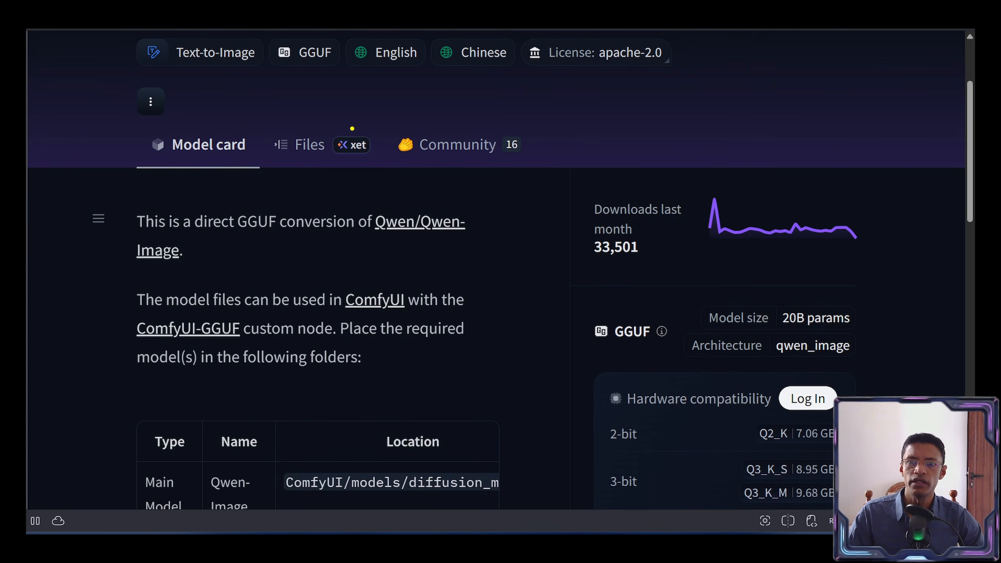
{"action": "mouse_move", "coordinate": [352, 128]}
{"action": "left_mouse_down"}
{"action": "mouse_move", "coordinate": [374, 142]}
{"action": "mouse_move", "coordinate": [360, 161]}
{"action": "left_mouse_up"}
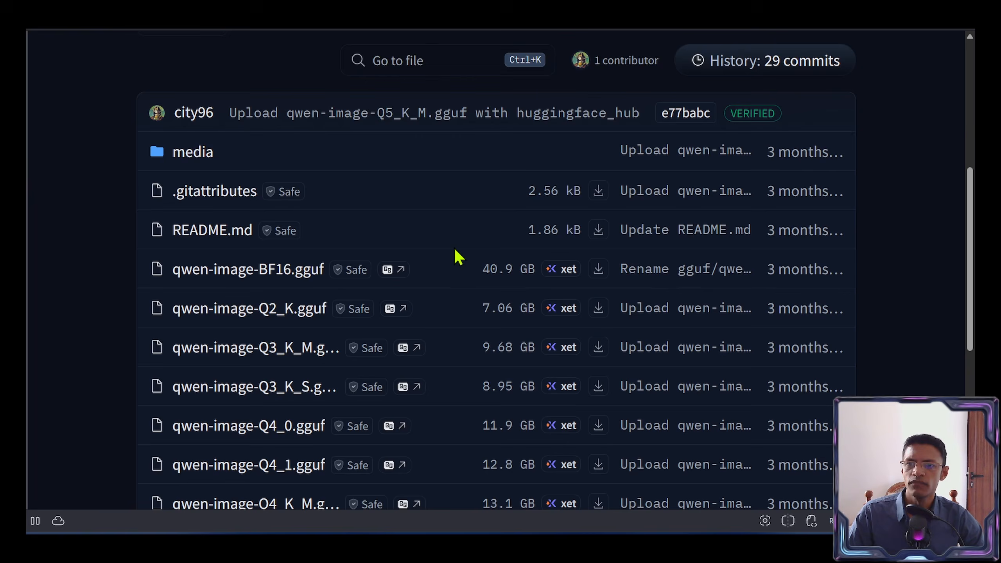
Compare the sizes of the qwen-image GGUF files in the repository, from BF16 and Q2_K to Q8_0
{"action": "scroll", "coordinate": [474, 227], "scroll_direction": "down", "scroll_amount": 1}
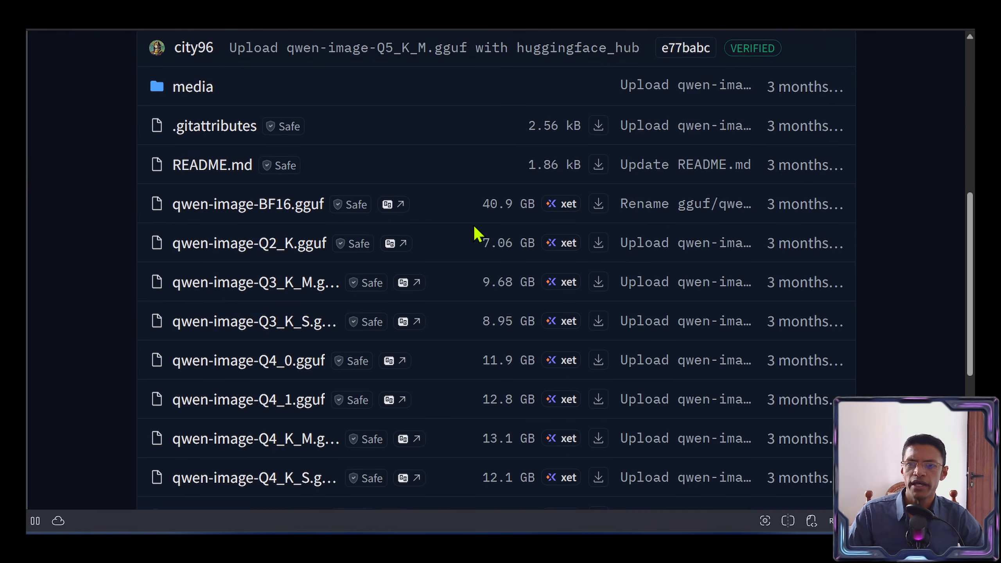
{"action": "scroll", "coordinate": [283, 173], "scroll_direction": "down", "scroll_amount": 3}
{"action": "scroll", "coordinate": [282, 442], "scroll_direction": "down", "scroll_amount": 5}
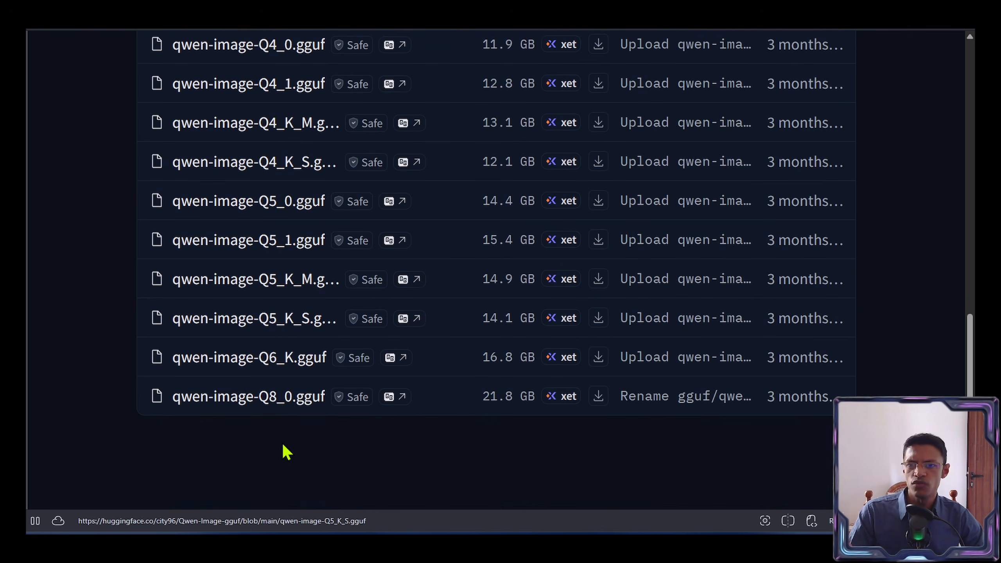
{"action": "scroll", "coordinate": [477, 426], "scroll_direction": "up", "scroll_amount": 3}
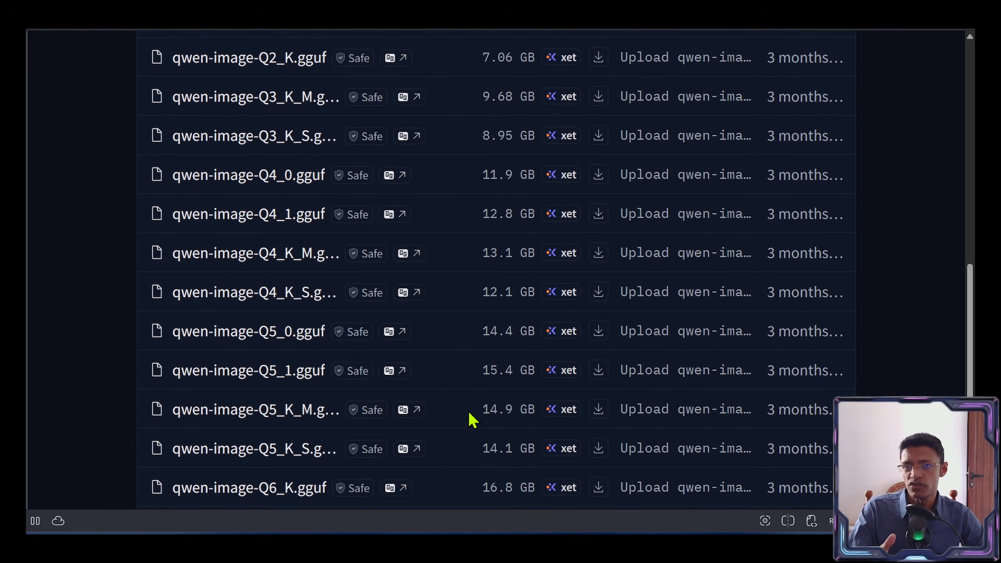
{"action": "scroll", "coordinate": [356, 424], "scroll_direction": "down", "scroll_amount": 3}
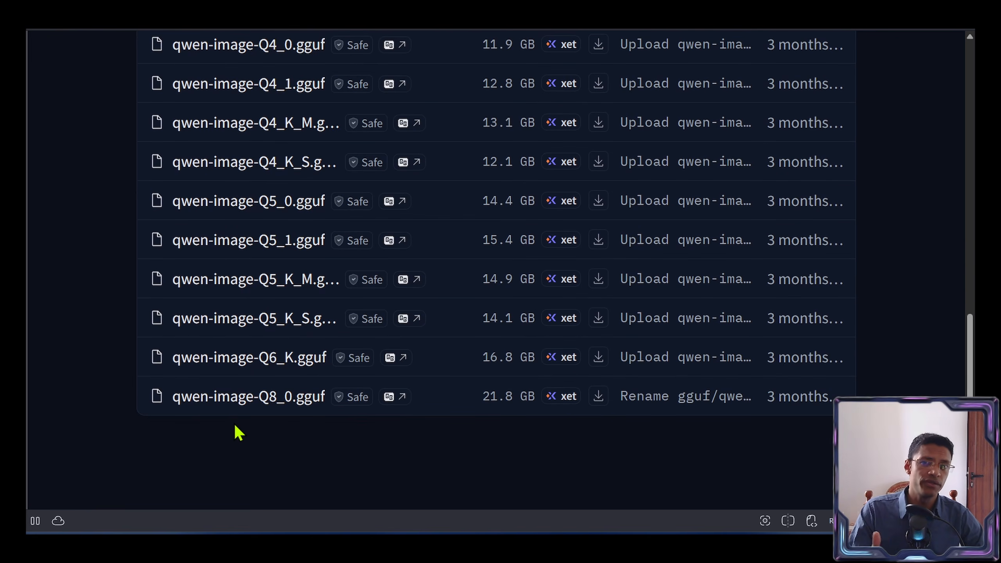
{"action": "scroll", "coordinate": [292, 432], "scroll_direction": "up", "scroll_amount": 3}
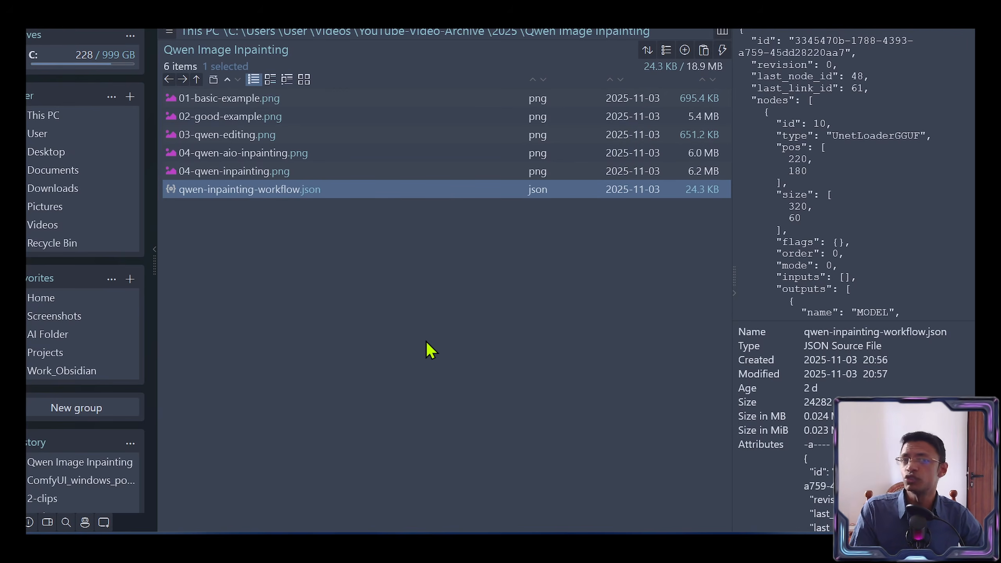
Switch to the file manager, go to the models folder of ComfyUI_windows_portable\ComfyUI and select the unet folder
{"action": "left_click", "coordinate": [487, 12]}
{"action": "double_click", "coordinate": [221, 94]}
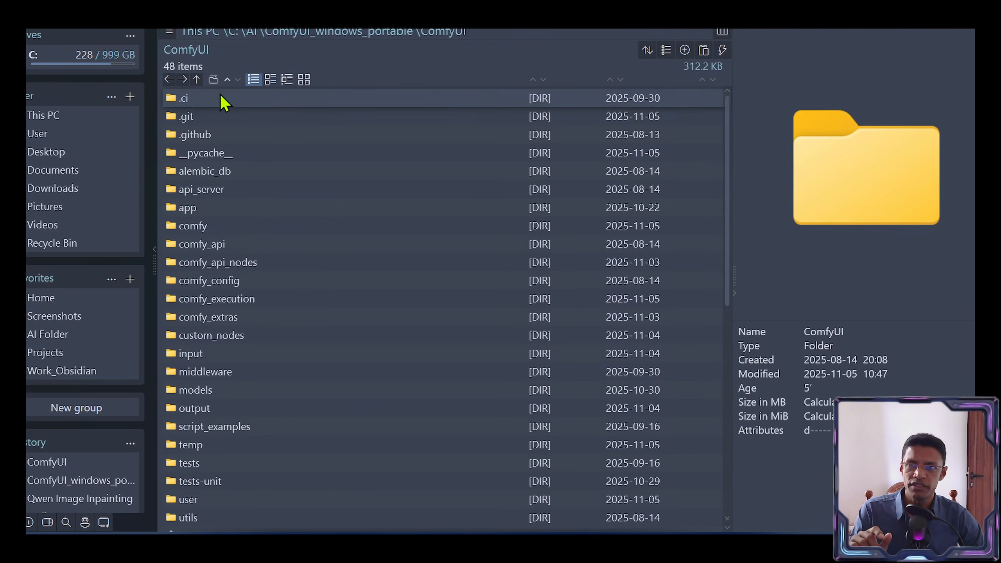
{"action": "double_click", "coordinate": [229, 399]}
{"action": "scroll", "coordinate": [286, 331], "scroll_direction": "down", "scroll_amount": 3}
{"action": "left_click", "coordinate": [237, 457]}
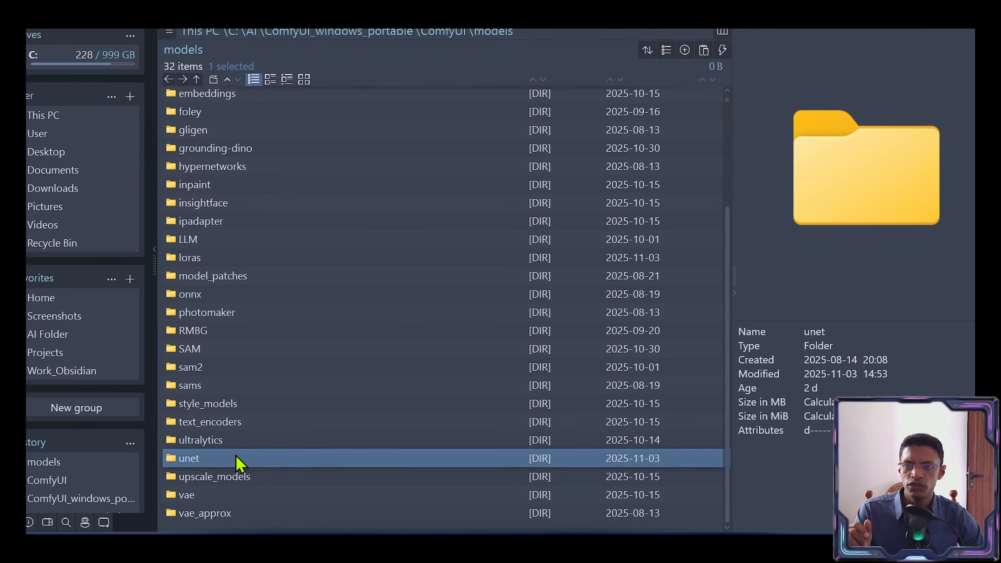
Find qwen-image-Q4_K_M.gguf in the unet folder, return to ComfyUI and select it in the Unet Loader (GGUF) node
{"action": "double_click", "coordinate": [302, 461]}
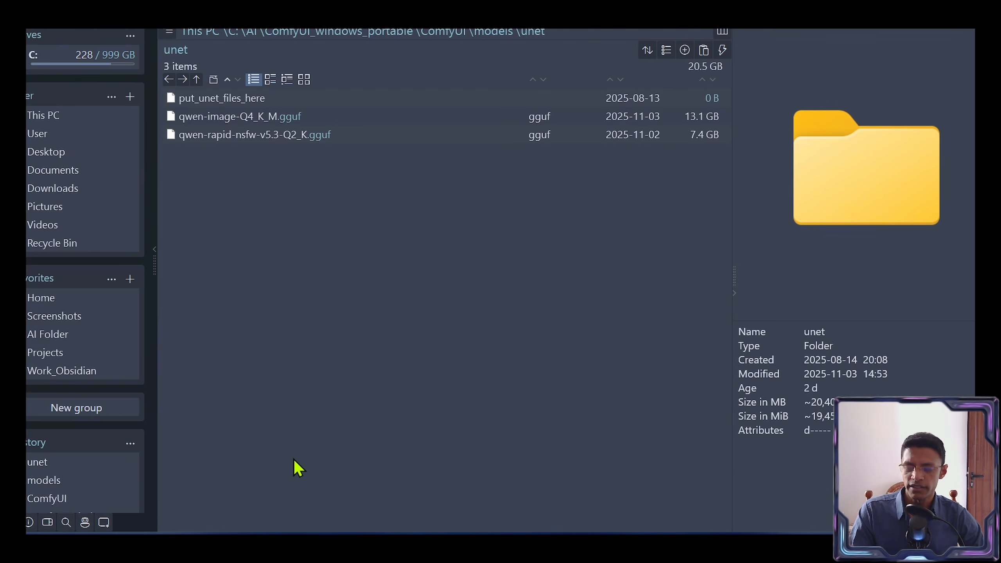
{"action": "left_click", "coordinate": [294, 118]}
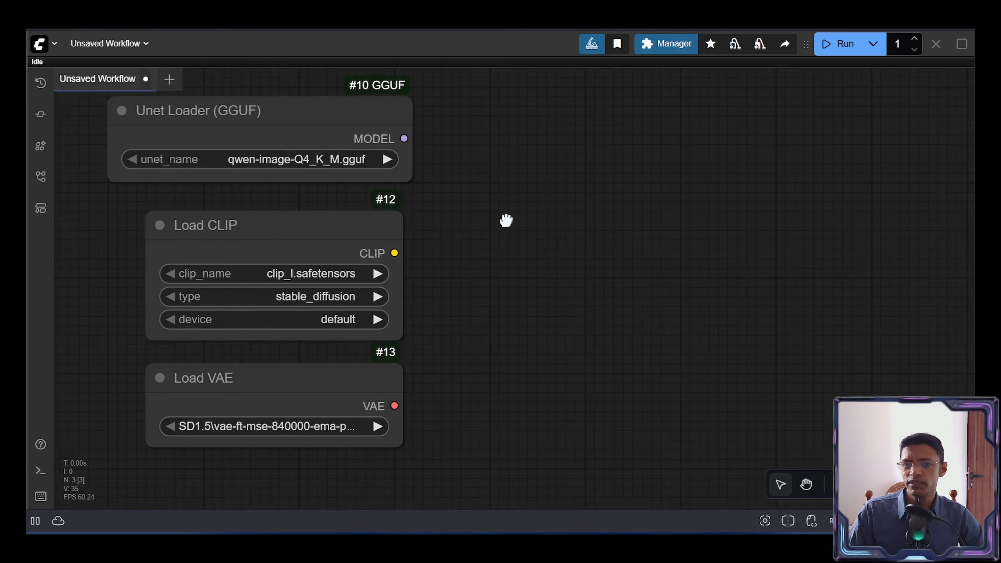
{"action": "left_click_drag", "start_coordinate": [505, 220], "coordinate": [520, 253]}
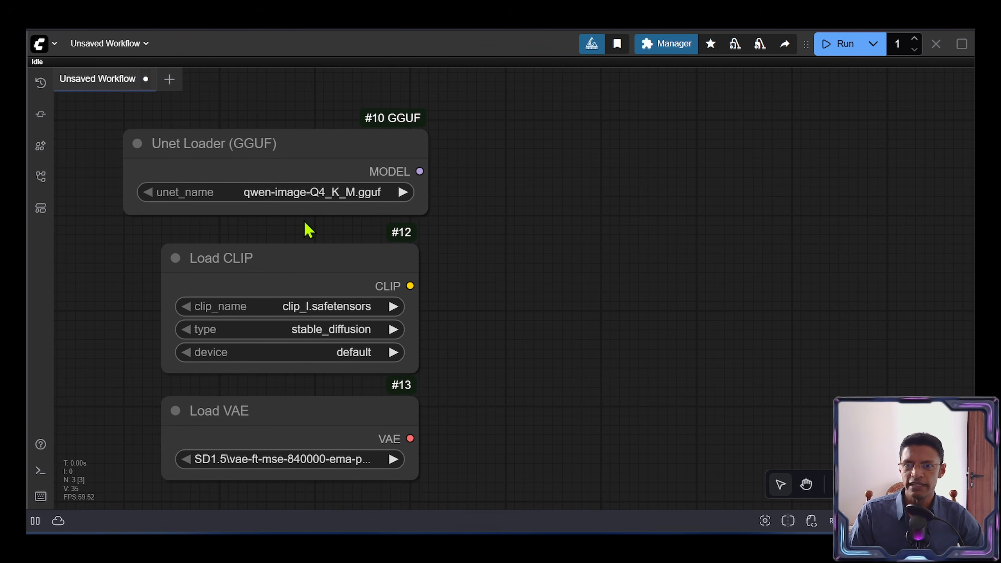
{"action": "left_click", "coordinate": [309, 193]}
{"action": "left_click", "coordinate": [354, 199]}
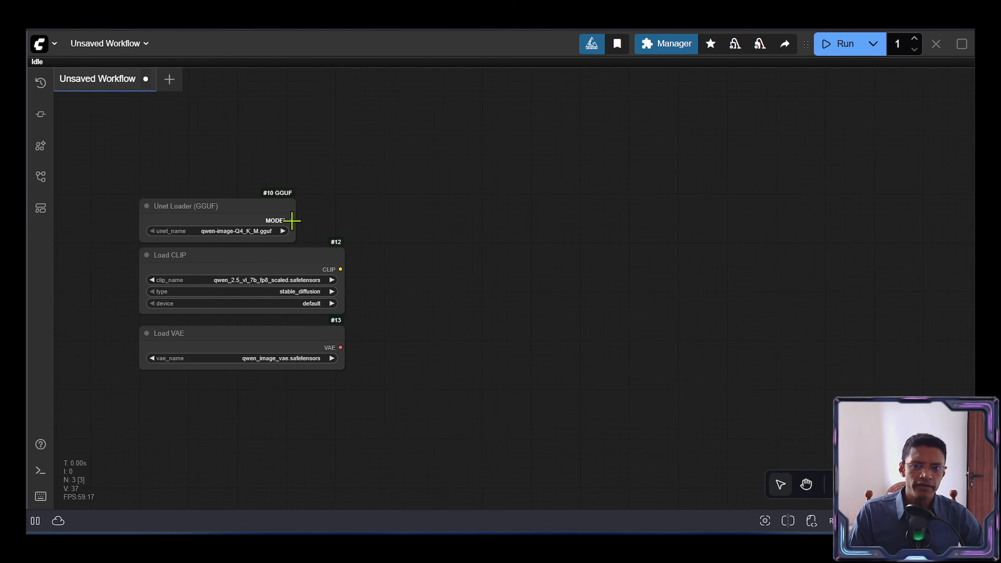
Add a KSampler node connected to the MODEL output of the Unet Loader (GGUF)
{"action": "left_click_drag", "start_coordinate": [291, 220], "coordinate": [578, 165]}
{"action": "left_click", "coordinate": [560, 207]}
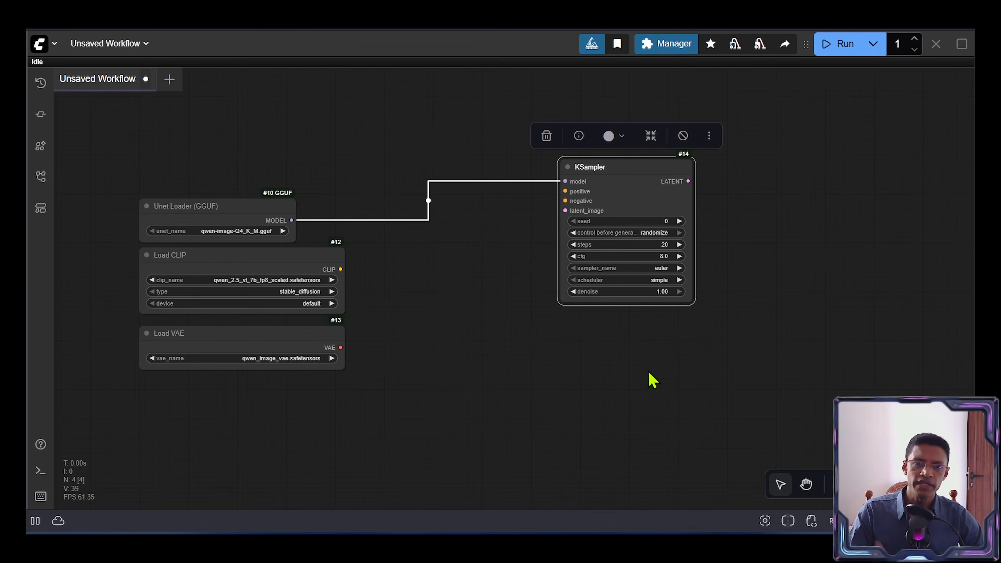
{"action": "left_click_drag", "start_coordinate": [515, 271], "coordinate": [567, 280]}
{"action": "scroll", "coordinate": [564, 272], "scroll_direction": "up", "scroll_amount": 3}
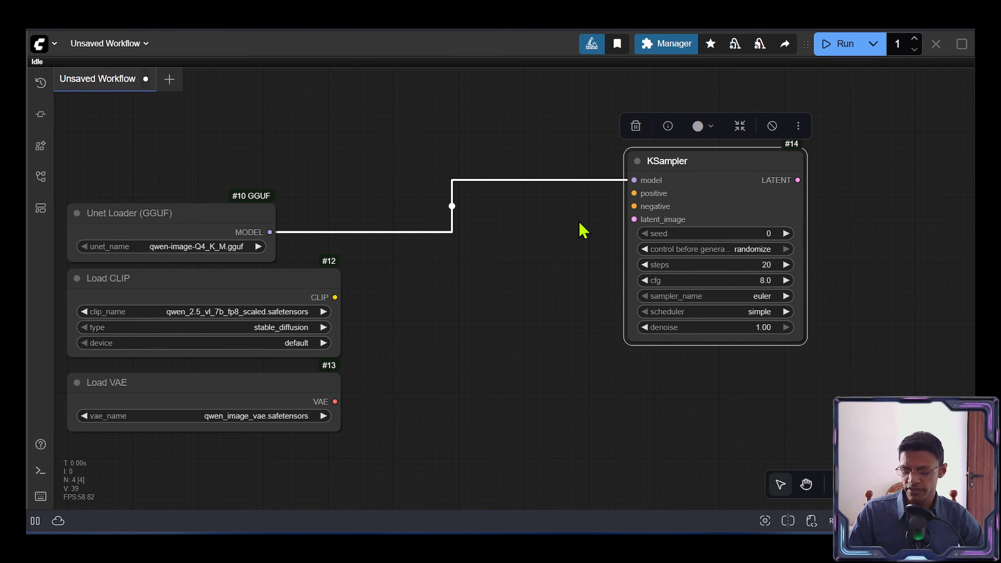
{"action": "left_click_drag", "start_coordinate": [630, 182], "coordinate": [640, 189]}
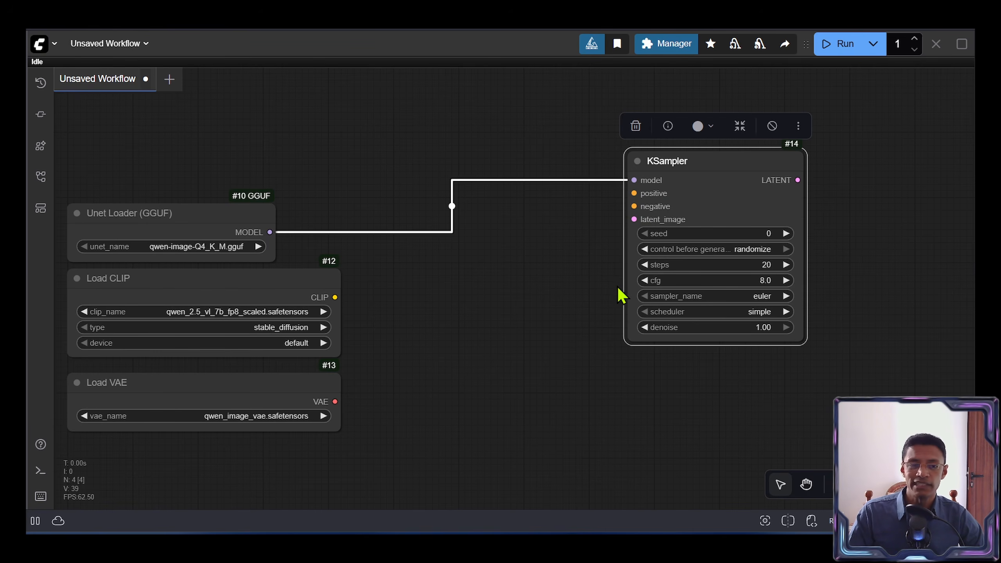
Add a CLIP Text Encode (Prompt) node connected to the KSampler's positive input
{"action": "left_click_drag", "start_coordinate": [610, 226], "coordinate": [648, 248]}
{"action": "left_click_drag", "start_coordinate": [671, 216], "coordinate": [461, 126]}
{"action": "type", "text": "clip"}
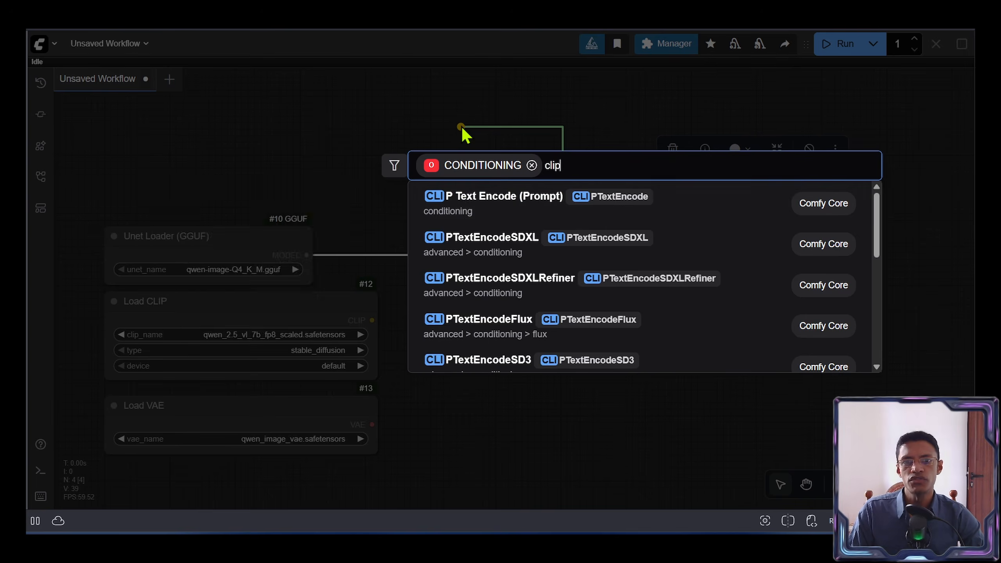
{"action": "left_click", "coordinate": [486, 213]}
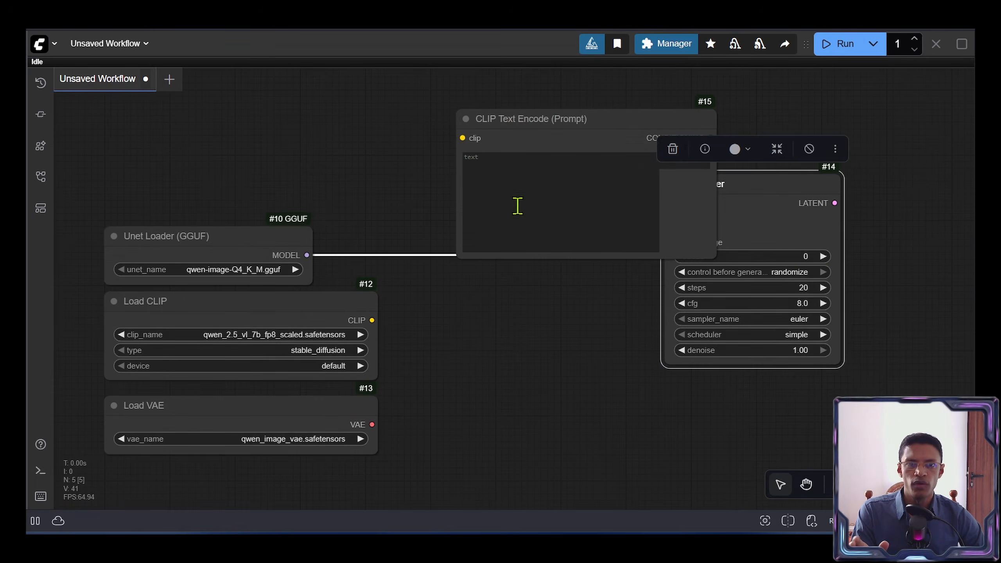
{"action": "scroll", "coordinate": [516, 205], "scroll_direction": "down", "scroll_amount": 3}
{"action": "left_click", "coordinate": [519, 115]}
{"action": "scroll", "coordinate": [570, 100], "scroll_direction": "down", "scroll_amount": 1}
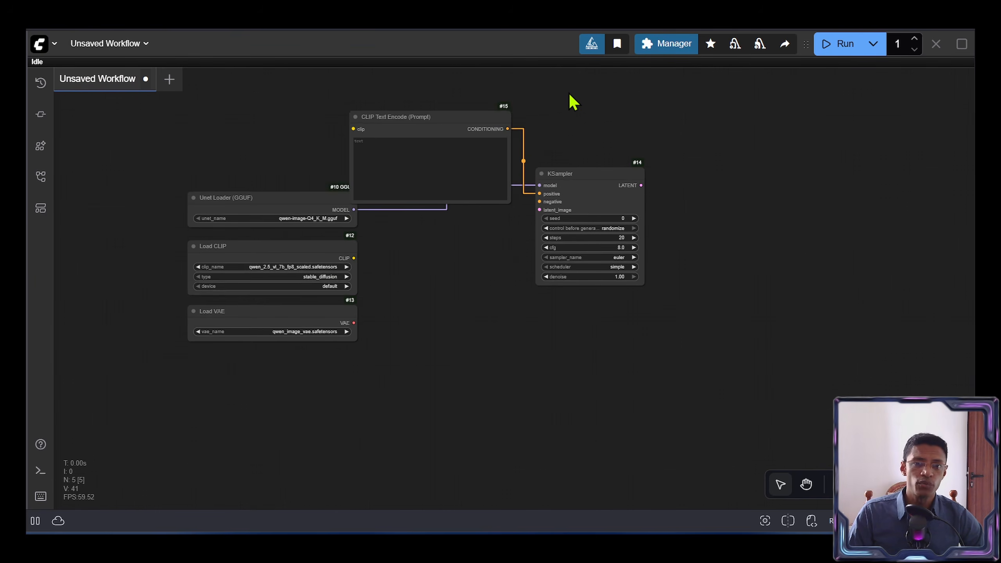
Move the CLIP Text Encode and KSampler nodes together away from the loader nodes to free up space
{"action": "left_click_drag", "start_coordinate": [442, 95], "coordinate": [639, 394]}
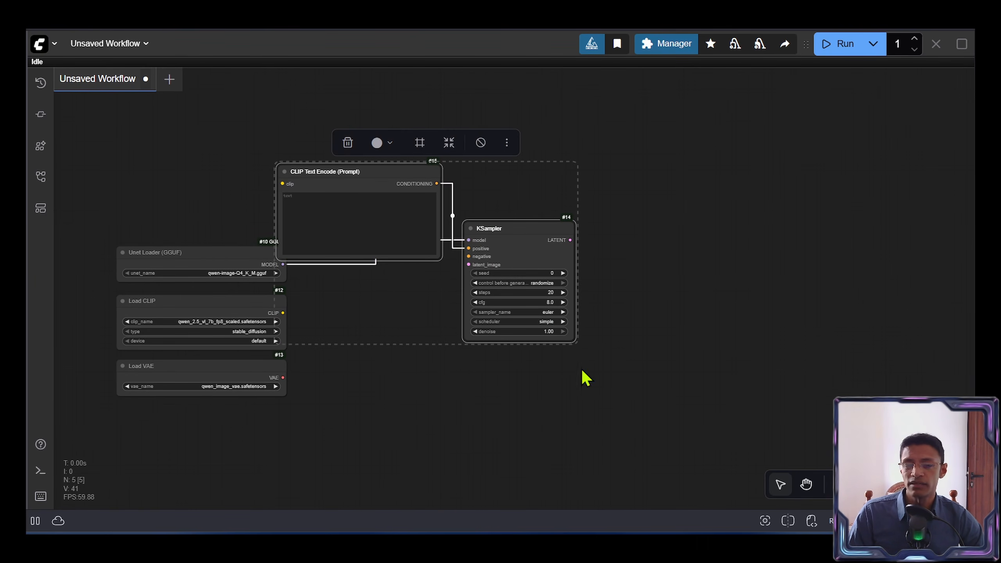
{"action": "left_click_drag", "start_coordinate": [524, 235], "coordinate": [597, 194]}
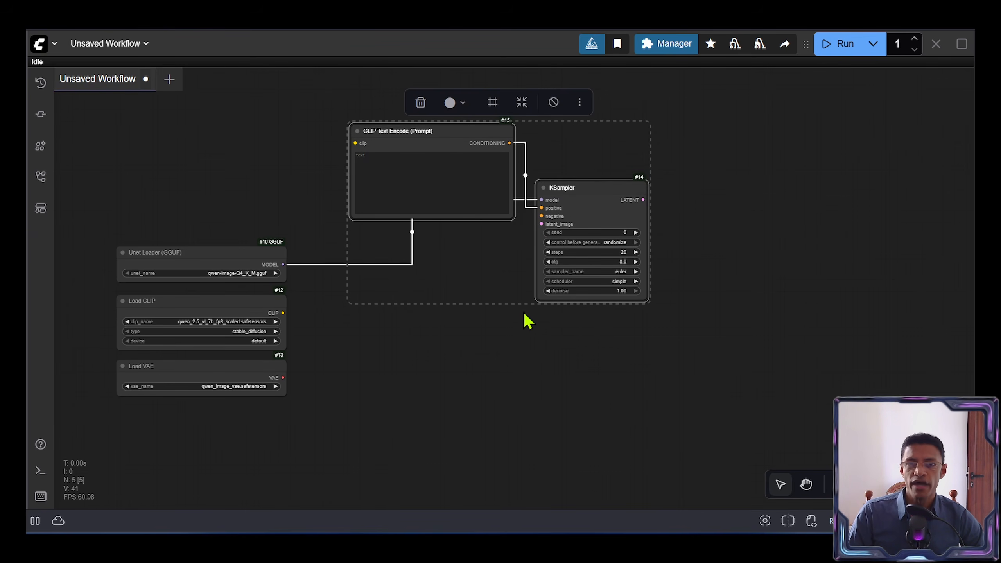
{"action": "left_click", "coordinate": [628, 366]}
{"action": "scroll", "coordinate": [445, 216], "scroll_direction": "up", "scroll_amount": 2}
{"action": "left_click_drag", "start_coordinate": [445, 214], "coordinate": [458, 197]}
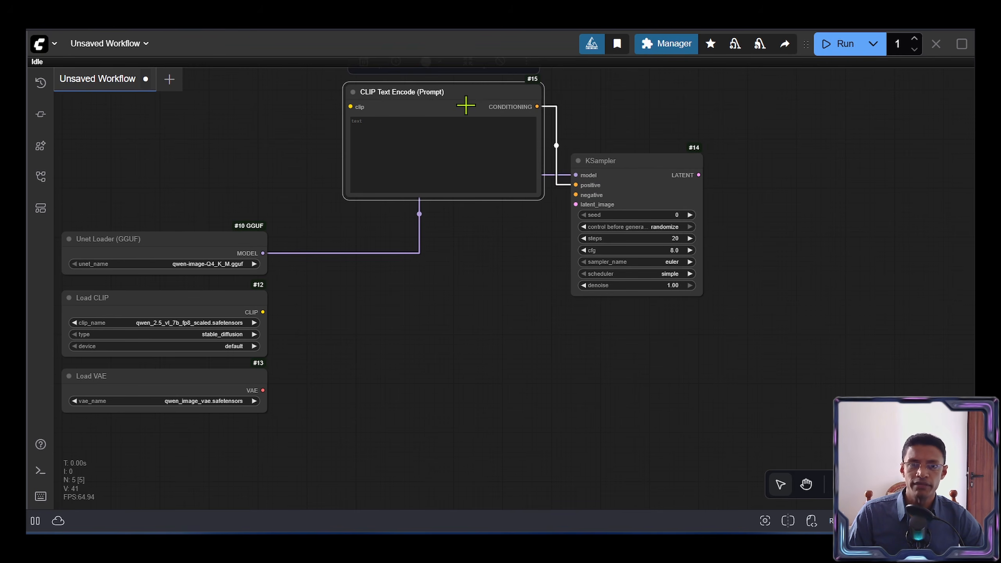
Duplicate the CLIP Text Encode node below the original and connect its CONDITIONING output to the KSampler's negative input
{"action": "left_click_drag", "start_coordinate": [463, 104], "coordinate": [476, 245], "text": "alt"}
{"action": "left_click_drag", "start_coordinate": [537, 253], "coordinate": [574, 195]}
{"action": "left_click_drag", "start_coordinate": [556, 320], "coordinate": [668, 349]}
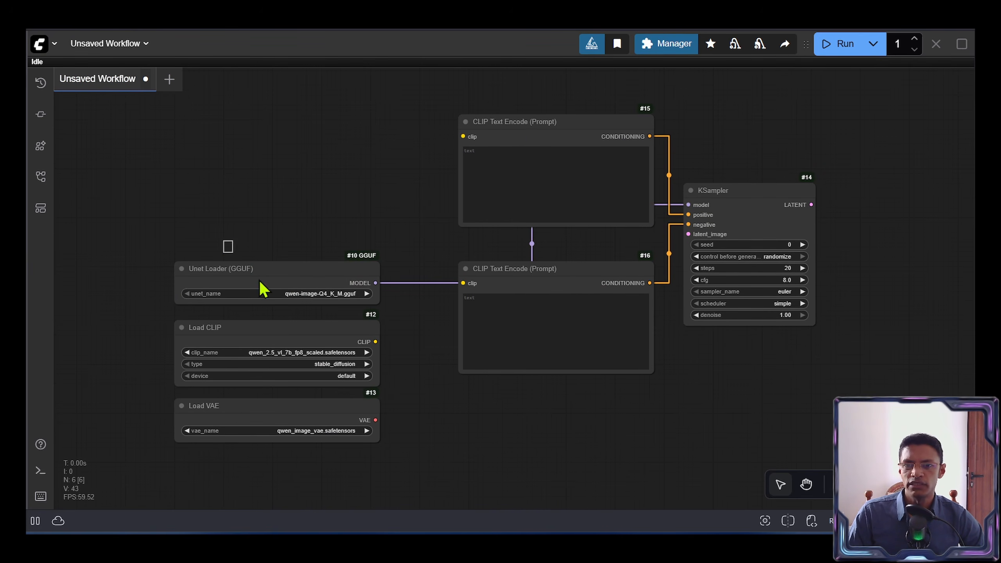
Move the three loader nodes up together so they sit beside the two CLIP Text Encode nodes
{"action": "left_click_drag", "start_coordinate": [263, 290], "coordinate": [400, 502], "text": "ctrl"}
{"action": "left_click_drag", "start_coordinate": [346, 328], "coordinate": [341, 223]}
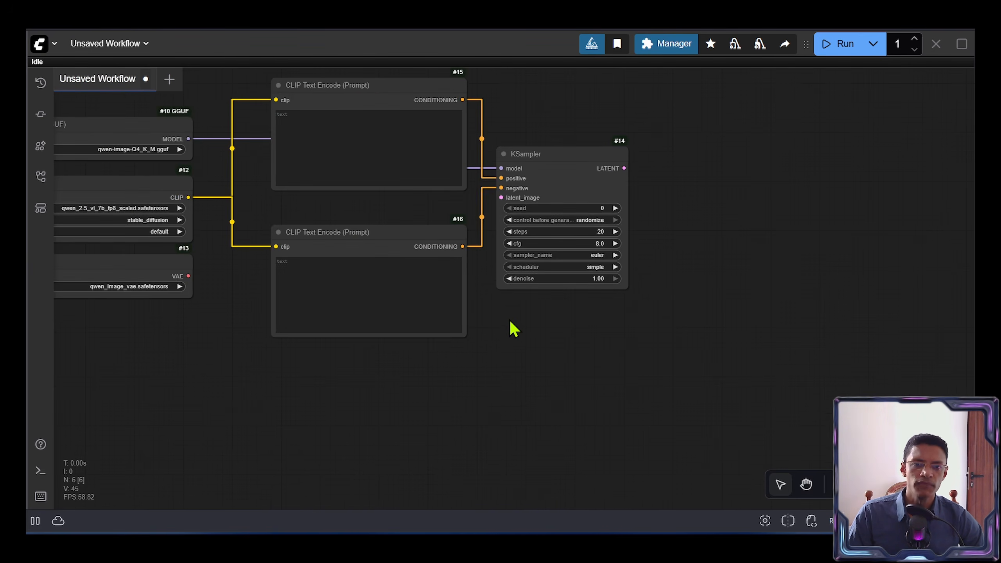
{"action": "scroll", "coordinate": [510, 331], "scroll_direction": "down", "scroll_amount": 1}
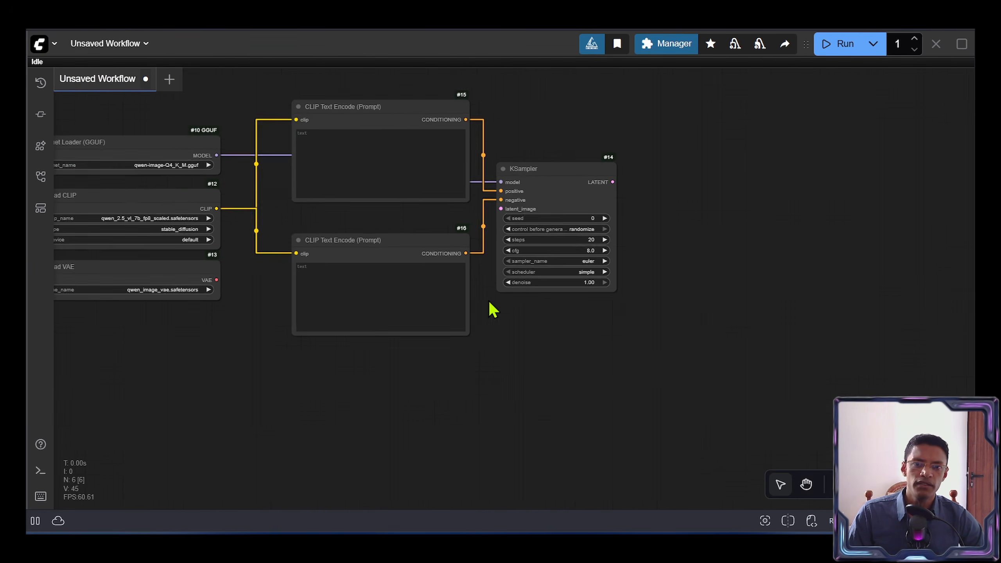
{"action": "scroll", "coordinate": [490, 248], "scroll_direction": "up", "scroll_amount": 6}
{"action": "scroll", "coordinate": [498, 279], "scroll_direction": "down", "scroll_amount": 4}
{"action": "left_click_drag", "start_coordinate": [498, 279], "coordinate": [582, 267]}
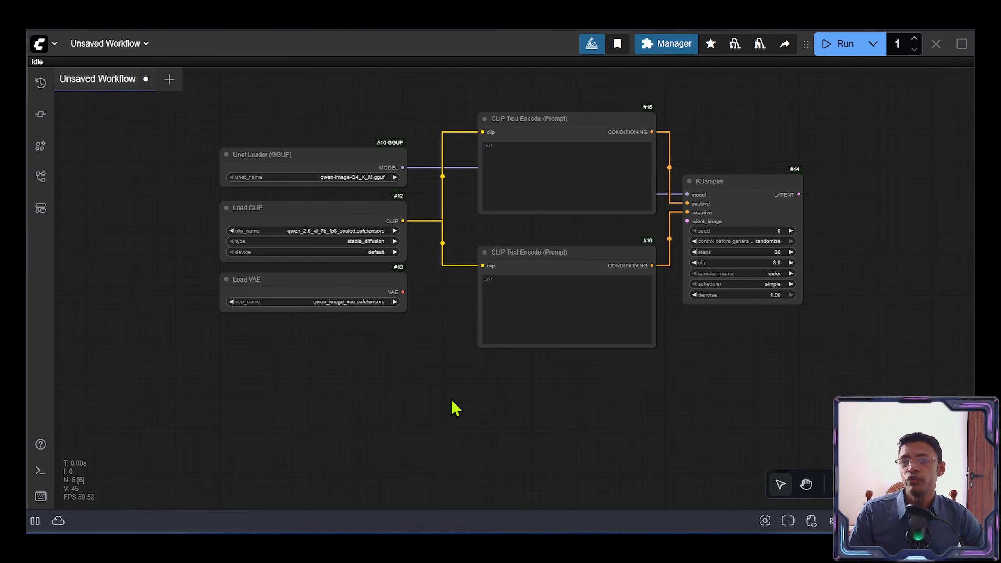
Add a Load Image node and place it directly beneath the Load VAE node
{"action": "left_click_drag", "start_coordinate": [187, 111], "coordinate": [438, 353], "text": "ctrl"}
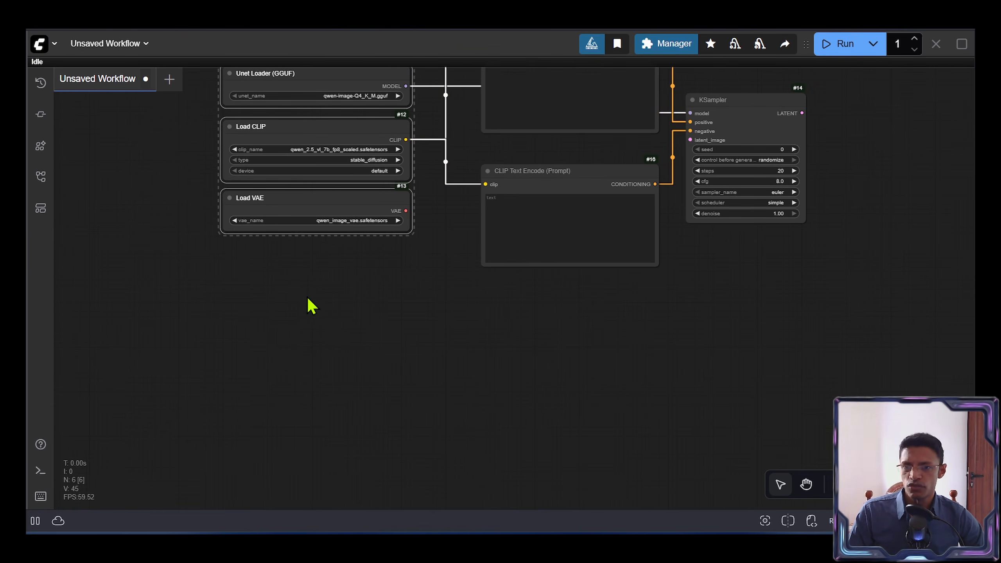
{"action": "scroll", "coordinate": [312, 305], "scroll_direction": "down", "scroll_amount": 2}
{"action": "double_click", "coordinate": [267, 303]}
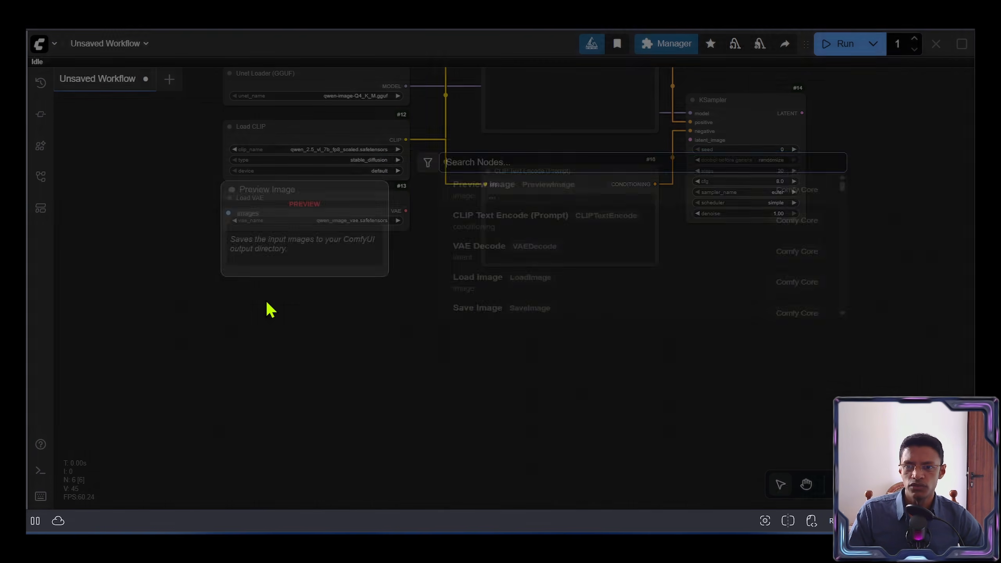
{"action": "type", "text": "load"}
{"action": "key", "text": "Return"}
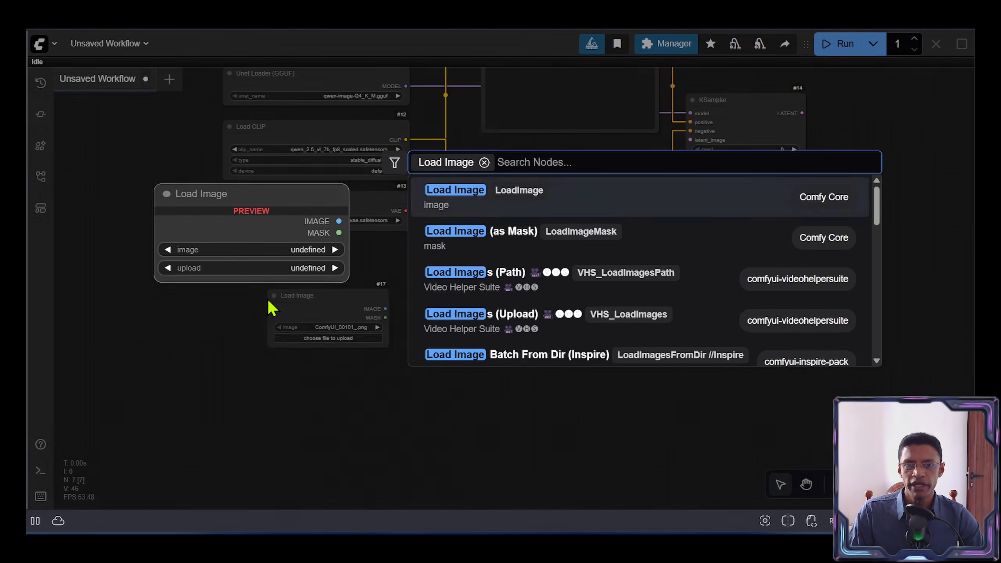
{"action": "left_click_drag", "start_coordinate": [286, 301], "coordinate": [285, 260]}
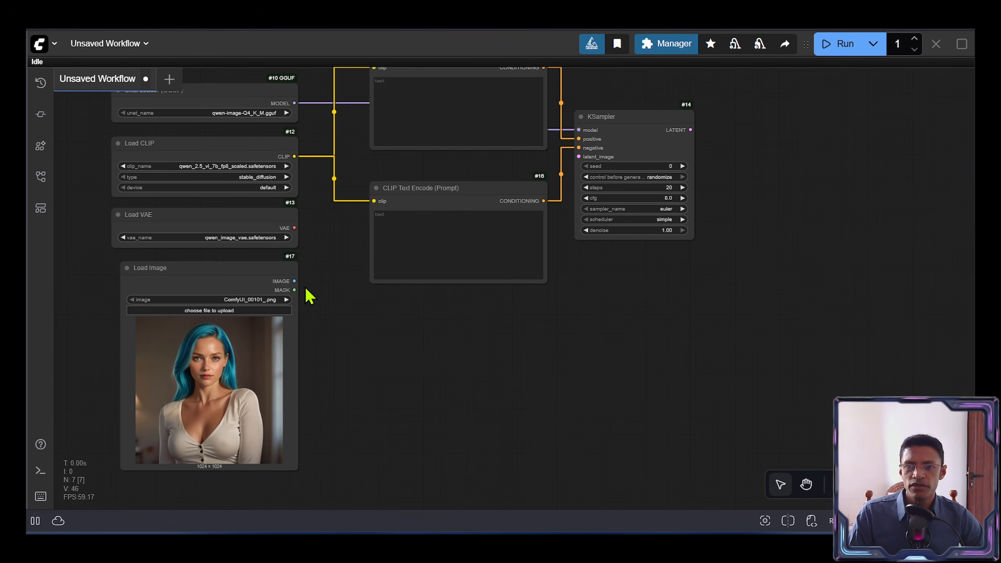
Add a VAE Encode node connected to the IMAGE output of the Load Image node
{"action": "left_click_drag", "start_coordinate": [294, 281], "coordinate": [413, 325]}
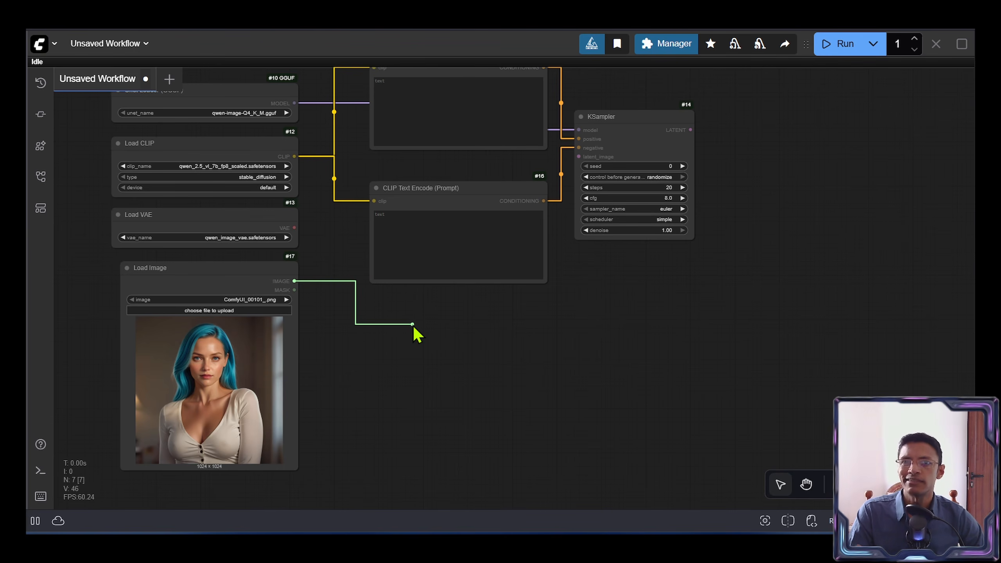
{"action": "left_click_drag", "start_coordinate": [412, 326], "coordinate": [418, 324]}
{"action": "left_click", "coordinate": [466, 289]}
Connect Load VAE to the VAE Encode's vae input and the encoder's LATENT output to the KSampler's latent_image input
{"action": "scroll", "coordinate": [449, 324], "scroll_direction": "up", "scroll_amount": 8}
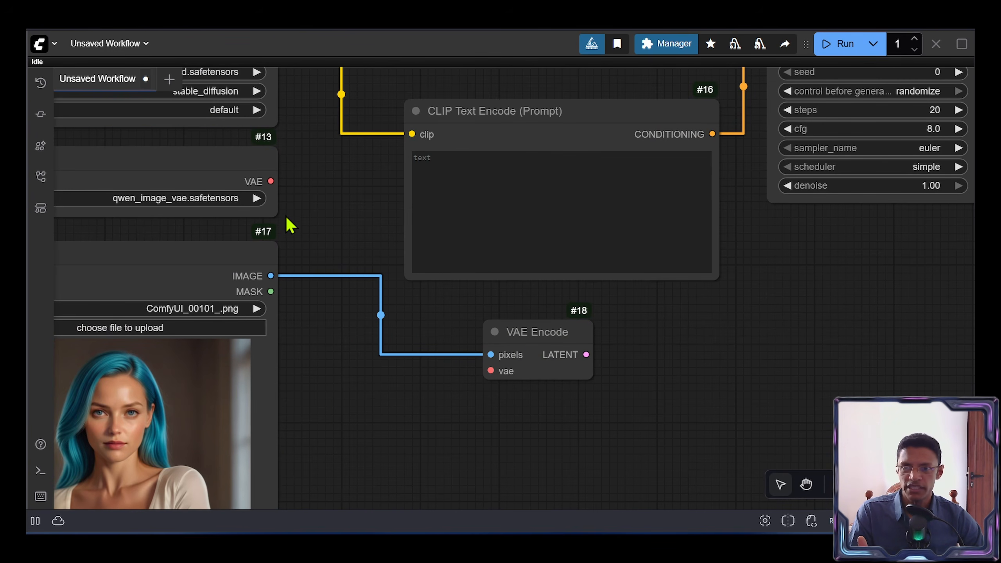
{"action": "left_click_drag", "start_coordinate": [271, 181], "coordinate": [473, 373]}
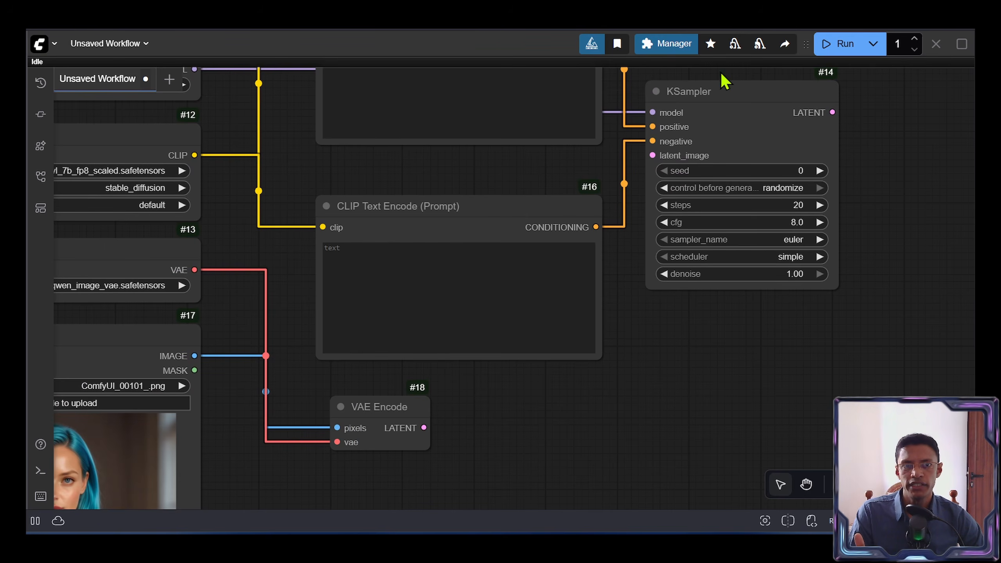
{"action": "left_click_drag", "start_coordinate": [424, 427], "coordinate": [652, 155]}
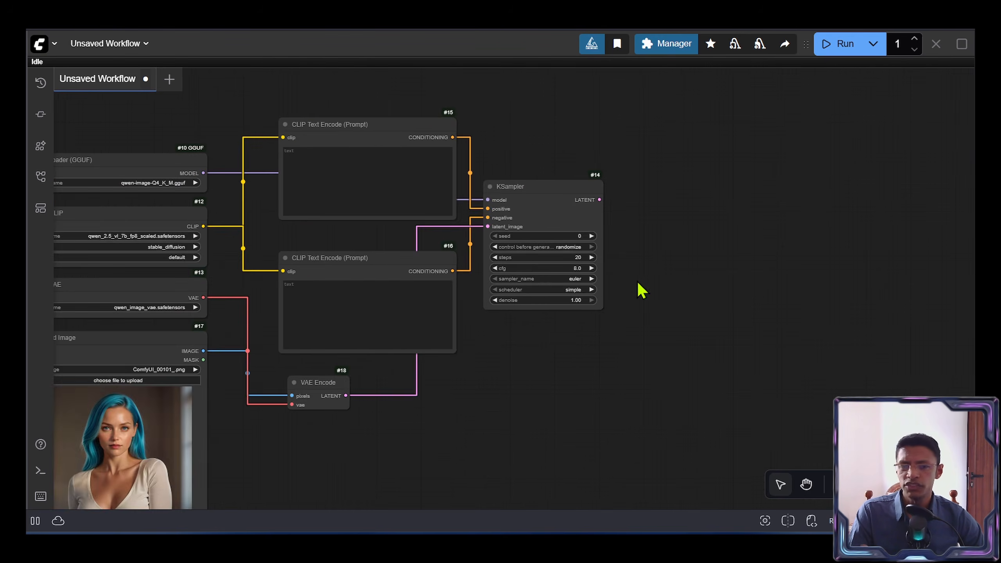
Add a VAE Decode node connected to the KSampler's LATENT output
{"action": "left_click_drag", "start_coordinate": [637, 281], "coordinate": [449, 279]}
{"action": "scroll", "coordinate": [411, 205], "scroll_direction": "up", "scroll_amount": 5}
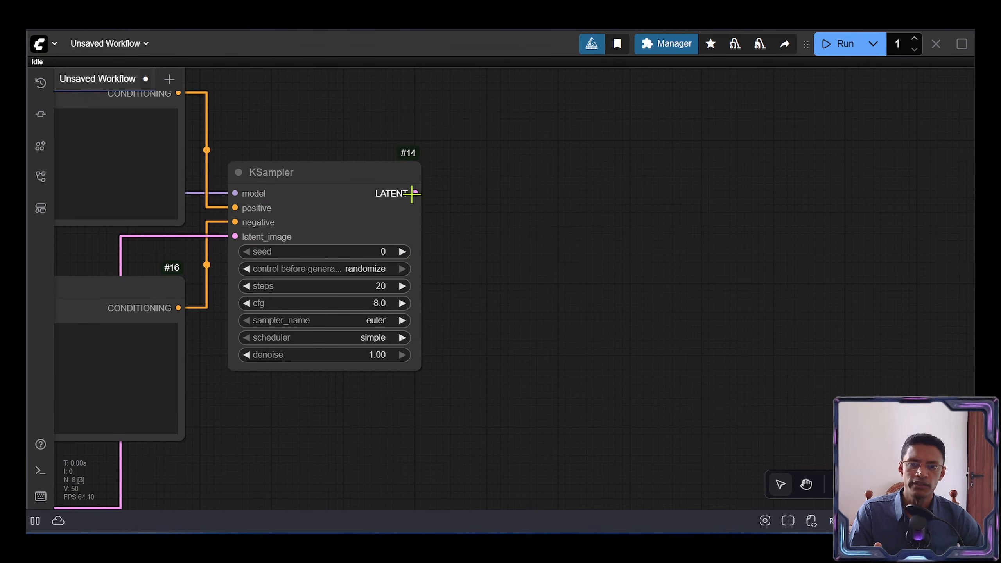
{"action": "left_click_drag", "start_coordinate": [410, 193], "coordinate": [524, 197]}
{"action": "left_click", "coordinate": [569, 213]}
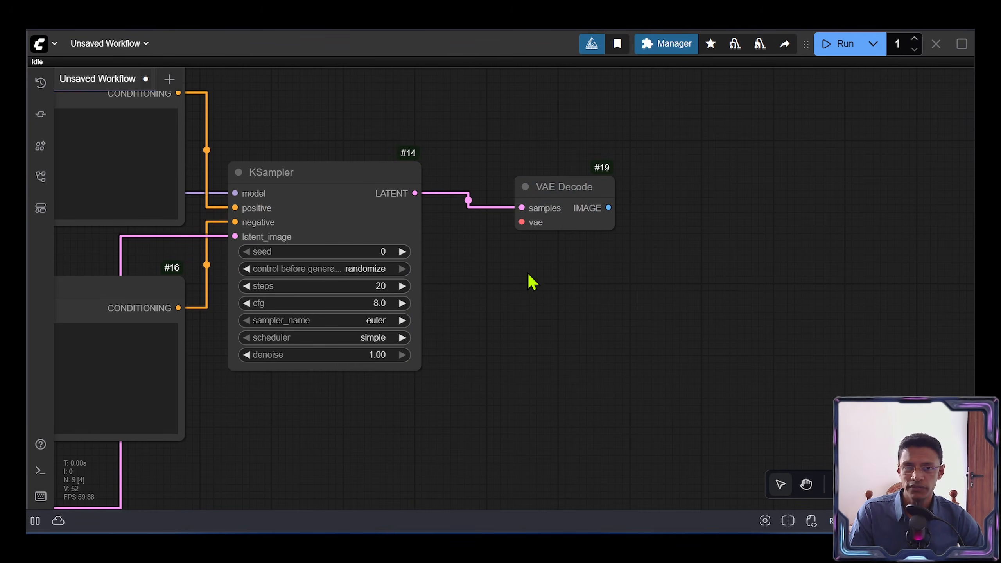
{"action": "scroll", "coordinate": [489, 341], "scroll_direction": "down", "scroll_amount": 2}
{"action": "left_click_drag", "start_coordinate": [506, 391], "coordinate": [733, 388]}
{"action": "scroll", "coordinate": [658, 382], "scroll_direction": "down", "scroll_amount": 1}
{"action": "left_click_drag", "start_coordinate": [654, 383], "coordinate": [638, 341]}
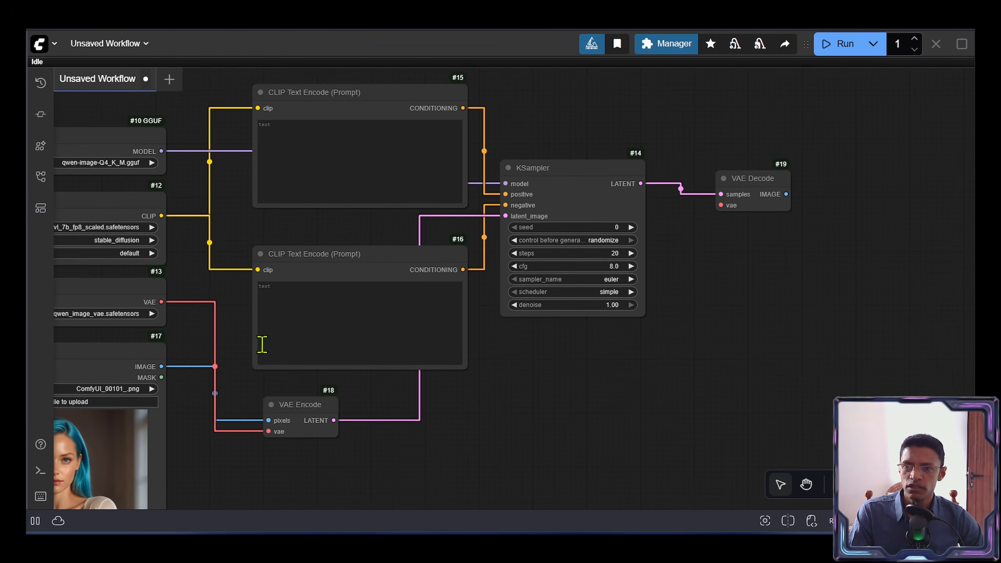
{"action": "left_click_drag", "start_coordinate": [186, 328], "coordinate": [650, 188]}
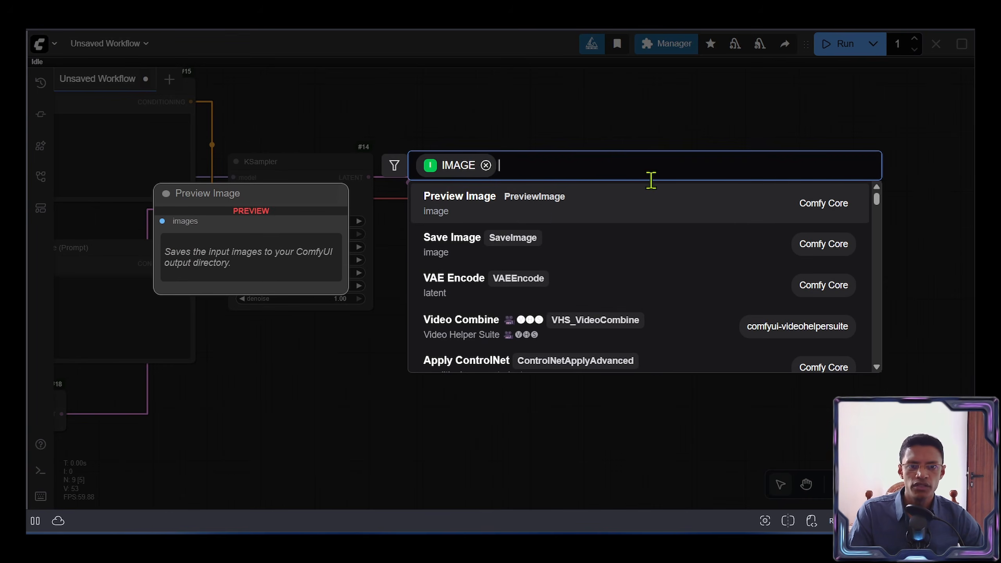
{"action": "left_click", "coordinate": [558, 217]}
{"action": "left_click", "coordinate": [679, 175]}
{"action": "key", "text": "Delete"}
Add a Save Image node to the VAE Decode's IMAGE output and tidy the node positions
{"action": "left_click_drag", "start_coordinate": [513, 188], "coordinate": [589, 174]}
{"action": "left_click", "coordinate": [584, 246]}
{"action": "scroll", "coordinate": [351, 392], "scroll_direction": "down", "scroll_amount": 7}
{"action": "left_click_drag", "start_coordinate": [350, 392], "coordinate": [509, 303]}
{"action": "mouse_move", "coordinate": [245, 278]}
{"action": "left_mouse_down"}
{"action": "mouse_move", "coordinate": [245, 288]}
{"action": "mouse_move", "coordinate": [261, 281]}
{"action": "mouse_move", "coordinate": [244, 287]}
{"action": "left_mouse_up"}
{"action": "mouse_move", "coordinate": [653, 172]}
{"action": "left_mouse_down"}
{"action": "mouse_move", "coordinate": [749, 202]}
{"action": "mouse_move", "coordinate": [651, 181]}
{"action": "left_mouse_up"}
{"action": "left_click_drag", "start_coordinate": [545, 298], "coordinate": [515, 310]}
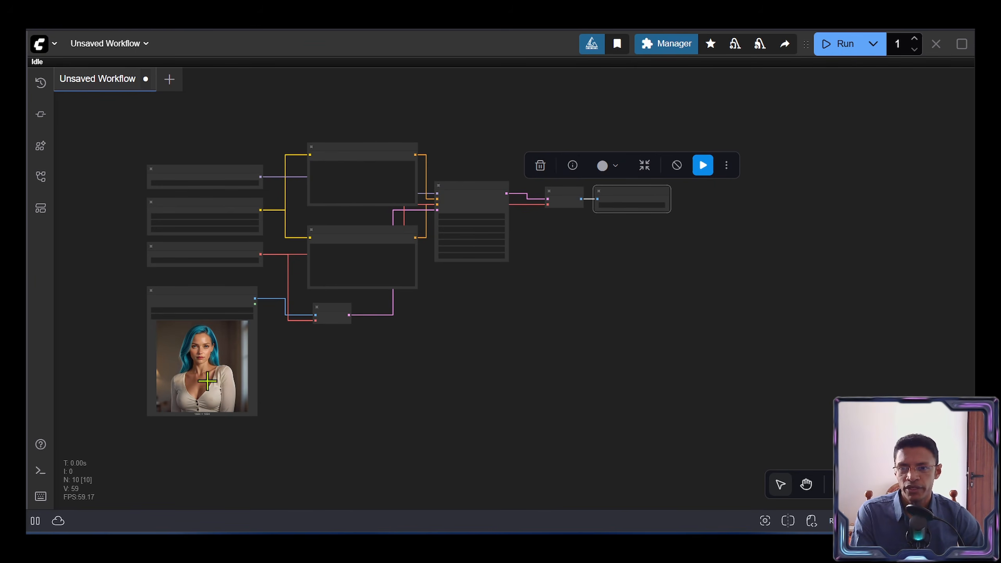
Choose z-input-image-1.png as the picture in the Load Image node
{"action": "scroll", "coordinate": [235, 380], "scroll_direction": "up", "scroll_amount": 5}
{"action": "left_click", "coordinate": [362, 173]}
{"action": "left_click", "coordinate": [394, 237]}
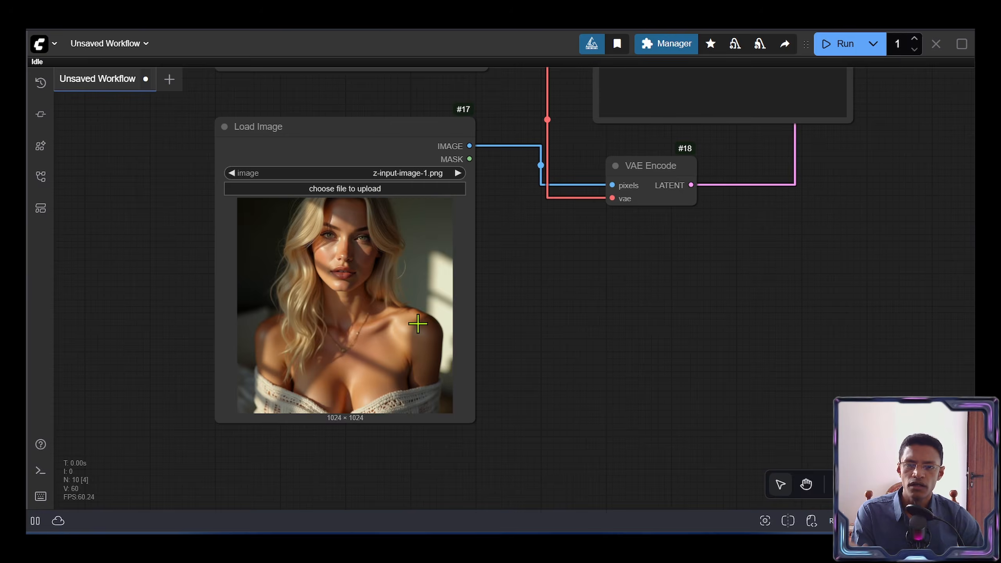
Open the loaded image in the MaskEditor and increase the mask brush thickness
{"action": "scroll", "coordinate": [367, 376], "scroll_direction": "up", "scroll_amount": 3}
{"action": "scroll", "coordinate": [369, 373], "scroll_direction": "up", "scroll_amount": 2}
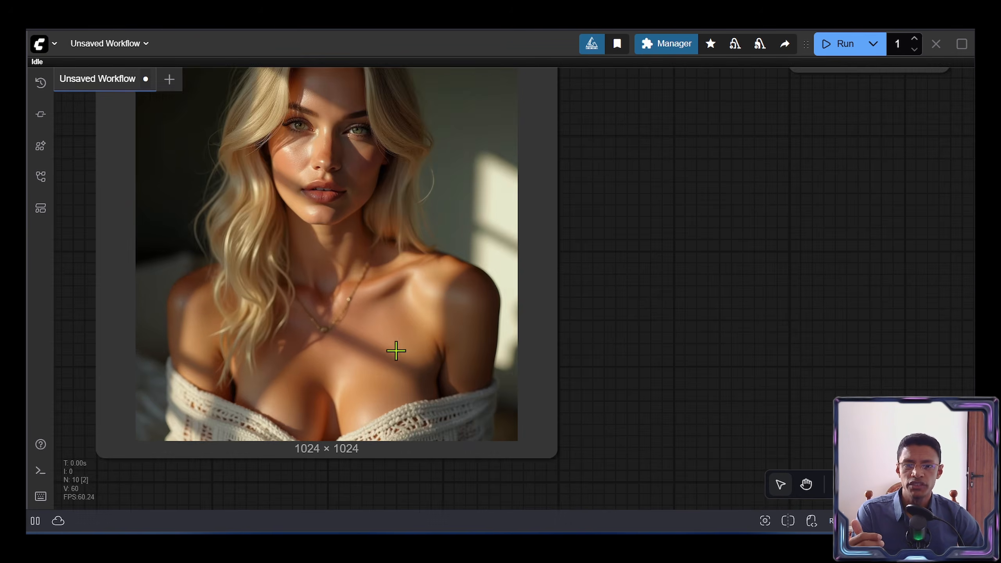
{"action": "scroll", "coordinate": [417, 323], "scroll_direction": "down", "scroll_amount": 2}
{"action": "scroll", "coordinate": [406, 319], "scroll_direction": "up", "scroll_amount": 1}
{"action": "right_click", "coordinate": [361, 345]}
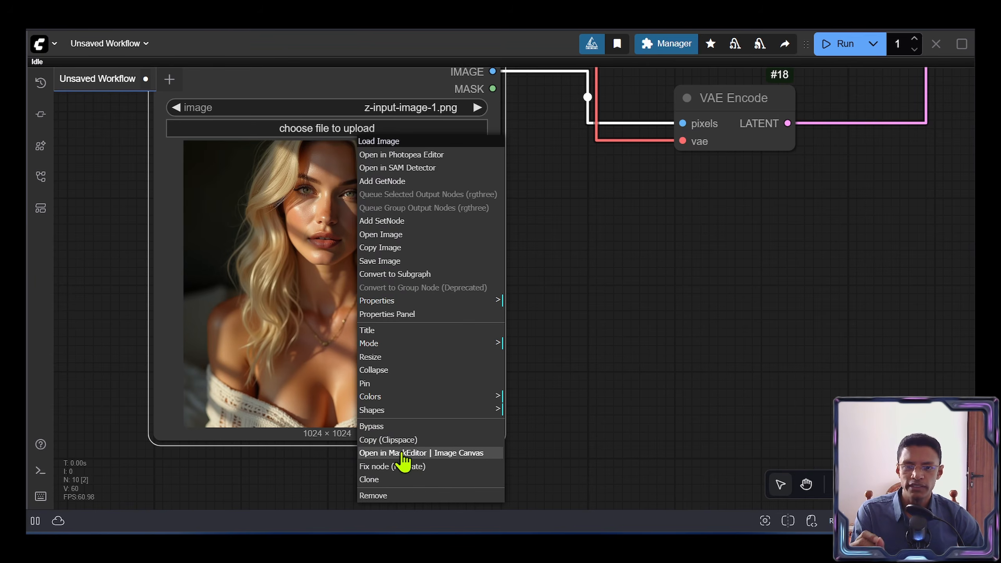
{"action": "left_click", "coordinate": [430, 453]}
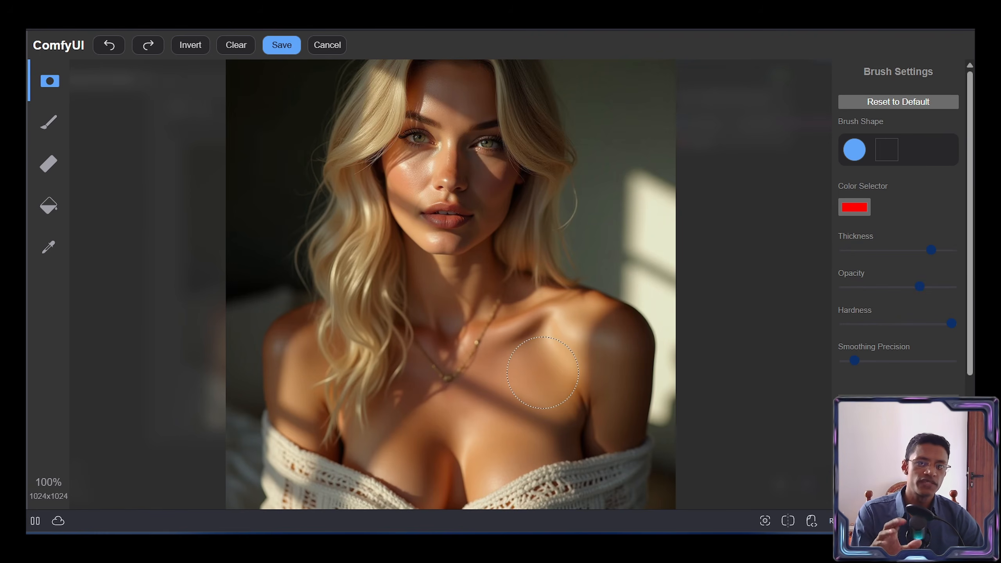
{"action": "left_click_drag", "start_coordinate": [841, 249], "coordinate": [941, 249]}
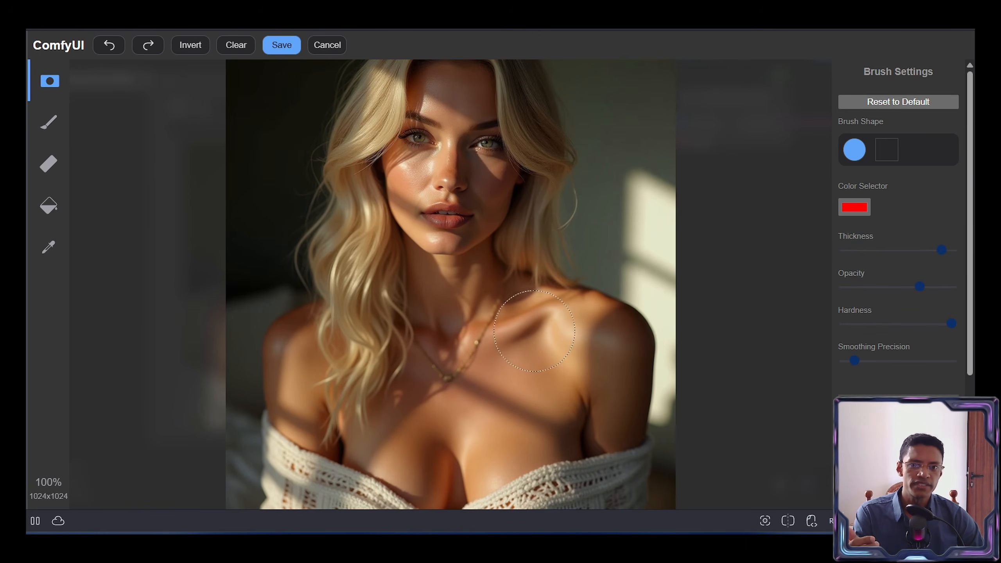
Paint a round mask spot on the woman's chest in the MaskEditor and save it to the Load Image node
{"action": "left_click", "coordinate": [514, 400]}
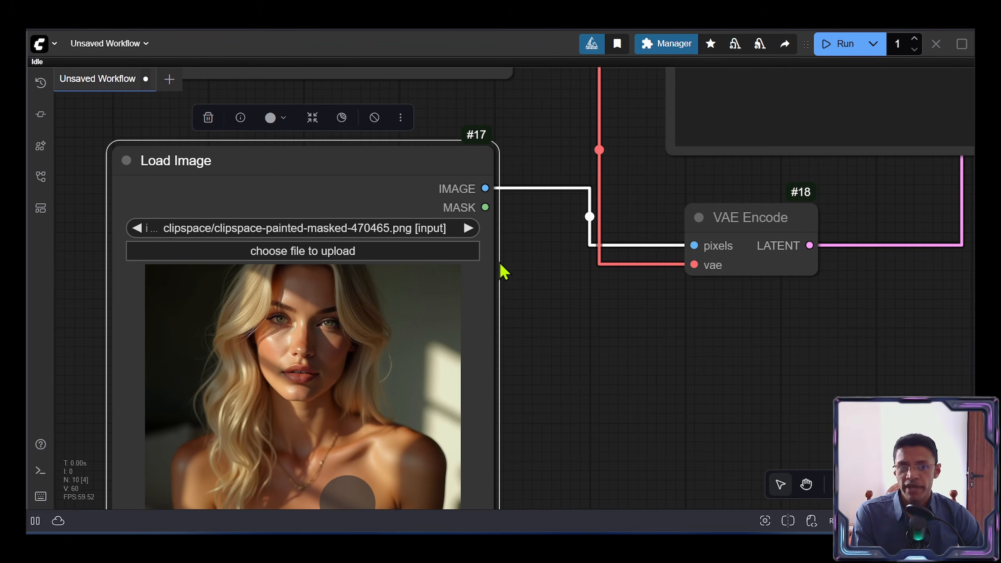
Search for "alimama" and add a ControlNetInpaintingAliMamaApply node to empty canvas above the KSampler
{"action": "scroll", "coordinate": [501, 272], "scroll_direction": "down", "scroll_amount": 5}
{"action": "left_click_drag", "start_coordinate": [790, 171], "coordinate": [513, 338]}
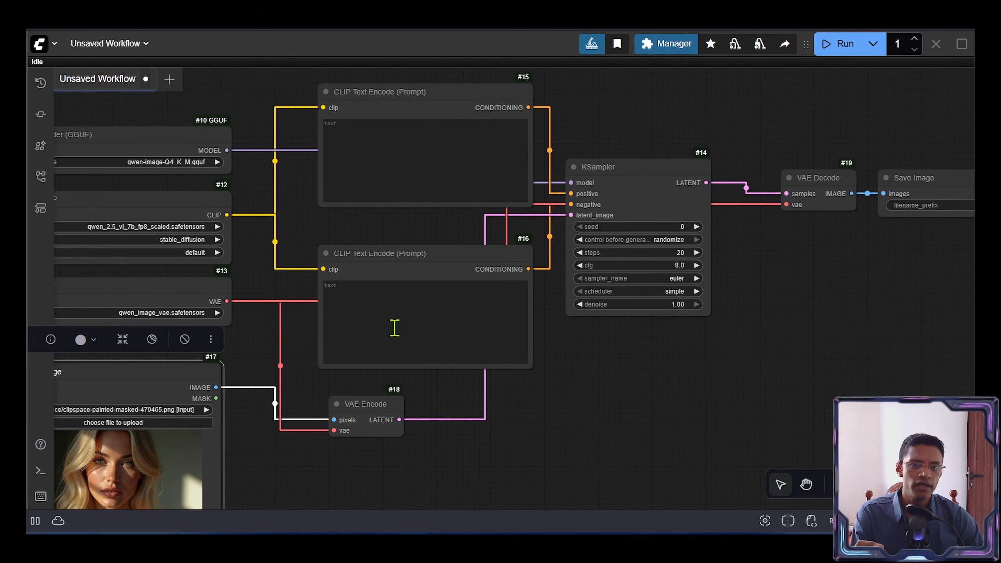
{"action": "scroll", "coordinate": [699, 264], "scroll_direction": "down", "scroll_amount": 2}
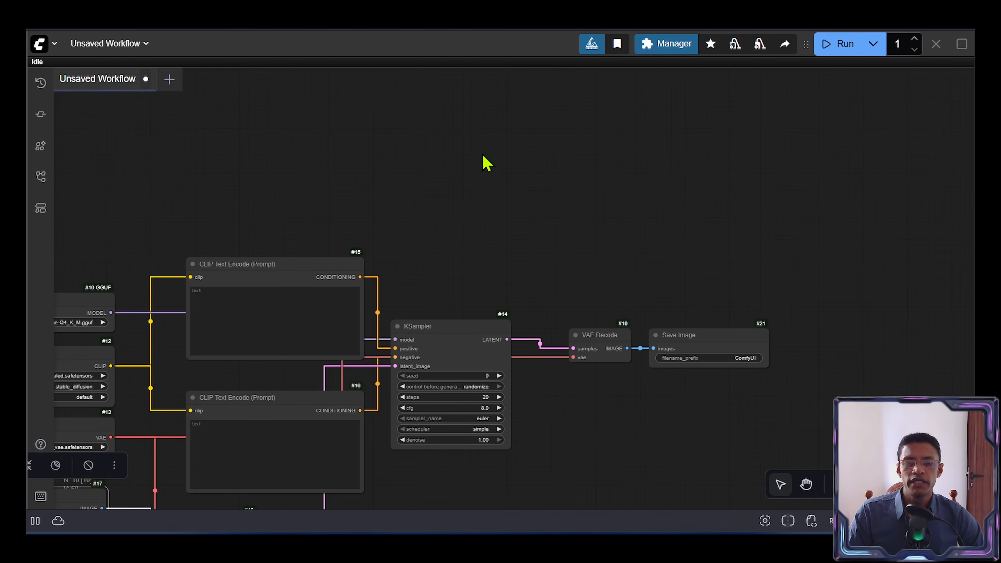
{"action": "double_click", "coordinate": [503, 151]}
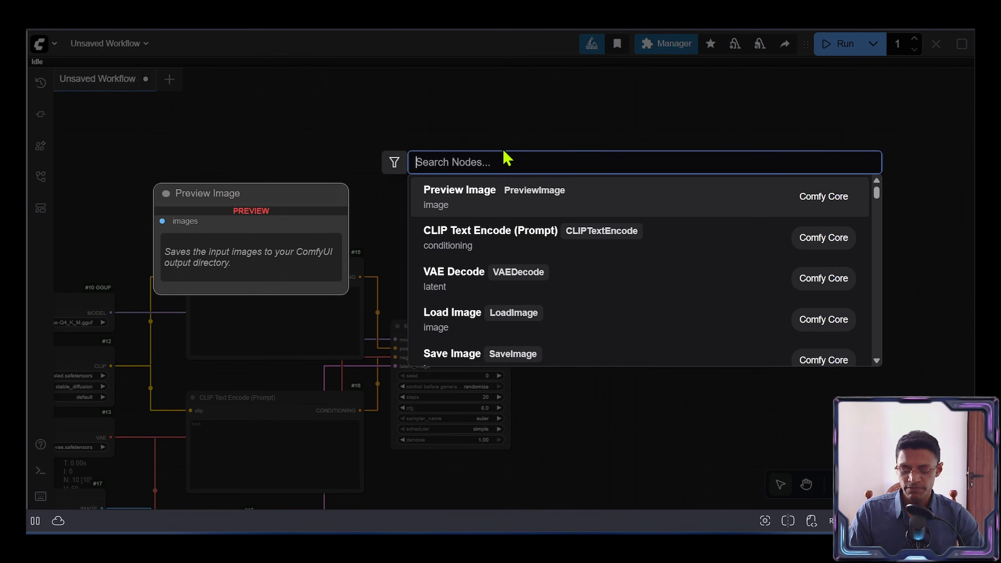
{"action": "type", "text": "alimama"}
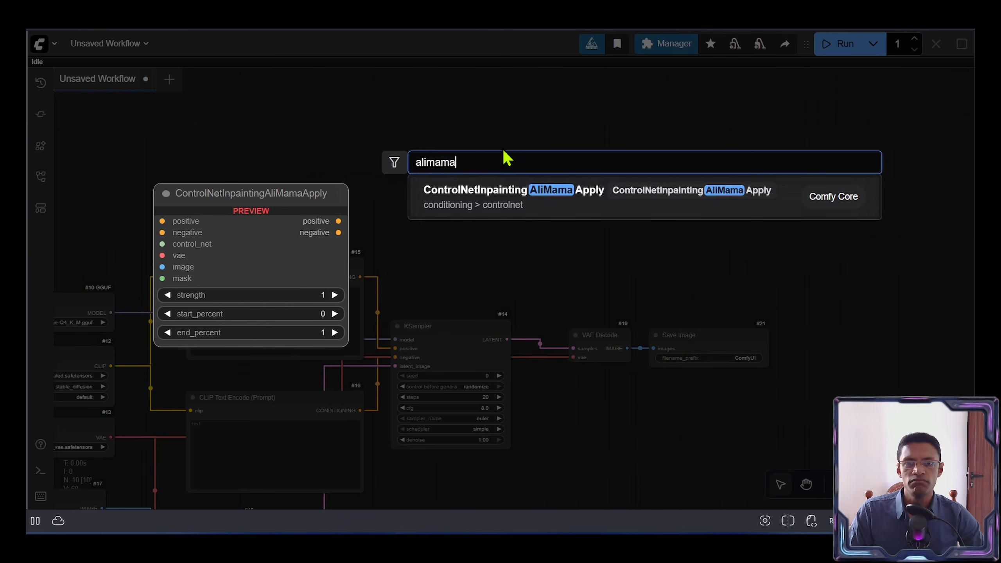
{"action": "left_click", "coordinate": [598, 202]}
{"action": "scroll", "coordinate": [460, 258], "scroll_direction": "up", "scroll_amount": 6}
{"action": "left_click_drag", "start_coordinate": [460, 258], "coordinate": [315, 391]}
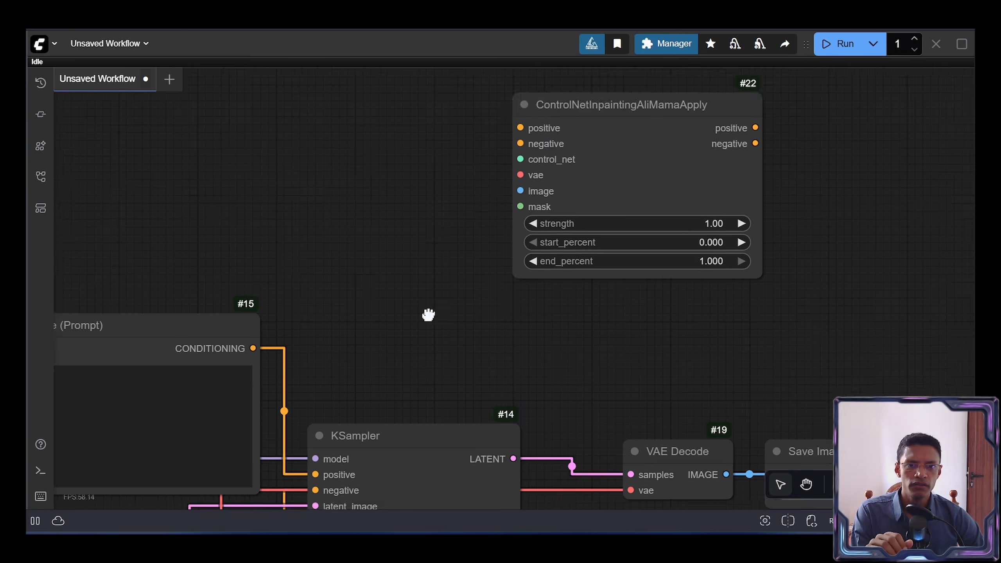
{"action": "scroll", "coordinate": [315, 390], "scroll_direction": "up", "scroll_amount": 2}
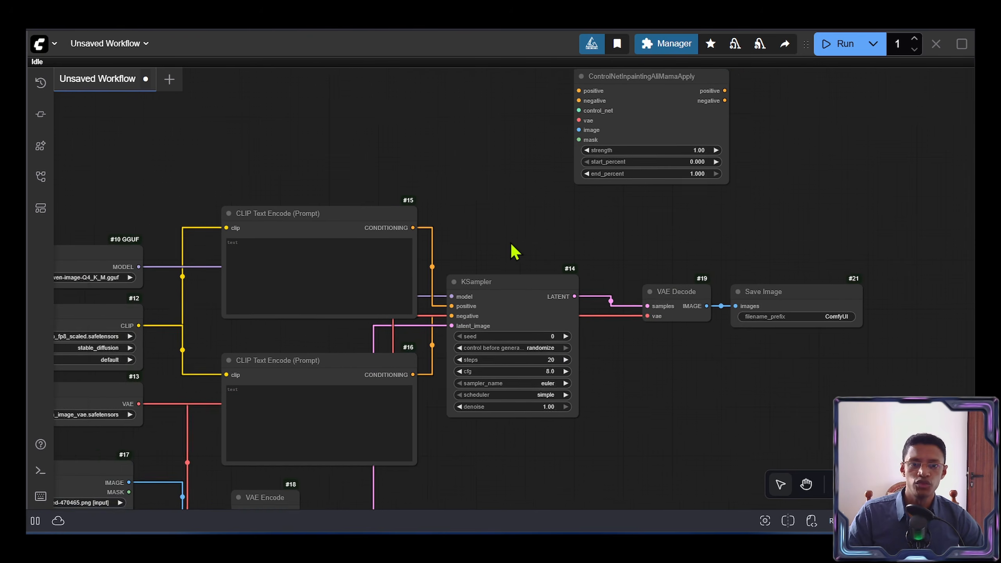
Shift the KSampler and output nodes aside and place ControlNetInpaintingAliMamaApply between them and the text encoders
{"action": "left_click_drag", "start_coordinate": [508, 244], "coordinate": [627, 424]}
{"action": "left_click_drag", "start_coordinate": [422, 299], "coordinate": [686, 284]}
{"action": "left_click_drag", "start_coordinate": [686, 284], "coordinate": [678, 267]}
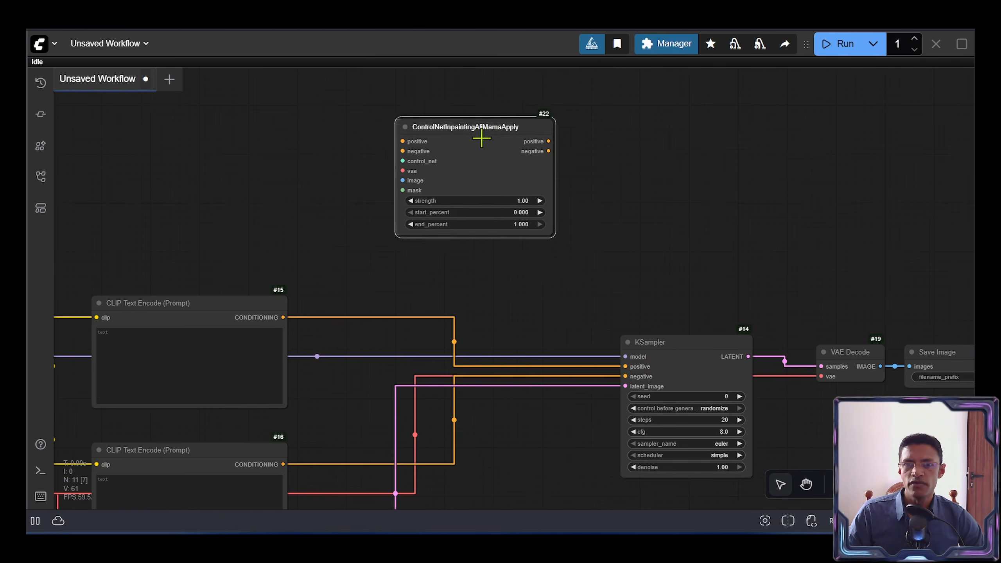
{"action": "mouse_move", "coordinate": [480, 136]}
{"action": "left_mouse_down"}
{"action": "mouse_move", "coordinate": [503, 197]}
{"action": "mouse_move", "coordinate": [501, 176]}
{"action": "mouse_move", "coordinate": [489, 304]}
{"action": "left_mouse_up"}
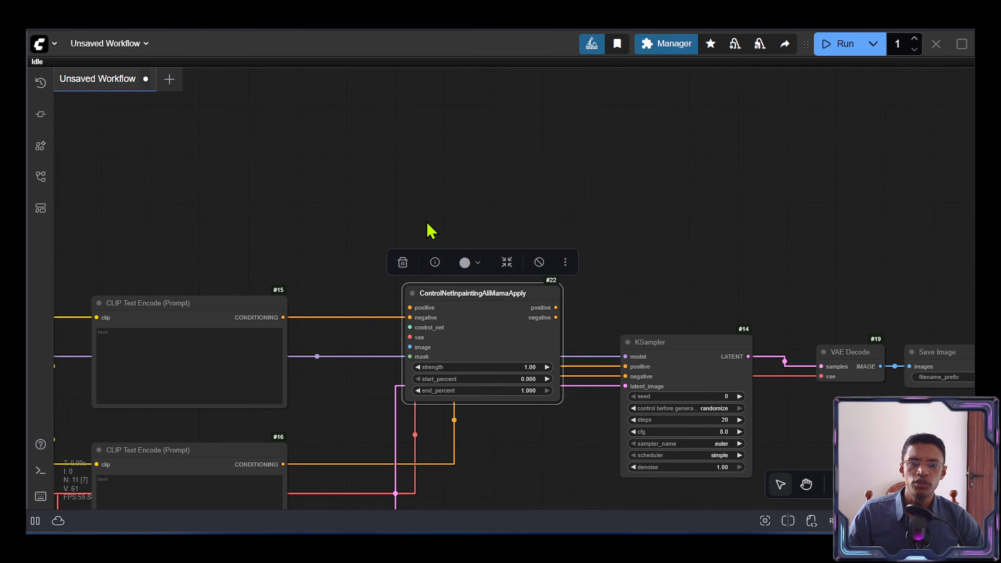
Connect the positive and negative outputs of ControlNetInpaintingAliMamaApply to the KSampler's positive and negative inputs
{"action": "left_click_drag", "start_coordinate": [305, 320], "coordinate": [350, 233]}
{"action": "key", "text": "ctrl+shift+3"}
{"action": "mouse_move", "coordinate": [317, 157]}
{"action": "left_mouse_down"}
{"action": "mouse_move", "coordinate": [183, 182]}
{"action": "mouse_move", "coordinate": [244, 225]}
{"action": "left_mouse_up"}
{"action": "mouse_move", "coordinate": [764, 191]}
{"action": "left_mouse_down"}
{"action": "mouse_move", "coordinate": [816, 303]}
{"action": "mouse_move", "coordinate": [707, 195]}
{"action": "left_mouse_up"}
{"action": "key", "text": "Escape"}
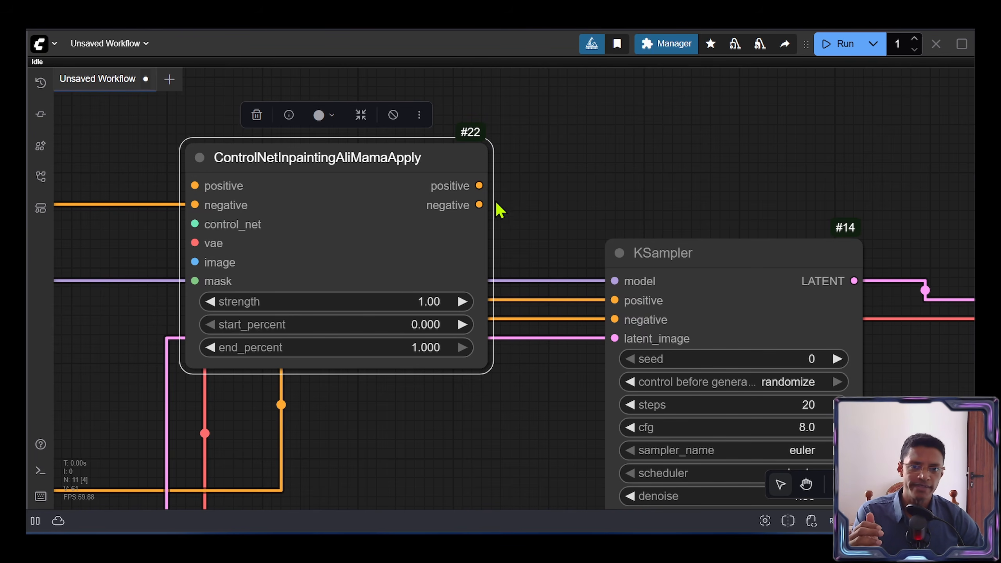
{"action": "left_click_drag", "start_coordinate": [479, 185], "coordinate": [614, 300]}
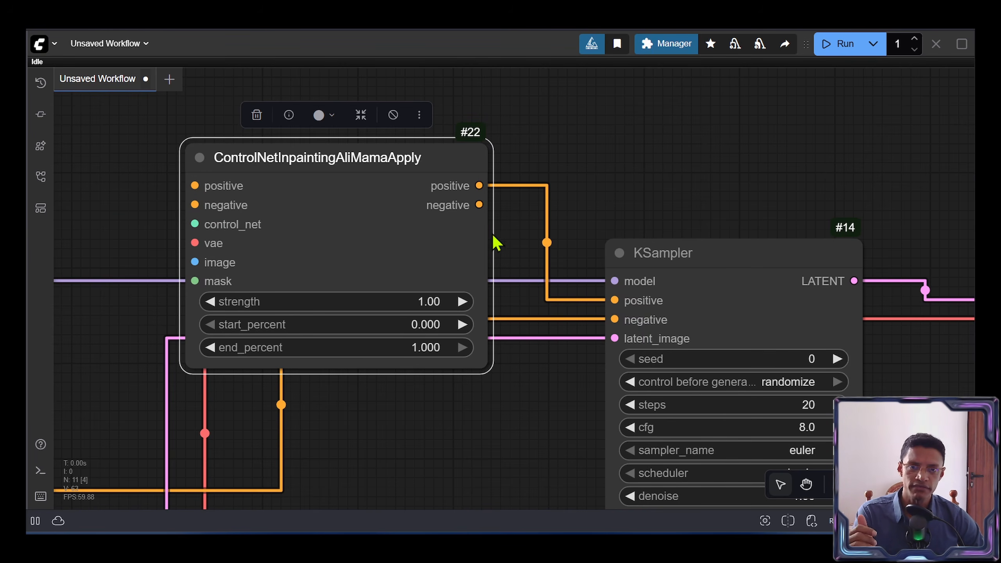
{"action": "left_click_drag", "start_coordinate": [479, 204], "coordinate": [615, 319]}
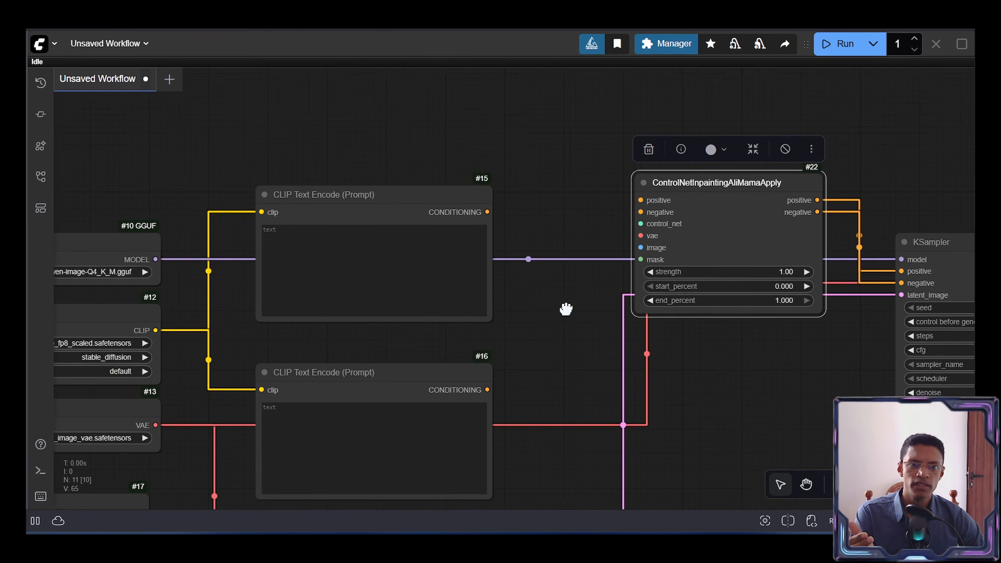
Link the two text encoders' CONDITIONING outputs to the positive and negative inputs of ControlNetInpaintingAliMamaApply
{"action": "left_click_drag", "start_coordinate": [566, 306], "coordinate": [503, 283]}
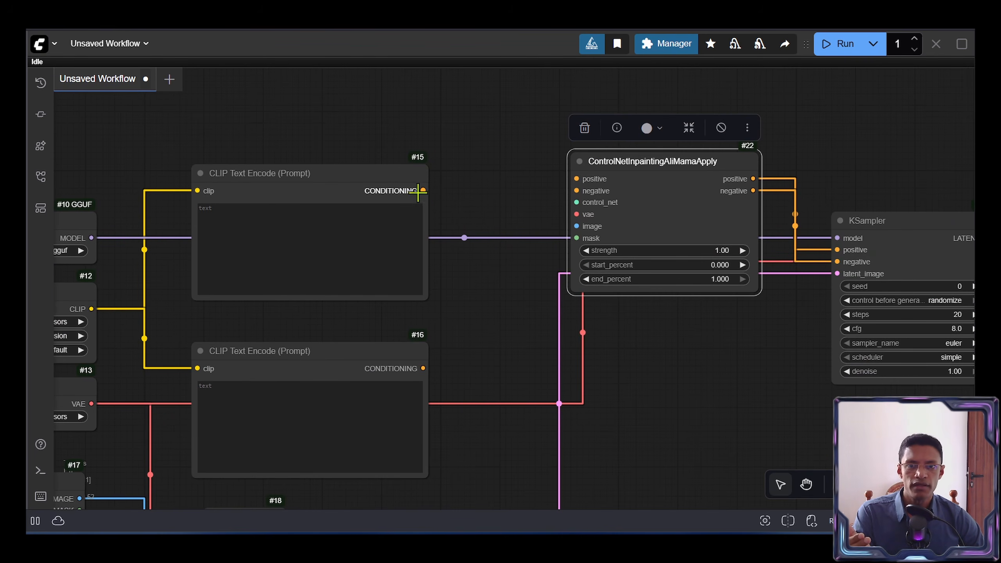
{"action": "left_click_drag", "start_coordinate": [423, 190], "coordinate": [576, 179]}
{"action": "left_click_drag", "start_coordinate": [422, 368], "coordinate": [577, 191]}
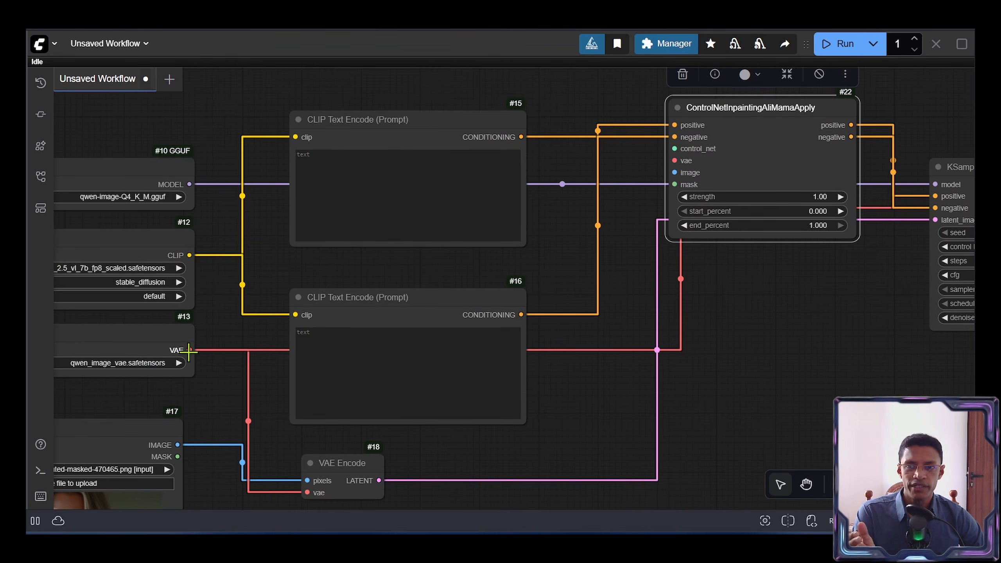
Connect Load VAE's VAE output and Load Image's IMAGE and MASK outputs to the matching ControlNetInpaintingAliMamaApply inputs
{"action": "left_click_drag", "start_coordinate": [189, 351], "coordinate": [674, 160]}
{"action": "left_click_drag", "start_coordinate": [376, 378], "coordinate": [396, 298]}
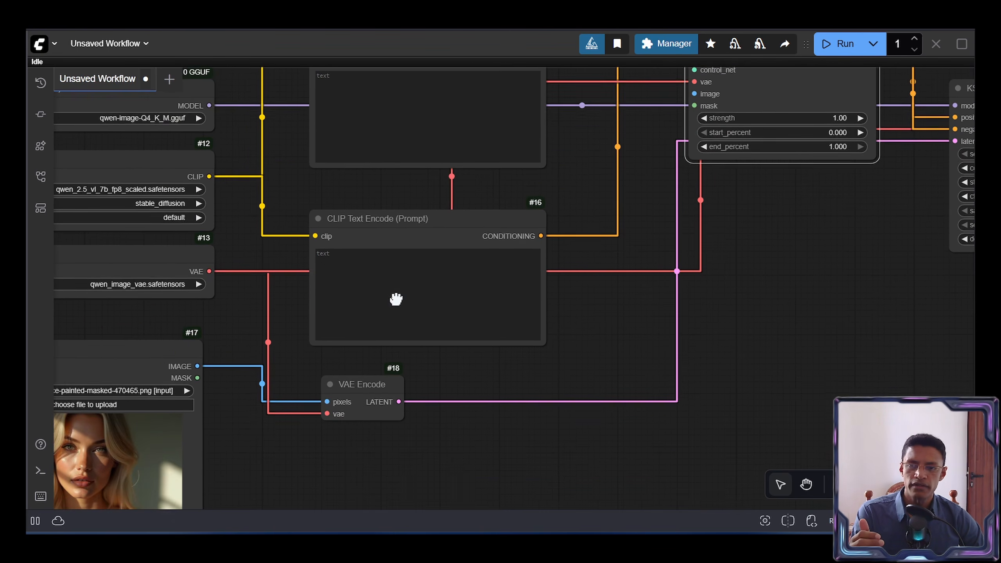
{"action": "left_click_drag", "start_coordinate": [164, 349], "coordinate": [594, 125]}
{"action": "scroll", "coordinate": [416, 248], "scroll_direction": "up", "scroll_amount": 9}
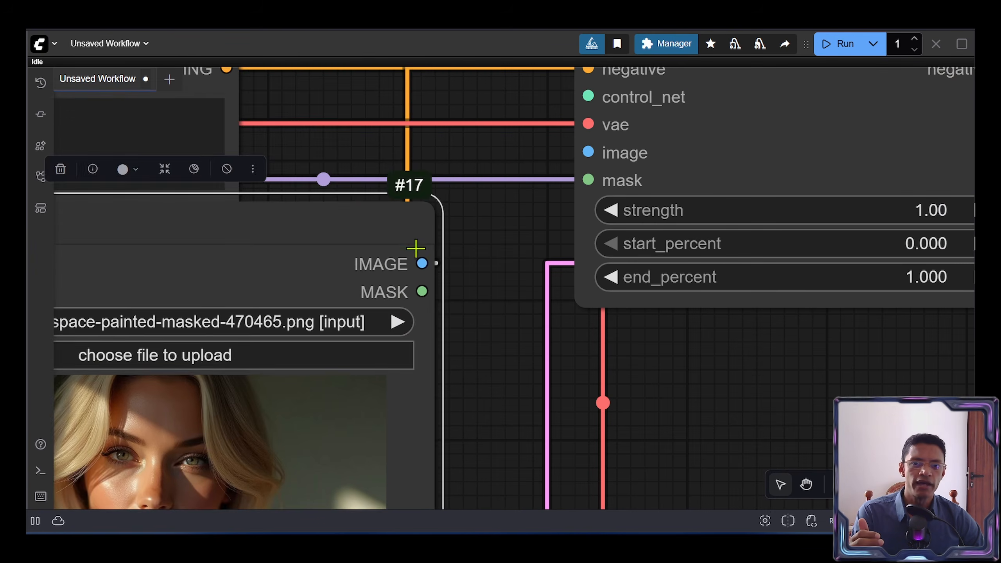
{"action": "left_click_drag", "start_coordinate": [416, 248], "coordinate": [491, 221]}
{"action": "left_click_drag", "start_coordinate": [471, 221], "coordinate": [610, 221]}
{"action": "left_click_drag", "start_coordinate": [471, 249], "coordinate": [605, 249]}
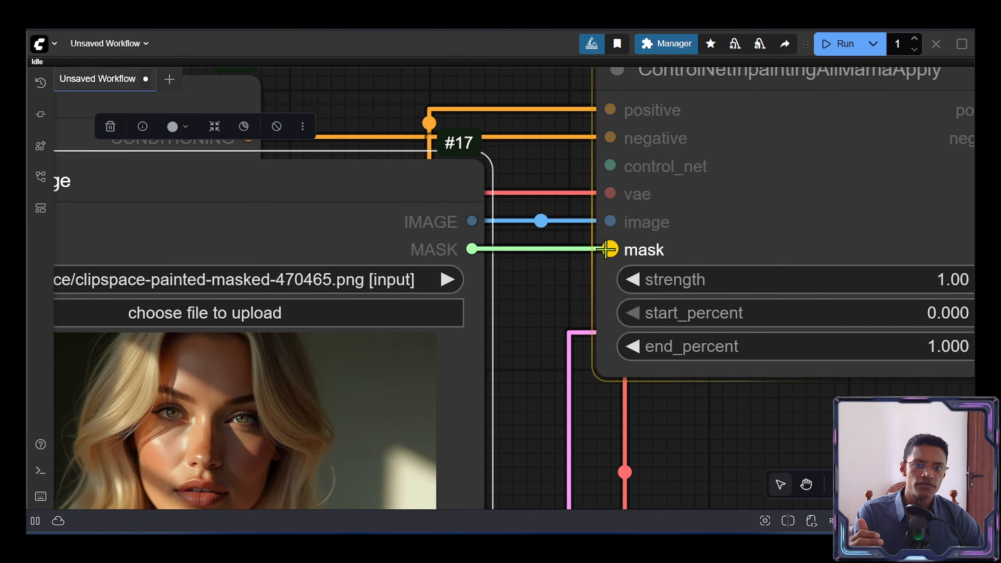
{"action": "left_click_drag", "start_coordinate": [605, 249], "coordinate": [515, 296]}
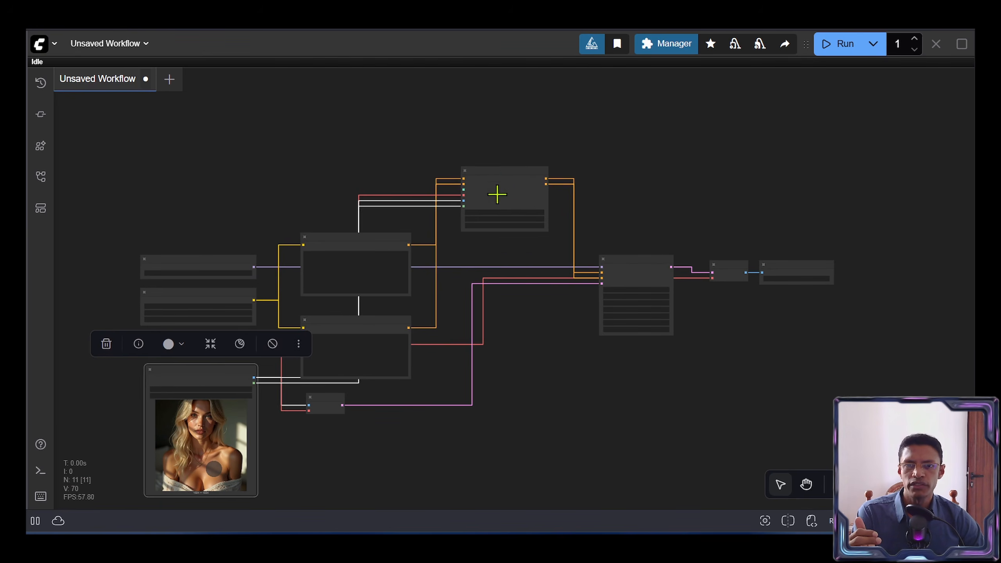
Arrange the nodes into a compact workflow with the loaders, encoders, ControlNet, sampler and output side by side
{"action": "left_click_drag", "start_coordinate": [495, 187], "coordinate": [456, 248]}
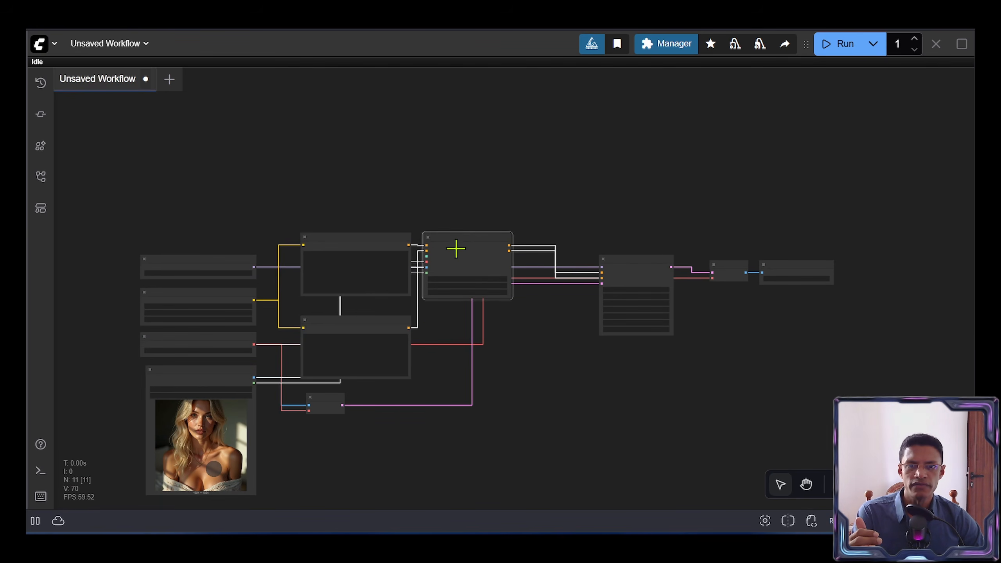
{"action": "left_click_drag", "start_coordinate": [620, 261], "coordinate": [539, 238]}
{"action": "left_click_drag", "start_coordinate": [718, 265], "coordinate": [630, 236]}
{"action": "left_click_drag", "start_coordinate": [630, 237], "coordinate": [609, 236]}
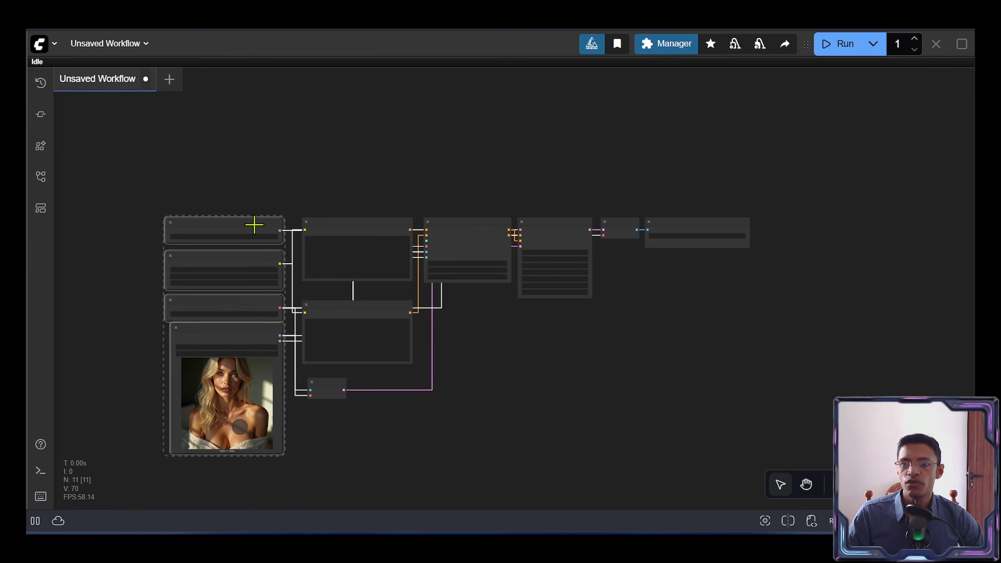
{"action": "left_click_drag", "start_coordinate": [254, 224], "coordinate": [251, 223]}
{"action": "left_click", "coordinate": [523, 421]}
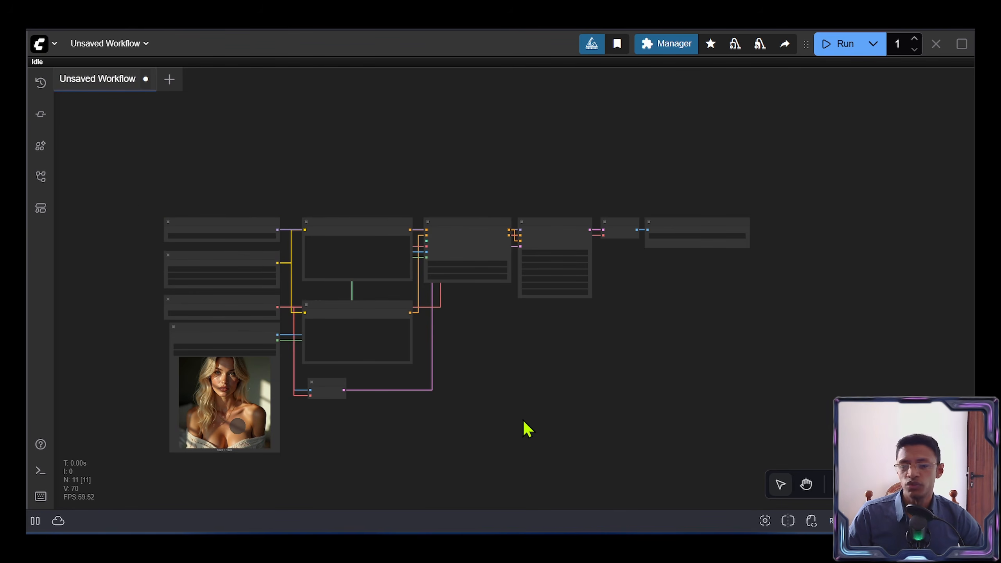
{"action": "scroll", "coordinate": [475, 339], "scroll_direction": "up", "scroll_amount": 3}
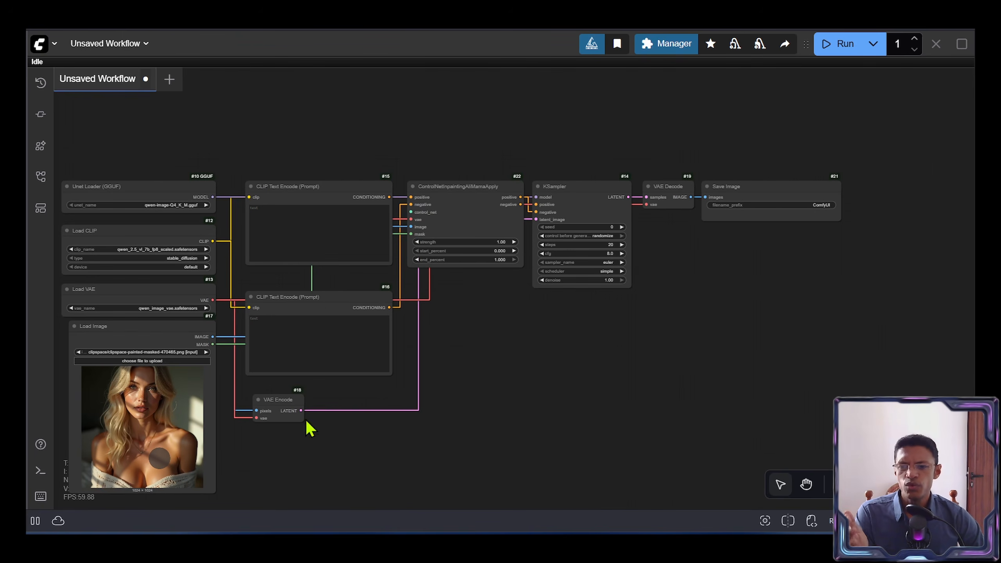
{"action": "scroll", "coordinate": [459, 286], "scroll_direction": "up", "scroll_amount": 5}
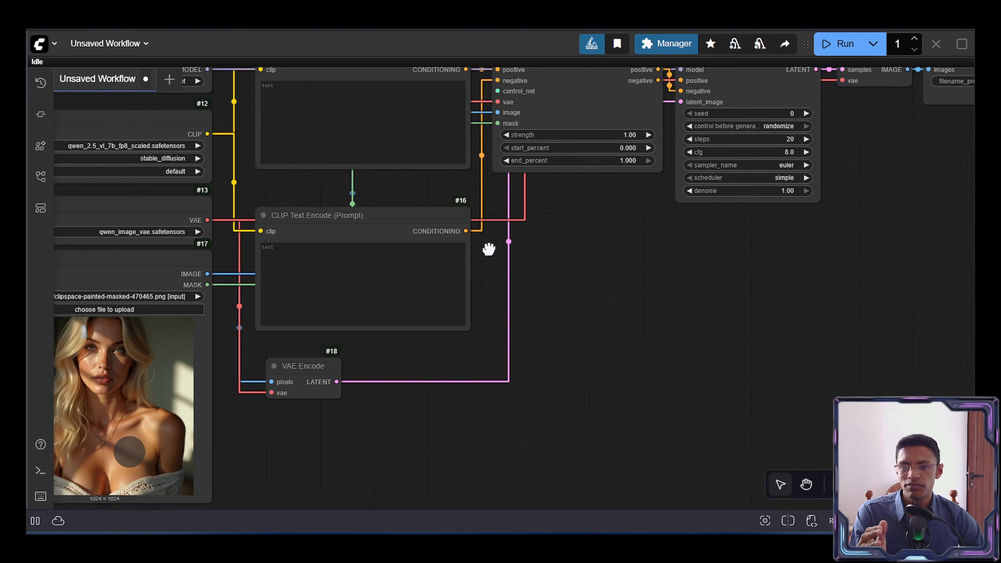
{"action": "left_click_drag", "start_coordinate": [272, 188], "coordinate": [254, 201]}
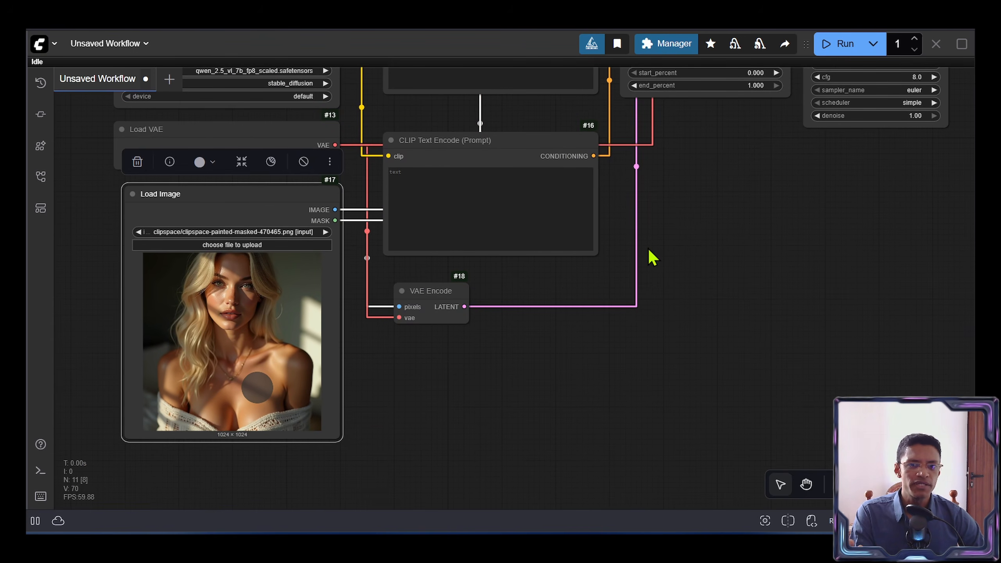
Try placing the VAE Encode node between the negative prompt encoder and the KSampler
{"action": "left_click_drag", "start_coordinate": [522, 291], "coordinate": [329, 411]}
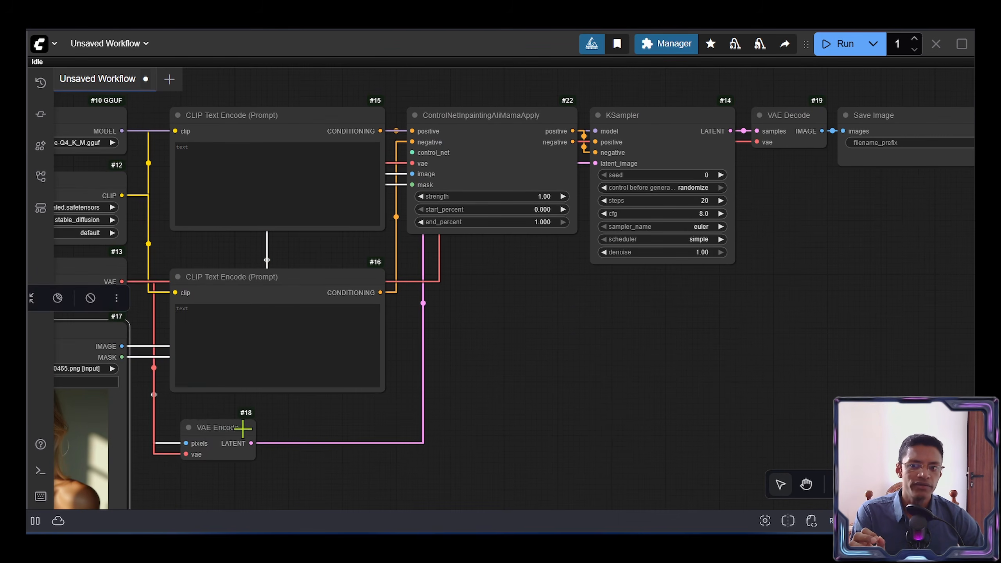
{"action": "left_click_drag", "start_coordinate": [243, 428], "coordinate": [565, 332]}
{"action": "left_click", "coordinate": [683, 119]}
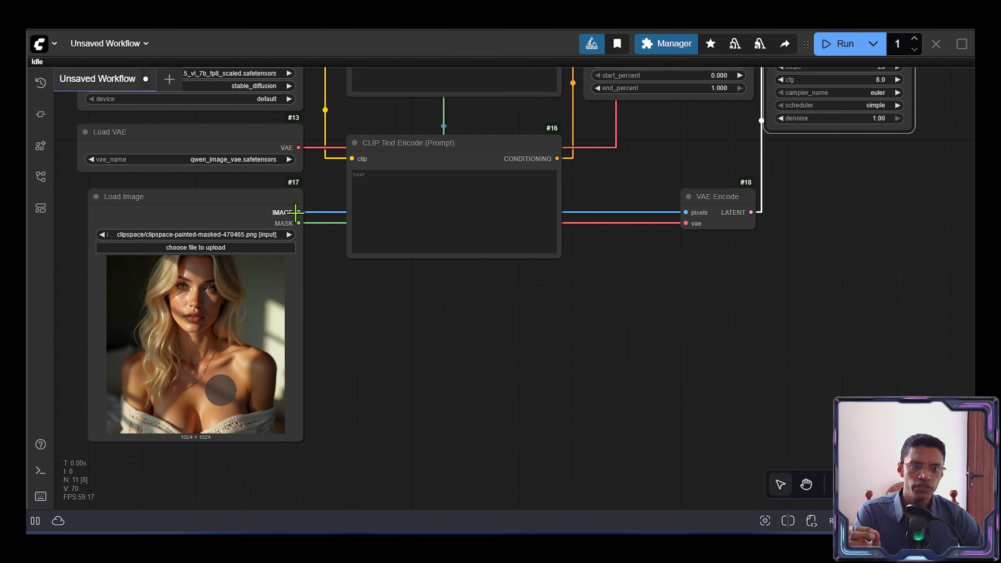
{"action": "left_click", "coordinate": [735, 205]}
{"action": "scroll", "coordinate": [729, 208], "scroll_direction": "up", "scroll_amount": 5}
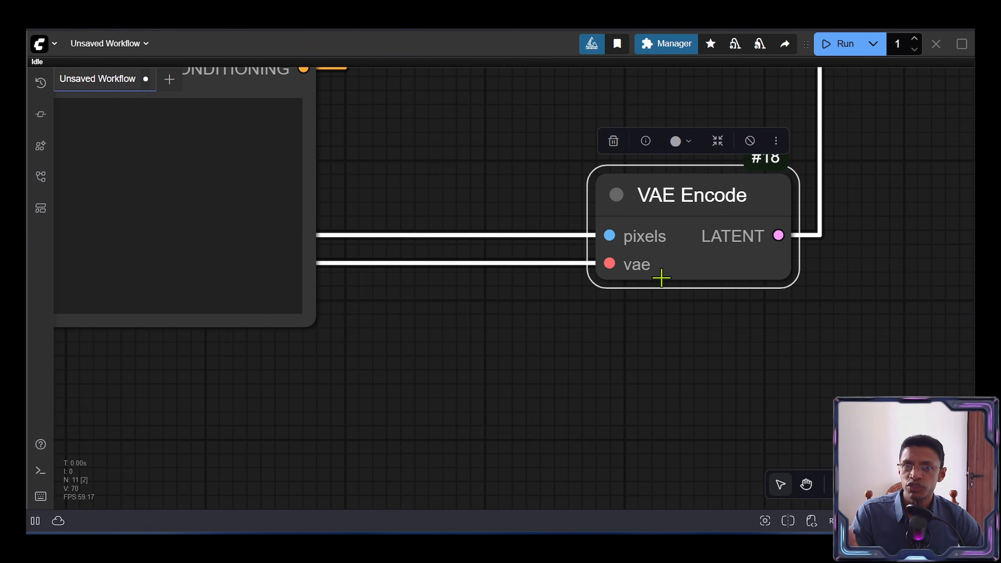
{"action": "scroll", "coordinate": [661, 278], "scroll_direction": "down", "scroll_amount": 5}
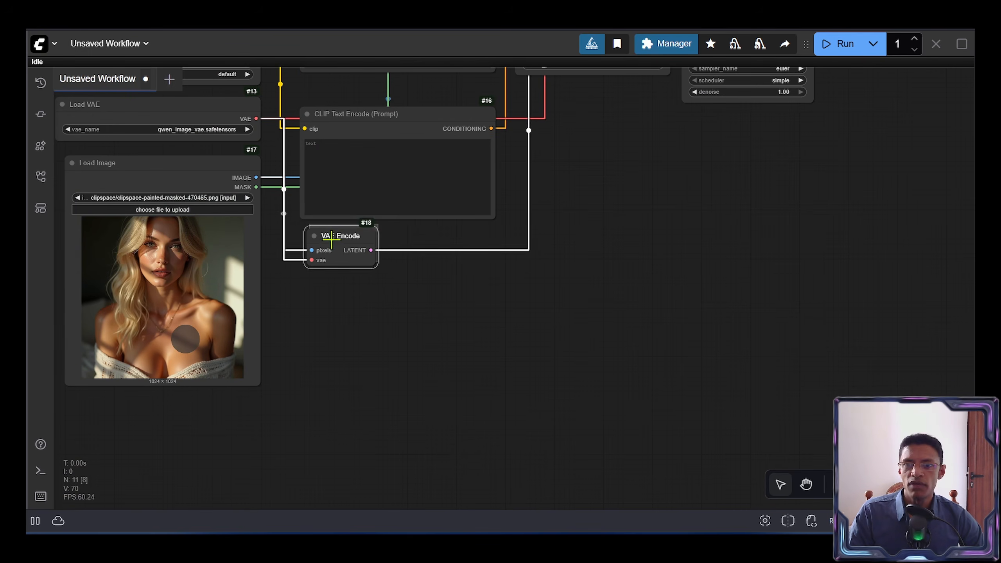
{"action": "left_click_drag", "start_coordinate": [341, 234], "coordinate": [342, 244]}
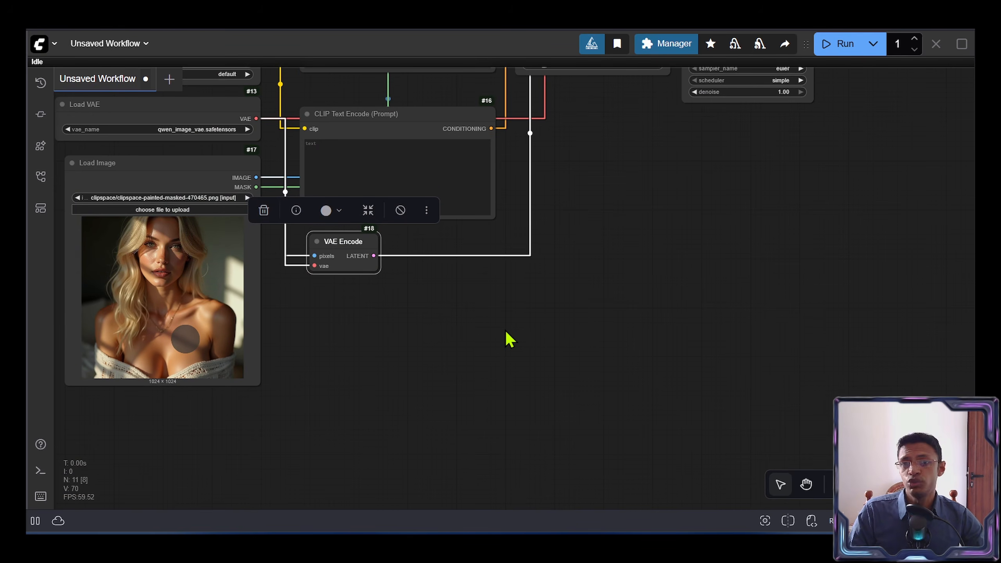
Add a Set Latent Noise Mask node fed by the VAE Encode's LATENT output and place it beside that node
{"action": "left_click_drag", "start_coordinate": [651, 192], "coordinate": [368, 484]}
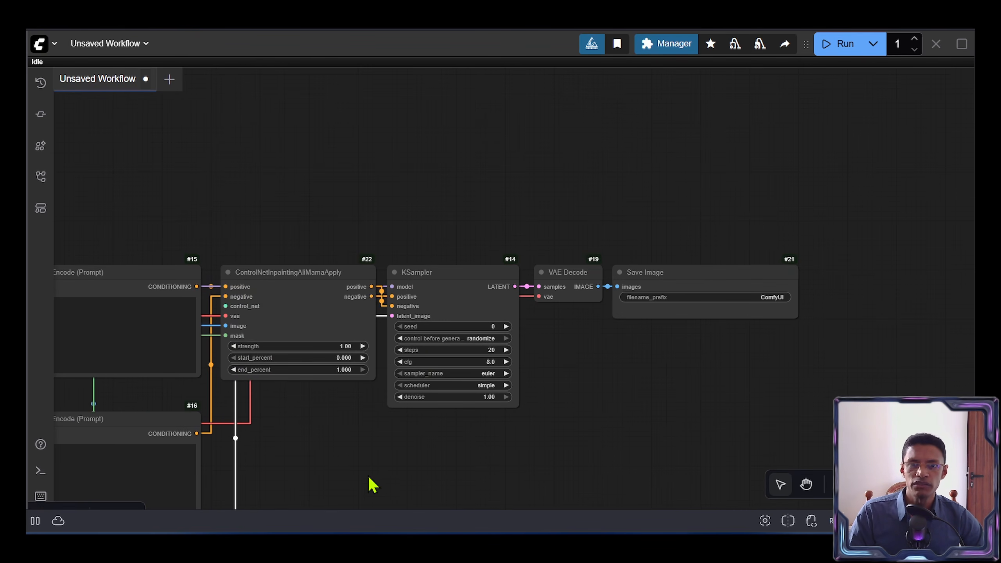
{"action": "scroll", "coordinate": [454, 274], "scroll_direction": "up", "scroll_amount": 5}
{"action": "scroll", "coordinate": [366, 428], "scroll_direction": "down", "scroll_amount": 5}
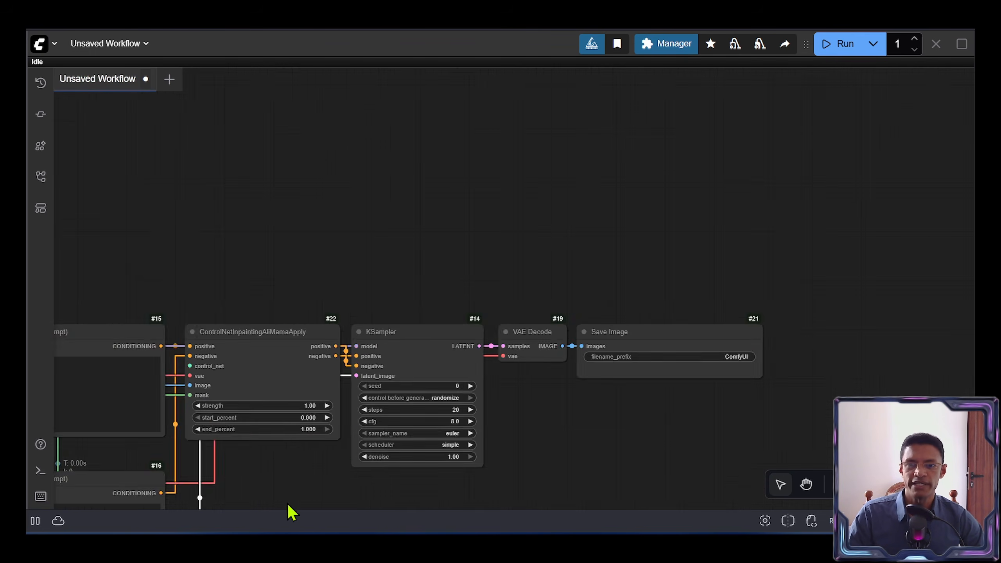
{"action": "left_click_drag", "start_coordinate": [289, 506], "coordinate": [619, 137]}
{"action": "scroll", "coordinate": [388, 266], "scroll_direction": "up", "scroll_amount": 3}
{"action": "left_click_drag", "start_coordinate": [370, 248], "coordinate": [500, 279]}
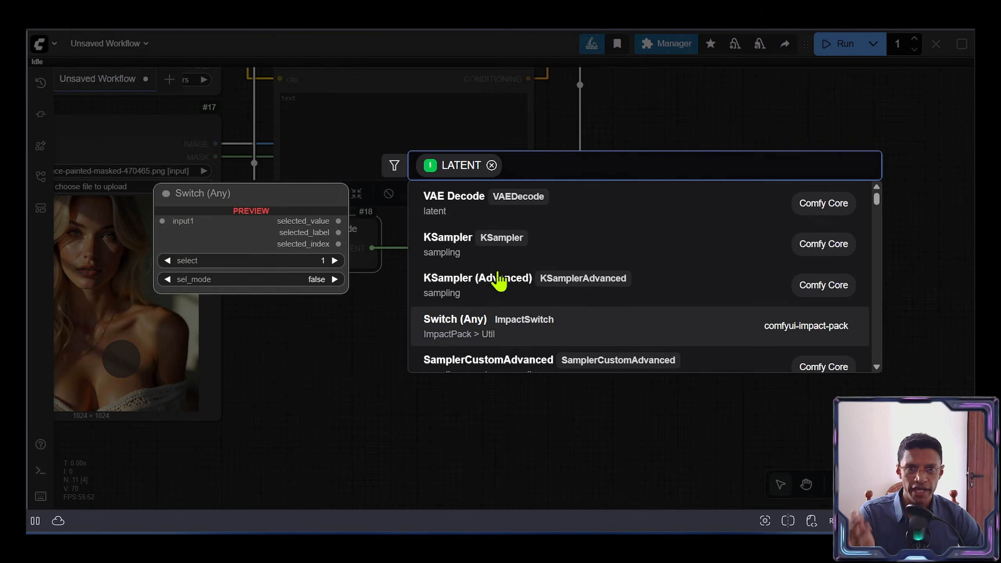
{"action": "type", "text": "set late"}
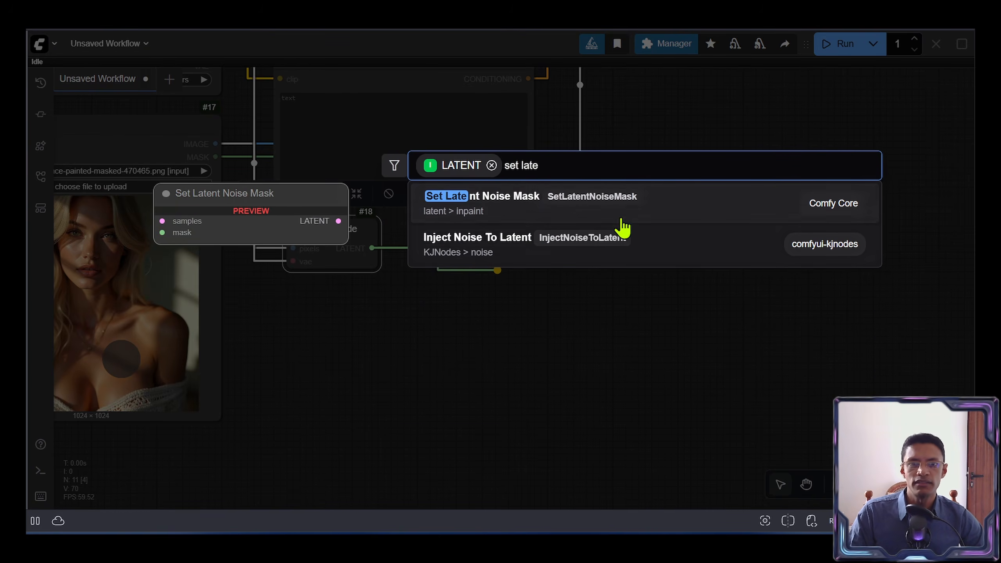
{"action": "left_click", "coordinate": [550, 197]}
{"action": "left_click_drag", "start_coordinate": [641, 268], "coordinate": [639, 277]}
{"action": "scroll", "coordinate": [390, 270], "scroll_direction": "up", "scroll_amount": 1}
{"action": "left_click_drag", "start_coordinate": [413, 261], "coordinate": [432, 251]}
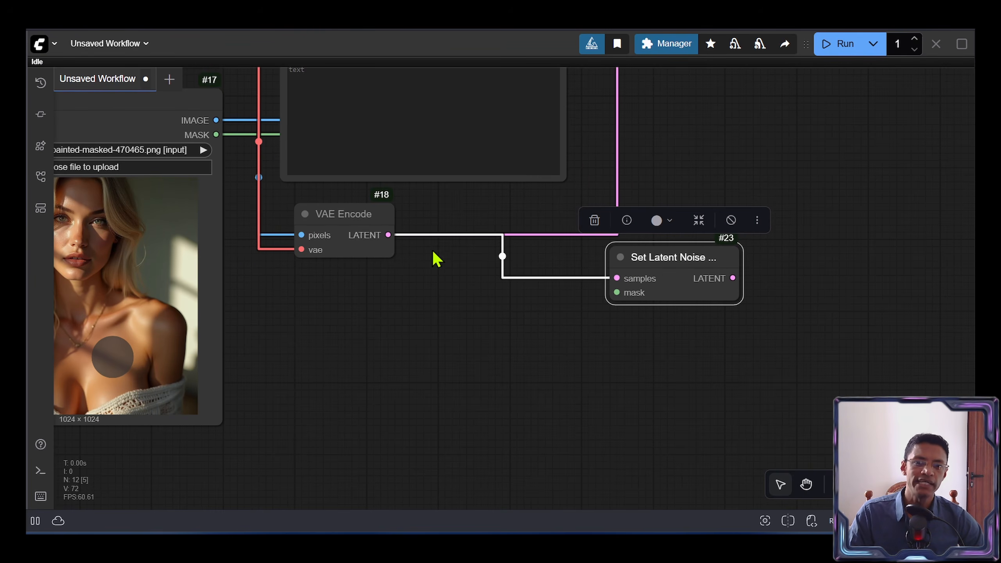
{"action": "left_click_drag", "start_coordinate": [253, 248], "coordinate": [366, 279]}
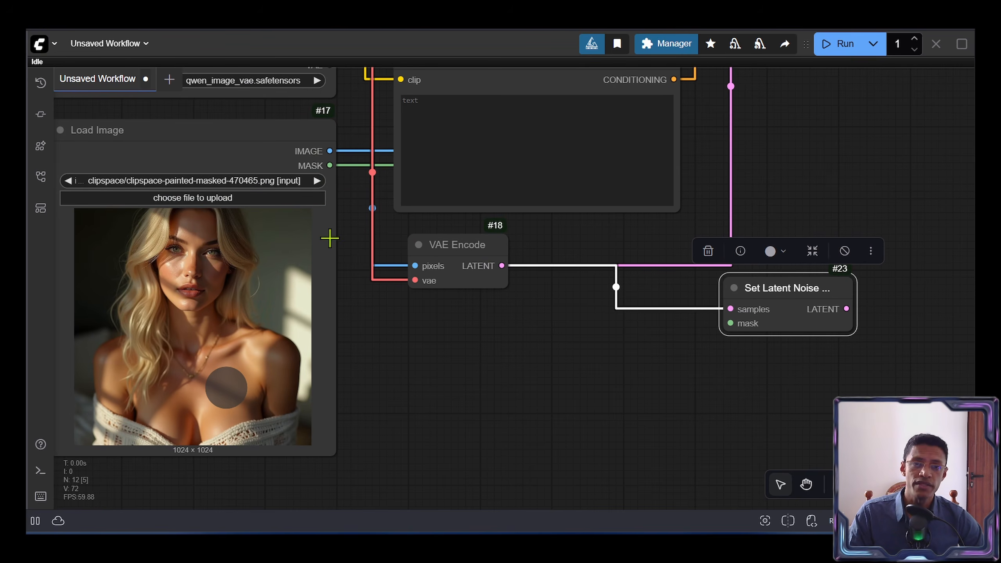
Connect Load Image's MASK output to the Set Latent Noise Mask node, then widen that node and place it beside VAE Encode
{"action": "left_click_drag", "start_coordinate": [329, 165], "coordinate": [730, 323]}
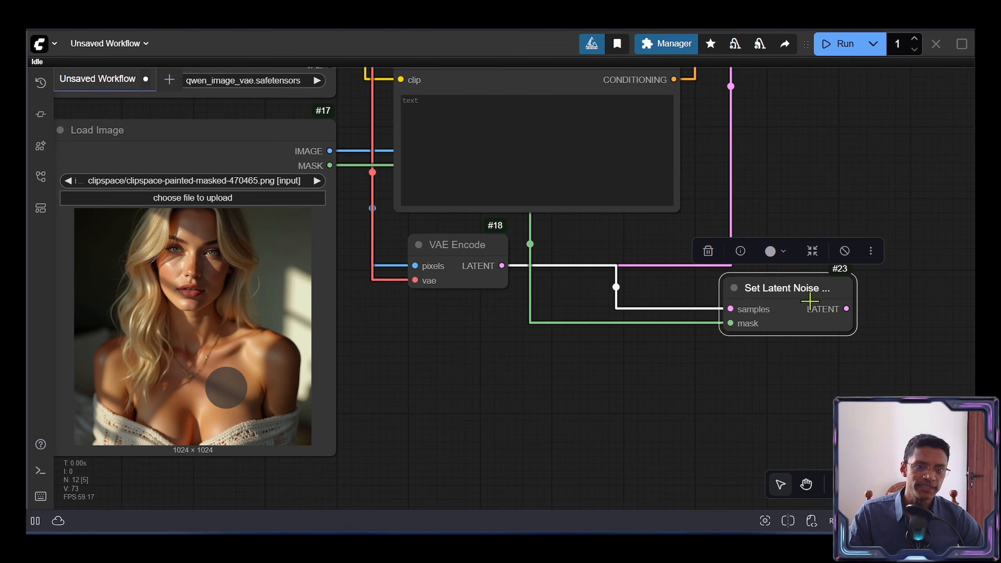
{"action": "left_click_drag", "start_coordinate": [799, 302], "coordinate": [669, 274]}
{"action": "left_click_drag", "start_coordinate": [720, 298], "coordinate": [766, 303]}
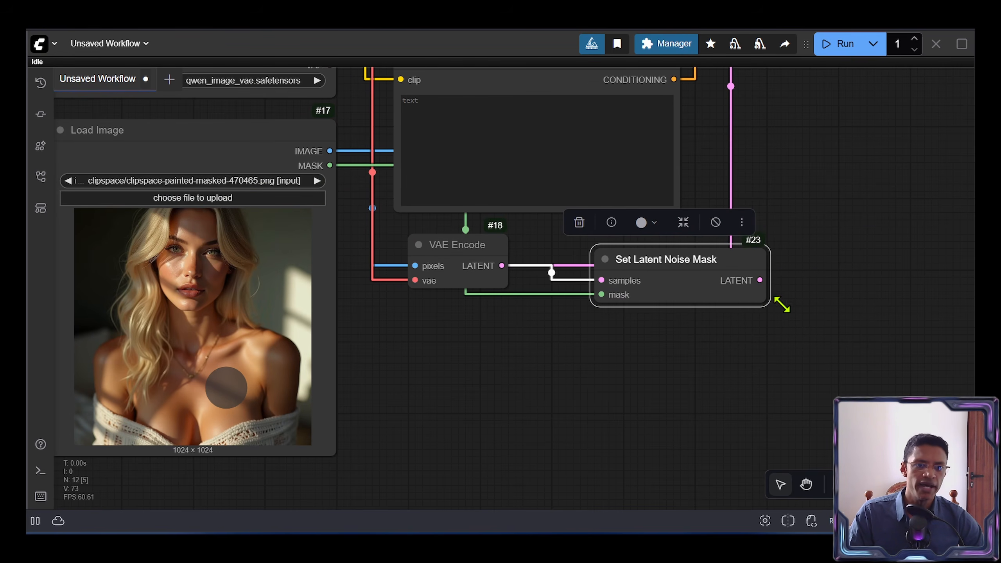
Connect Set Latent Noise Mask's LATENT output to the KSampler's latent_image input, keeping the node beside VAE Encode
{"action": "scroll", "coordinate": [844, 221], "scroll_direction": "down", "scroll_amount": 4}
{"action": "left_click_drag", "start_coordinate": [833, 195], "coordinate": [439, 299]}
{"action": "scroll", "coordinate": [409, 357], "scroll_direction": "up", "scroll_amount": 3}
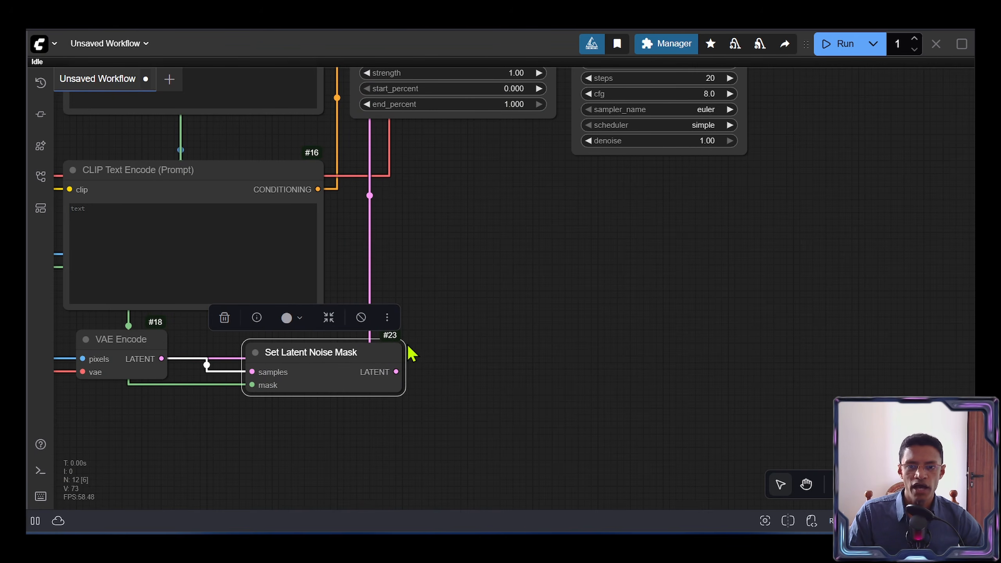
{"action": "left_click_drag", "start_coordinate": [480, 260], "coordinate": [436, 356]}
{"action": "left_click_drag", "start_coordinate": [306, 449], "coordinate": [421, 251]}
{"action": "left_click_drag", "start_coordinate": [420, 251], "coordinate": [419, 250]}
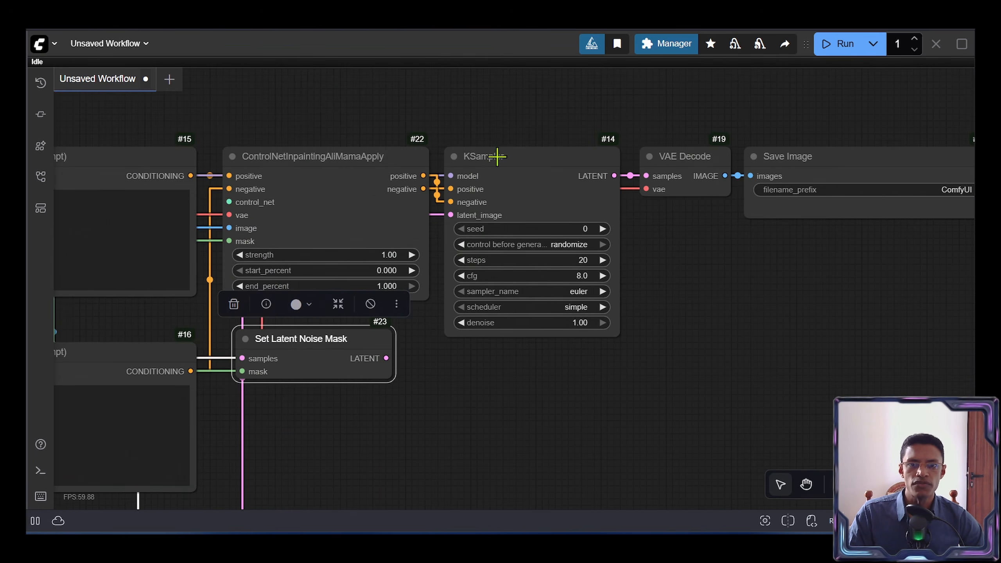
{"action": "left_click_drag", "start_coordinate": [386, 358], "coordinate": [407, 338]}
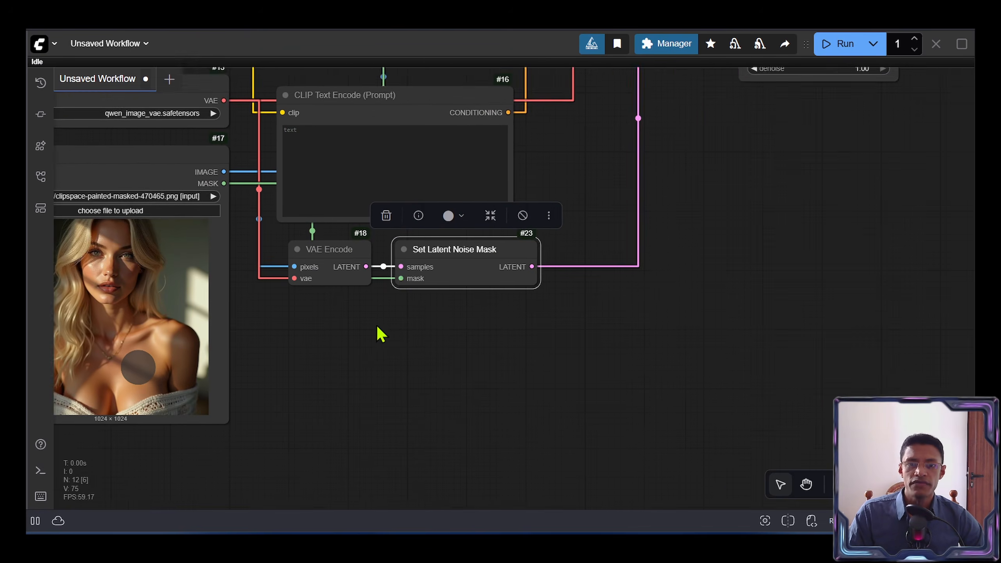
Examine the masked spot and its surrounding area in the Load Image preview, then view the whole workflow
{"action": "left_click_drag", "start_coordinate": [381, 334], "coordinate": [618, 260]}
{"action": "scroll", "coordinate": [396, 296], "scroll_direction": "up", "scroll_amount": 7}
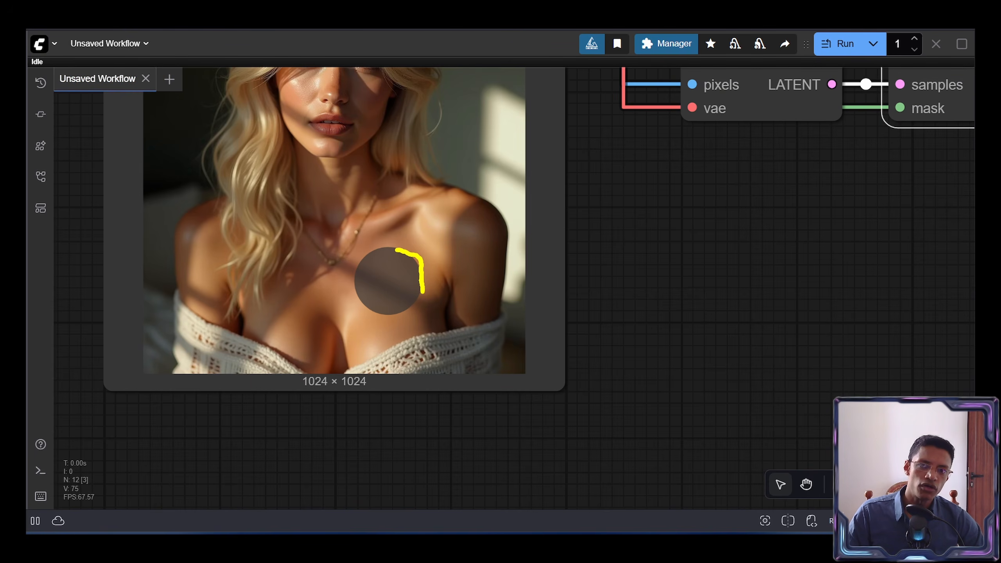
{"action": "left_click_drag", "start_coordinate": [423, 292], "coordinate": [360, 269]}
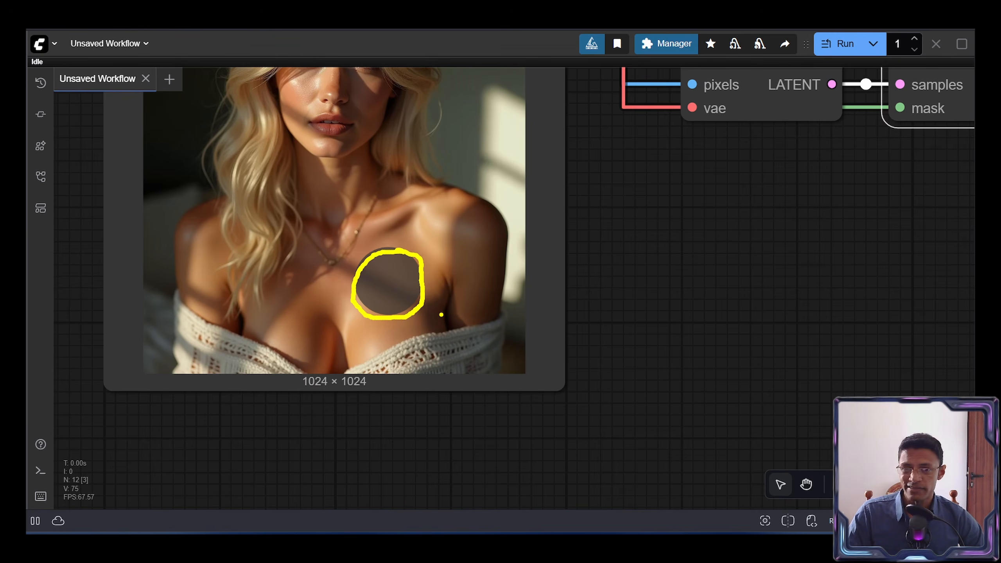
{"action": "right_click", "coordinate": [447, 324]}
{"action": "mouse_move", "coordinate": [331, 224]}
{"action": "left_mouse_down"}
{"action": "mouse_move", "coordinate": [422, 265]}
{"action": "mouse_move", "coordinate": [446, 339]}
{"action": "left_mouse_up"}
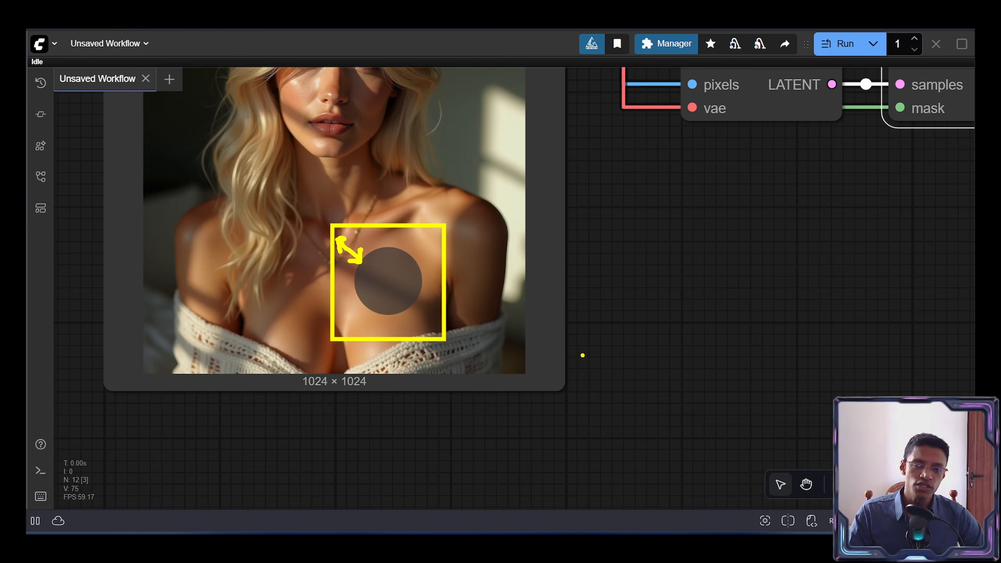
{"action": "key", "text": "Escape"}
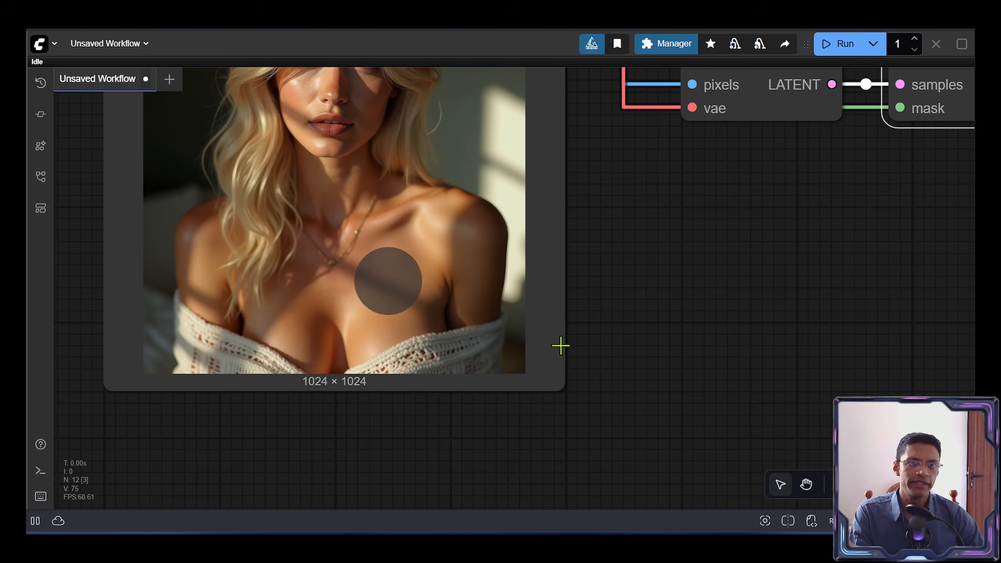
{"action": "key", "text": "."}
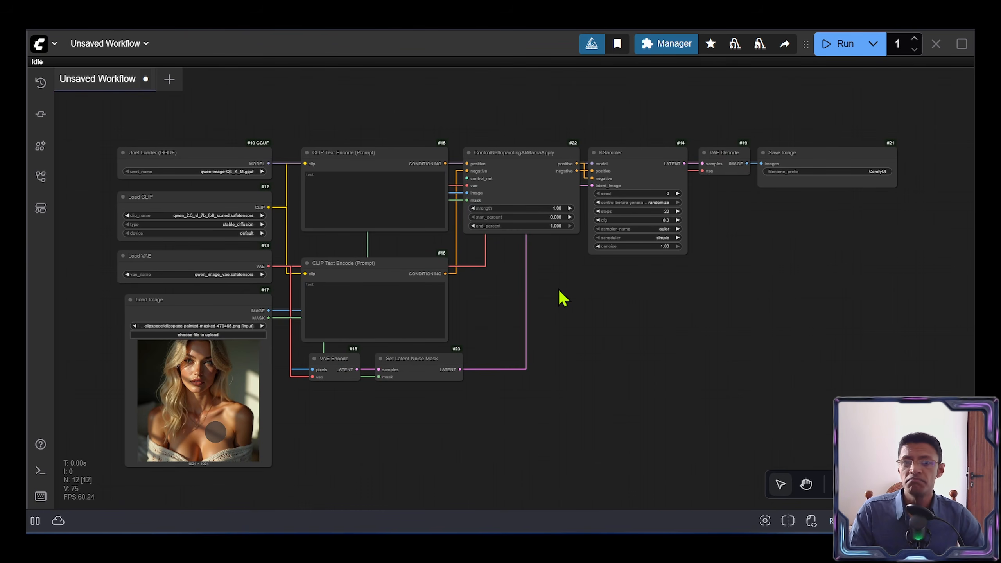
Set the KSampler's cfg to 1.0
{"action": "left_click_drag", "start_coordinate": [561, 299], "coordinate": [526, 277]}
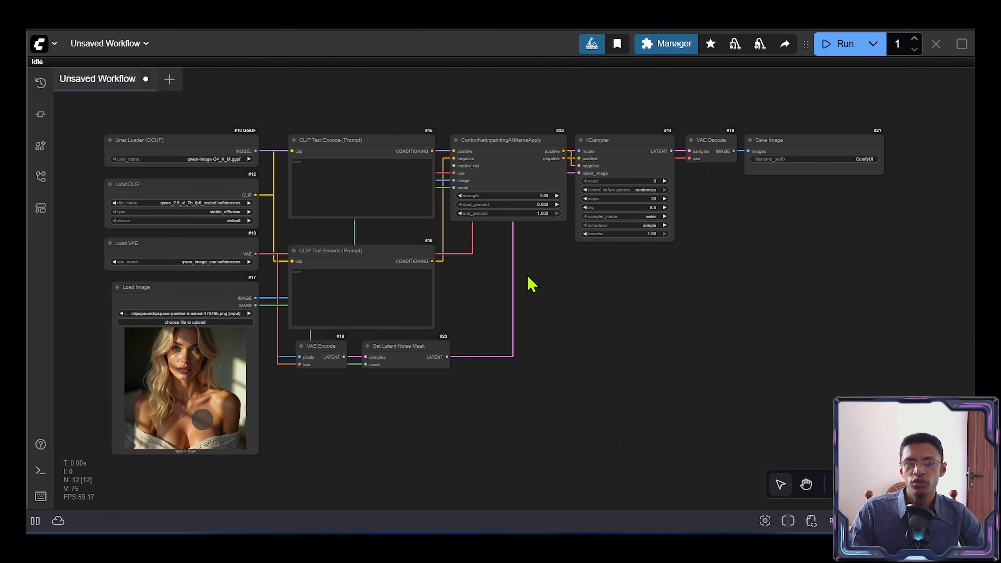
{"action": "scroll", "coordinate": [103, 139], "scroll_direction": "up", "scroll_amount": 6}
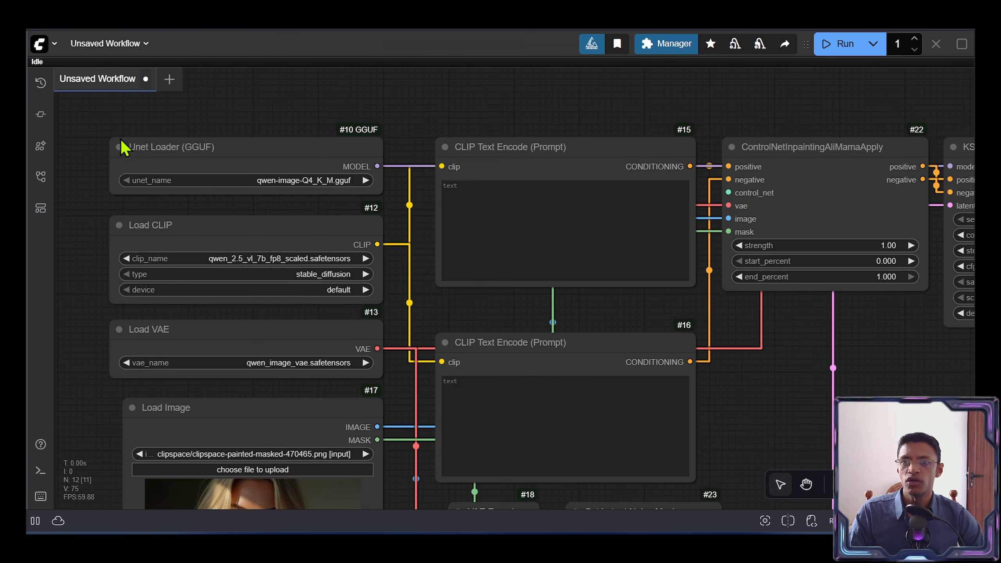
{"action": "scroll", "coordinate": [501, 289], "scroll_direction": "down", "scroll_amount": 2}
{"action": "scroll", "coordinate": [502, 291], "scroll_direction": "up", "scroll_amount": 6}
{"action": "left_click_drag", "start_coordinate": [337, 234], "coordinate": [307, 315]}
{"action": "left_click", "coordinate": [499, 241]}
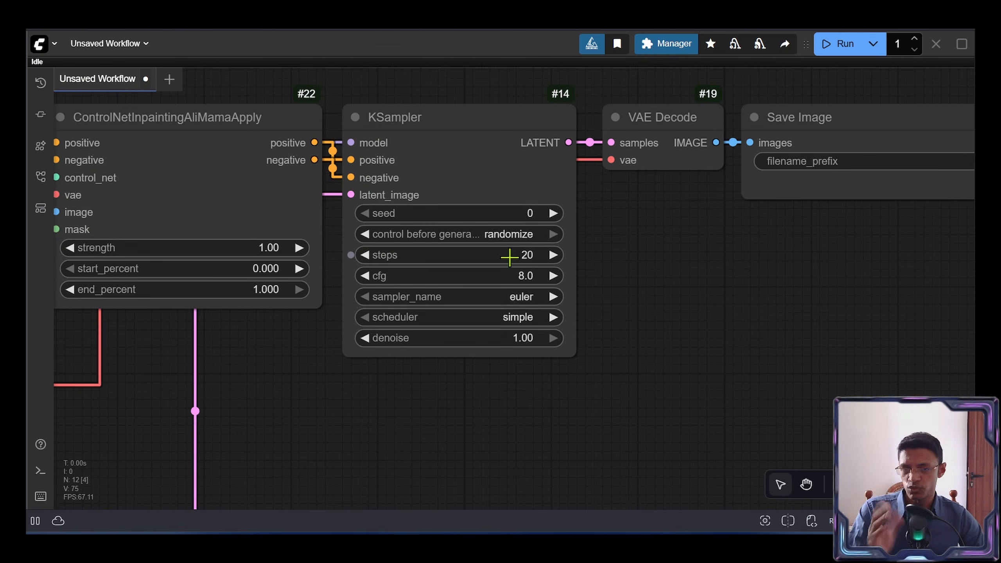
{"action": "left_click", "coordinate": [533, 274]}
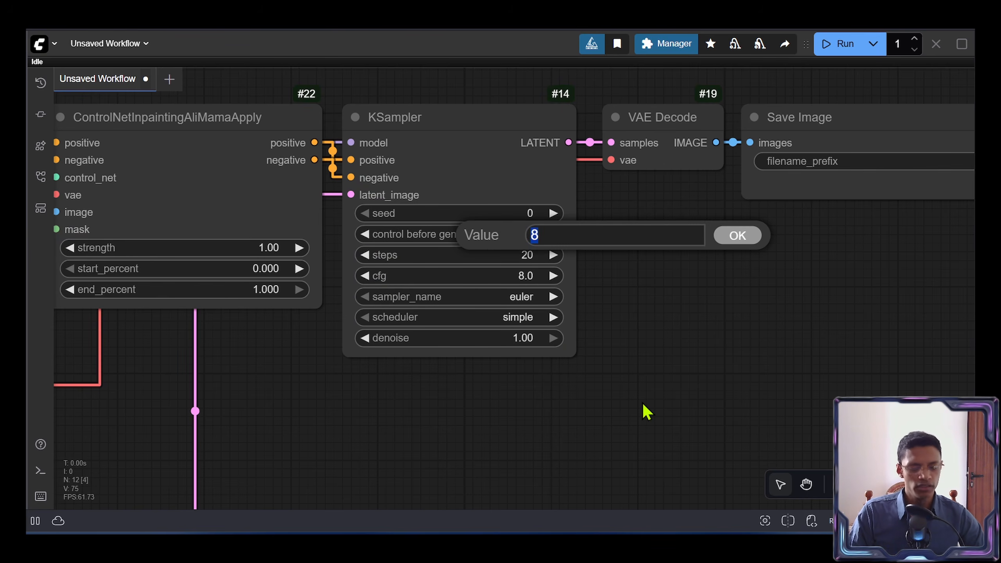
{"action": "type", "text": "1.0"}
{"action": "key", "text": "Return"}
{"action": "scroll", "coordinate": [709, 252], "scroll_direction": "down", "scroll_amount": 4}
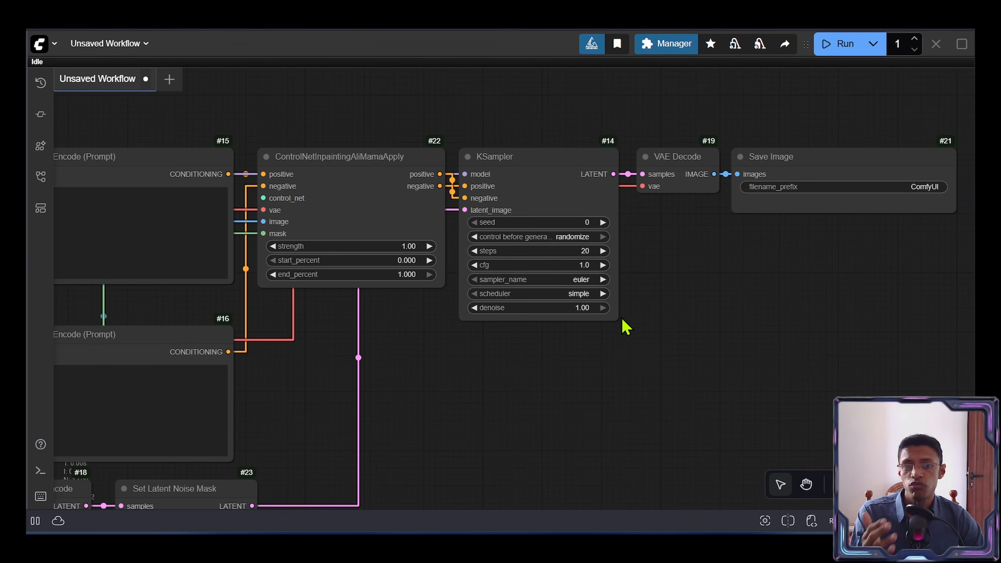
Enter "a flower tattoo" as the positive prompt in the upper CLIP Text Encode node
{"action": "left_click_drag", "start_coordinate": [315, 399], "coordinate": [671, 357]}
{"action": "left_click_drag", "start_coordinate": [331, 344], "coordinate": [338, 316]}
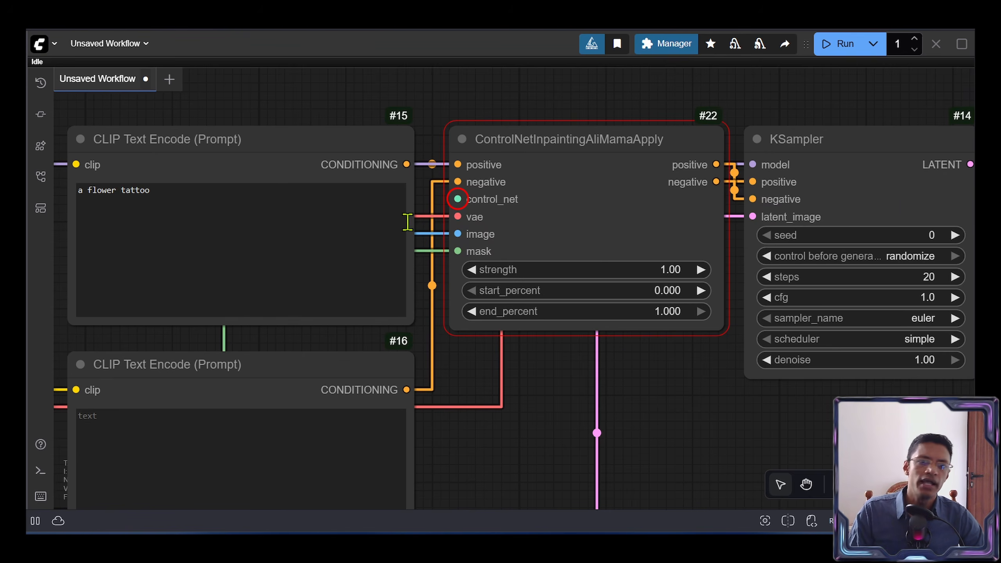
Add a Load ControlNet Model node feeding the ControlNetInpaintingAliMamaApply control_net input and select Qwen-Image-InstantX-ControlNet-Inpainting.safetensors as its model
{"action": "left_click_drag", "start_coordinate": [408, 220], "coordinate": [433, 147]}
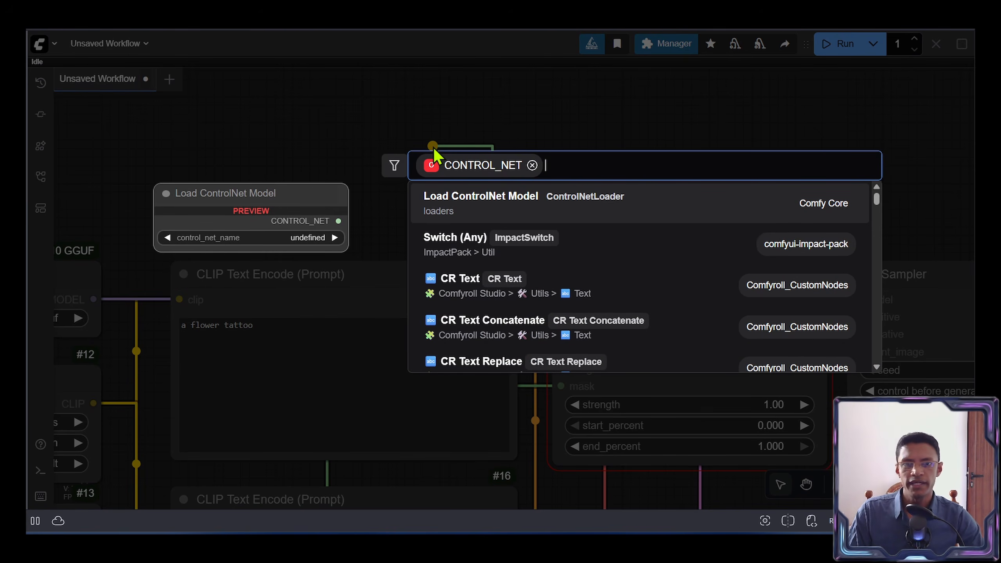
{"action": "left_click", "coordinate": [469, 214]}
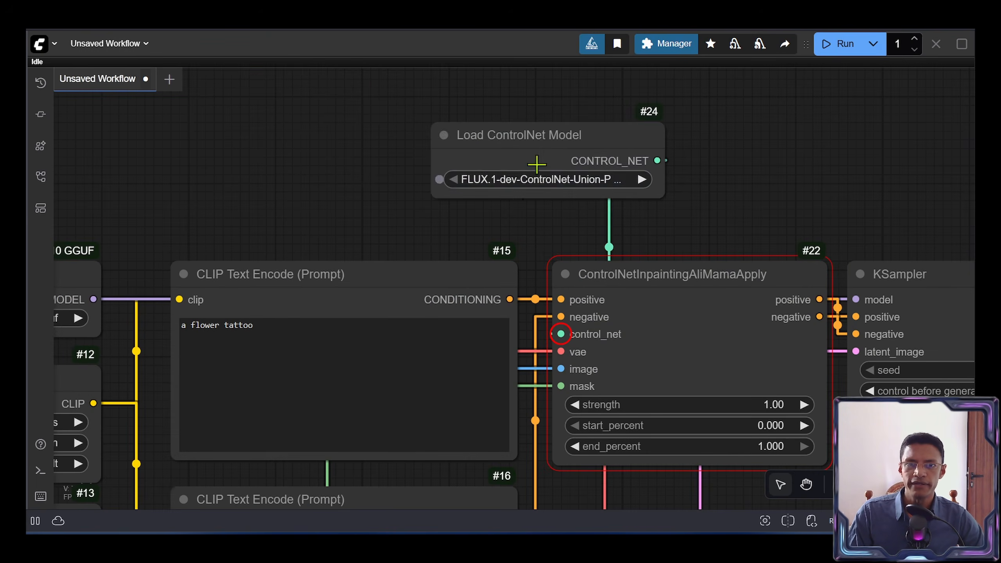
{"action": "left_click", "coordinate": [395, 179]}
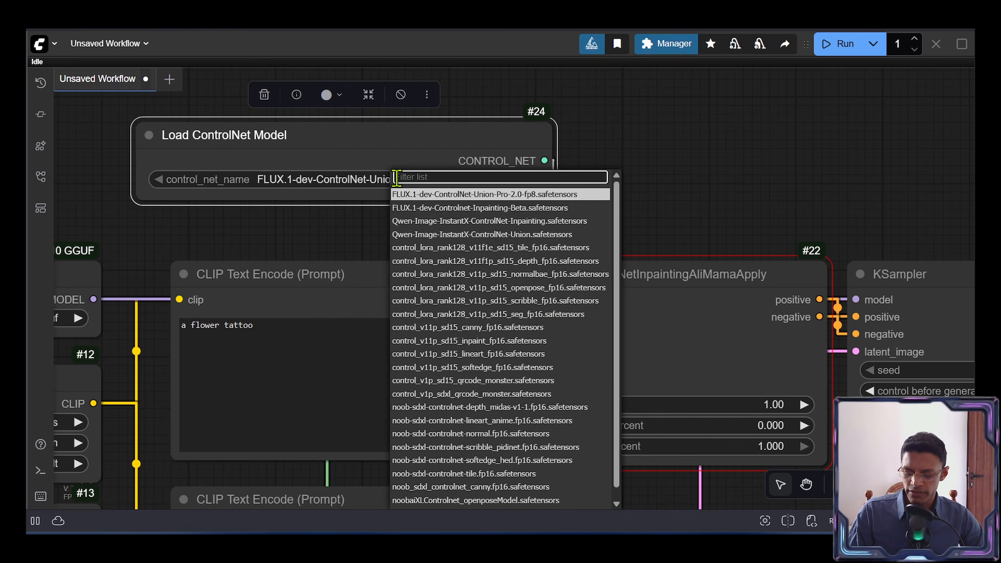
{"action": "type", "text": "qwe"}
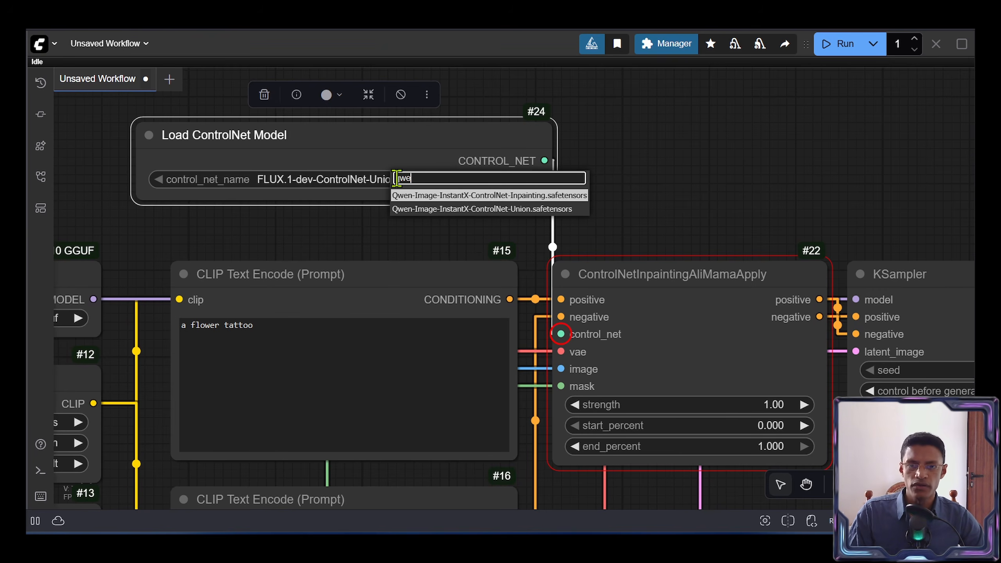
{"action": "left_click", "coordinate": [445, 195]}
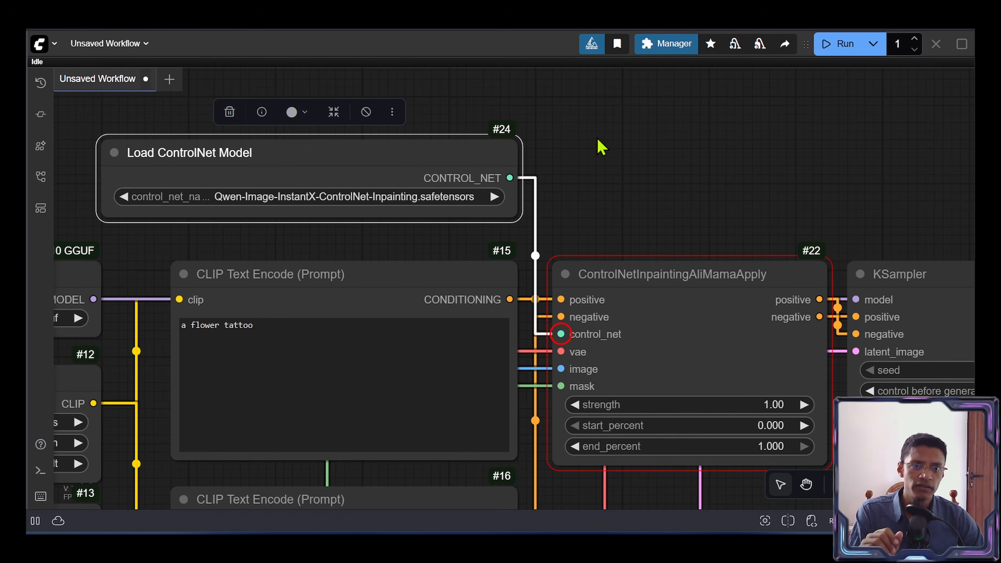
Search the Model Manager for "qwen" and examine the Qwen-Image InstantX ControlNet Inpainting entry
{"action": "left_click", "coordinate": [665, 50]}
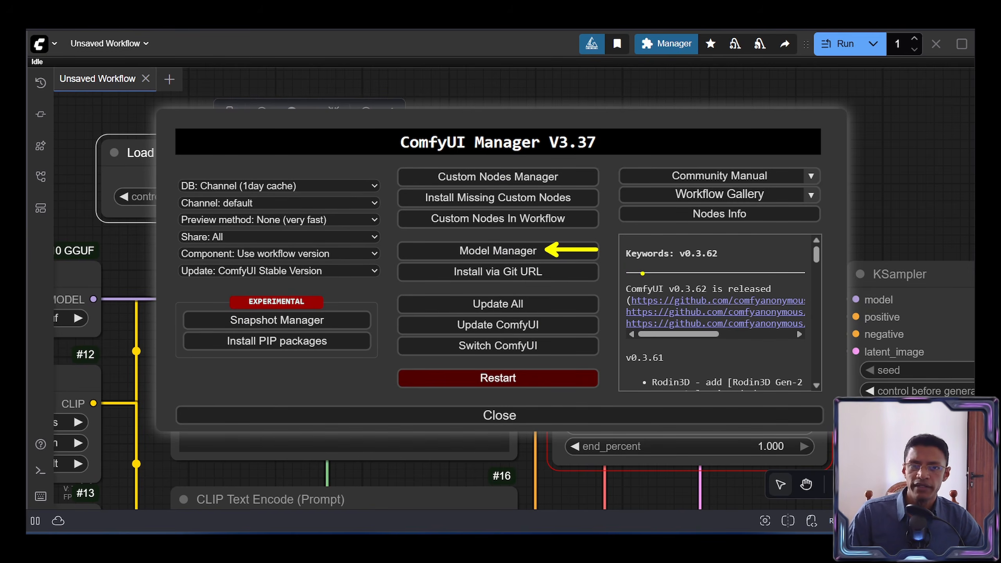
{"action": "left_click", "coordinate": [582, 254]}
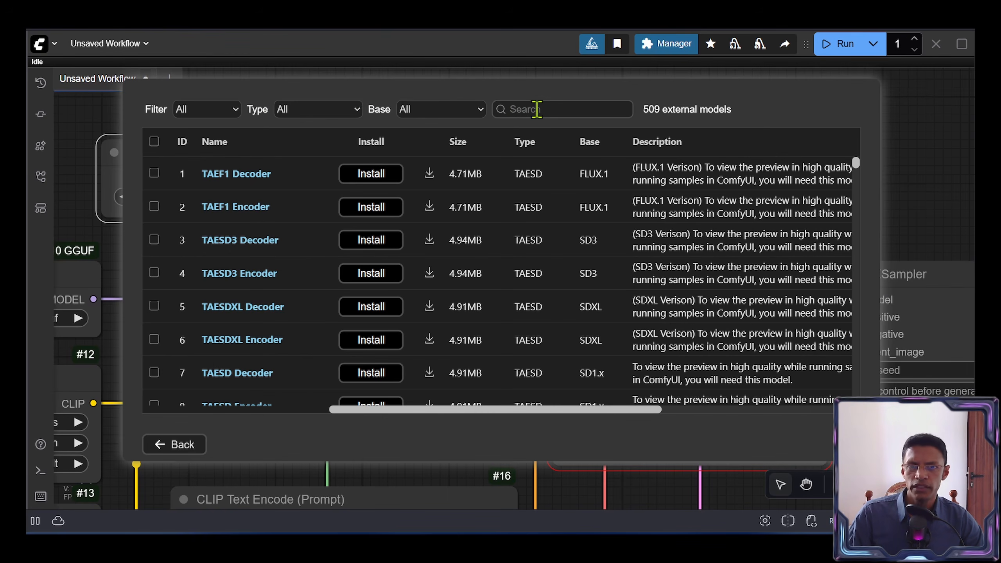
{"action": "left_click", "coordinate": [563, 110]}
{"action": "type", "text": "qwen"}
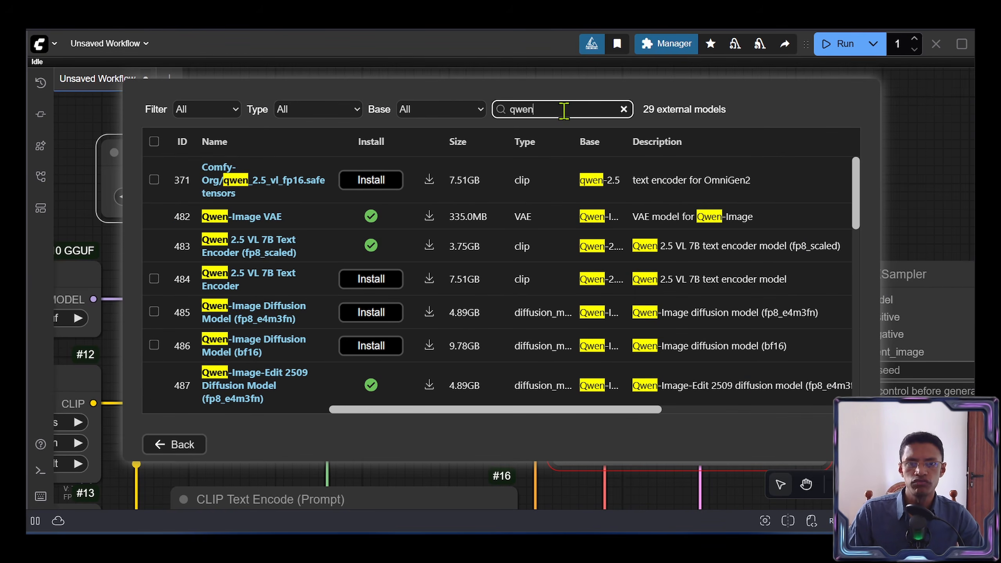
{"action": "scroll", "coordinate": [543, 241], "scroll_direction": "down", "scroll_amount": 15}
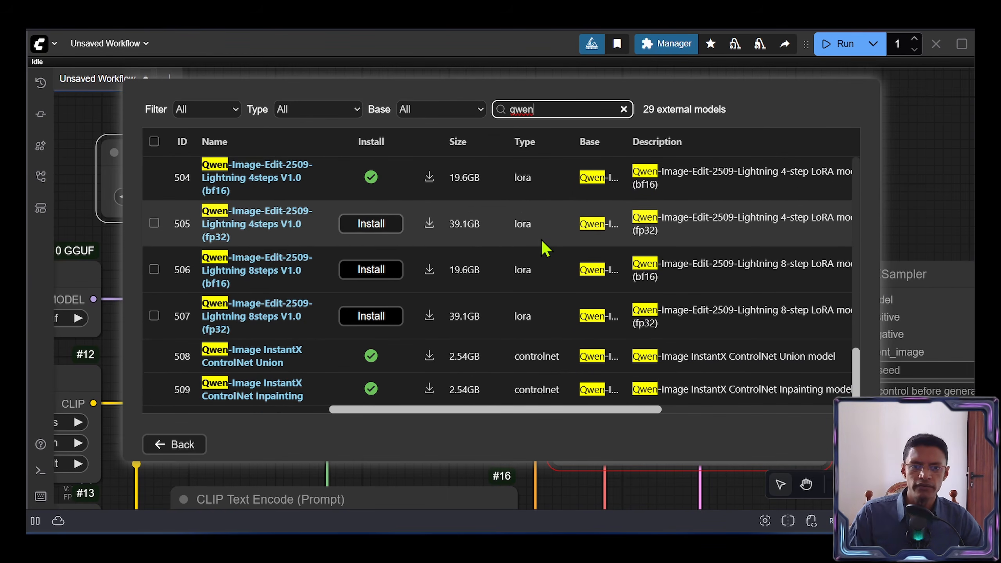
{"action": "key", "text": "ctrl+shift+3"}
{"action": "mouse_move", "coordinate": [566, 341]}
{"action": "left_mouse_down"}
{"action": "mouse_move", "coordinate": [498, 338]}
{"action": "mouse_move", "coordinate": [498, 390]}
{"action": "mouse_move", "coordinate": [571, 331]}
{"action": "left_mouse_up"}
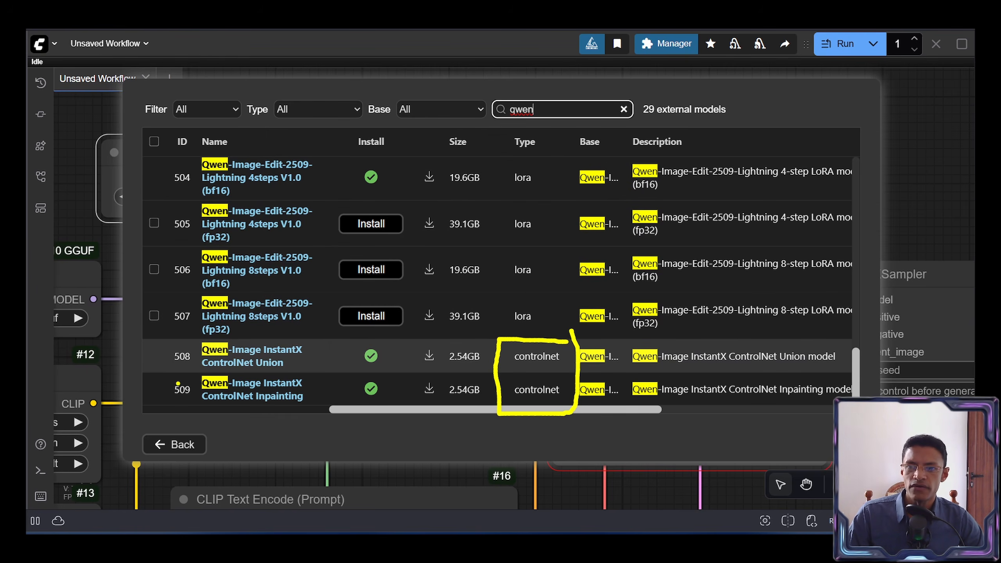
{"action": "mouse_move", "coordinate": [250, 375]}
{"action": "left_mouse_down"}
{"action": "mouse_move", "coordinate": [178, 373]}
{"action": "mouse_move", "coordinate": [181, 417]}
{"action": "mouse_move", "coordinate": [329, 416]}
{"action": "mouse_move", "coordinate": [330, 380]}
{"action": "mouse_move", "coordinate": [257, 372]}
{"action": "left_mouse_up"}
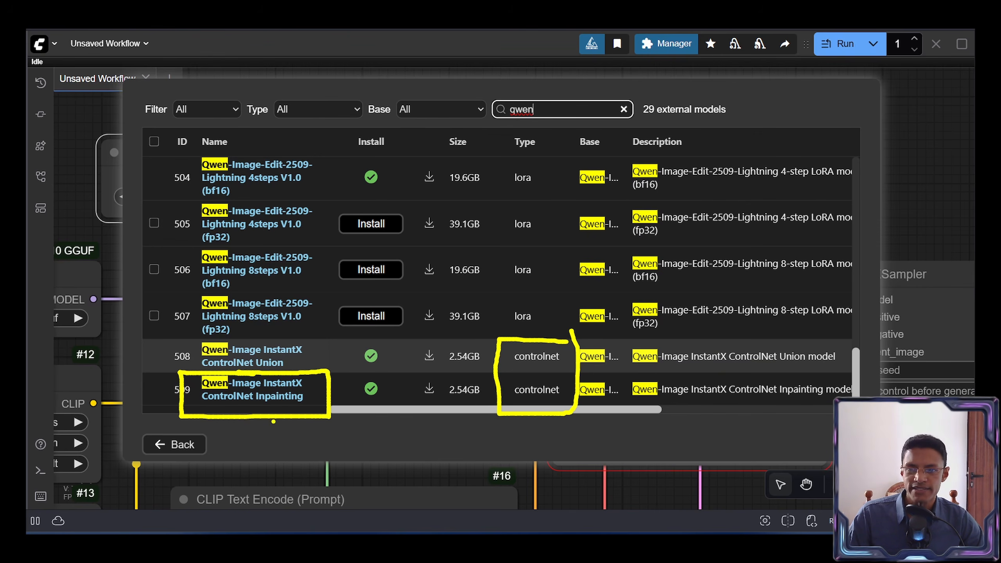
{"action": "left_click_drag", "start_coordinate": [317, 406], "coordinate": [377, 444]}
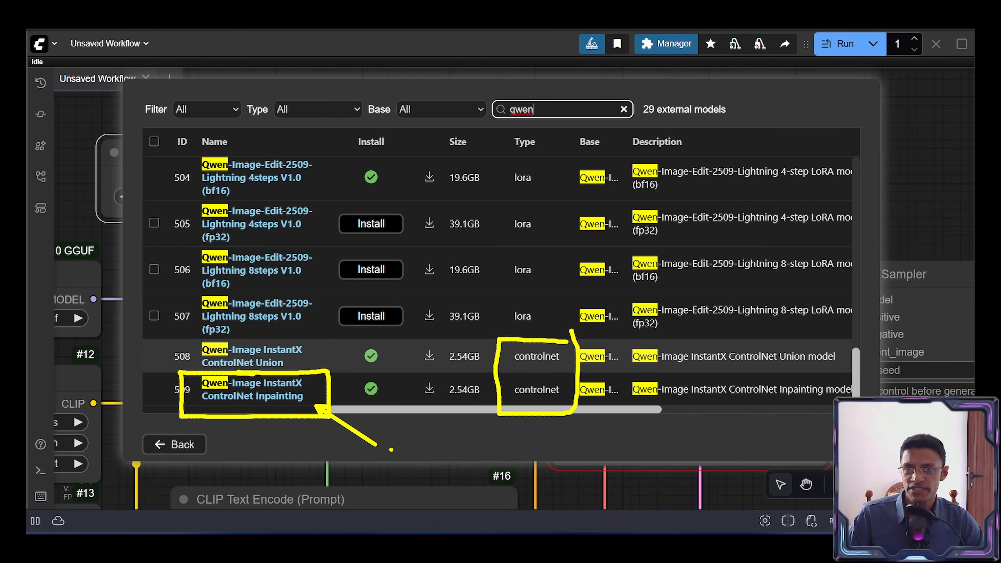
{"action": "key", "text": "ctrl+shift+7"}
{"action": "mouse_move", "coordinate": [397, 374]}
{"action": "left_mouse_down"}
{"action": "mouse_move", "coordinate": [339, 392]}
{"action": "mouse_move", "coordinate": [414, 389]}
{"action": "mouse_move", "coordinate": [389, 382]}
{"action": "left_mouse_up"}
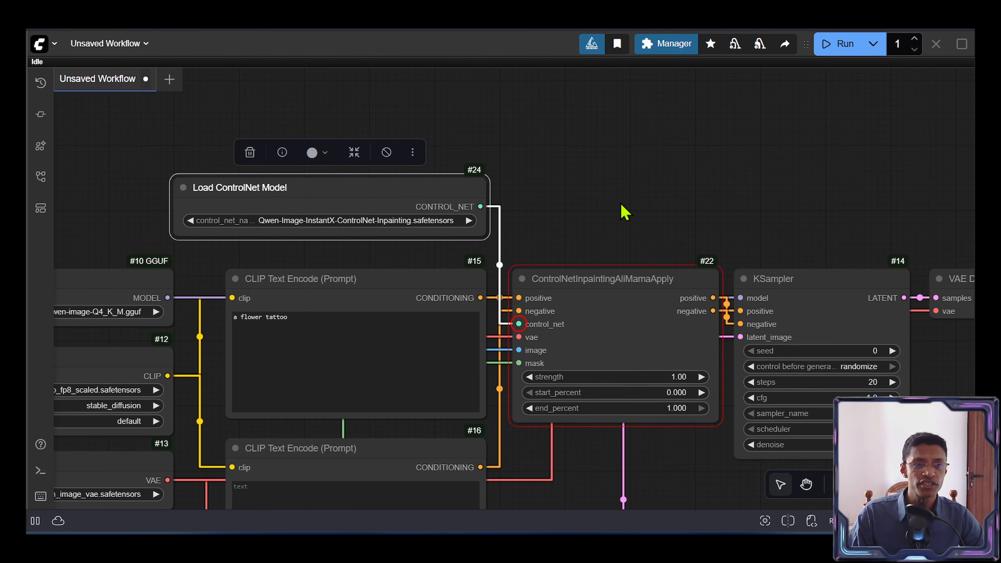
Refresh the node definitions and filter the Load ControlNet Model choices by "qwen"
{"action": "key", "text": "r"}
{"action": "left_click", "coordinate": [295, 219]}
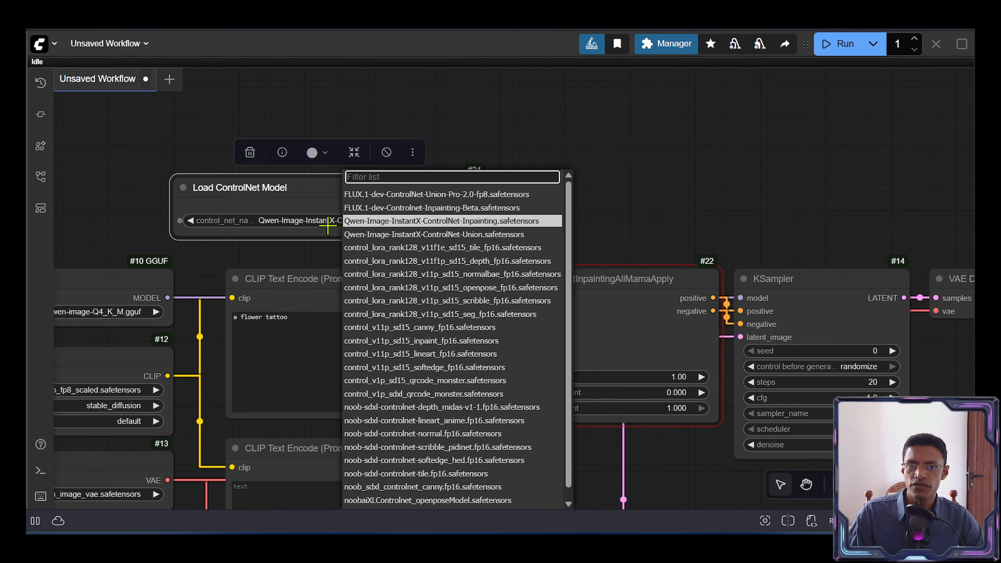
{"action": "type", "text": "qwen"}
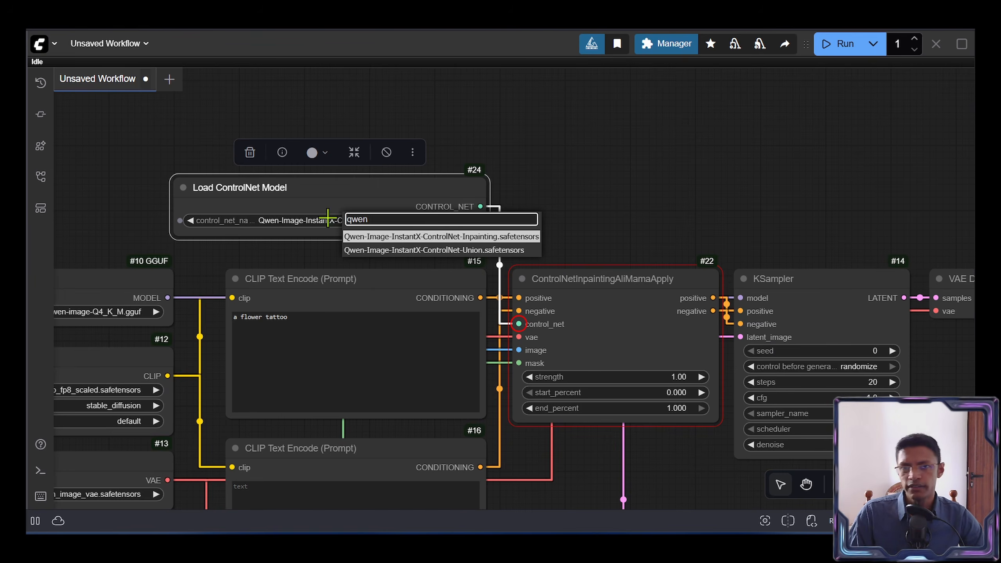
Set the Load CLIP node's clip_name to qwen_2.5_vl_7b_fp8_scaled.safetensors and its type to qwen_image
{"action": "scroll", "coordinate": [434, 211], "scroll_direction": "up", "scroll_amount": 5}
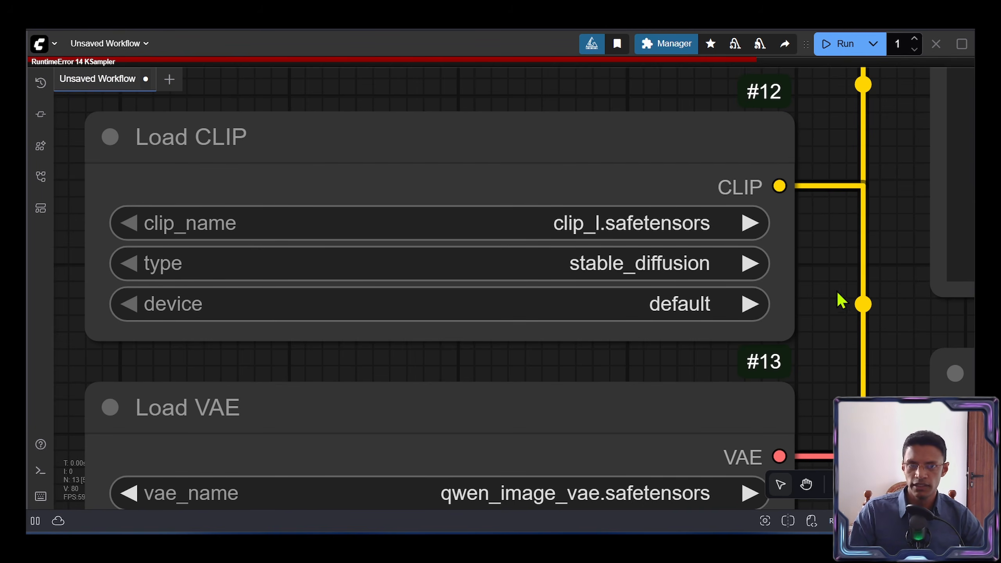
{"action": "left_click", "coordinate": [614, 234]}
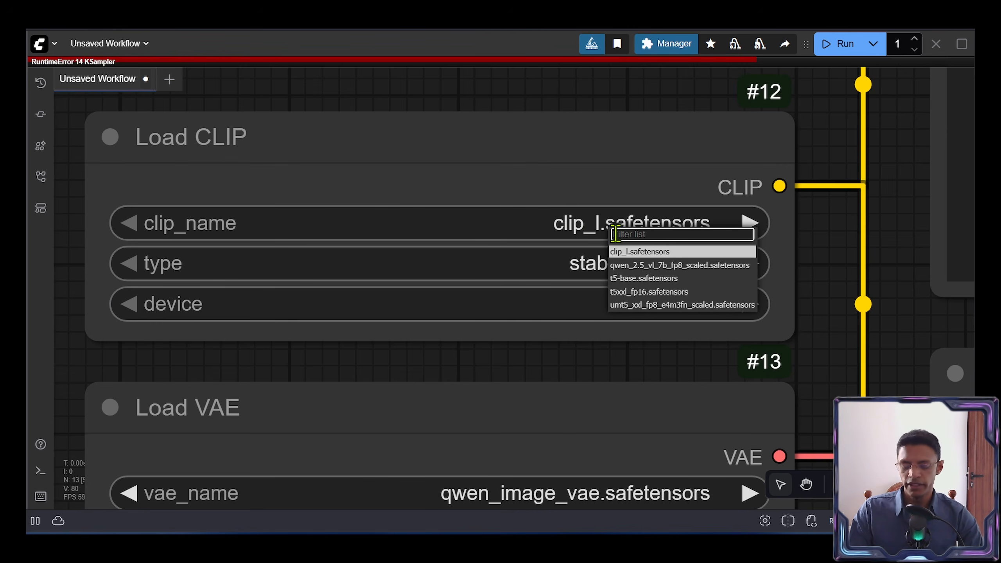
{"action": "left_click", "coordinate": [626, 265]}
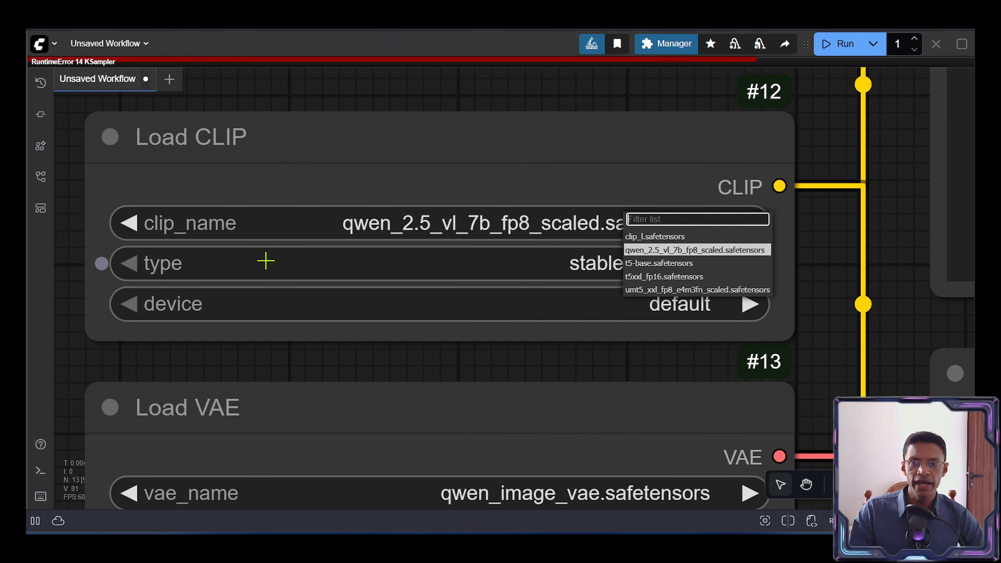
{"action": "left_click", "coordinate": [488, 259]}
{"action": "type", "text": "qwen"}
{"action": "left_click", "coordinate": [526, 289]}
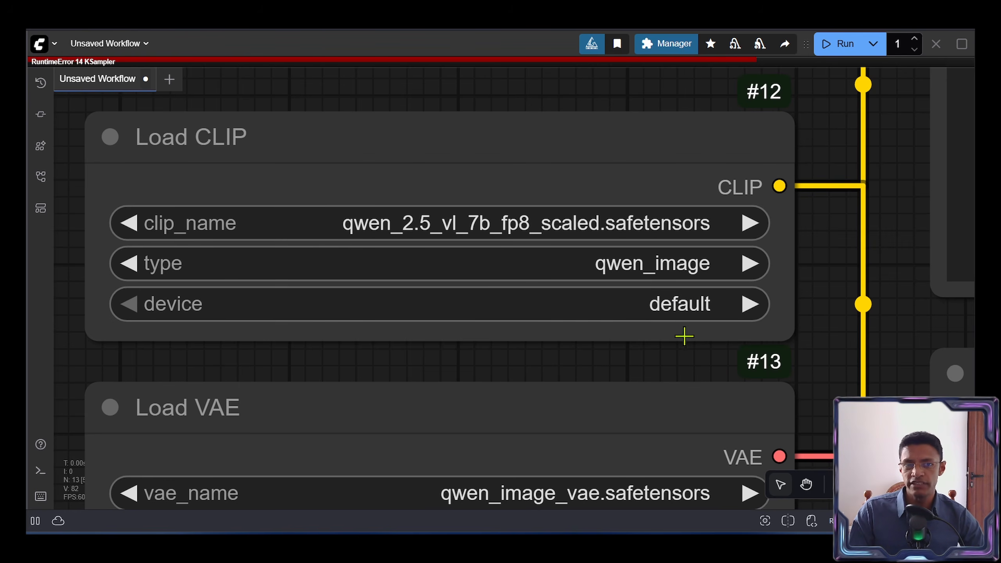
Select qwen_image_vae.safetensors as the Load VAE node's vae_name
{"action": "scroll", "coordinate": [614, 347], "scroll_direction": "down", "scroll_amount": 5}
{"action": "left_click", "coordinate": [583, 302]}
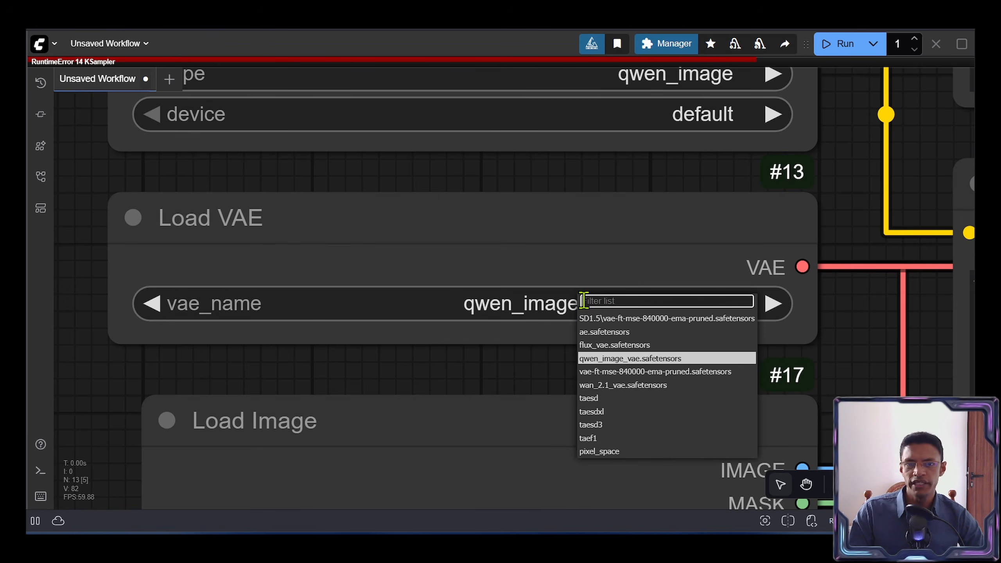
{"action": "type", "text": "qwen"}
{"action": "left_click", "coordinate": [622, 318]}
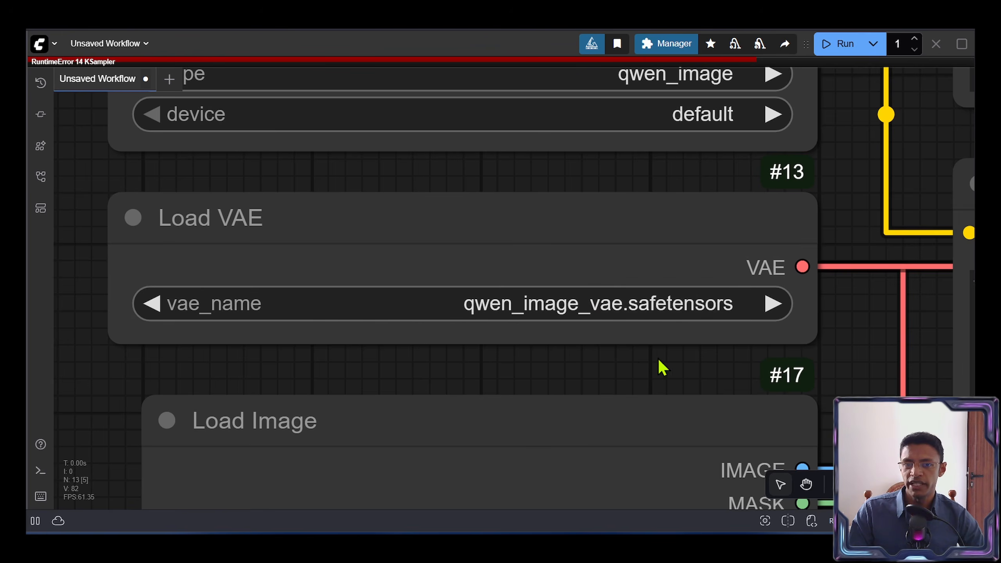
{"action": "scroll", "coordinate": [627, 290], "scroll_direction": "down", "scroll_amount": 1}
{"action": "scroll", "coordinate": [563, 302], "scroll_direction": "up", "scroll_amount": 4}
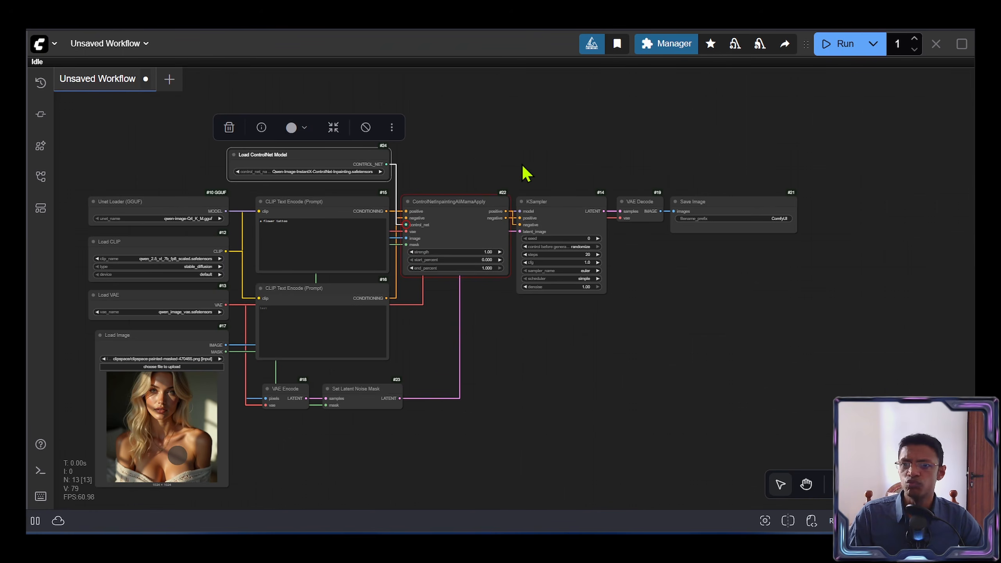
Run the workflow and examine the traceback and restart messages in the console log
{"action": "key", "text": "ctrl+Return"}
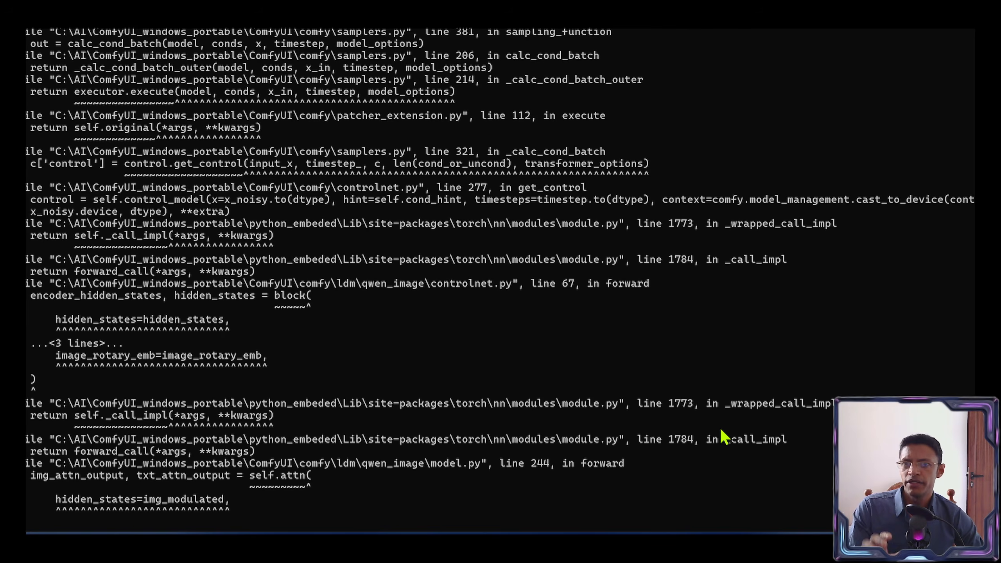
{"action": "scroll", "coordinate": [263, 347], "scroll_direction": "down", "scroll_amount": 13}
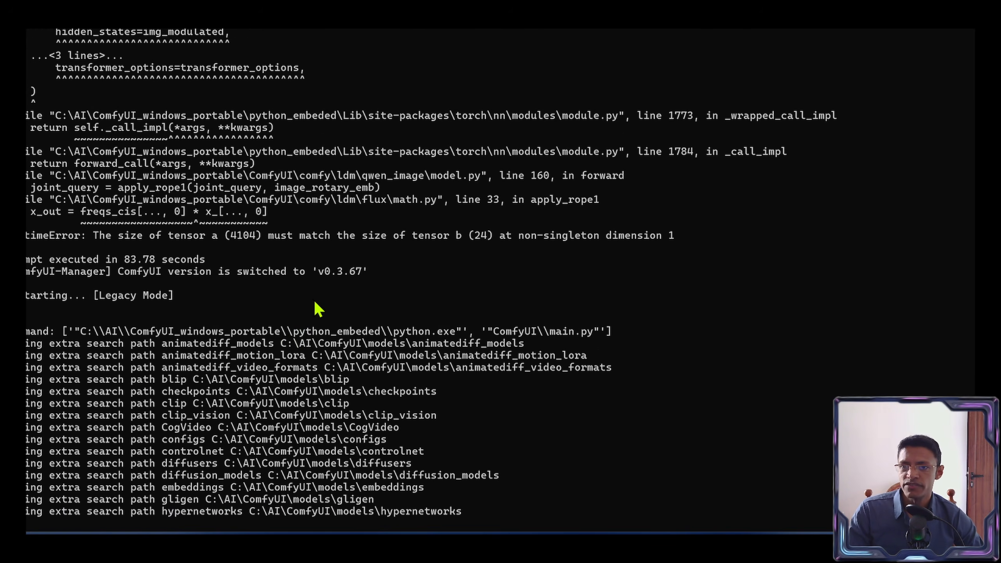
{"action": "scroll", "coordinate": [497, 325], "scroll_direction": "up", "scroll_amount": 2}
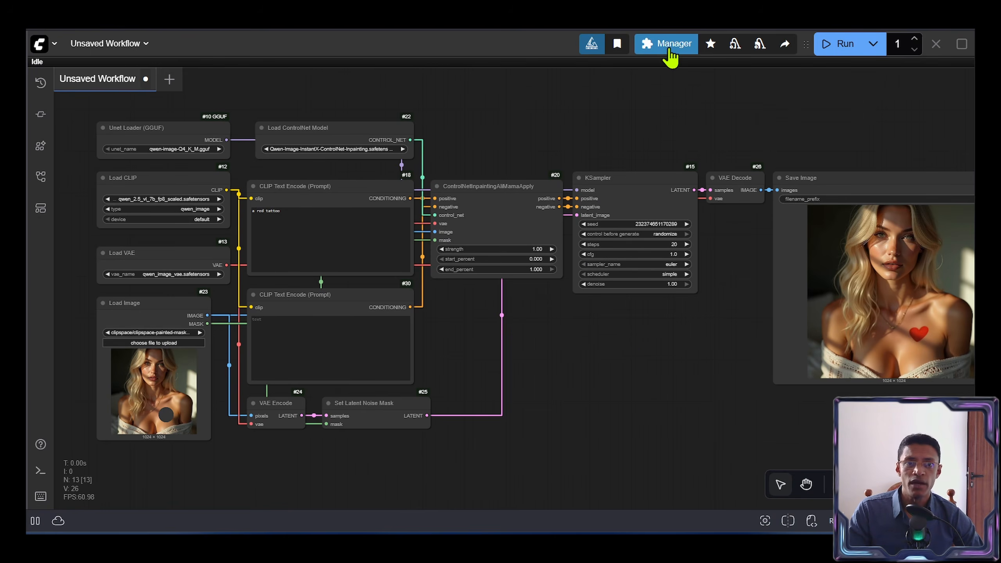
Look up v0.3.67 and v0.3.68 in the Manager's list of switchable ComfyUI versions, and leave without switching
{"action": "left_click", "coordinate": [668, 50]}
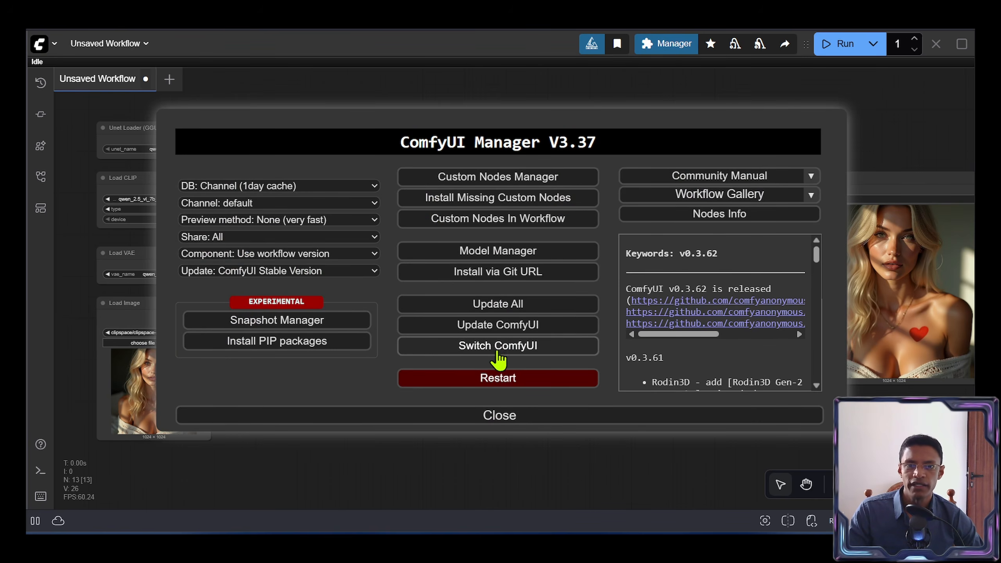
{"action": "left_click", "coordinate": [518, 347]}
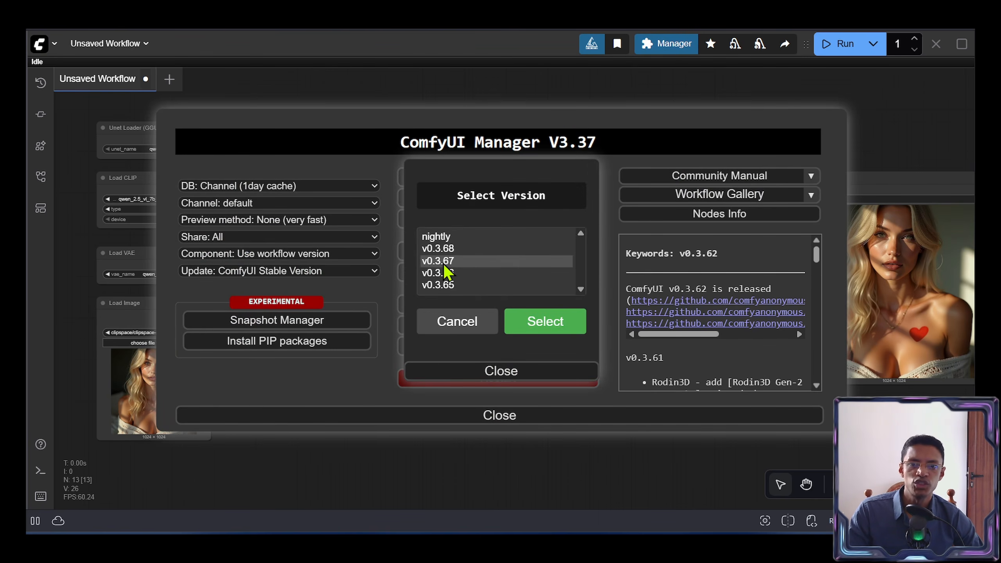
{"action": "left_click", "coordinate": [449, 262]}
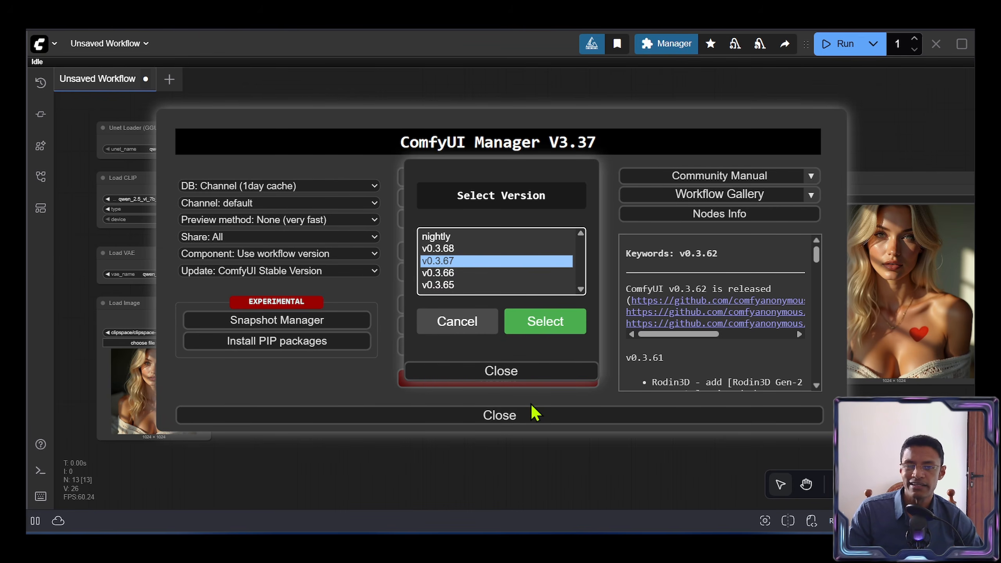
{"action": "left_click", "coordinate": [469, 248]}
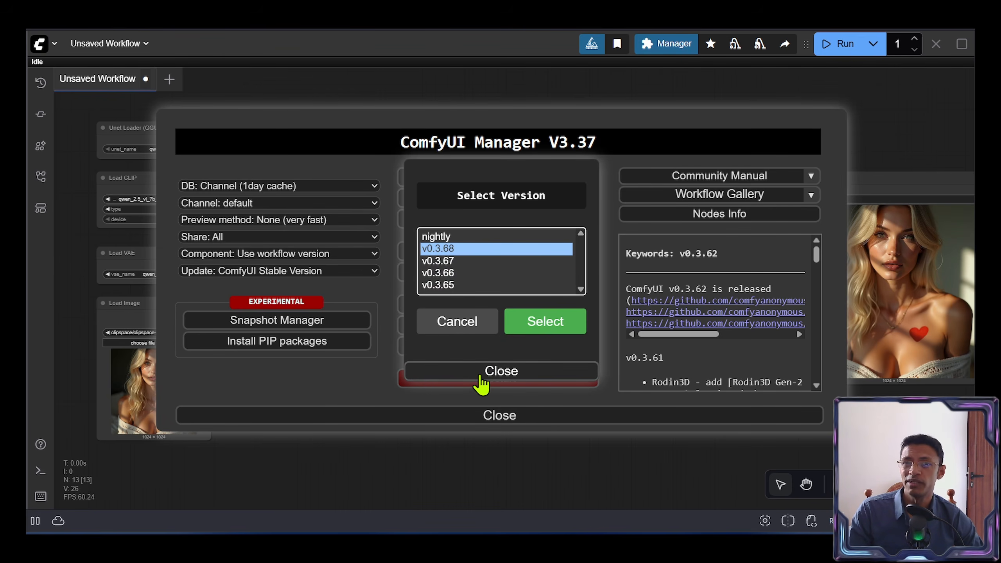
{"action": "left_click", "coordinate": [471, 328]}
{"action": "left_click", "coordinate": [520, 418]}
Inspect the tattoo area of the generated picture in the Save Image node up close
{"action": "scroll", "coordinate": [534, 392], "scroll_direction": "down", "scroll_amount": 1}
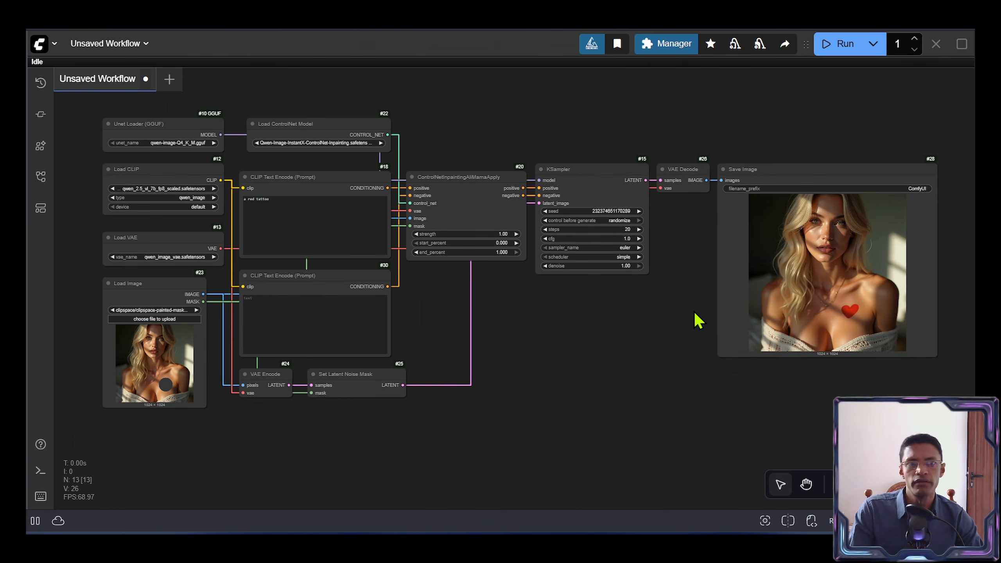
{"action": "scroll", "coordinate": [832, 320], "scroll_direction": "up", "scroll_amount": 10}
{"action": "left_click_drag", "start_coordinate": [833, 320], "coordinate": [515, 328]}
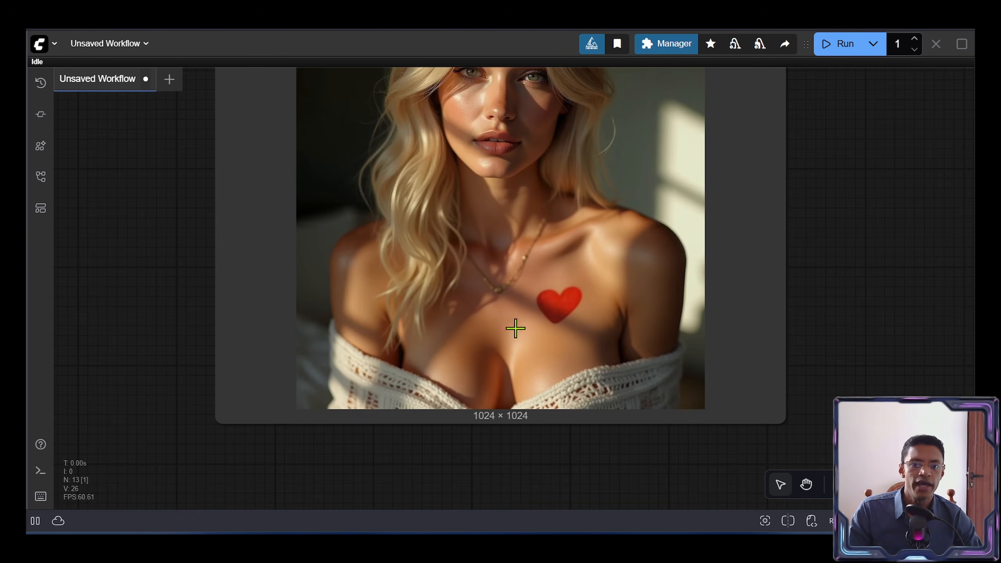
{"action": "scroll", "coordinate": [602, 332], "scroll_direction": "down", "scroll_amount": 9}
{"action": "left_click_drag", "start_coordinate": [255, 331], "coordinate": [565, 333]}
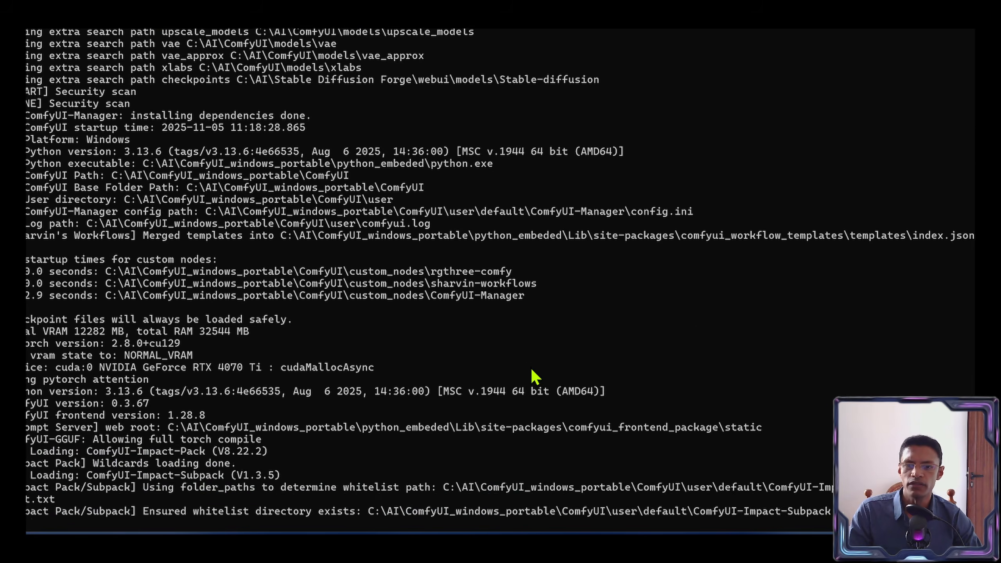
Check the sampling times in the console log and review the saved image's tattoo once more
{"action": "scroll", "coordinate": [496, 352], "scroll_direction": "down", "scroll_amount": 20}
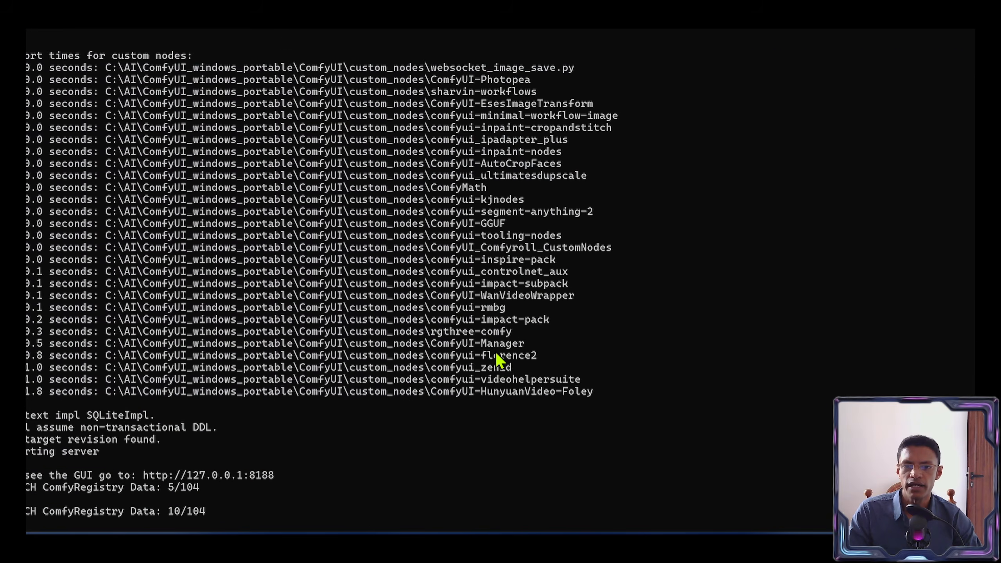
{"action": "scroll", "coordinate": [465, 330], "scroll_direction": "down", "scroll_amount": 5}
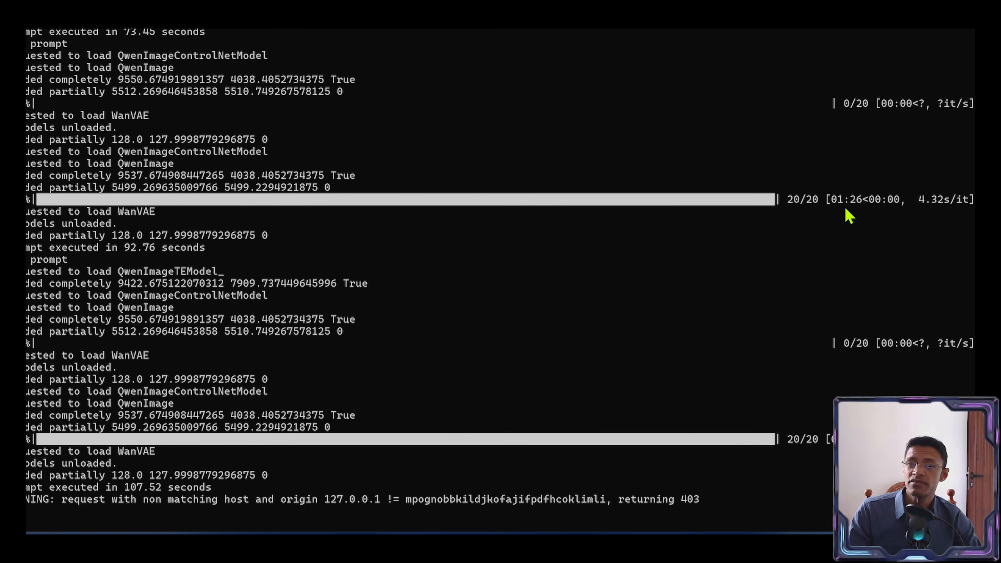
{"action": "left_click", "coordinate": [567, 546]}
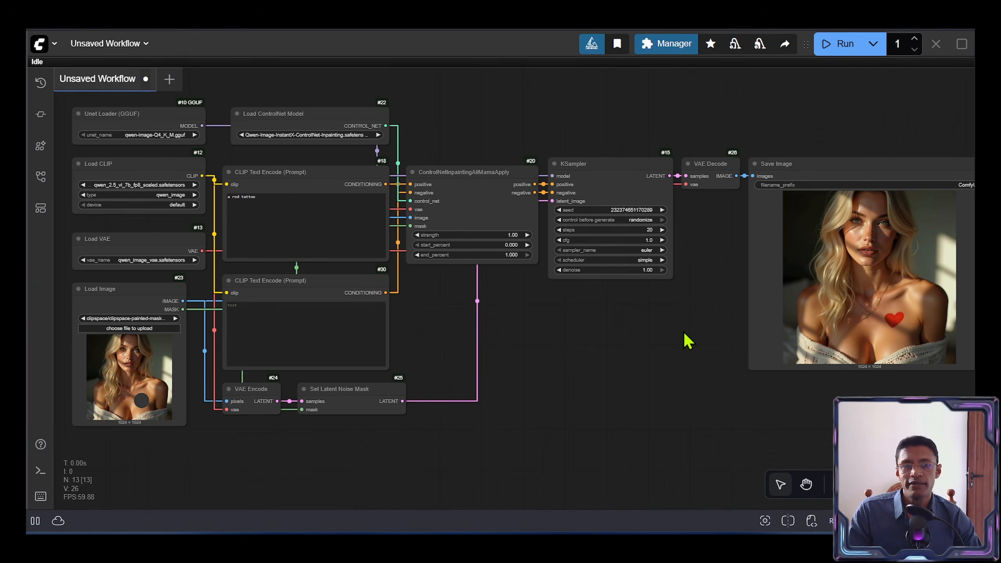
{"action": "left_click_drag", "start_coordinate": [738, 279], "coordinate": [469, 290]}
{"action": "scroll", "coordinate": [634, 348], "scroll_direction": "up", "scroll_amount": 9}
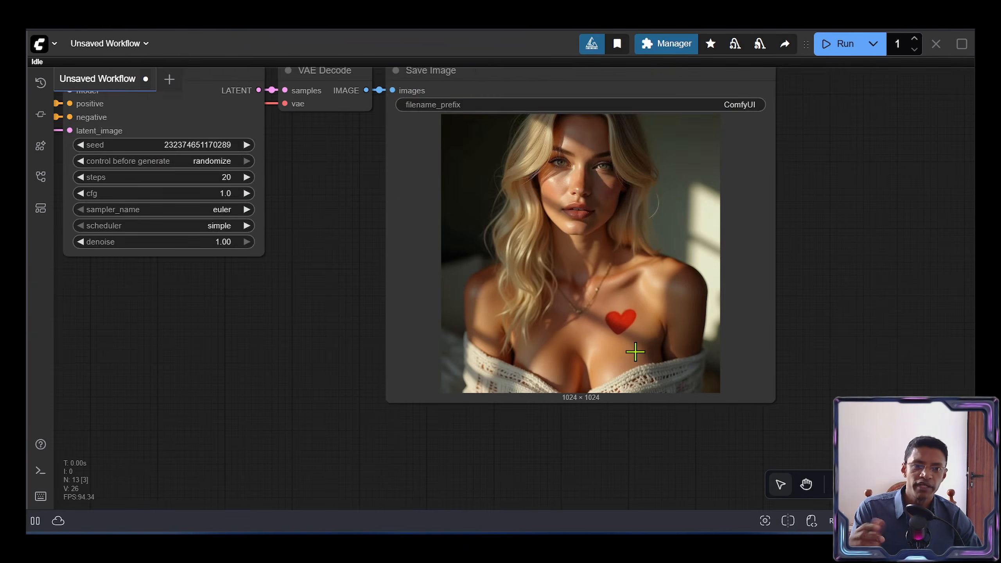
{"action": "scroll", "coordinate": [395, 283], "scroll_direction": "down", "scroll_amount": 9}
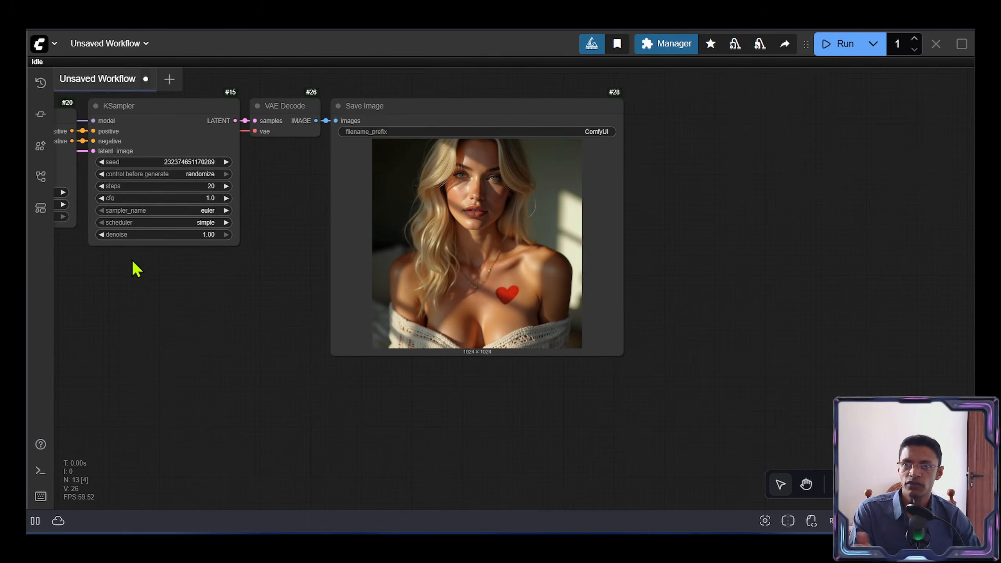
Add a LoraLoaderModelOnly node above the Load ControlNet Model node and widen it
{"action": "left_click_drag", "start_coordinate": [134, 271], "coordinate": [511, 388]}
{"action": "double_click", "coordinate": [404, 166]}
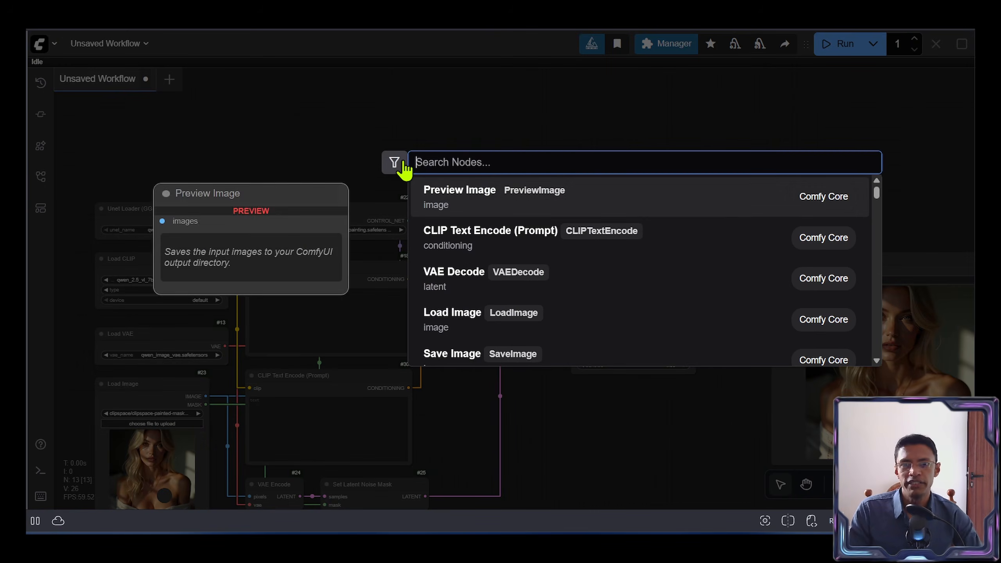
{"action": "type", "text": "load lor"}
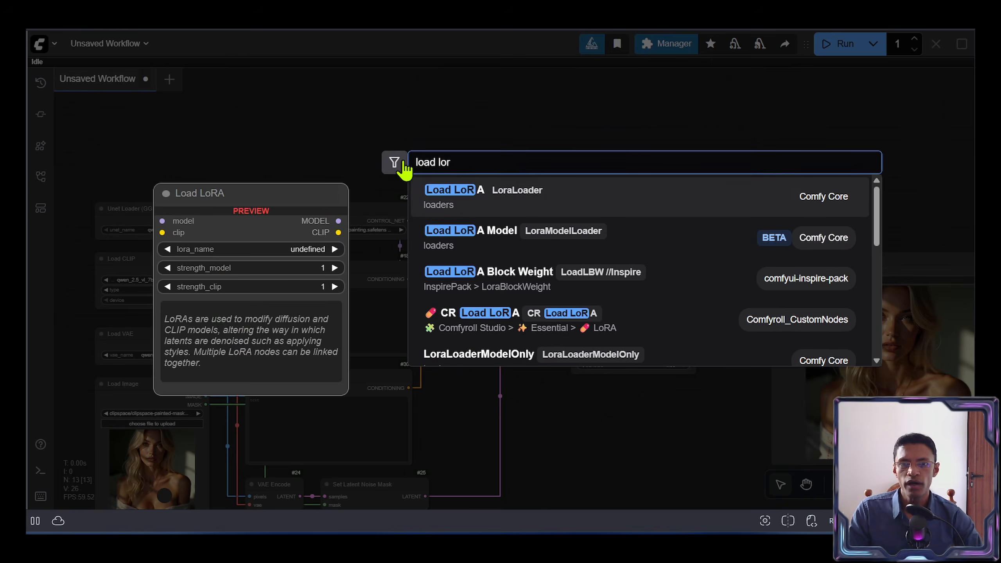
{"action": "scroll", "coordinate": [520, 284], "scroll_direction": "down", "scroll_amount": 3}
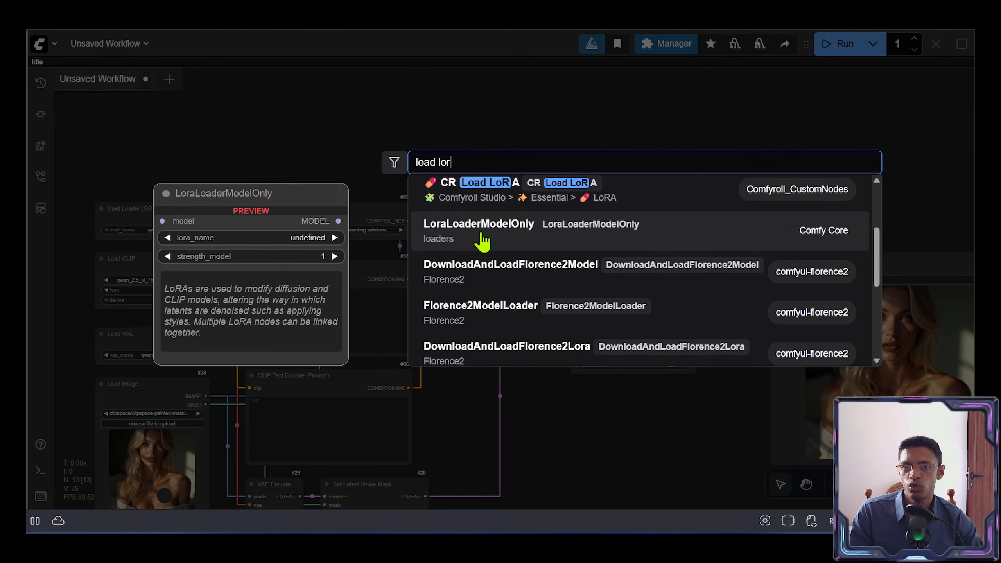
{"action": "left_click", "coordinate": [481, 240]}
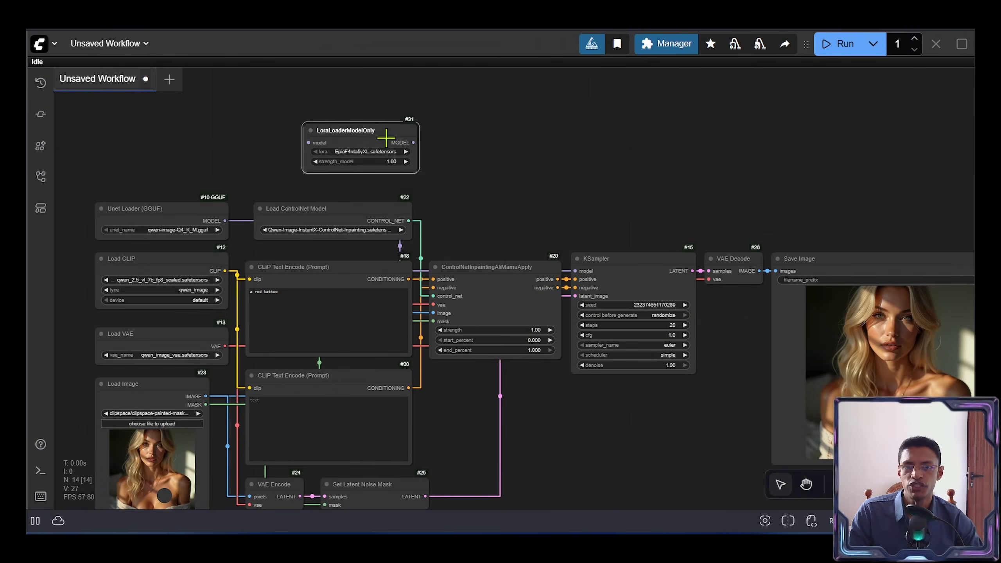
{"action": "scroll", "coordinate": [433, 178], "scroll_direction": "up", "scroll_amount": 3}
{"action": "left_click_drag", "start_coordinate": [447, 190], "coordinate": [595, 194]}
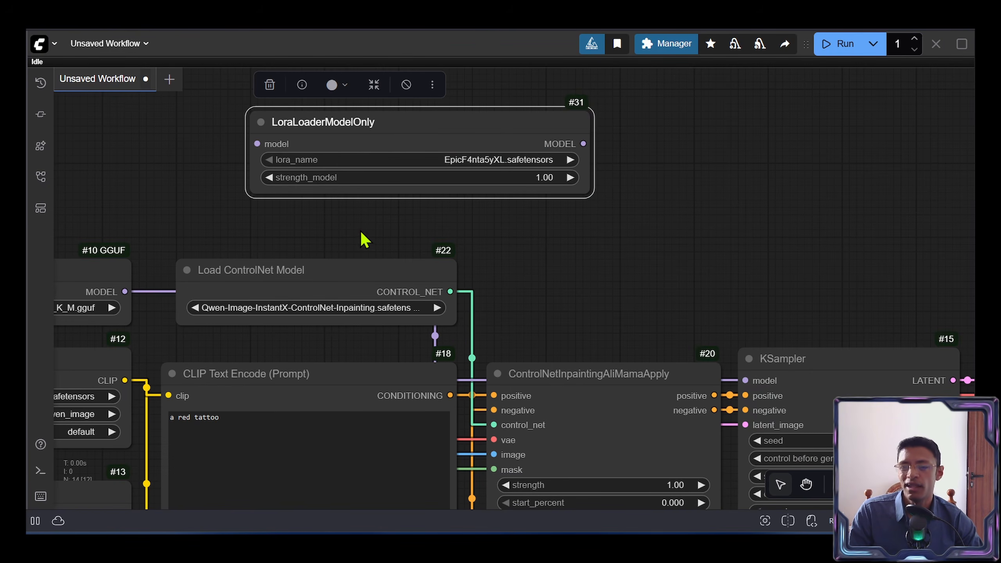
{"action": "scroll", "coordinate": [410, 228], "scroll_direction": "down", "scroll_amount": 2}
{"action": "left_click_drag", "start_coordinate": [526, 134], "coordinate": [465, 159]}
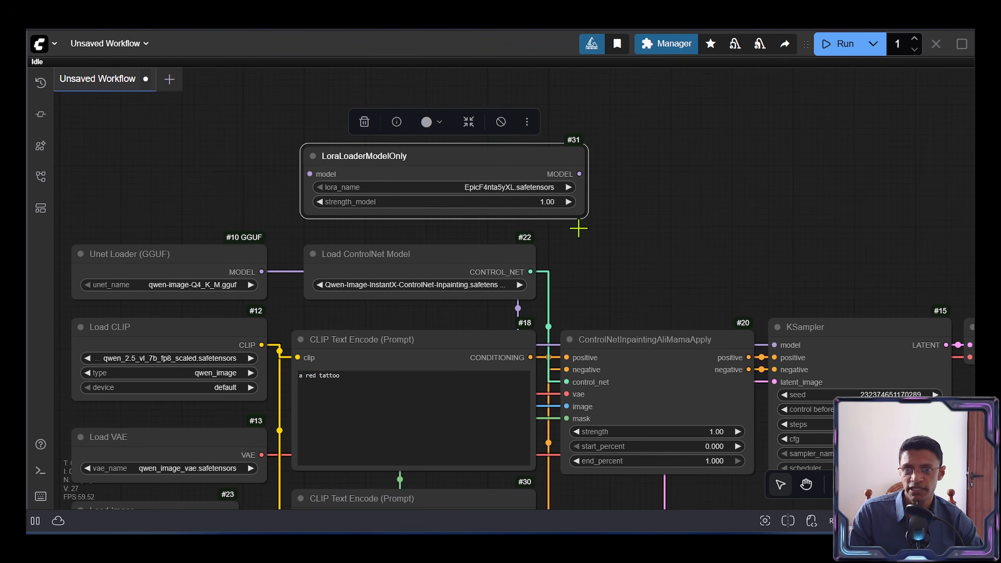
{"action": "scroll", "coordinate": [576, 226], "scroll_direction": "down", "scroll_amount": 2}
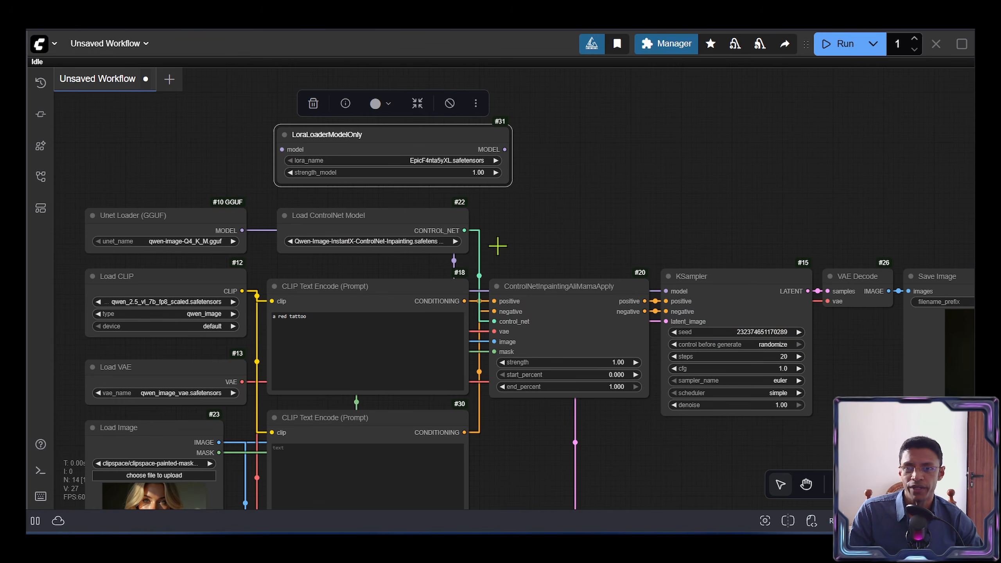
Connect the Unet Loader (GGUF) MODEL output to the LoraLoaderModelOnly node, and that node's MODEL output to the KSampler's model input
{"action": "left_click_drag", "start_coordinate": [242, 231], "coordinate": [284, 150]}
{"action": "mouse_move", "coordinate": [397, 139]}
{"action": "left_mouse_down"}
{"action": "mouse_move", "coordinate": [397, 149]}
{"action": "mouse_move", "coordinate": [390, 143]}
{"action": "left_mouse_up"}
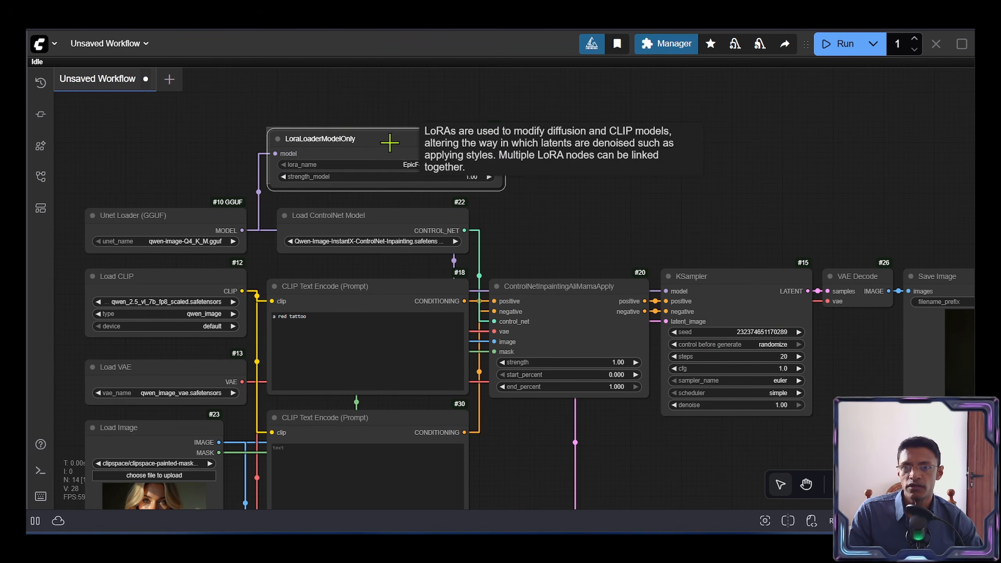
{"action": "left_click_drag", "start_coordinate": [622, 212], "coordinate": [471, 206]}
{"action": "scroll", "coordinate": [520, 185], "scroll_direction": "up", "scroll_amount": 4}
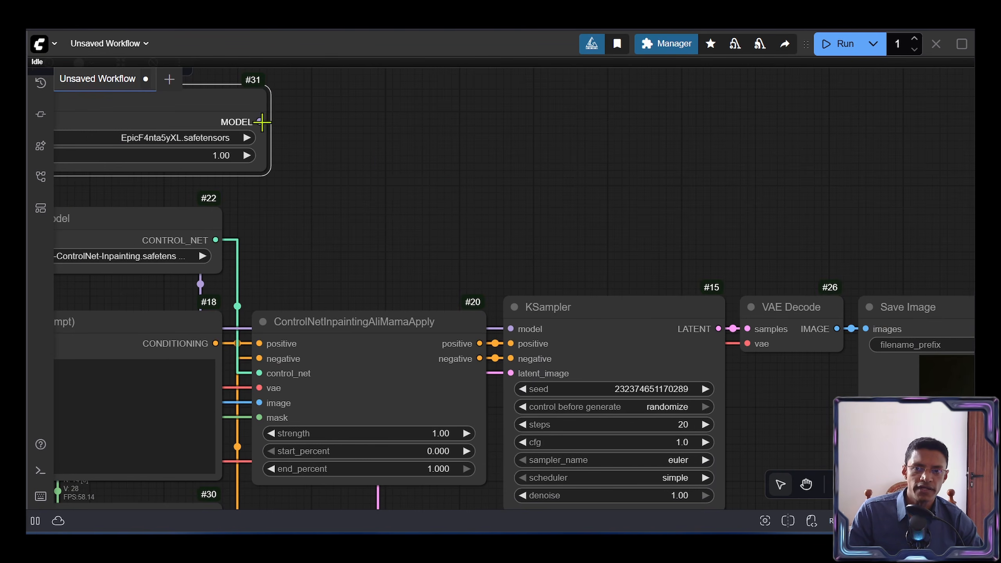
{"action": "left_click_drag", "start_coordinate": [261, 122], "coordinate": [511, 329]}
Set the LoraLoaderModelOnly node's lora_name to Qwen-Image-Lightning-4steps-V2.0.safetensors
{"action": "left_click_drag", "start_coordinate": [284, 171], "coordinate": [590, 209]}
{"action": "left_click", "coordinate": [466, 175]}
{"action": "type", "text": "qw"}
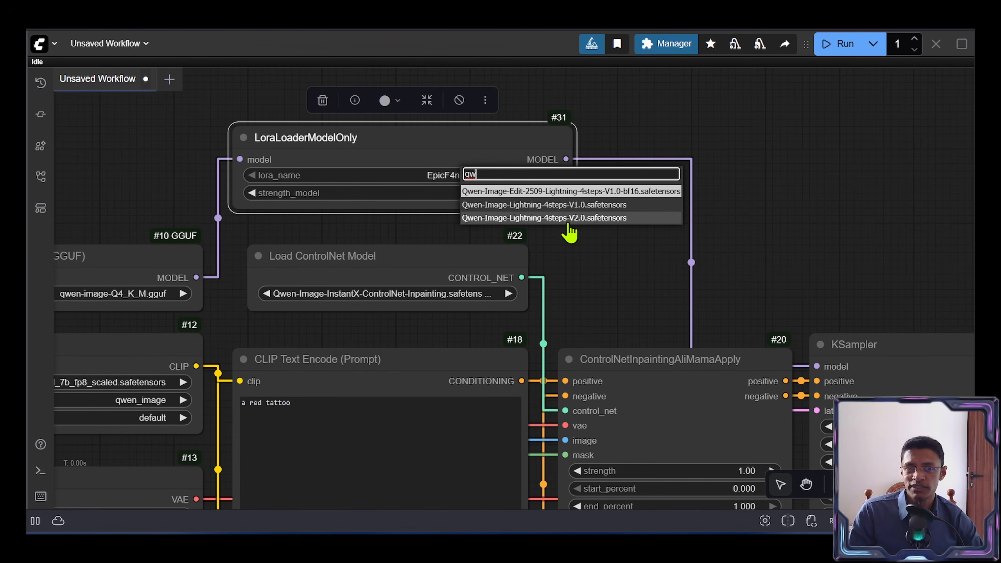
{"action": "left_click", "coordinate": [568, 221]}
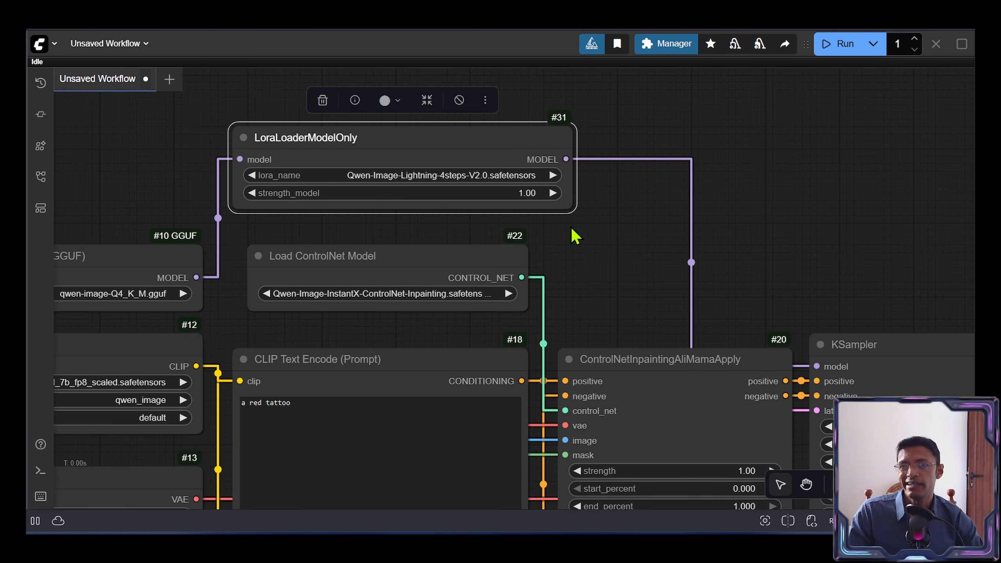
Bypass the LoraLoaderModelOnly node and enable it again
{"action": "scroll", "coordinate": [575, 236], "scroll_direction": "down", "scroll_amount": 5}
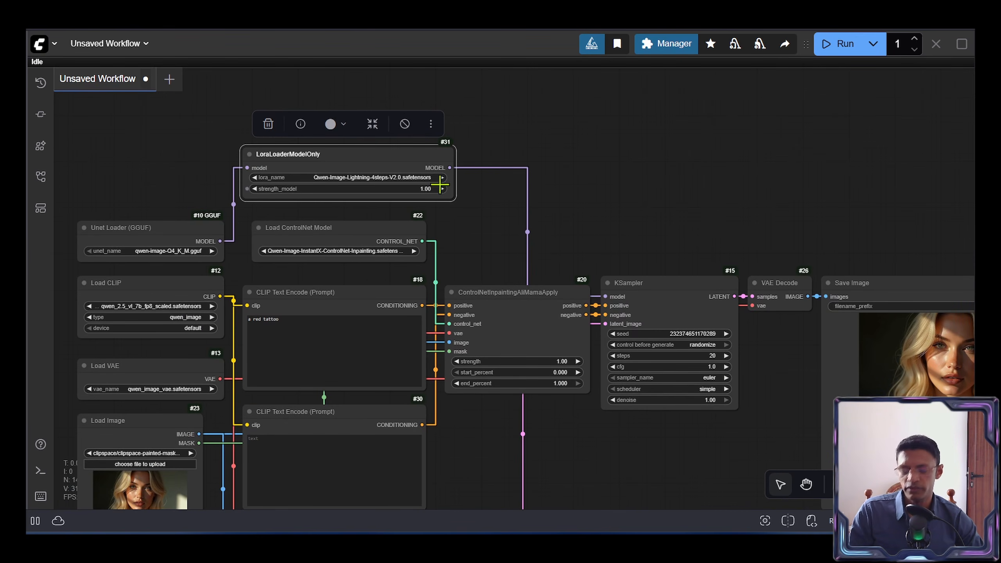
{"action": "left_click", "coordinate": [405, 124]}
{"action": "left_click_drag", "start_coordinate": [742, 329], "coordinate": [722, 312]}
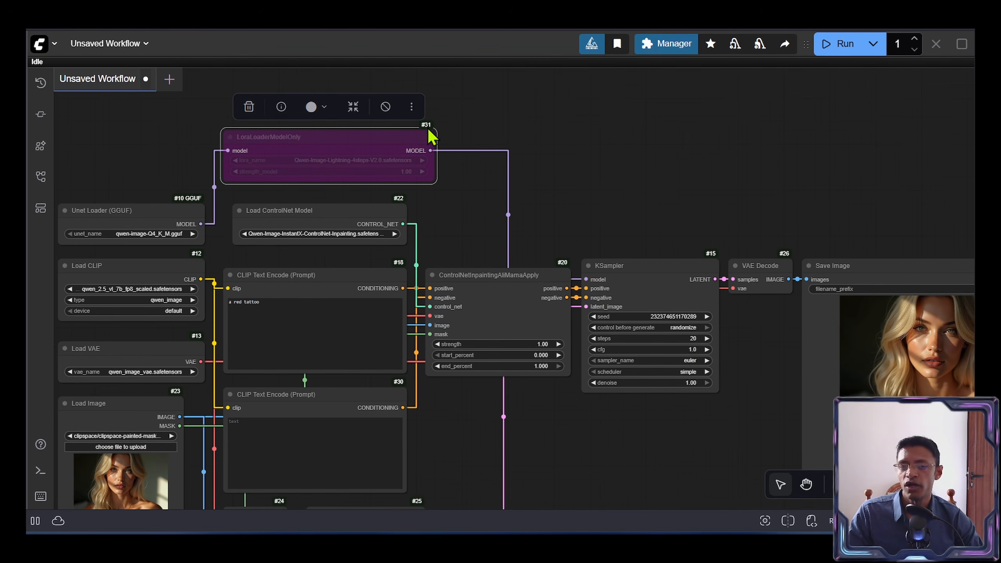
{"action": "left_click", "coordinate": [384, 106]}
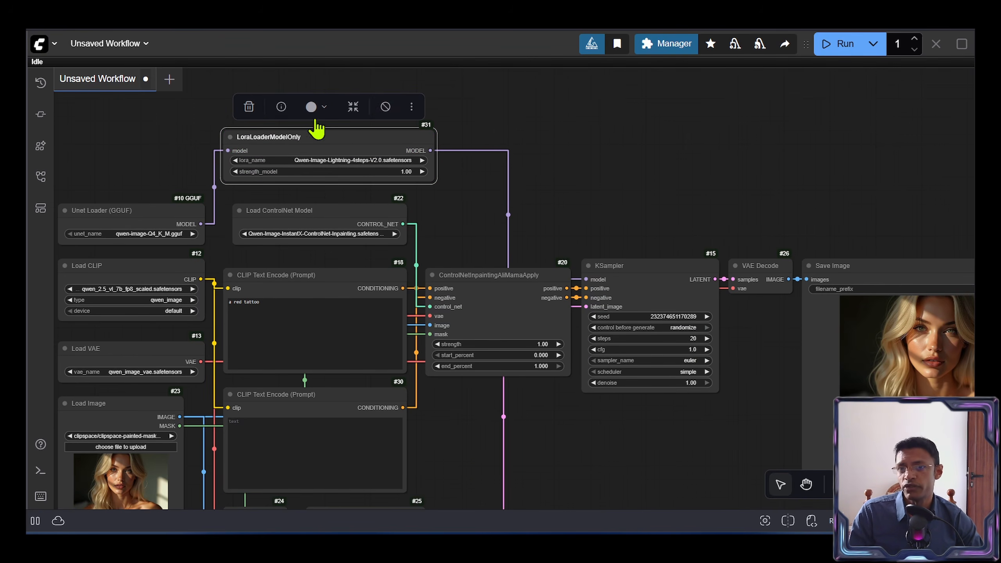
Set the KSampler's steps to 4, and generate and inspect a new image
{"action": "scroll", "coordinate": [700, 352], "scroll_direction": "up", "scroll_amount": 5}
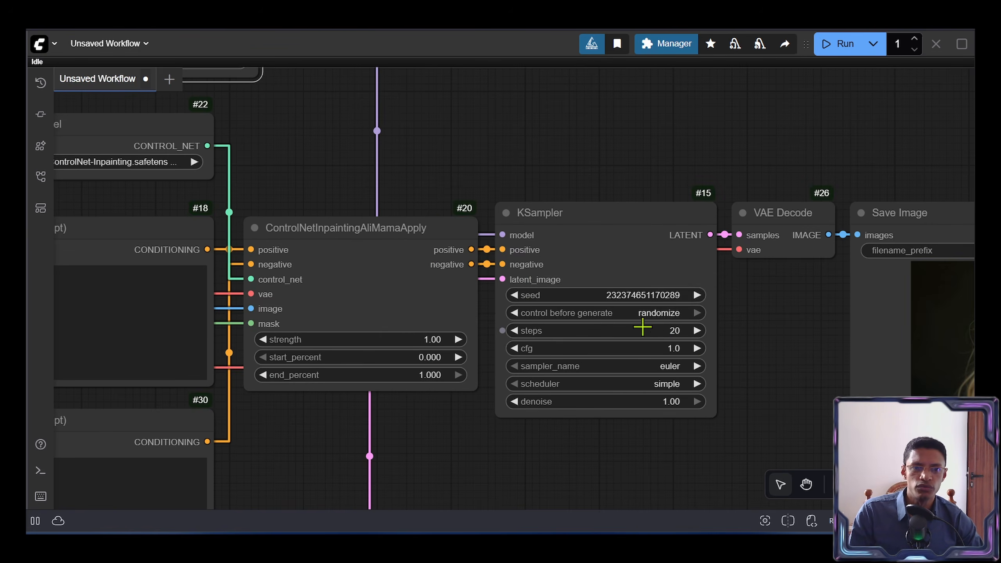
{"action": "left_click", "coordinate": [660, 331]}
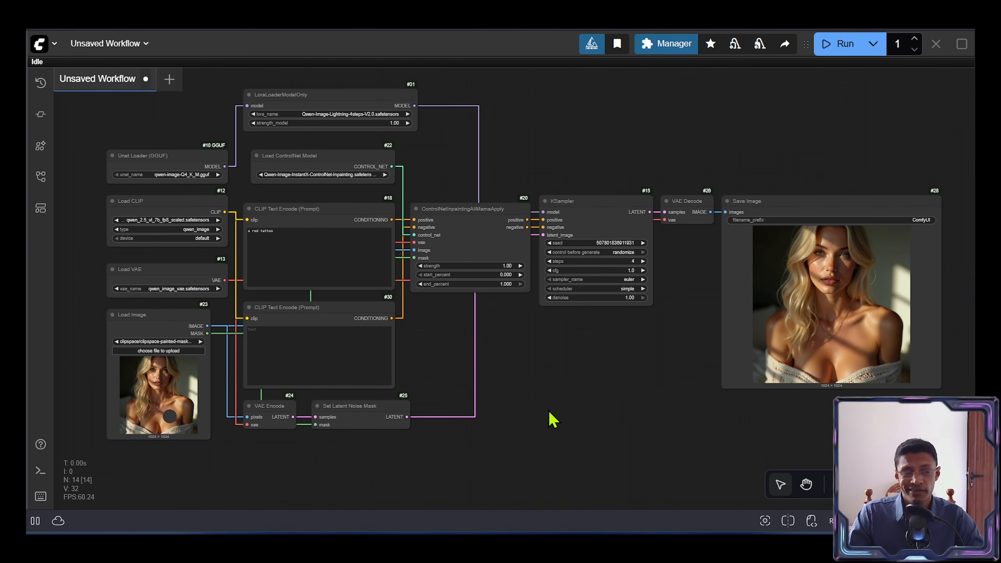
{"action": "scroll", "coordinate": [810, 369], "scroll_direction": "up", "scroll_amount": 10}
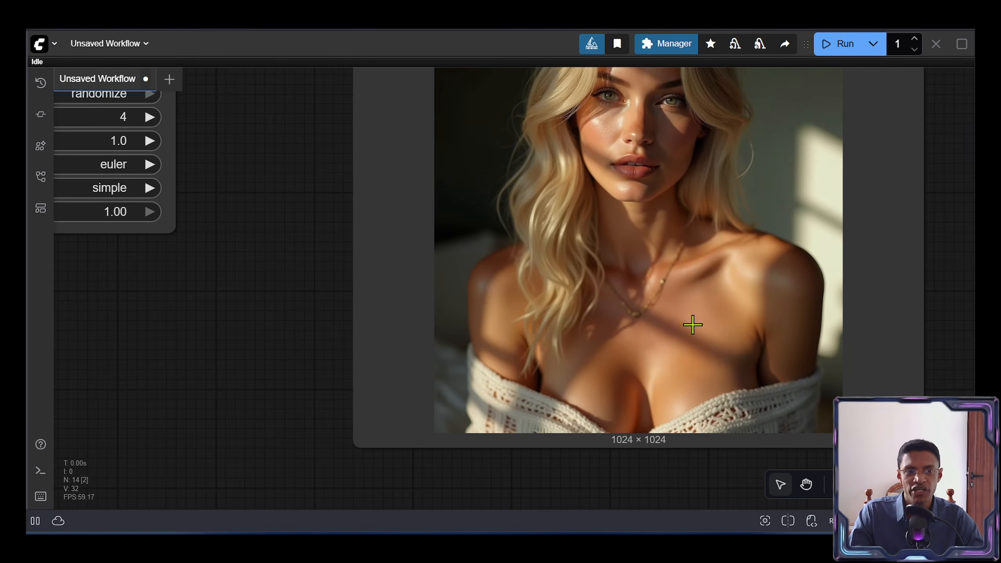
Examine the flower tattoo in the newly generated image in the Save Image node
{"action": "scroll", "coordinate": [704, 345], "scroll_direction": "down", "scroll_amount": 8}
{"action": "left_click_drag", "start_coordinate": [364, 349], "coordinate": [538, 347]}
{"action": "scroll", "coordinate": [246, 197], "scroll_direction": "up", "scroll_amount": 5}
{"action": "left_click_drag", "start_coordinate": [259, 204], "coordinate": [321, 205]}
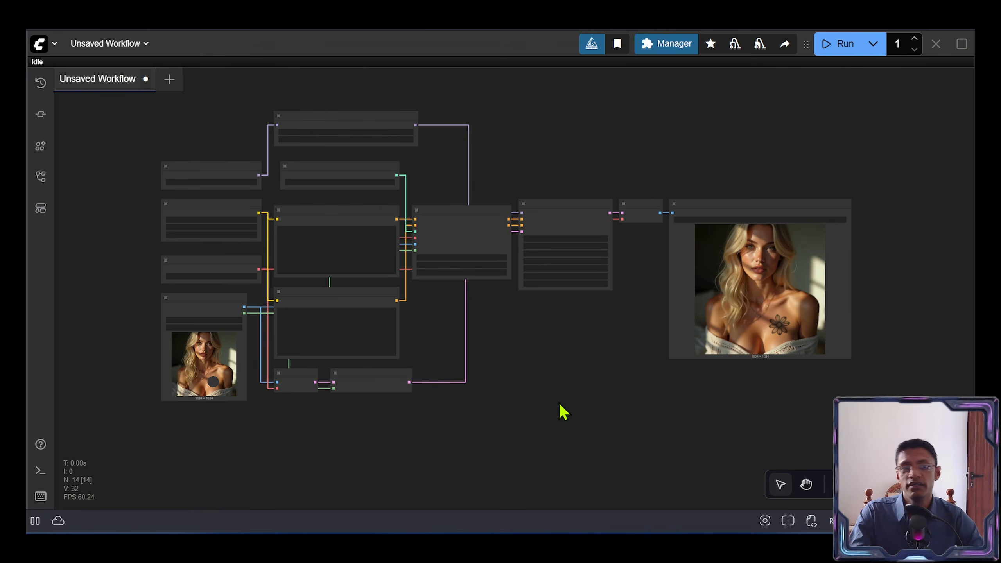
{"action": "scroll", "coordinate": [784, 333], "scroll_direction": "up", "scroll_amount": 15}
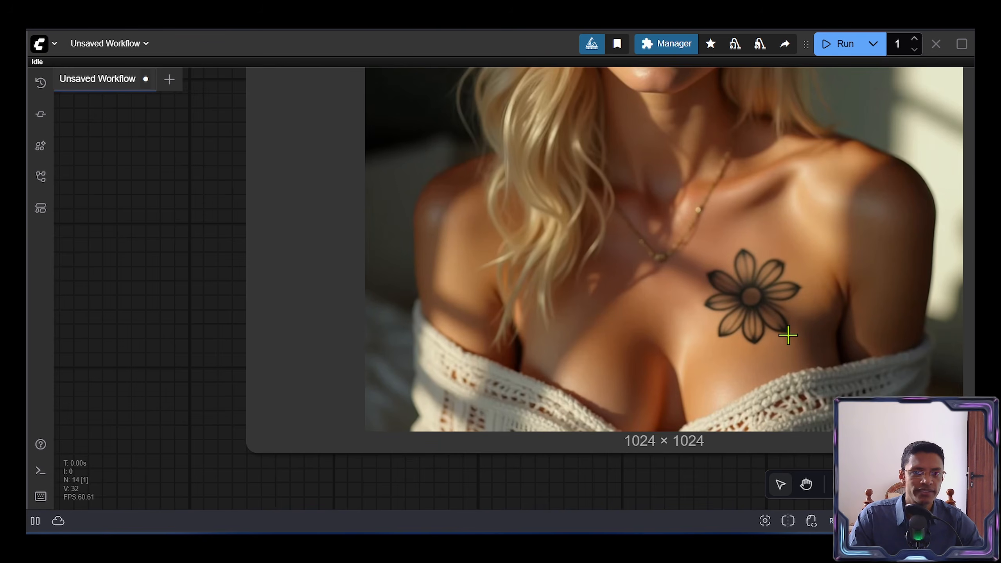
{"action": "scroll", "coordinate": [787, 335], "scroll_direction": "down", "scroll_amount": 8}
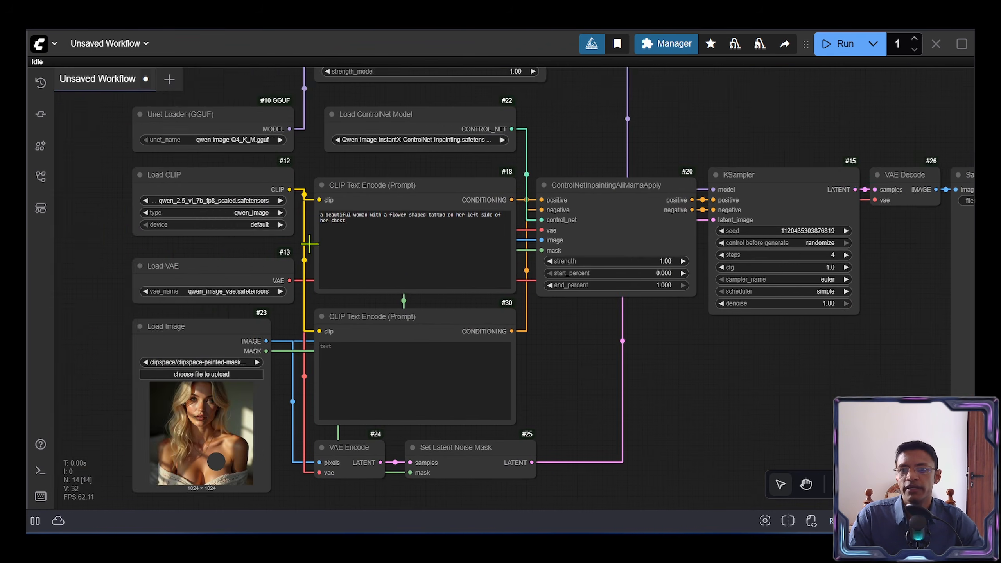
Review the positive prompt describing the flower-shaped tattoo and compare it with the tattoo in the generated image
{"action": "scroll", "coordinate": [309, 243], "scroll_direction": "up", "scroll_amount": 9}
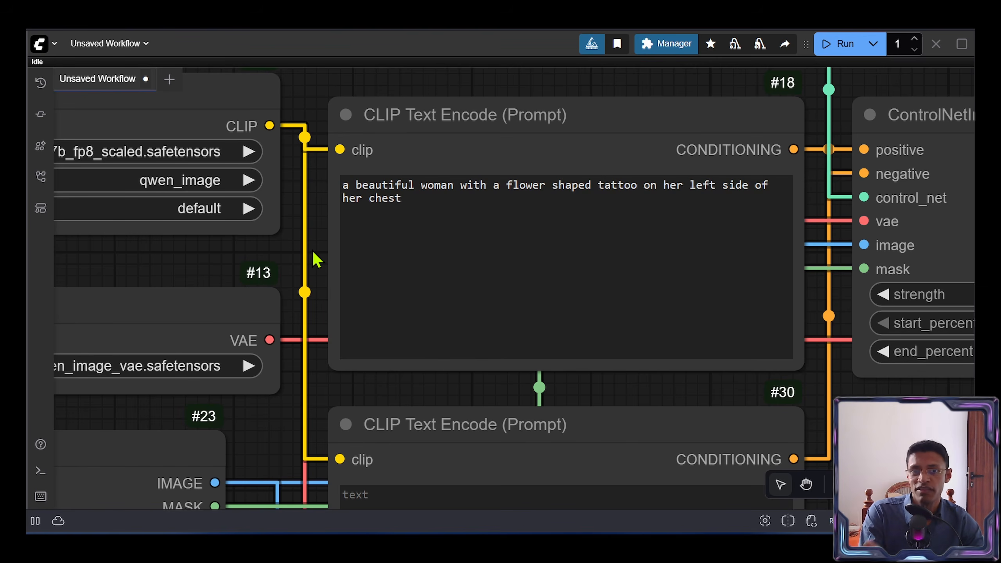
{"action": "scroll", "coordinate": [262, 260], "scroll_direction": "down", "scroll_amount": 3}
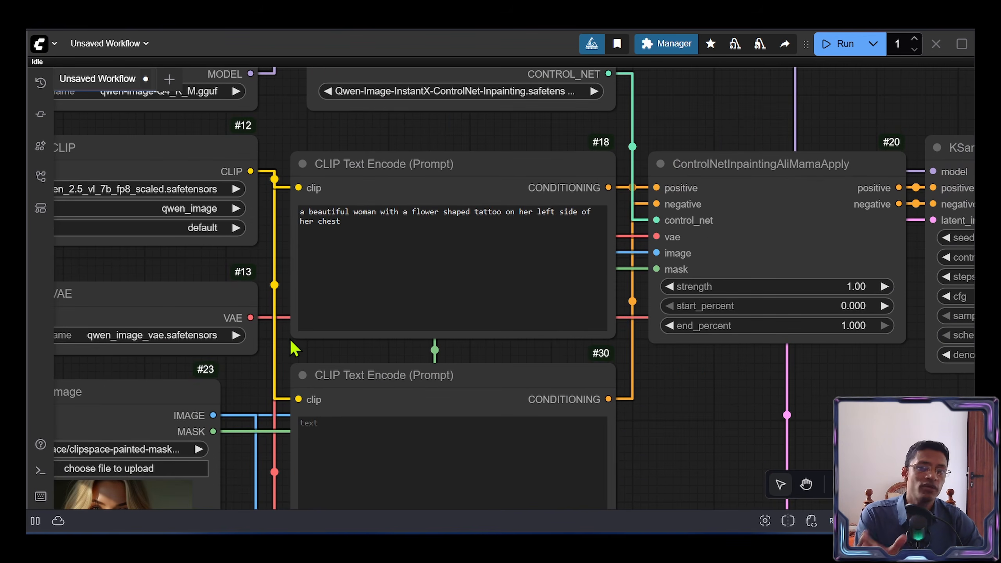
{"action": "scroll", "coordinate": [283, 220], "scroll_direction": "up", "scroll_amount": 4}
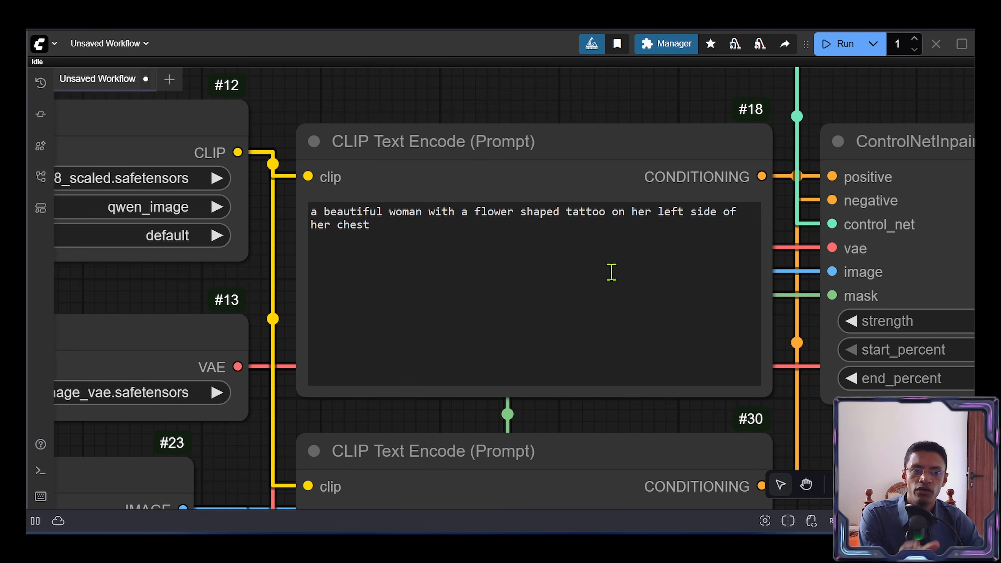
{"action": "scroll", "coordinate": [501, 307], "scroll_direction": "down", "scroll_amount": 5}
{"action": "scroll", "coordinate": [453, 307], "scroll_direction": "down", "scroll_amount": 3}
{"action": "left_click", "coordinate": [386, 263]}
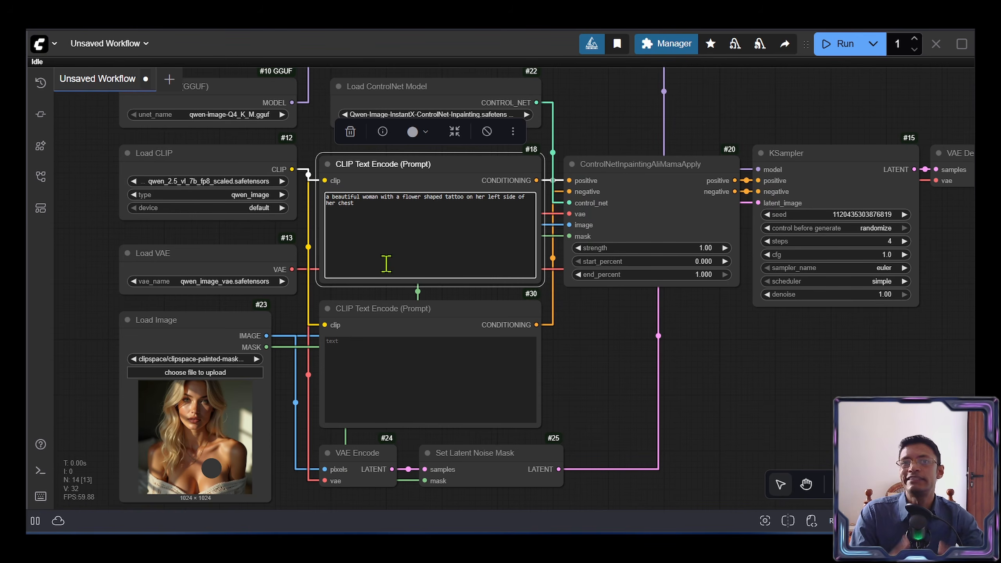
{"action": "left_click_drag", "start_coordinate": [512, 164], "coordinate": [510, 183]}
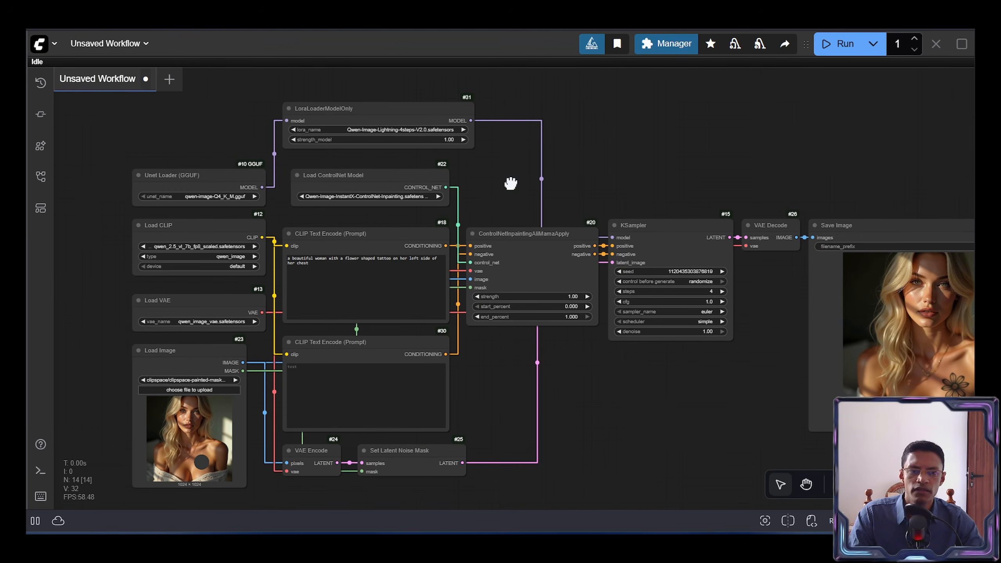
{"action": "left_click_drag", "start_coordinate": [695, 341], "coordinate": [522, 276]}
{"action": "left_click_drag", "start_coordinate": [891, 311], "coordinate": [853, 304]}
{"action": "scroll", "coordinate": [750, 302], "scroll_direction": "up", "scroll_amount": 12}
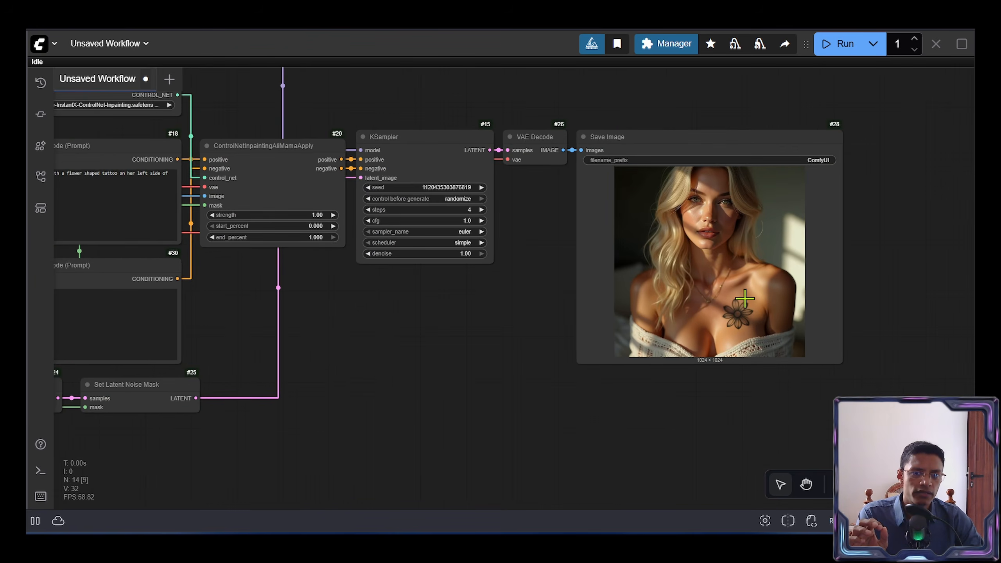
{"action": "scroll", "coordinate": [762, 328], "scroll_direction": "down", "scroll_amount": 9}
Shift the LoraLoaderModelOnly node slightly upward and add a ModelSamplingAuraFlow node beside it
{"action": "left_click_drag", "start_coordinate": [442, 311], "coordinate": [677, 358]}
{"action": "left_click_drag", "start_coordinate": [488, 86], "coordinate": [585, 215]}
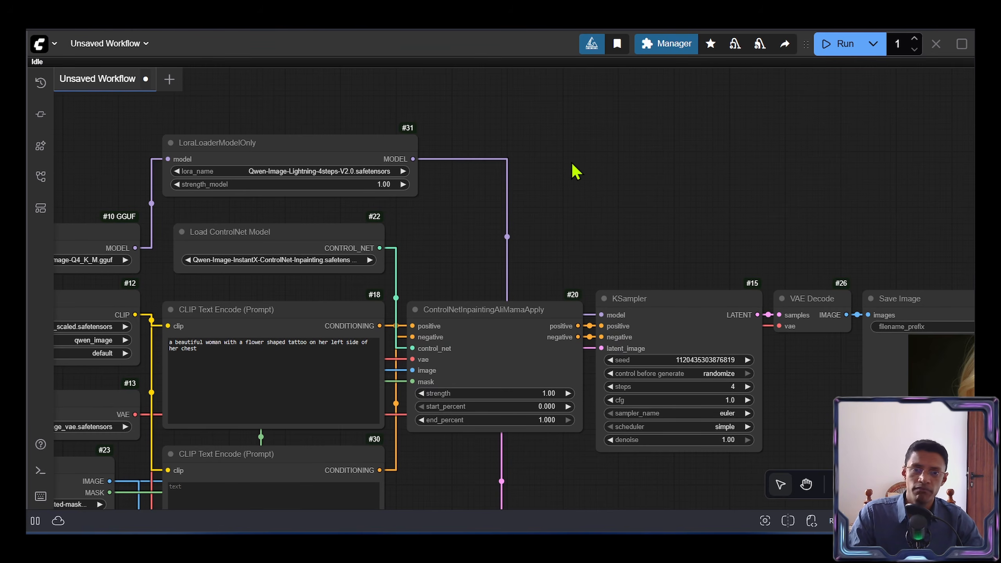
{"action": "mouse_move", "coordinate": [343, 157]}
{"action": "left_mouse_down"}
{"action": "mouse_move", "coordinate": [356, 136]}
{"action": "mouse_move", "coordinate": [357, 147]}
{"action": "left_mouse_up"}
{"action": "left_click", "coordinate": [667, 305]}
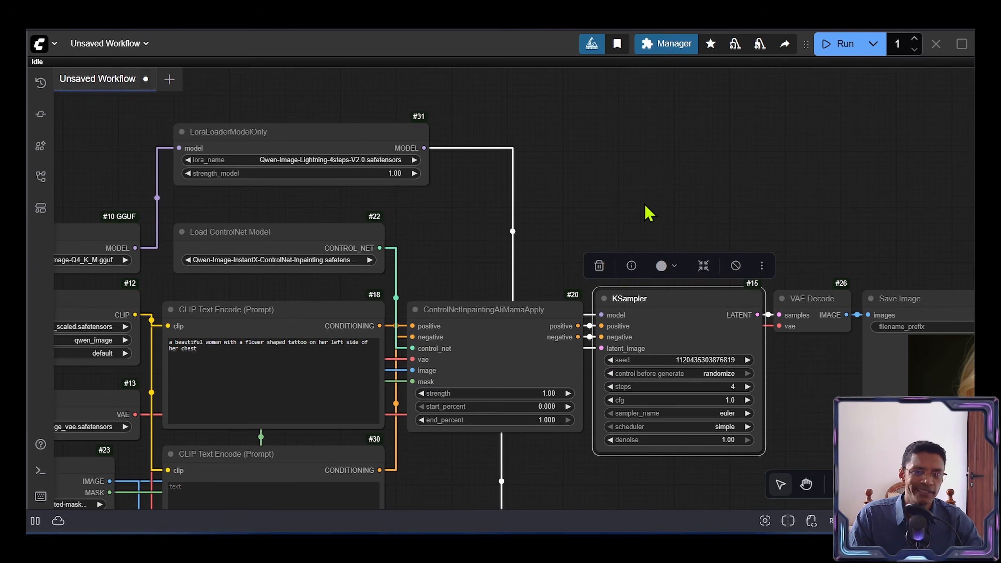
{"action": "double_click", "coordinate": [567, 166]}
{"action": "type", "text": "auraflow"}
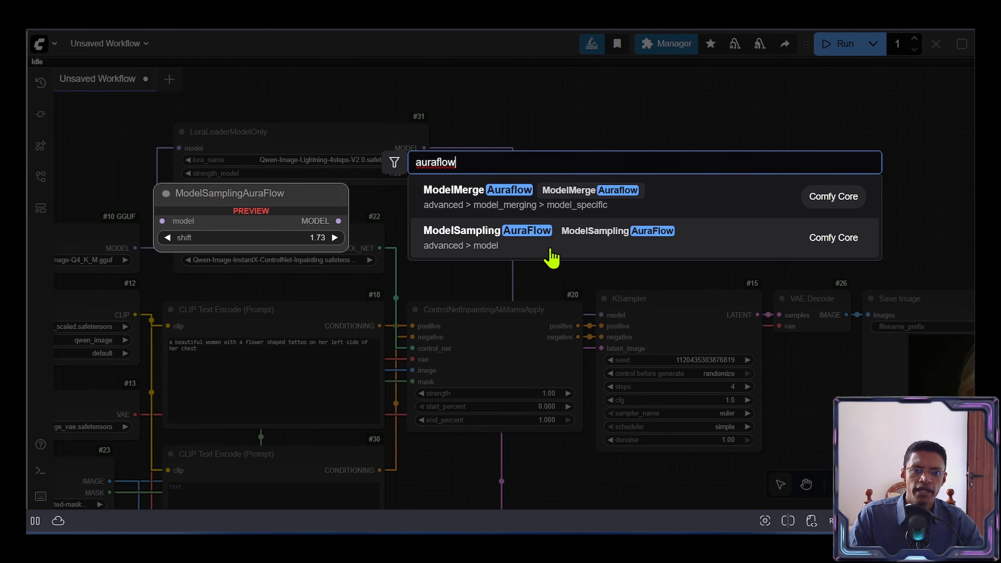
{"action": "left_click", "coordinate": [492, 248]}
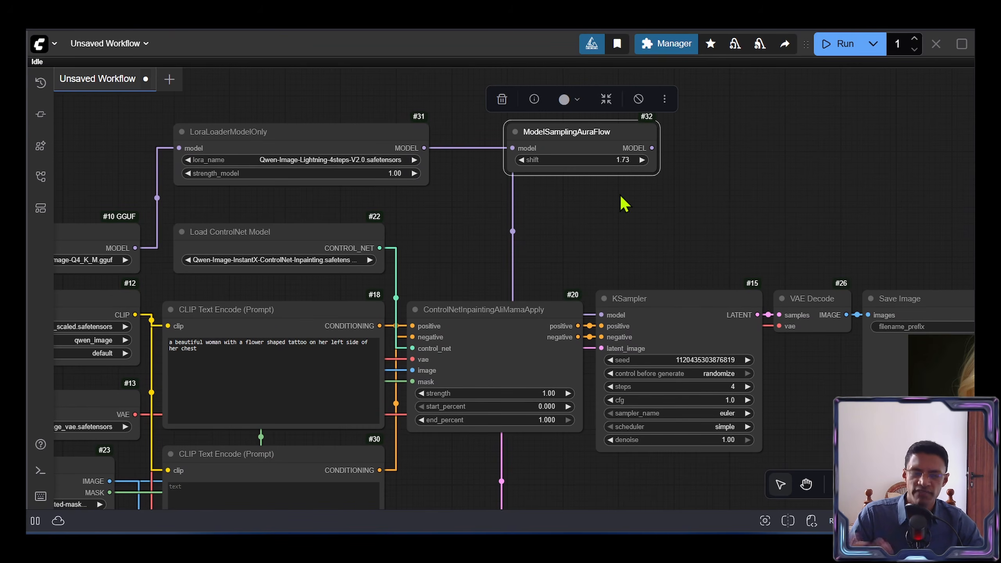
Route the LoraLoaderModelOnly MODEL output through ModelSamplingAuraFlow to the KSampler's model input, and place the new node above ControlNetInpaintingAliMamaApply
{"action": "left_click_drag", "start_coordinate": [547, 136], "coordinate": [577, 116]}
{"action": "left_click_drag", "start_coordinate": [424, 148], "coordinate": [546, 126]}
{"action": "left_click_drag", "start_coordinate": [546, 126], "coordinate": [546, 127]}
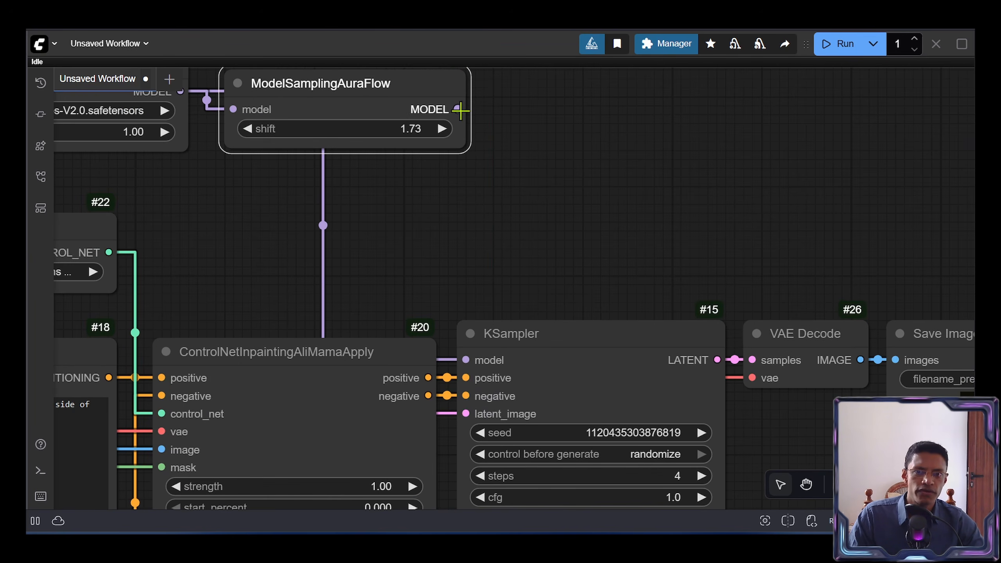
{"action": "left_click_drag", "start_coordinate": [460, 111], "coordinate": [466, 359]}
{"action": "left_click_drag", "start_coordinate": [408, 106], "coordinate": [357, 222]}
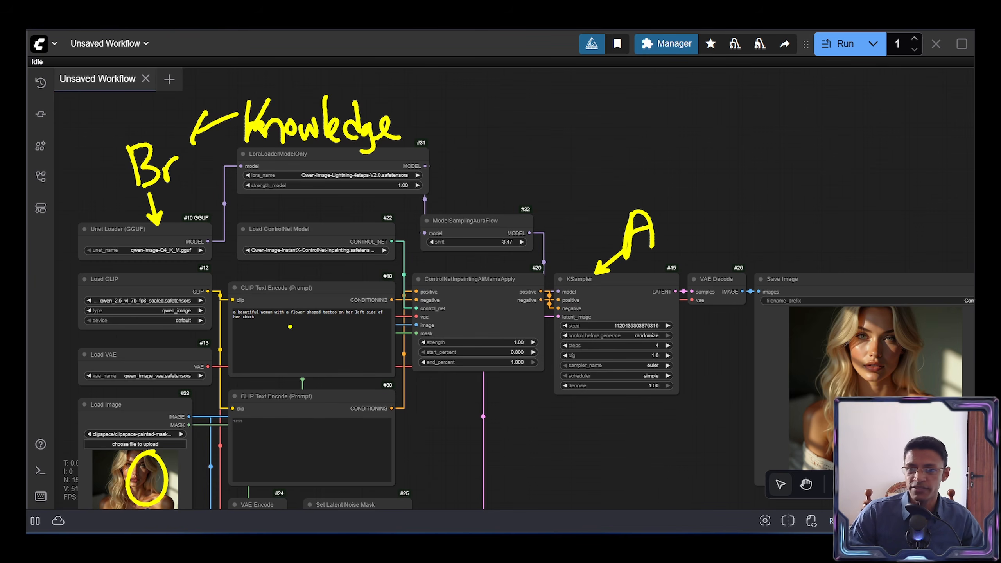
{"action": "left_click_drag", "start_coordinate": [299, 326], "coordinate": [352, 324]}
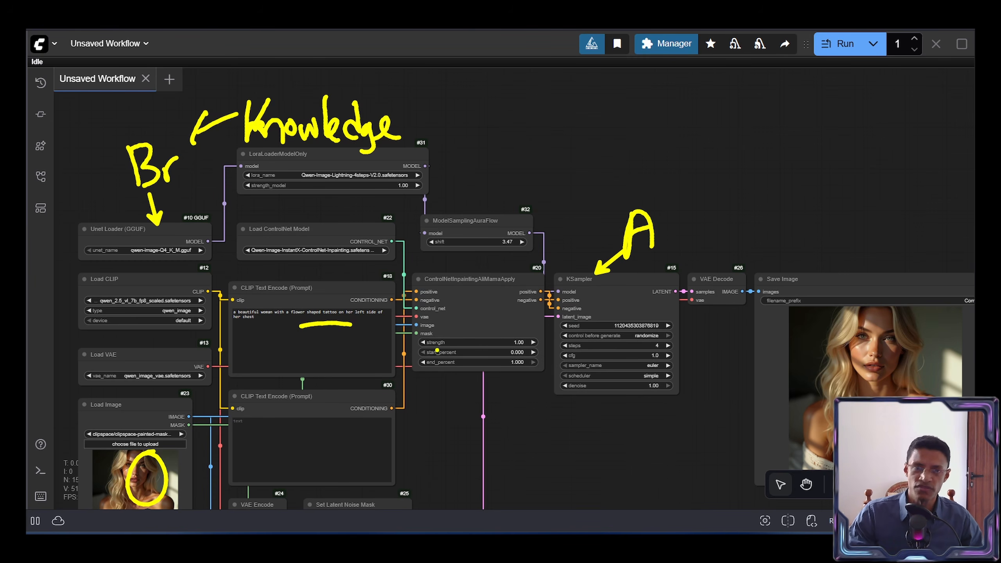
{"action": "key", "text": "e"}
{"action": "left_click_drag", "start_coordinate": [619, 286], "coordinate": [654, 253]}
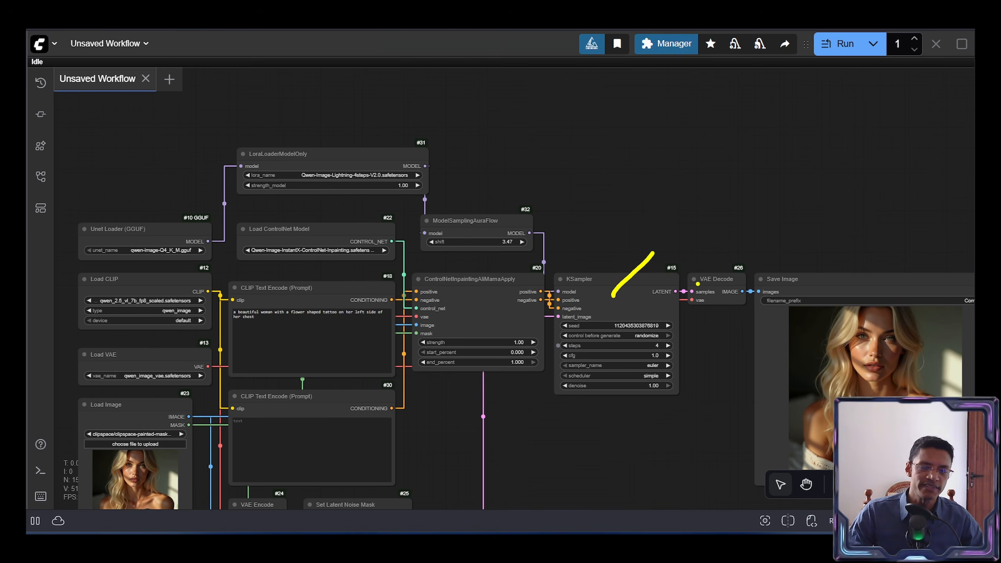
{"action": "left_click_drag", "start_coordinate": [630, 161], "coordinate": [676, 150]}
{"action": "mouse_move", "coordinate": [653, 153]}
{"action": "left_mouse_down"}
{"action": "mouse_move", "coordinate": [651, 190]}
{"action": "mouse_move", "coordinate": [676, 171]}
{"action": "mouse_move", "coordinate": [732, 181]}
{"action": "left_mouse_up"}
{"action": "left_click_drag", "start_coordinate": [733, 182], "coordinate": [830, 168]}
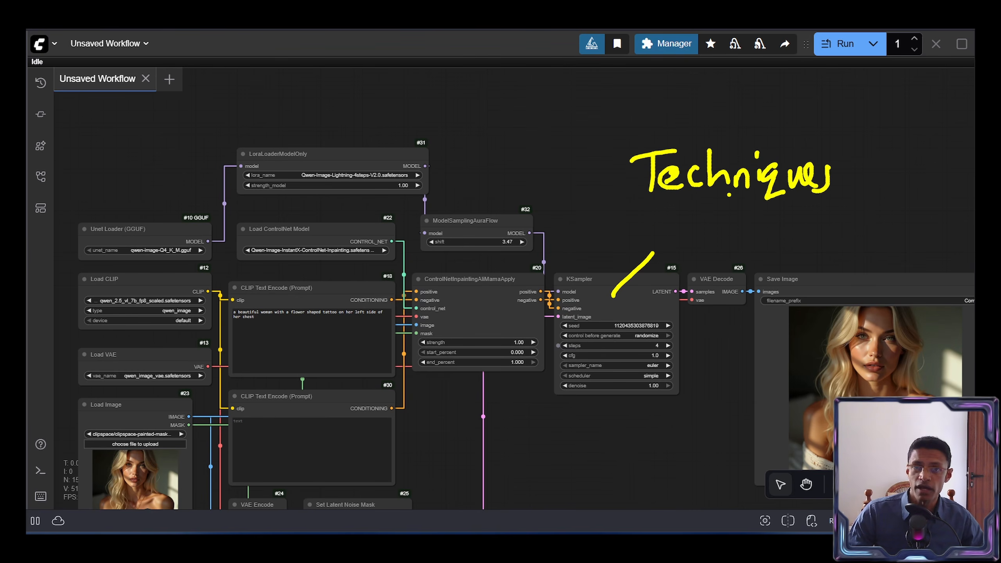
{"action": "mouse_move", "coordinate": [529, 196]}
{"action": "left_mouse_down"}
{"action": "mouse_move", "coordinate": [541, 236]}
{"action": "mouse_move", "coordinate": [501, 199]}
{"action": "left_mouse_up"}
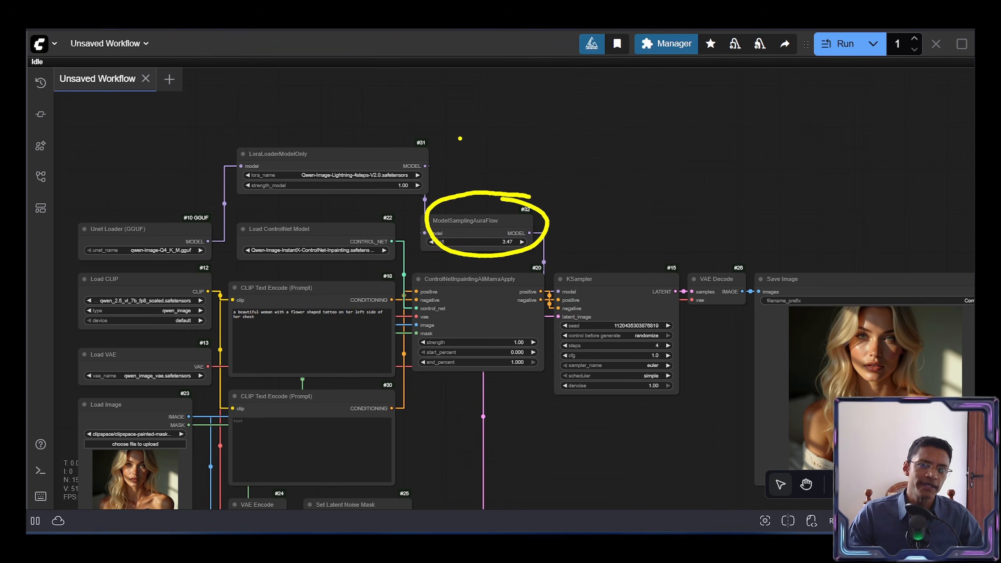
{"action": "mouse_move", "coordinate": [460, 138]}
{"action": "left_mouse_down"}
{"action": "mouse_move", "coordinate": [501, 128]}
{"action": "mouse_move", "coordinate": [485, 177]}
{"action": "left_mouse_up"}
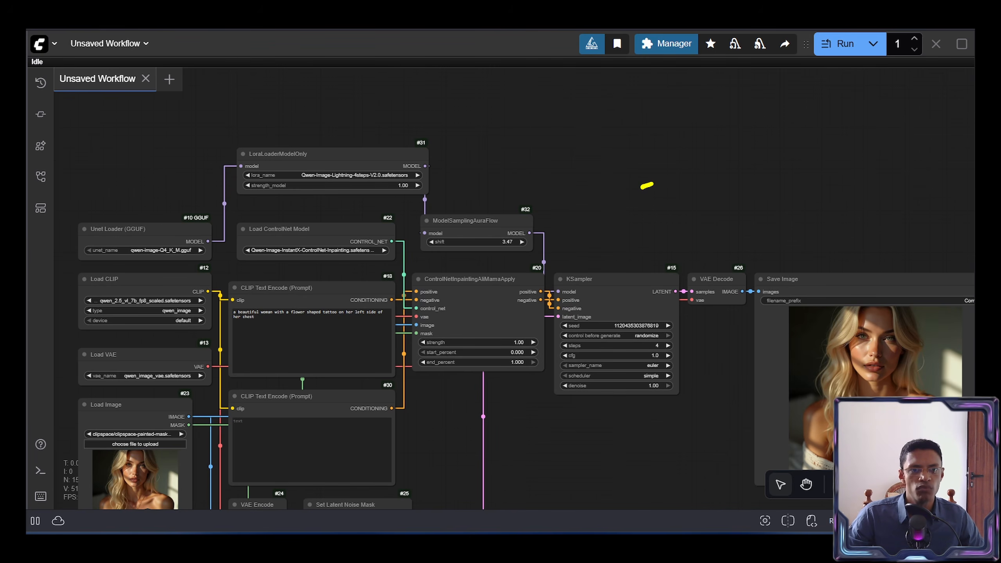
{"action": "mouse_move", "coordinate": [653, 183]}
{"action": "left_mouse_down"}
{"action": "mouse_move", "coordinate": [705, 160]}
{"action": "mouse_move", "coordinate": [720, 177]}
{"action": "mouse_move", "coordinate": [697, 161]}
{"action": "left_mouse_up"}
{"action": "left_click_drag", "start_coordinate": [638, 200], "coordinate": [619, 217]}
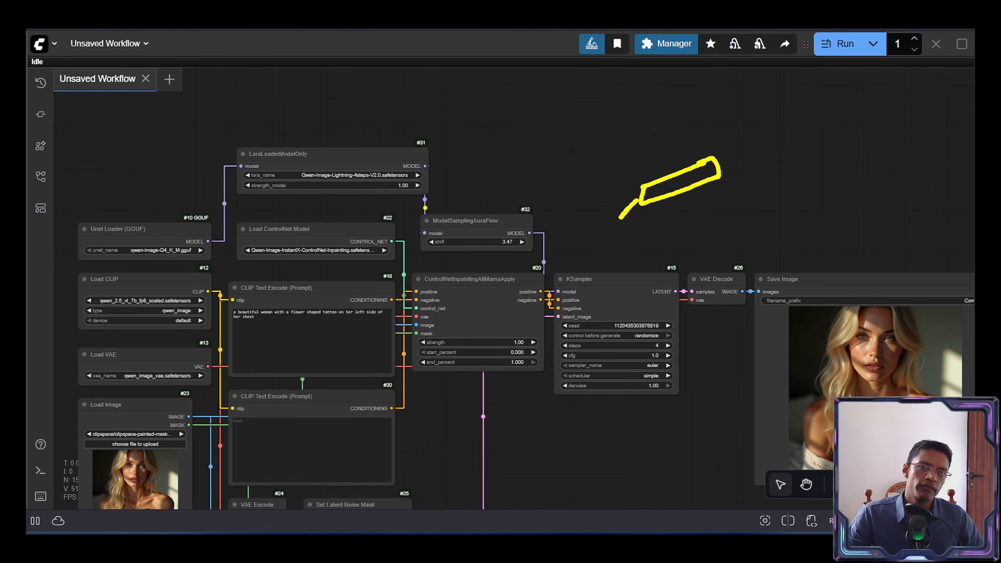
{"action": "mouse_move", "coordinate": [445, 174]}
{"action": "left_mouse_down"}
{"action": "mouse_move", "coordinate": [471, 163]}
{"action": "mouse_move", "coordinate": [457, 193]}
{"action": "left_mouse_up"}
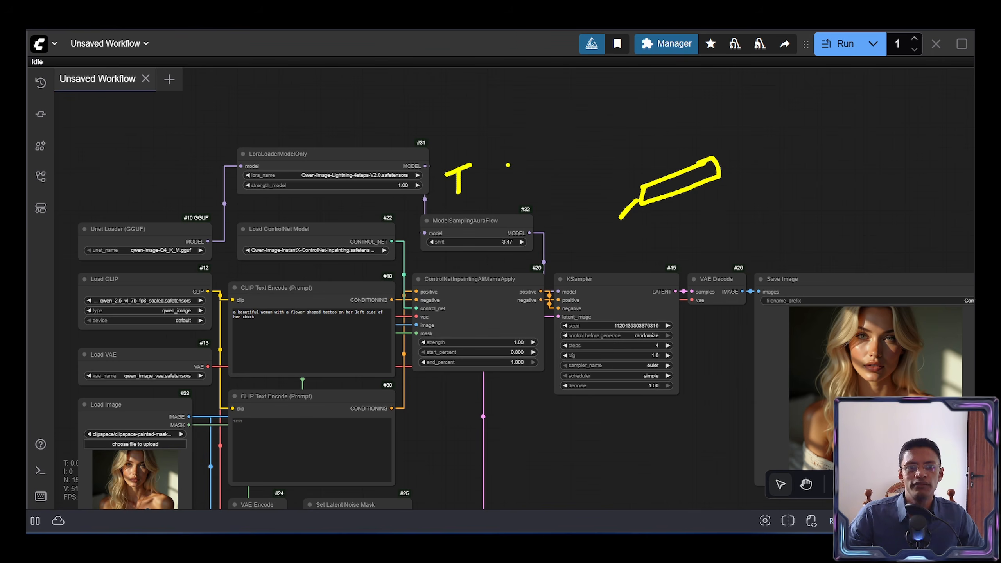
{"action": "mouse_move", "coordinate": [508, 165]}
{"action": "left_mouse_down"}
{"action": "mouse_move", "coordinate": [540, 177]}
{"action": "mouse_move", "coordinate": [519, 182]}
{"action": "left_mouse_up"}
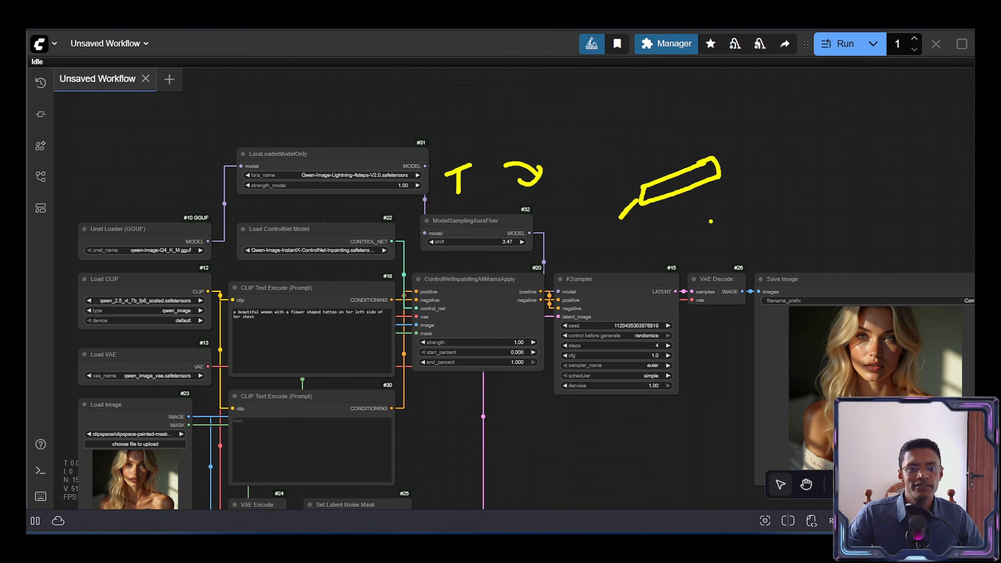
{"action": "mouse_move", "coordinate": [705, 211]}
{"action": "left_mouse_down"}
{"action": "mouse_move", "coordinate": [758, 213]}
{"action": "mouse_move", "coordinate": [712, 217]}
{"action": "left_mouse_up"}
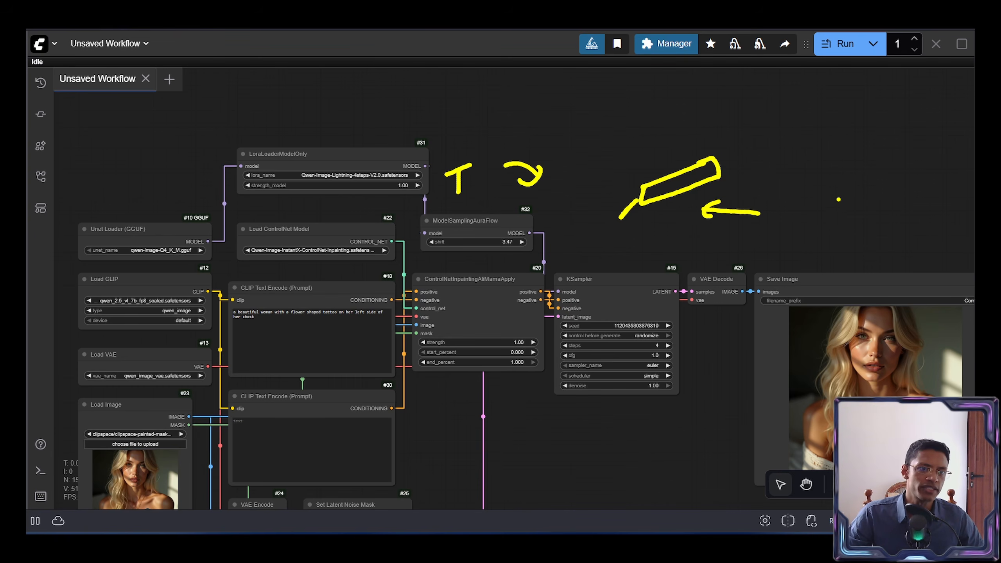
{"action": "mouse_move", "coordinate": [822, 196]}
{"action": "left_mouse_down"}
{"action": "mouse_move", "coordinate": [910, 193]}
{"action": "mouse_move", "coordinate": [824, 219]}
{"action": "mouse_move", "coordinate": [906, 195]}
{"action": "left_mouse_up"}
{"action": "left_click_drag", "start_coordinate": [823, 206], "coordinate": [801, 215]}
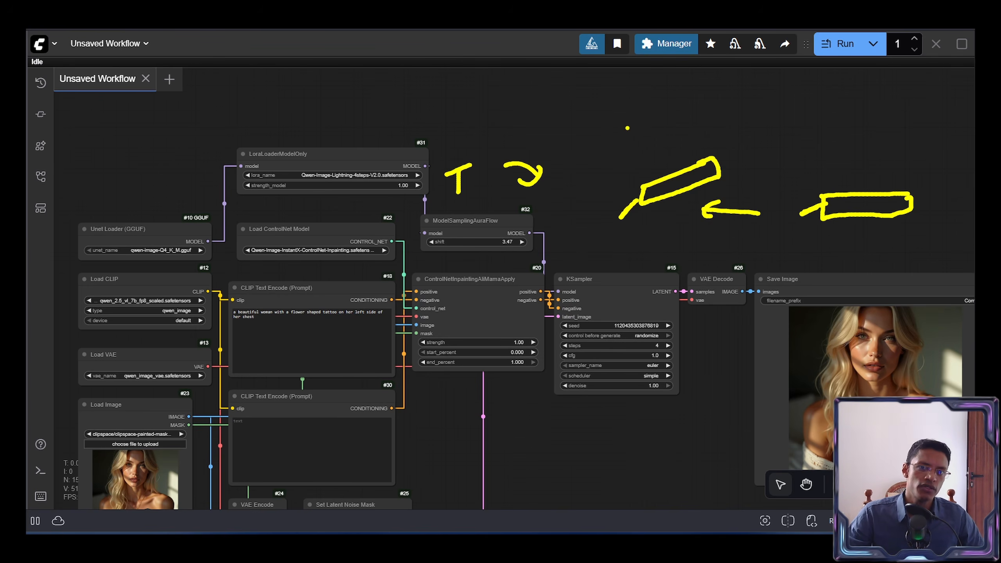
{"action": "mouse_move", "coordinate": [724, 132]}
{"action": "left_mouse_down"}
{"action": "mouse_move", "coordinate": [805, 154]}
{"action": "mouse_move", "coordinate": [791, 159]}
{"action": "left_mouse_up"}
{"action": "mouse_move", "coordinate": [504, 208]}
{"action": "left_mouse_down"}
{"action": "mouse_move", "coordinate": [451, 231]}
{"action": "mouse_move", "coordinate": [507, 210]}
{"action": "left_mouse_up"}
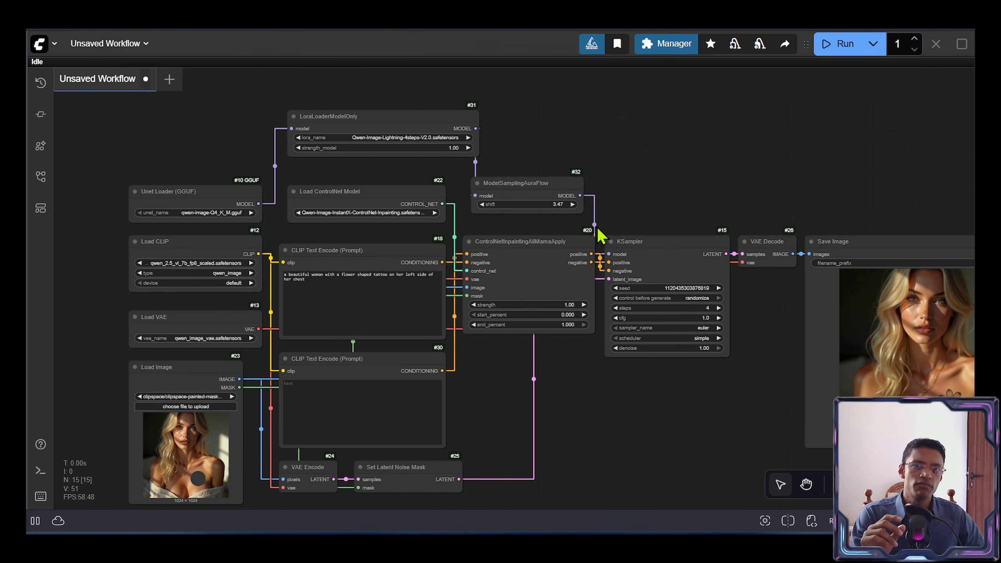
Set the ModelSamplingAuraFlow node's shift to 1.73
{"action": "left_click_drag", "start_coordinate": [721, 217], "coordinate": [464, 169]}
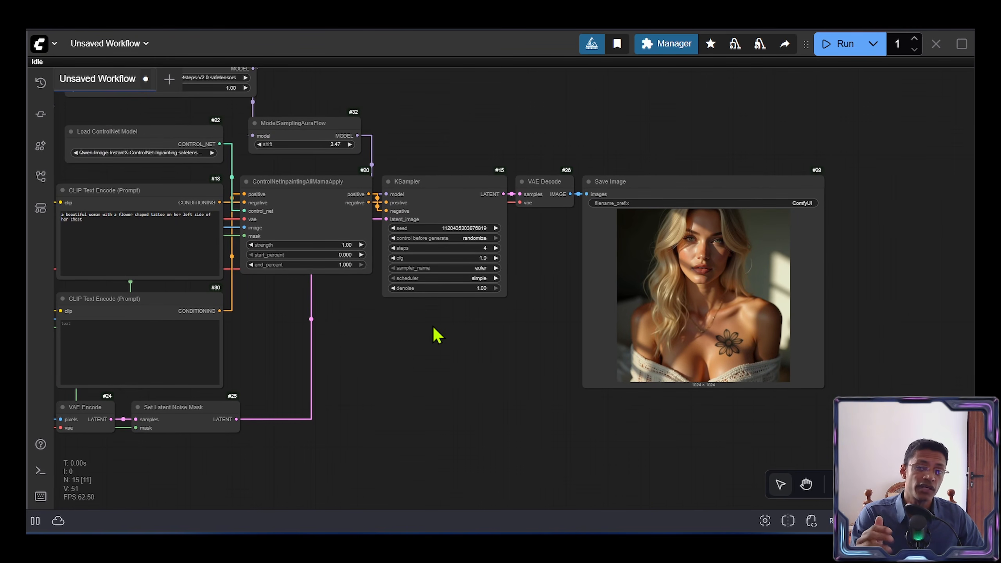
{"action": "left_click_drag", "start_coordinate": [578, 306], "coordinate": [501, 299]}
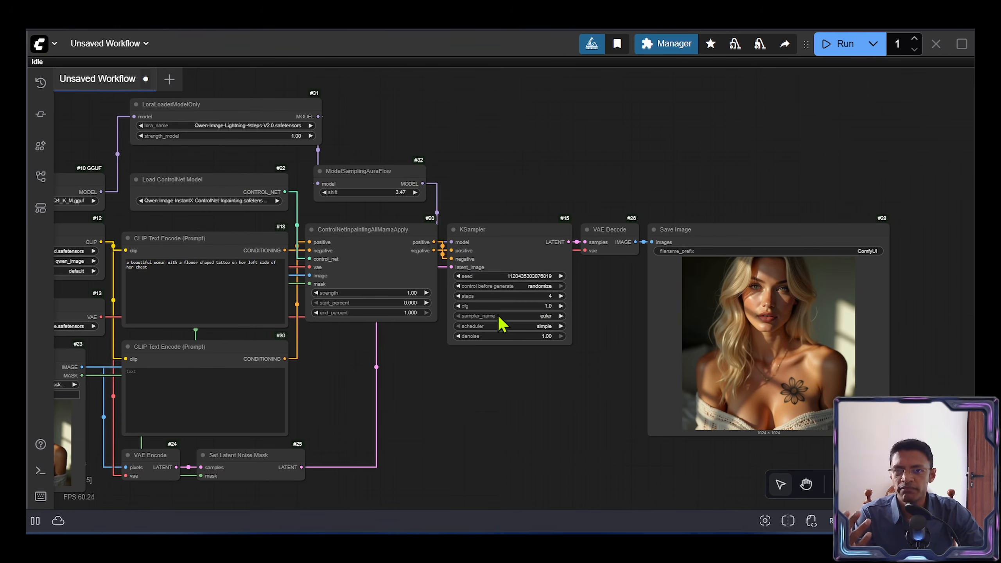
{"action": "scroll", "coordinate": [346, 217], "scroll_direction": "up", "scroll_amount": 5}
{"action": "left_click", "coordinate": [501, 230]}
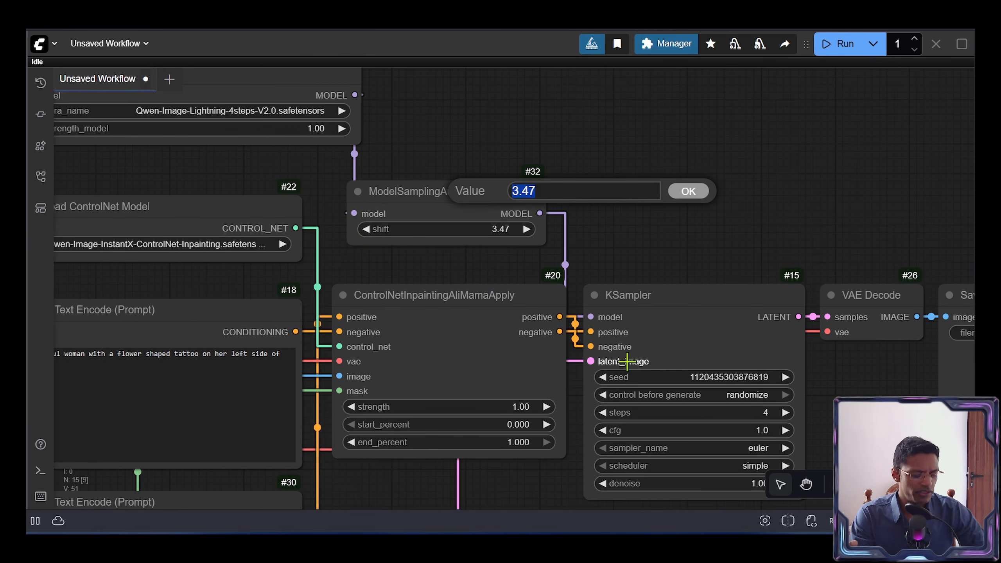
{"action": "type", "text": "1.73"}
{"action": "key", "text": "Return"}
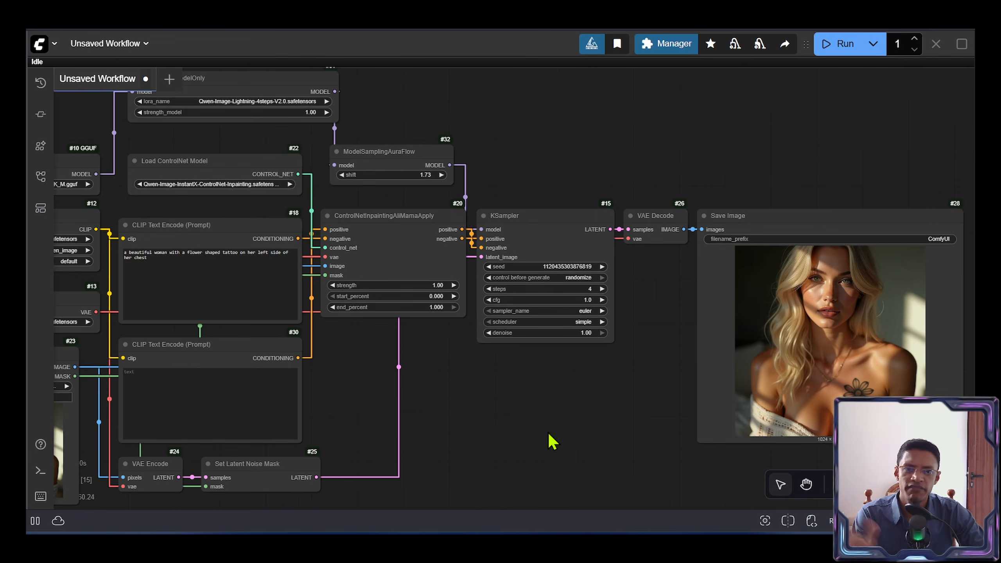
Set the KSampler's control before generate option to fixed
{"action": "left_click_drag", "start_coordinate": [551, 441], "coordinate": [644, 428]}
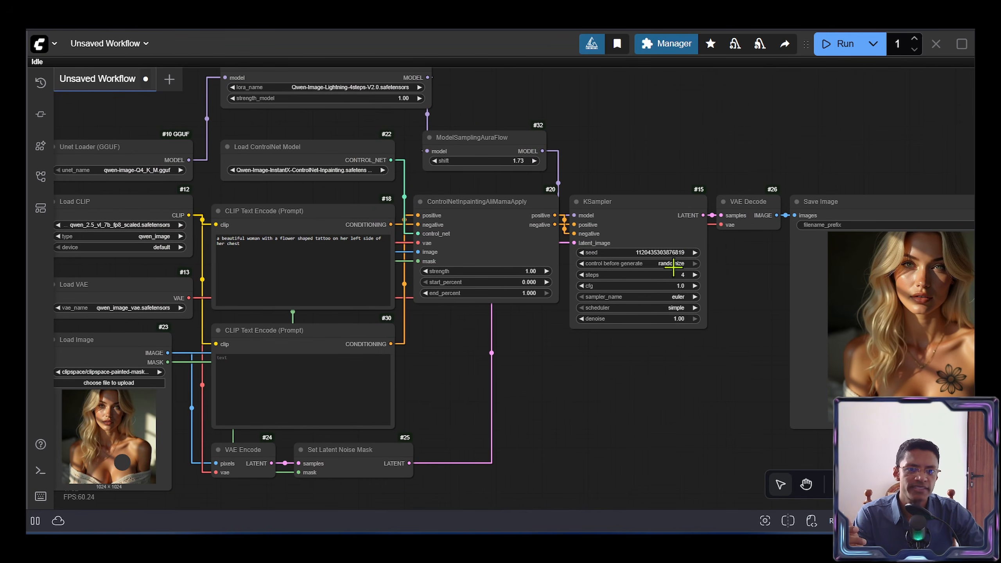
{"action": "left_click", "coordinate": [665, 263]}
{"action": "left_click", "coordinate": [709, 267]}
{"action": "scroll", "coordinate": [706, 364], "scroll_direction": "down", "scroll_amount": 3}
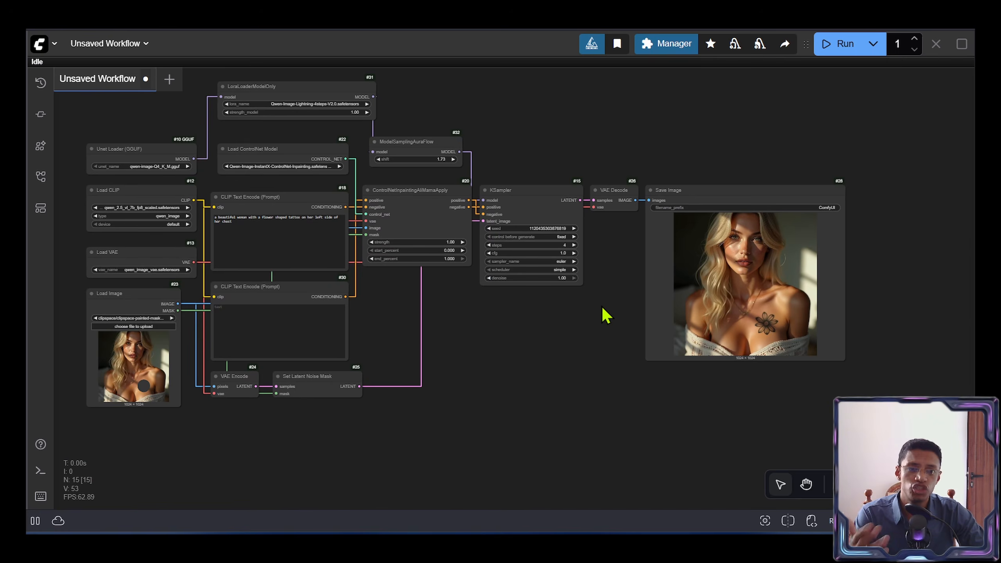
Switch to the file manager and preview ComfyUI_00108_.png in the ComfyUI output folder
{"action": "scroll", "coordinate": [881, 376], "scroll_direction": "up", "scroll_amount": 10}
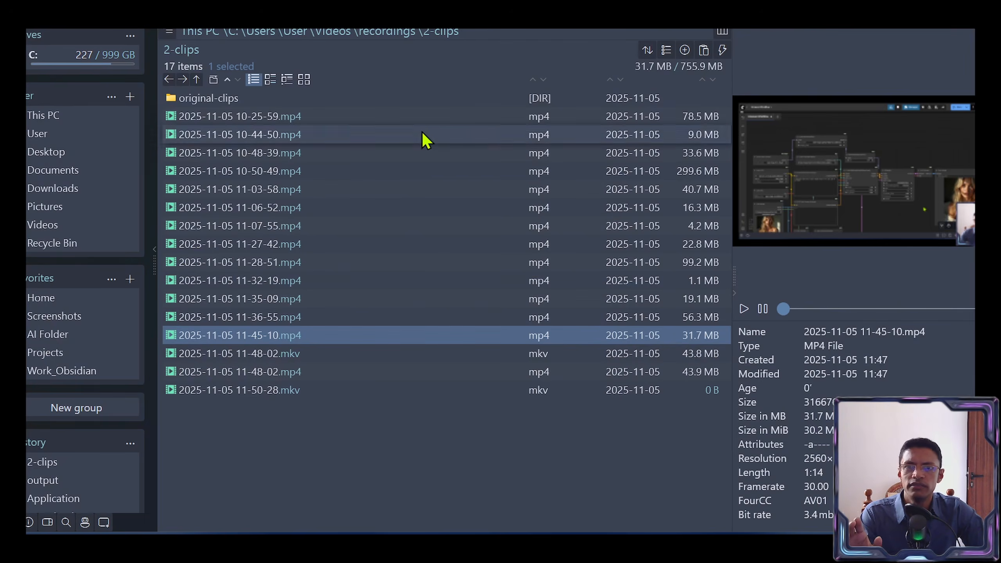
{"action": "left_click", "coordinate": [441, 17]}
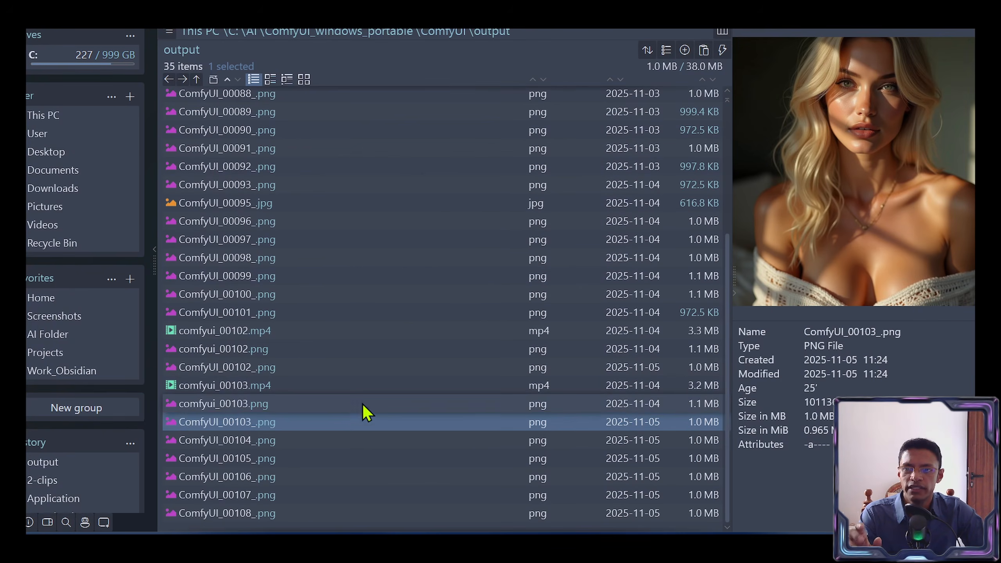
{"action": "left_click", "coordinate": [293, 514]}
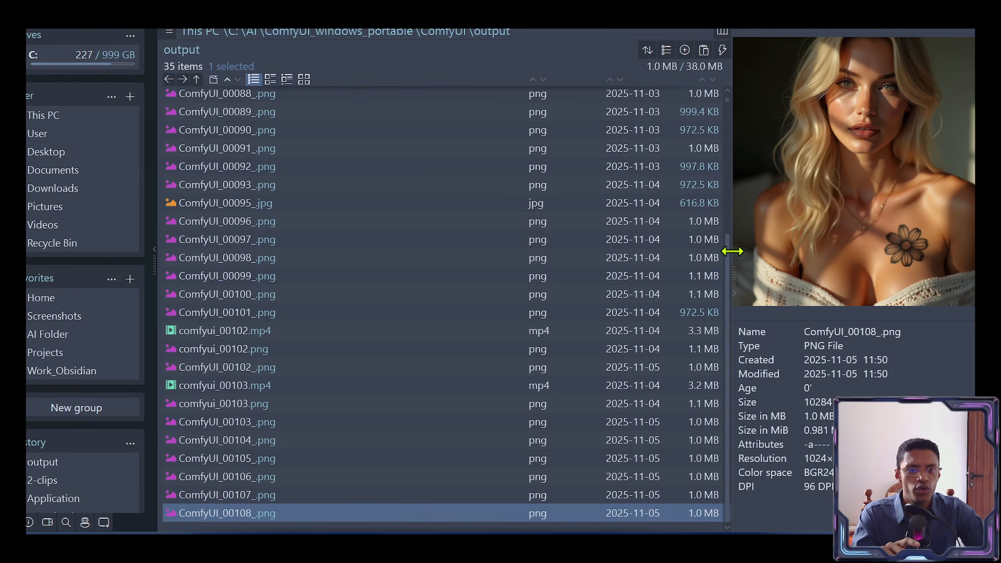
Enlarge the preview and compare the tattoo in ComfyUI_00107_.png with the one in ComfyUI_00108_.png, circling the area of difference
{"action": "left_click_drag", "start_coordinate": [730, 252], "coordinate": [528, 252]}
{"action": "left_click", "coordinate": [280, 497]}
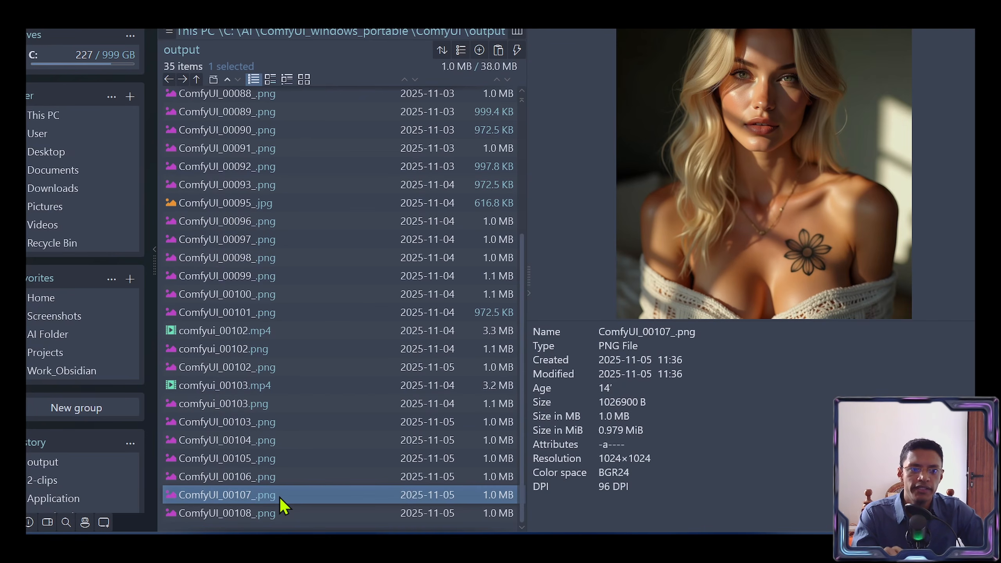
{"action": "key", "text": "Down"}
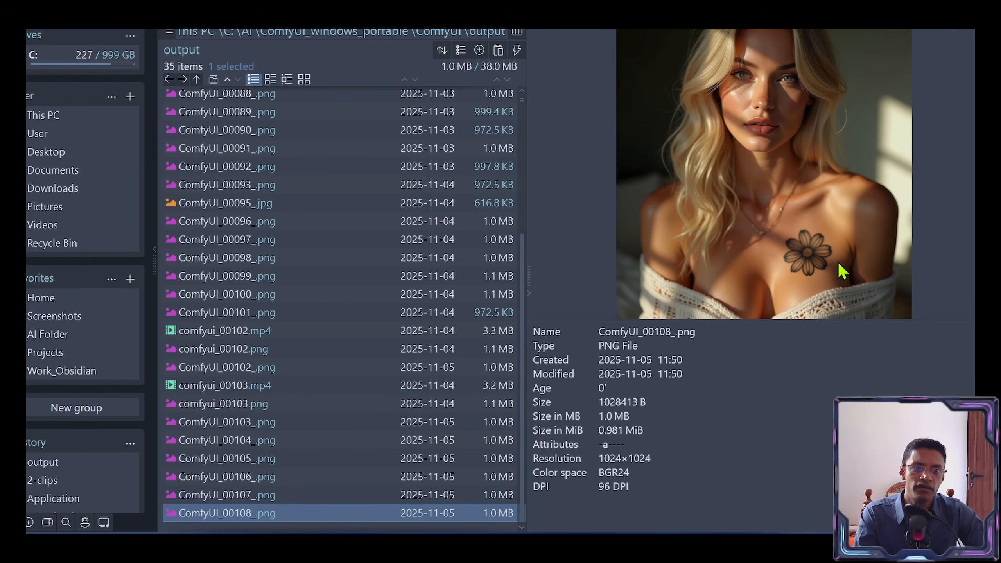
{"action": "key", "text": "Up"}
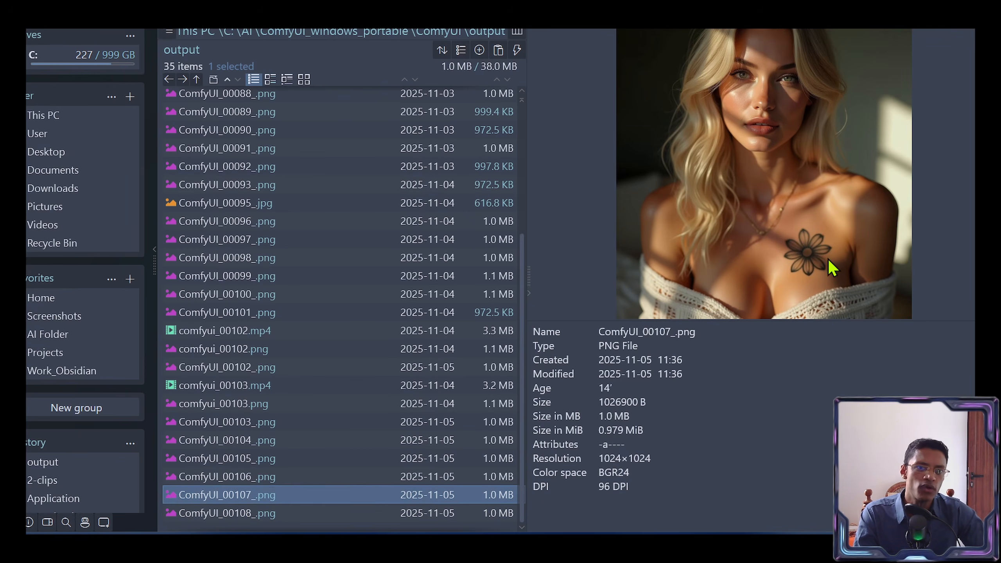
{"action": "key", "text": "ctrl+2"}
{"action": "left_click_drag", "start_coordinate": [841, 258], "coordinate": [835, 272]}
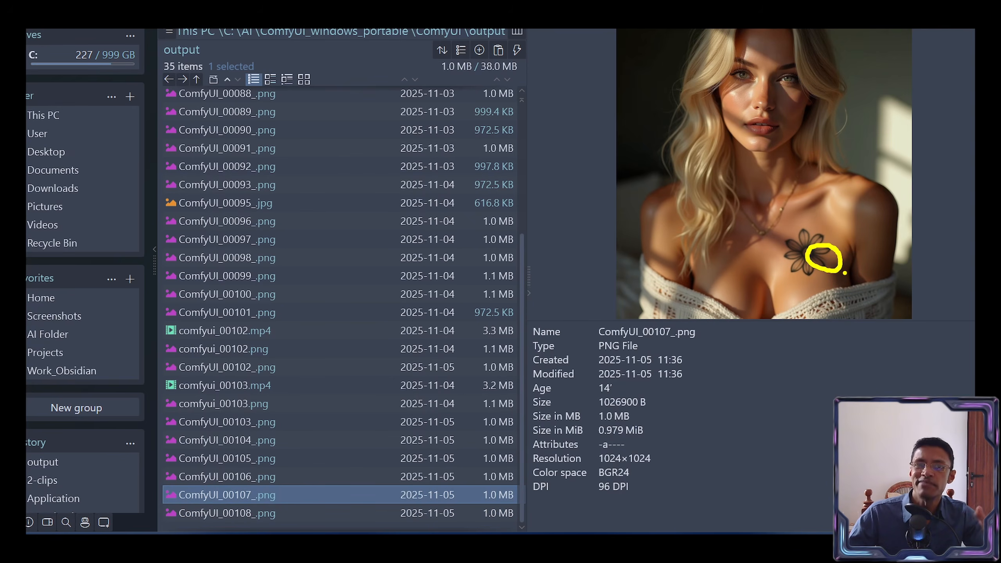
{"action": "key", "text": "Escape"}
Switch back to ComfyUI and set the ModelSamplingAuraFlow node's shift to 1.50
{"action": "left_click", "coordinate": [526, 546]}
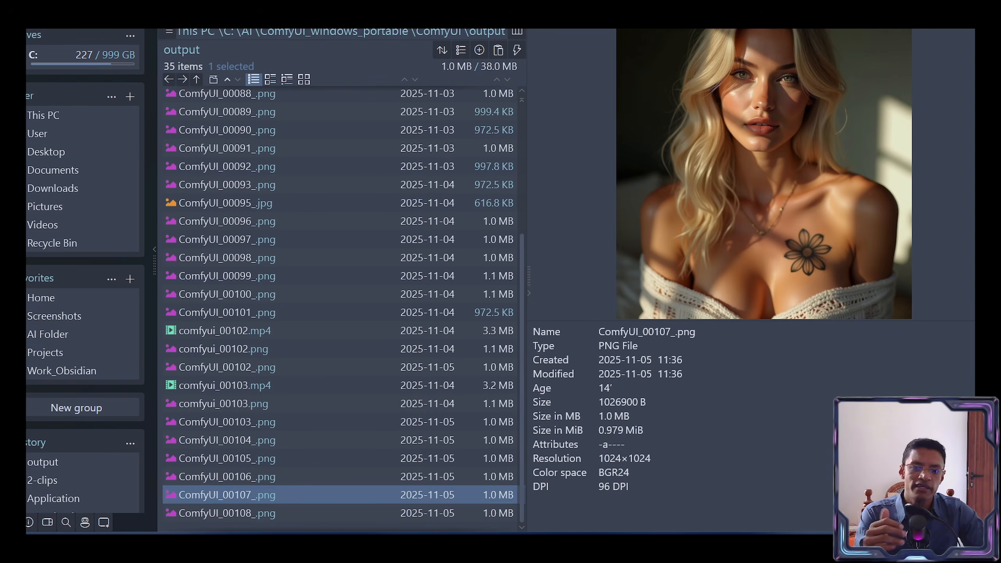
{"action": "scroll", "coordinate": [549, 373], "scroll_direction": "down", "scroll_amount": 7}
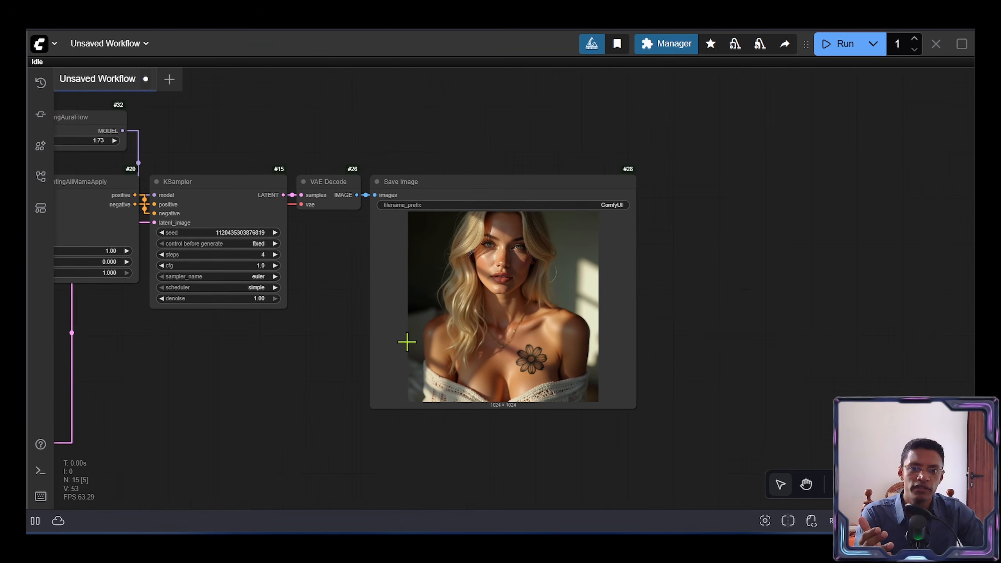
{"action": "left_click_drag", "start_coordinate": [408, 342], "coordinate": [430, 345]}
{"action": "scroll", "coordinate": [355, 221], "scroll_direction": "up", "scroll_amount": 5}
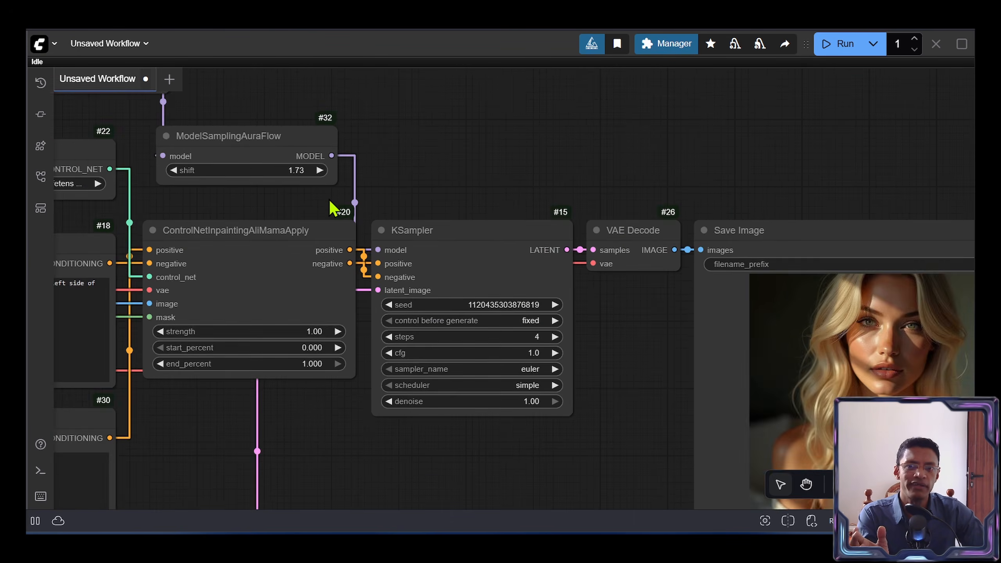
{"action": "left_click_drag", "start_coordinate": [389, 241], "coordinate": [258, 238]}
{"action": "scroll", "coordinate": [409, 252], "scroll_direction": "down", "scroll_amount": 1}
{"action": "left_click", "coordinate": [447, 238]}
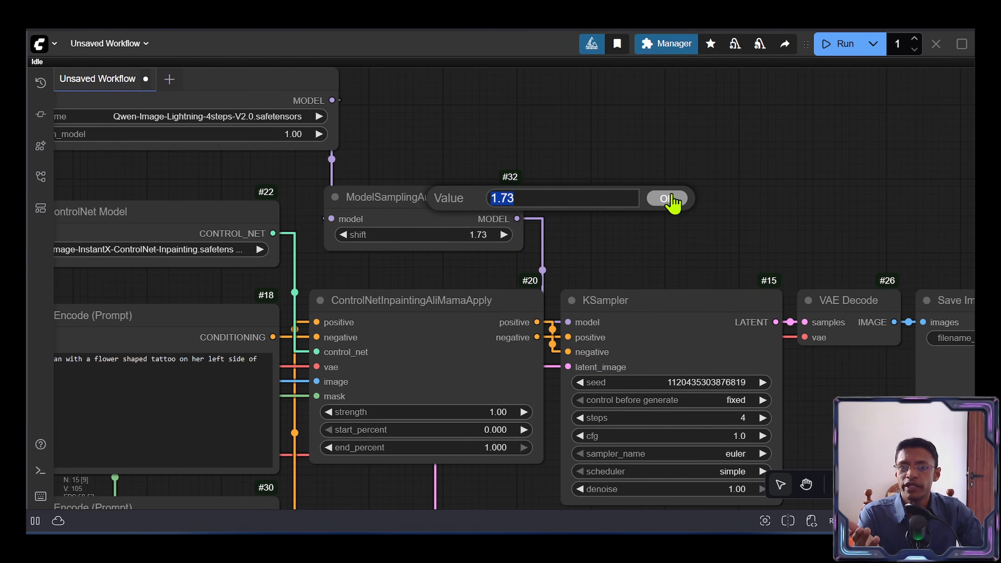
{"action": "left_click", "coordinate": [671, 200]}
{"action": "scroll", "coordinate": [759, 260], "scroll_direction": "down", "scroll_amount": 8}
{"action": "scroll", "coordinate": [631, 394], "scroll_direction": "up", "scroll_amount": 15}
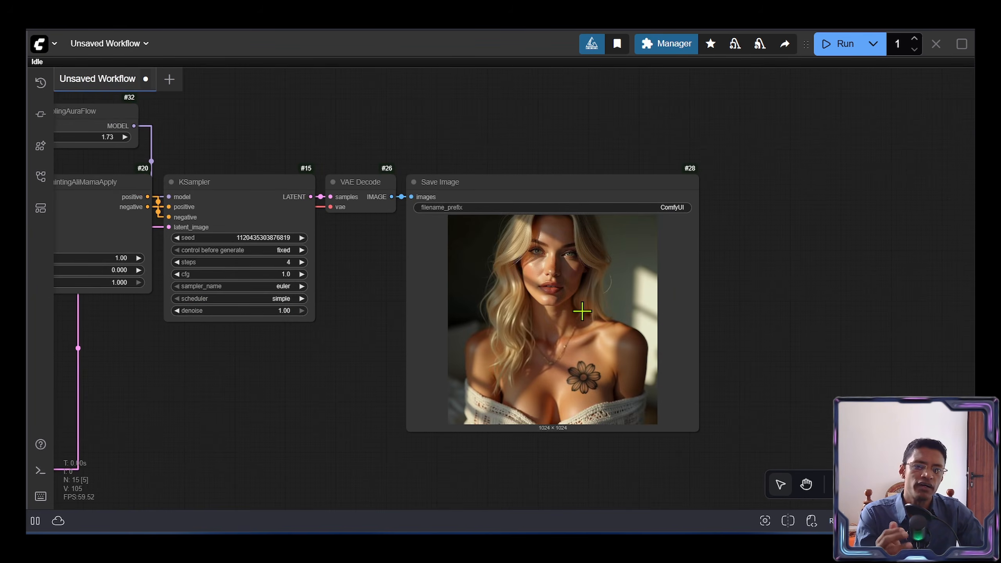
{"action": "scroll", "coordinate": [601, 398], "scroll_direction": "down", "scroll_amount": 8}
{"action": "scroll", "coordinate": [276, 233], "scroll_direction": "up", "scroll_amount": 8}
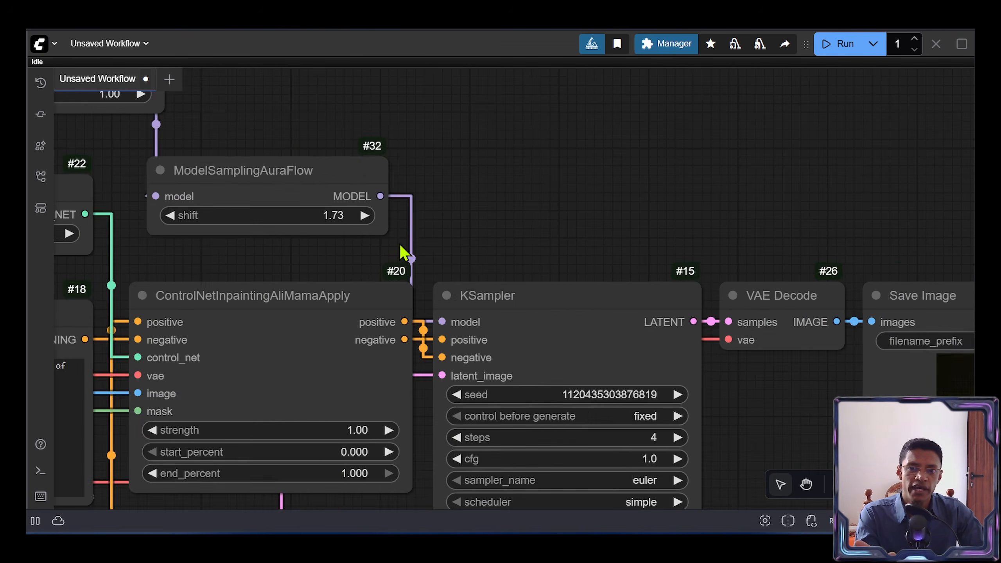
{"action": "left_click_drag", "start_coordinate": [324, 237], "coordinate": [547, 254]}
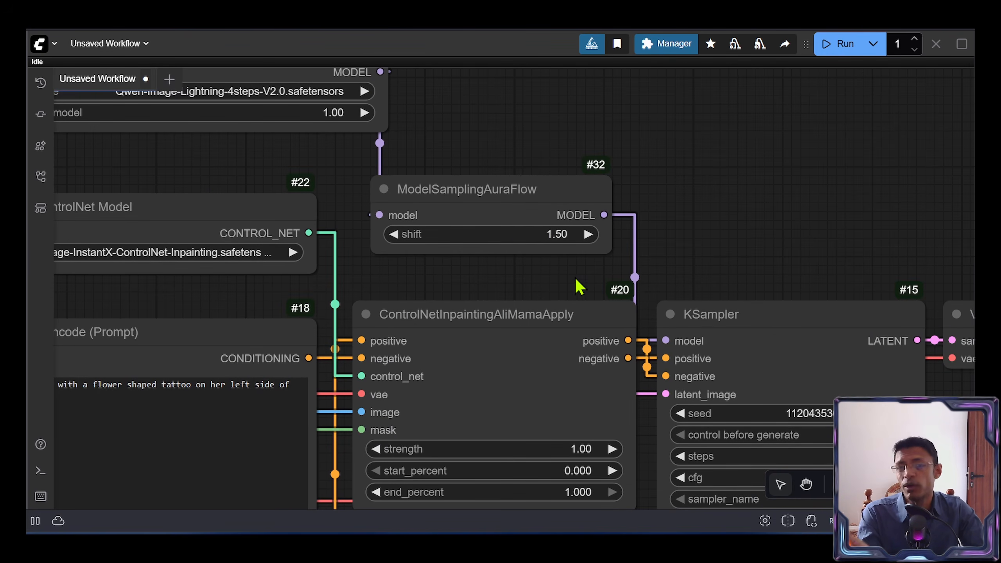
{"action": "scroll", "coordinate": [605, 275], "scroll_direction": "down", "scroll_amount": 10}
{"action": "scroll", "coordinate": [887, 378], "scroll_direction": "up", "scroll_amount": 6}
{"action": "left_click_drag", "start_coordinate": [886, 379], "coordinate": [681, 316]}
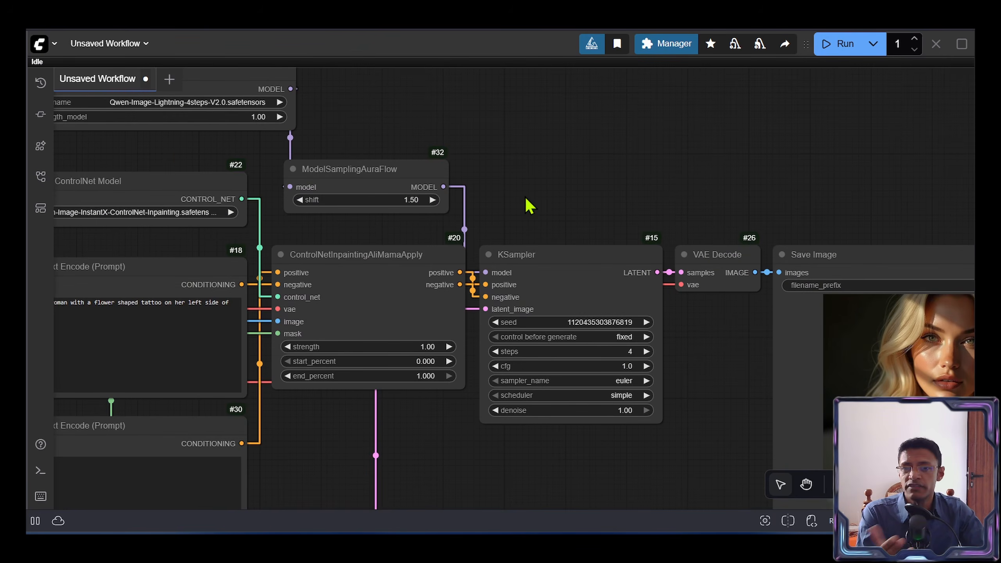
{"action": "left_click_drag", "start_coordinate": [528, 206], "coordinate": [594, 241]}
{"action": "scroll", "coordinate": [545, 275], "scroll_direction": "up", "scroll_amount": 5}
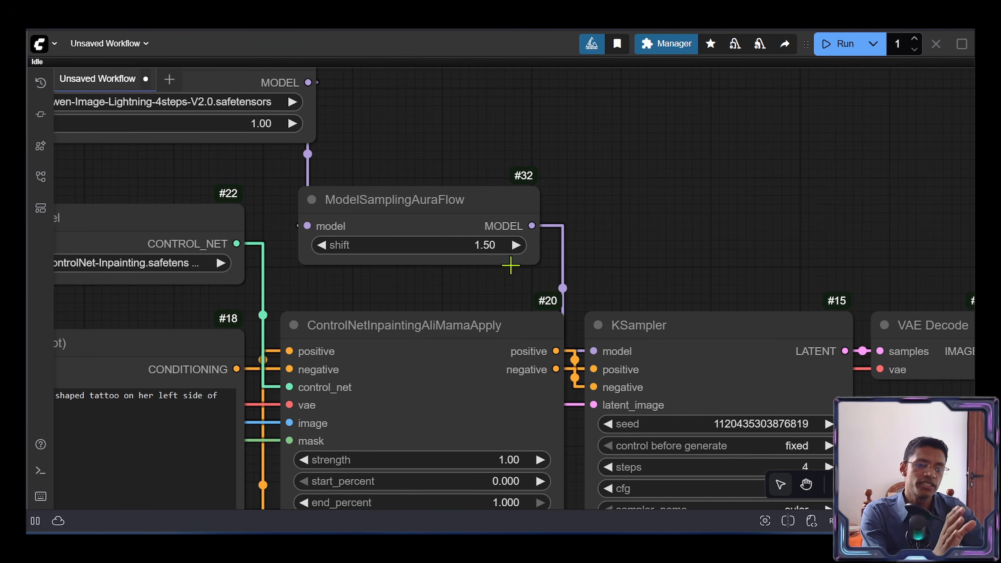
{"action": "scroll", "coordinate": [510, 264], "scroll_direction": "down", "scroll_amount": 7}
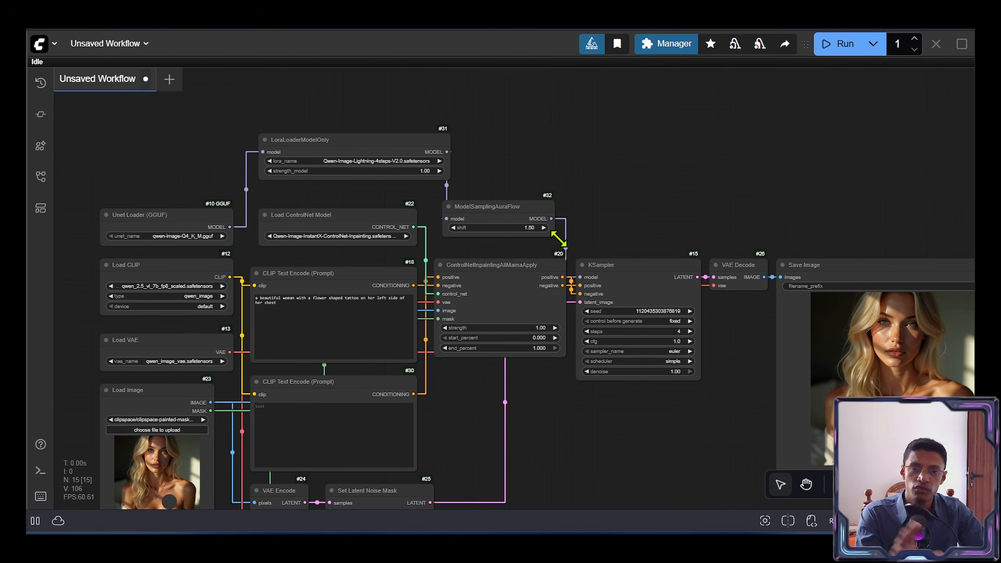
Bypass the ModelSamplingAuraFlow node
{"action": "left_click_drag", "start_coordinate": [624, 214], "coordinate": [567, 207]}
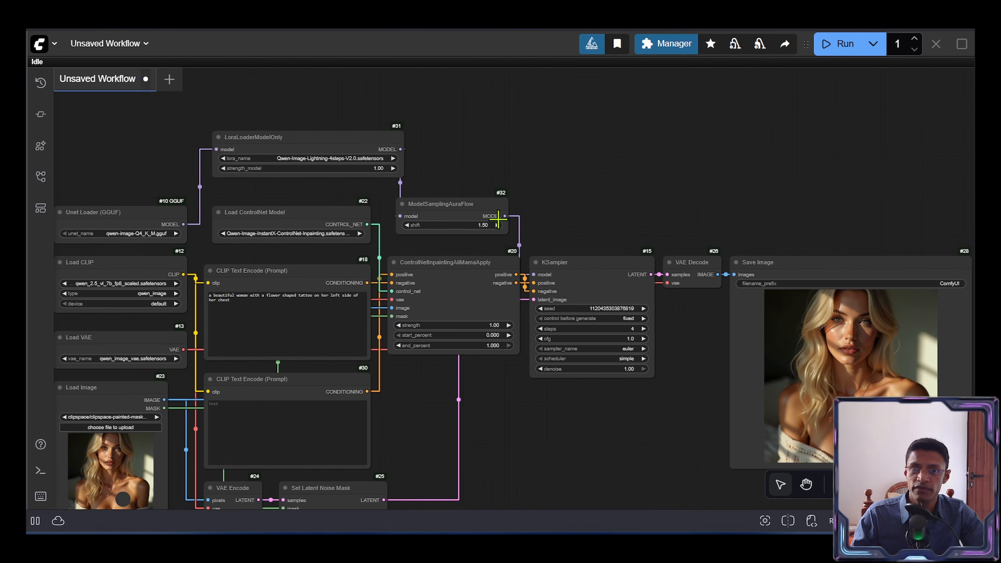
{"action": "left_click", "coordinate": [486, 204]}
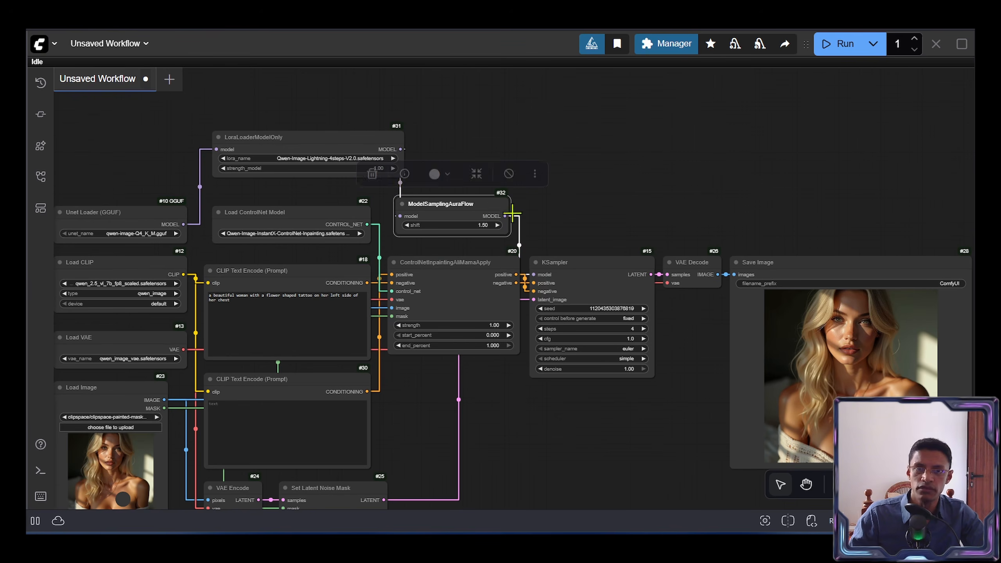
{"action": "left_click", "coordinate": [508, 175]}
{"action": "scroll", "coordinate": [594, 220], "scroll_direction": "up", "scroll_amount": 1}
{"action": "scroll", "coordinate": [594, 220], "scroll_direction": "down", "scroll_amount": 2}
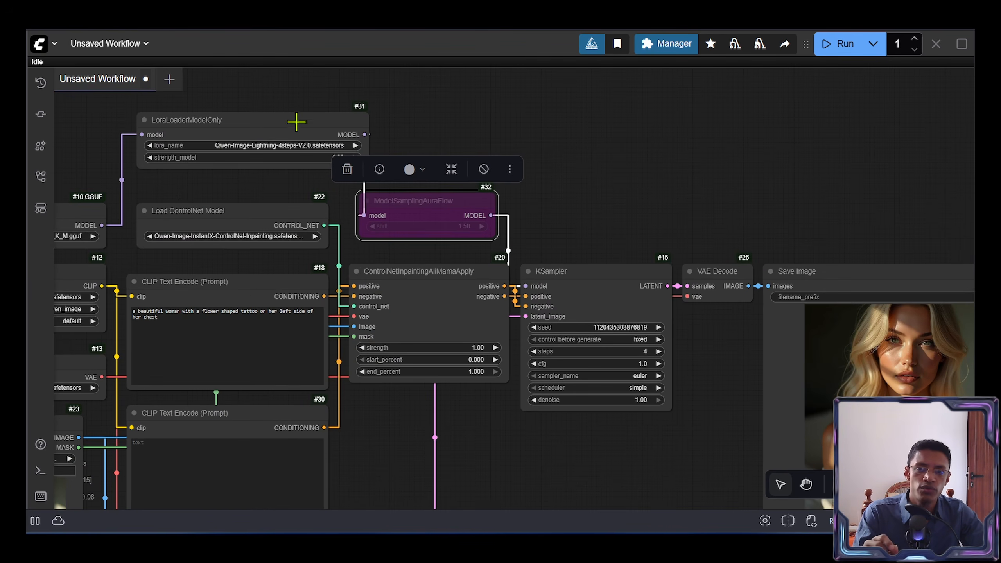
Bypass the LoraLoaderModelOnly node that loads the 4-step Lightning LoRA
{"action": "scroll", "coordinate": [178, 206], "scroll_direction": "up", "scroll_amount": 3}
{"action": "left_click", "coordinate": [173, 224]}
{"action": "left_click", "coordinate": [384, 130]}
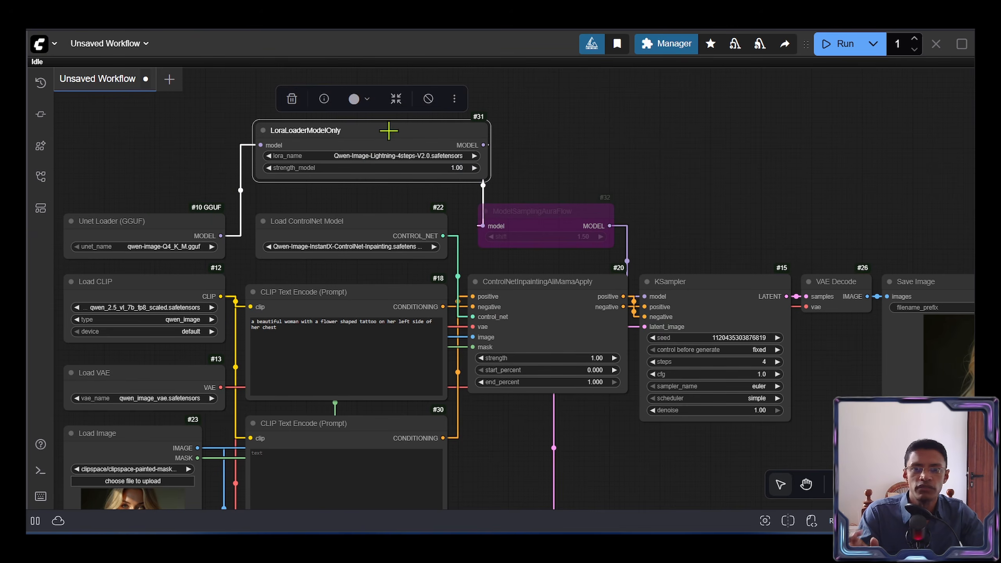
{"action": "scroll", "coordinate": [603, 182], "scroll_direction": "right", "scroll_amount": 5}
{"action": "left_click", "coordinate": [598, 261]}
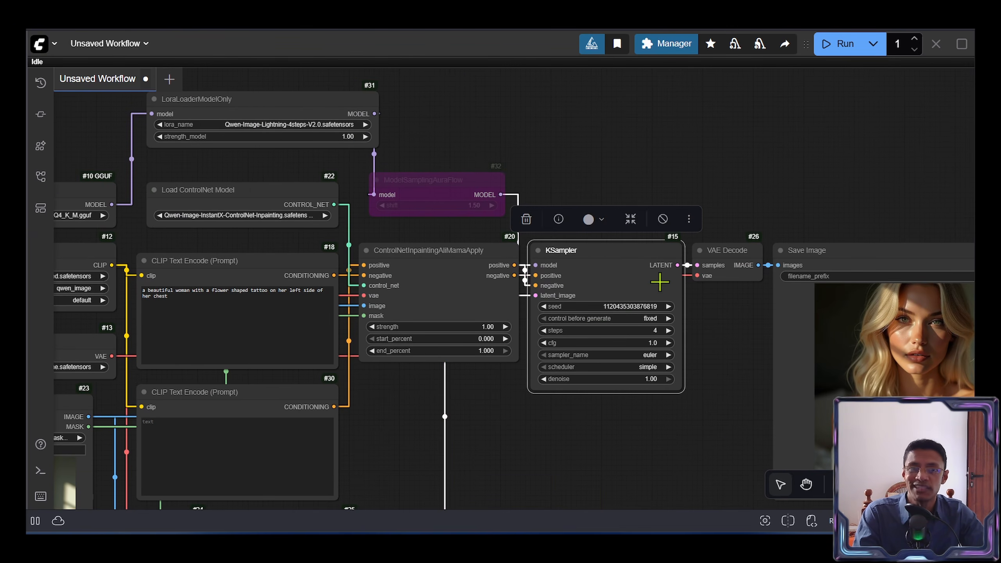
{"action": "left_click", "coordinate": [630, 219]}
{"action": "left_click", "coordinate": [396, 159]}
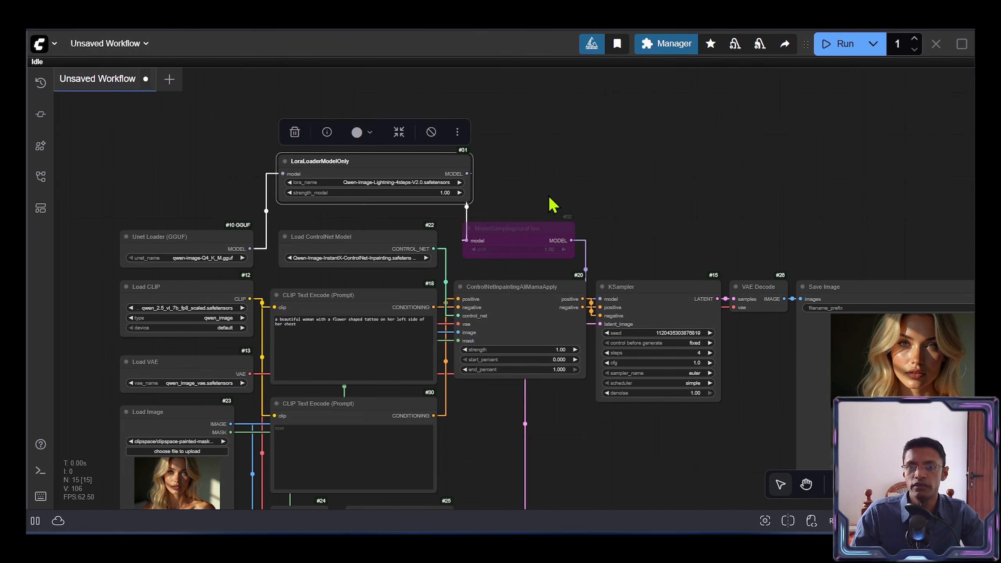
{"action": "left_click", "coordinate": [431, 132]}
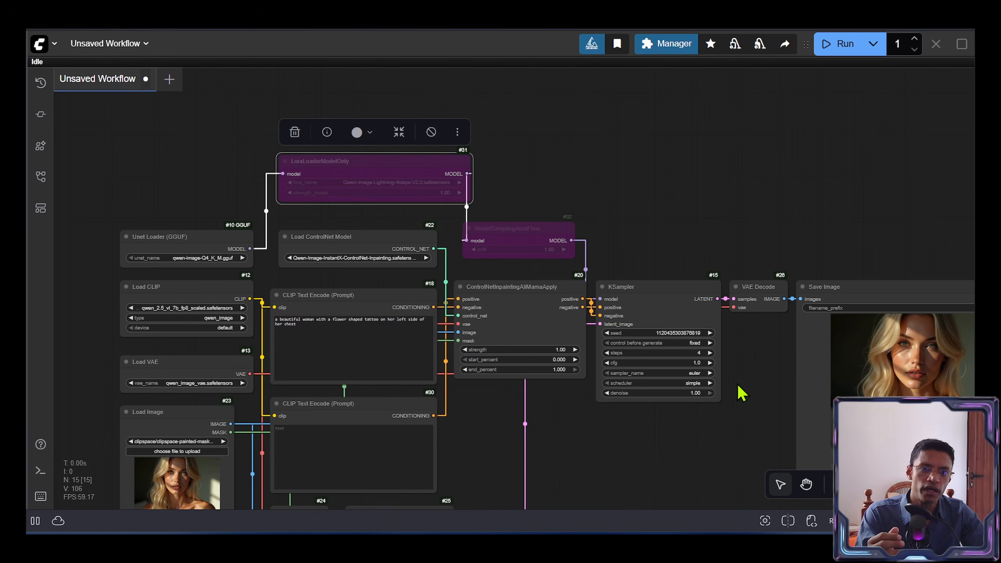
Re-enable the bypassed LoraLoaderModelOnly and ModelSamplingAuraFlow nodes
{"action": "scroll", "coordinate": [729, 367], "scroll_direction": "up", "scroll_amount": 6}
{"action": "scroll", "coordinate": [657, 333], "scroll_direction": "down", "scroll_amount": 5}
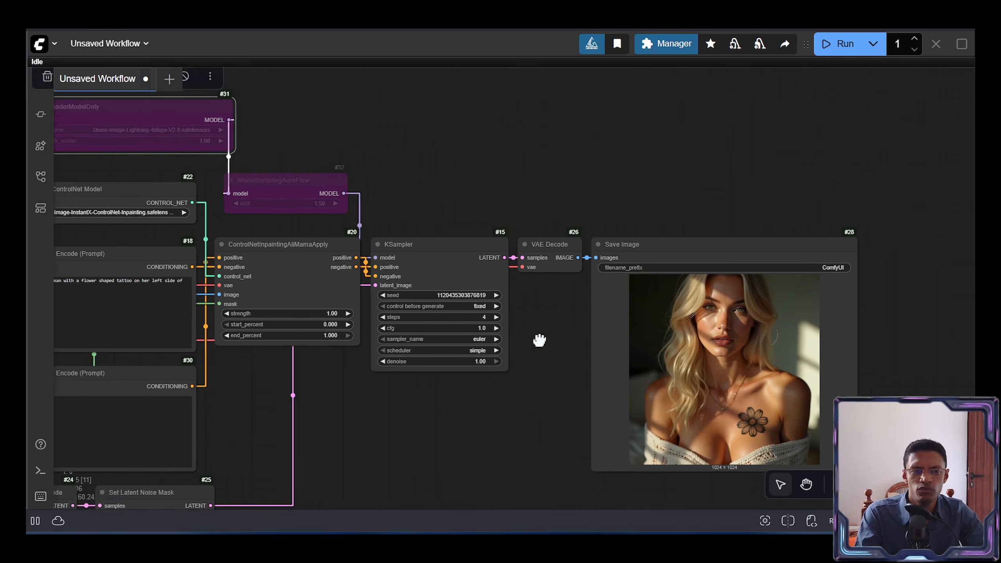
{"action": "scroll", "coordinate": [538, 339], "scroll_direction": "up", "scroll_amount": 1}
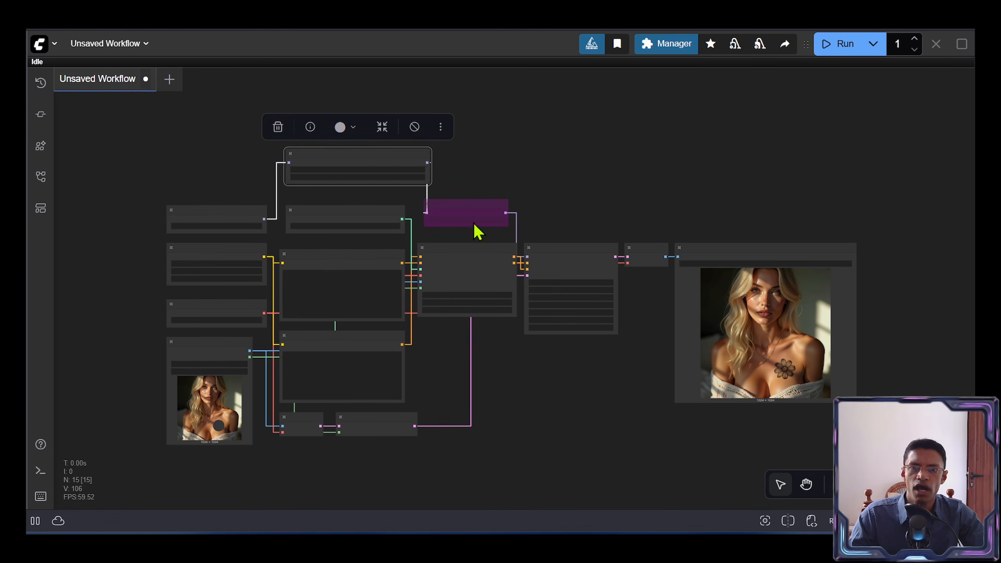
{"action": "left_click", "coordinate": [473, 204]}
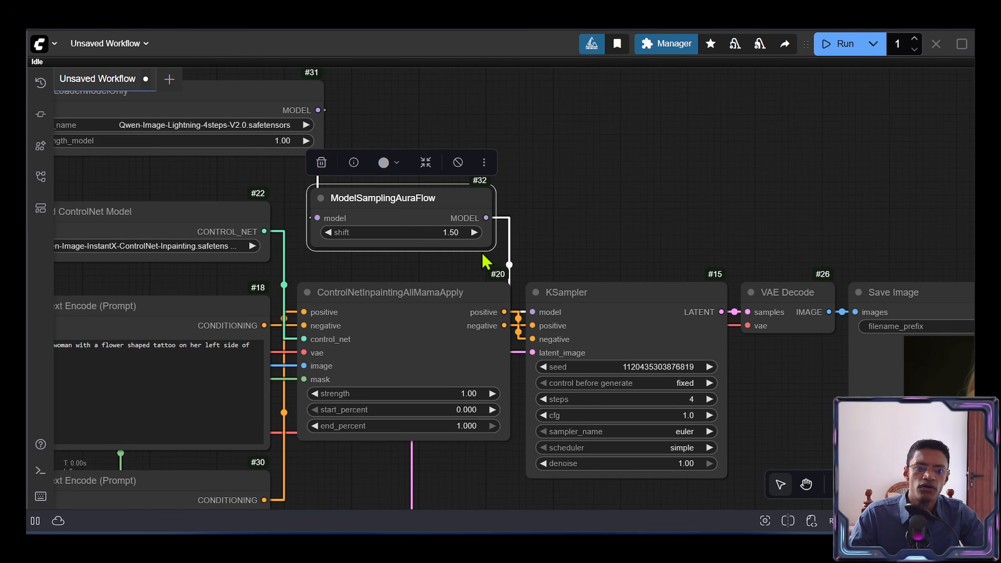
Examine the edge of the painted chest mask on the Load Image node's picture
{"action": "scroll", "coordinate": [617, 242], "scroll_direction": "down", "scroll_amount": 3}
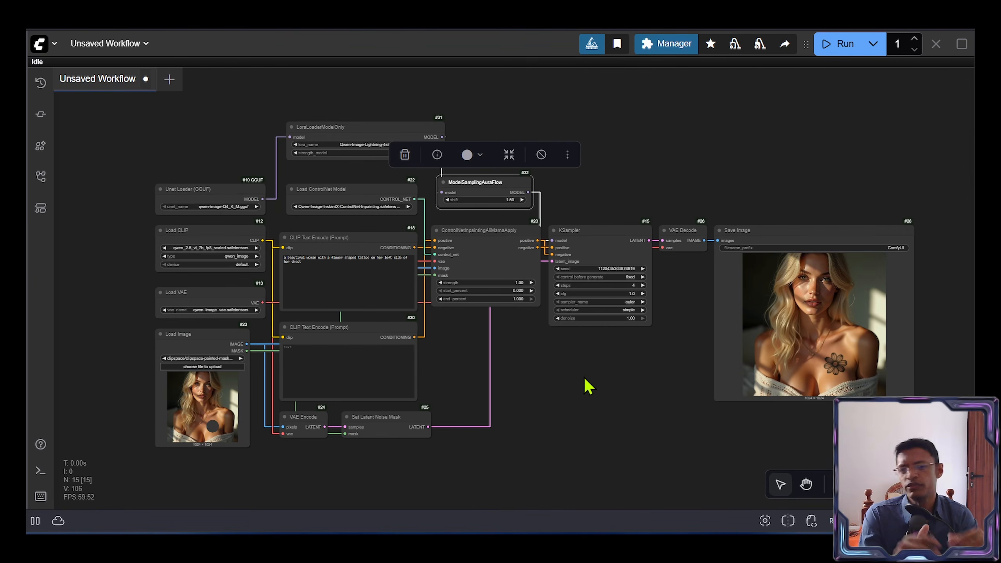
{"action": "left_click_drag", "start_coordinate": [520, 434], "coordinate": [642, 342]}
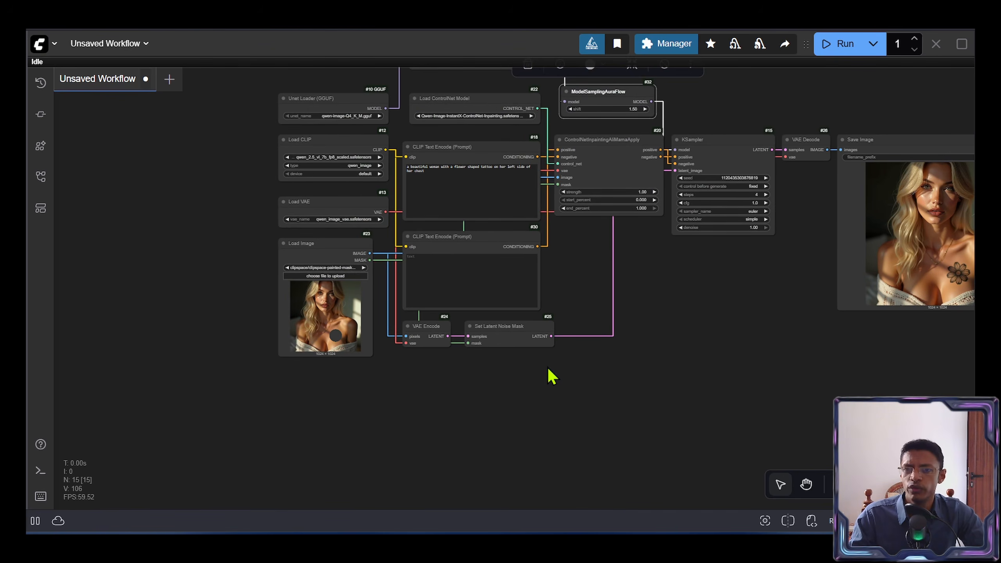
{"action": "scroll", "coordinate": [331, 331], "scroll_direction": "up", "scroll_amount": 15}
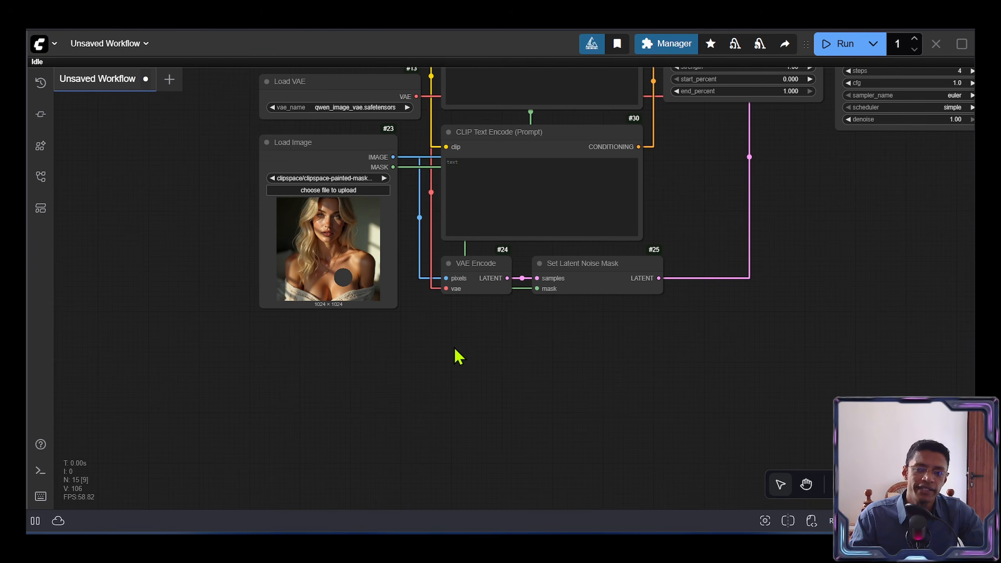
{"action": "scroll", "coordinate": [276, 236], "scroll_direction": "up", "scroll_amount": 7}
{"action": "scroll", "coordinate": [332, 282], "scroll_direction": "up", "scroll_amount": 10}
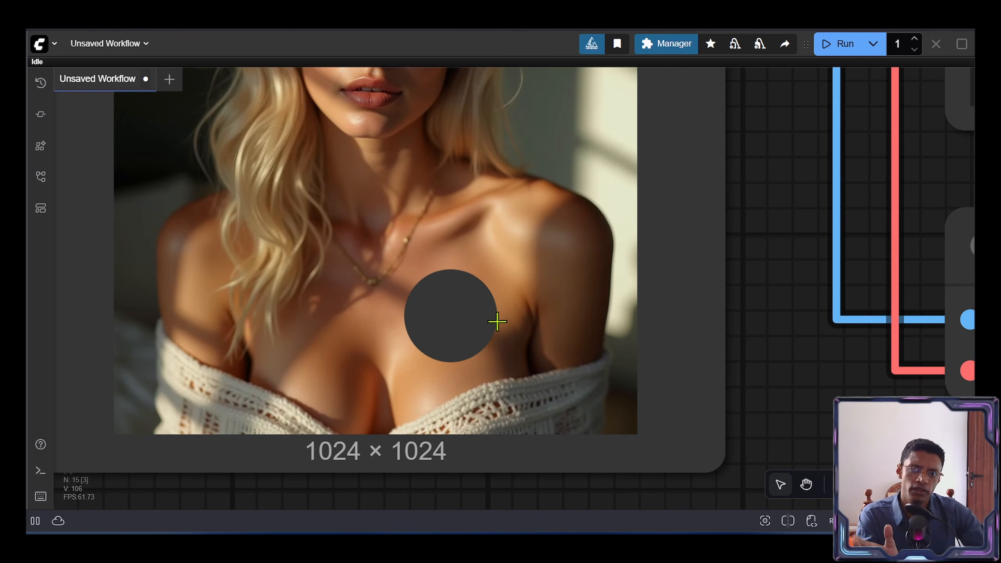
{"action": "scroll", "coordinate": [560, 315], "scroll_direction": "down", "scroll_amount": 9}
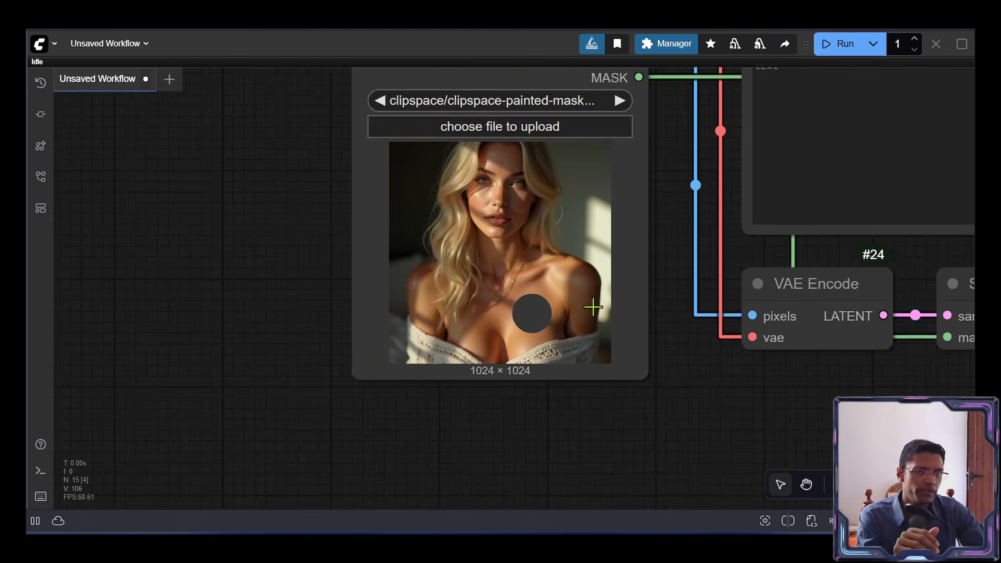
{"action": "scroll", "coordinate": [552, 355], "scroll_direction": "down", "scroll_amount": 3}
Search the node library for blur and add a Grow Mask With Blur node to the workflow
{"action": "double_click", "coordinate": [487, 412]}
{"action": "type", "text": "blur"}
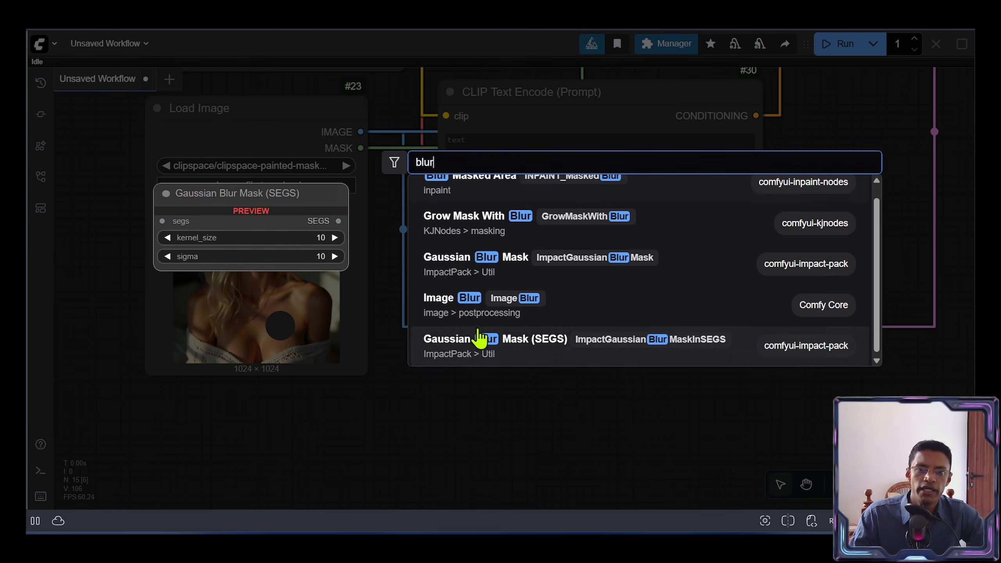
{"action": "left_click", "coordinate": [480, 235]}
{"action": "left_click_drag", "start_coordinate": [753, 252], "coordinate": [619, 271]}
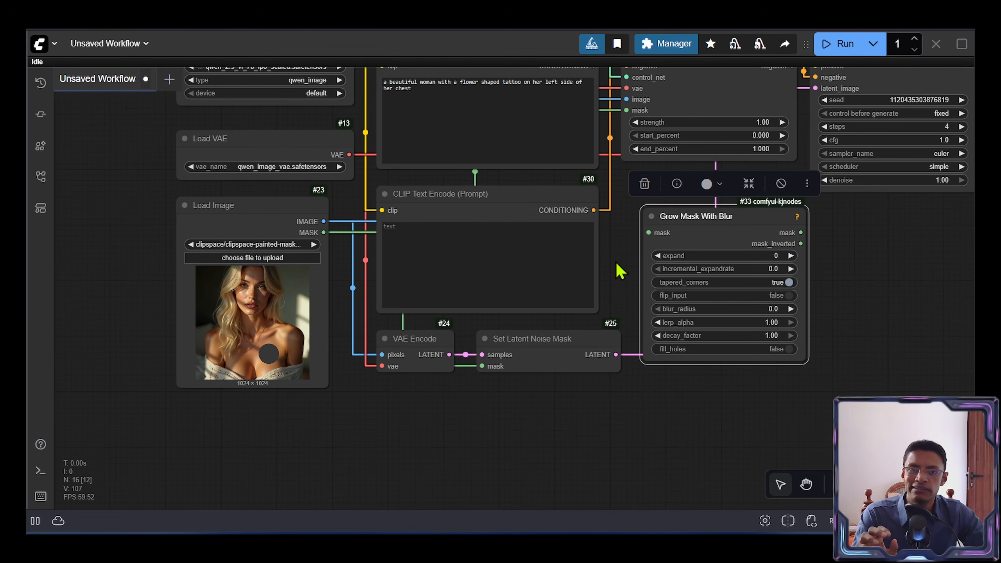
Place Grow Mask With Blur below VAE Encode and move Set Latent Noise Mask farther away from VAE Encode
{"action": "left_click_drag", "start_coordinate": [444, 390], "coordinate": [536, 357]}
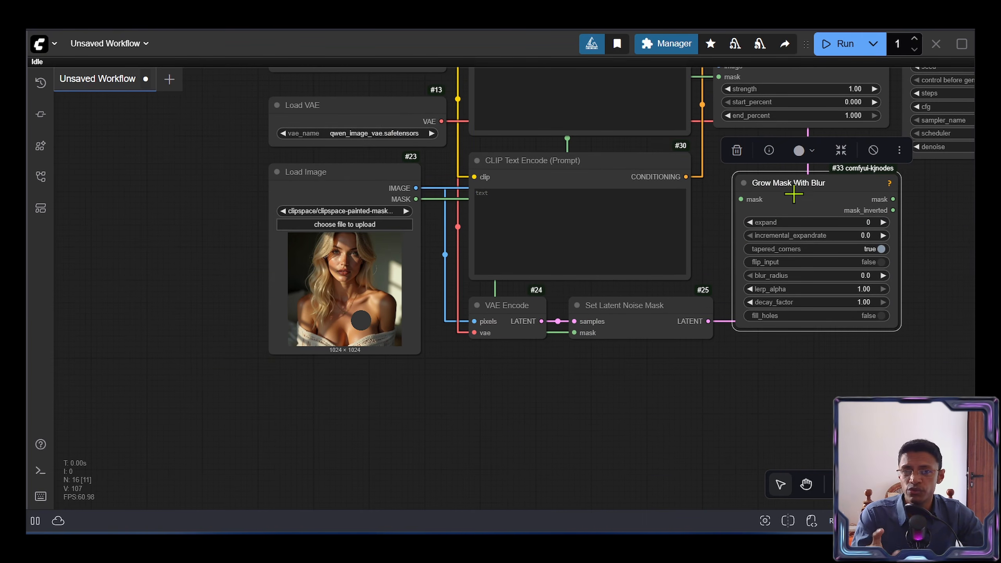
{"action": "scroll", "coordinate": [587, 316], "scroll_direction": "up", "scroll_amount": 6}
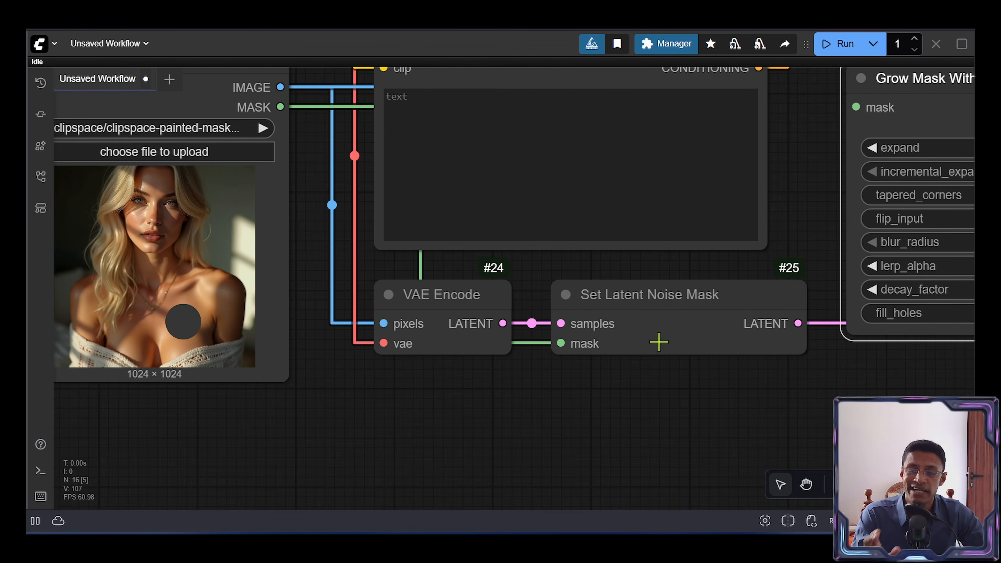
{"action": "scroll", "coordinate": [657, 350], "scroll_direction": "down", "scroll_amount": 6}
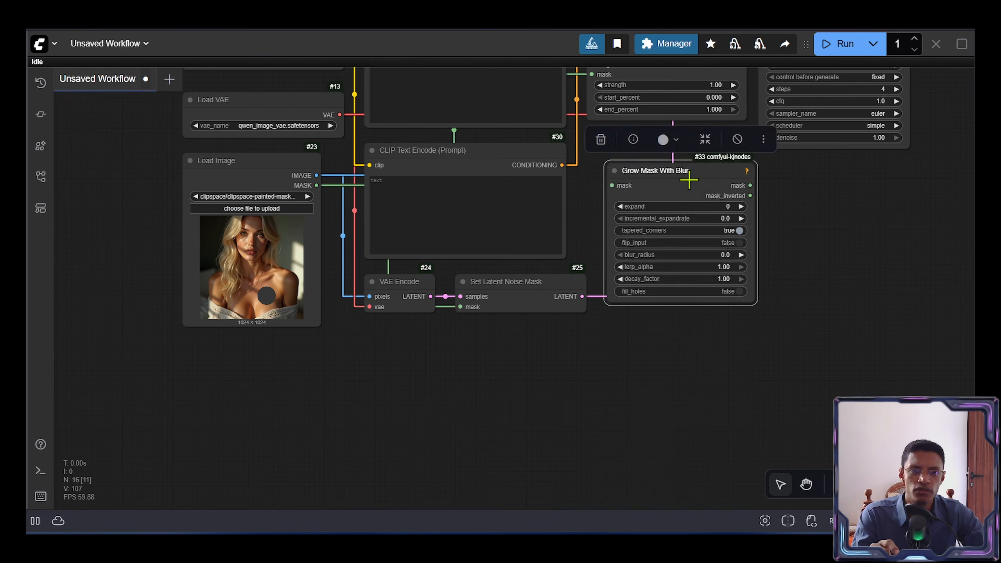
{"action": "left_click_drag", "start_coordinate": [690, 178], "coordinate": [439, 382]}
{"action": "left_click_drag", "start_coordinate": [511, 281], "coordinate": [671, 281]}
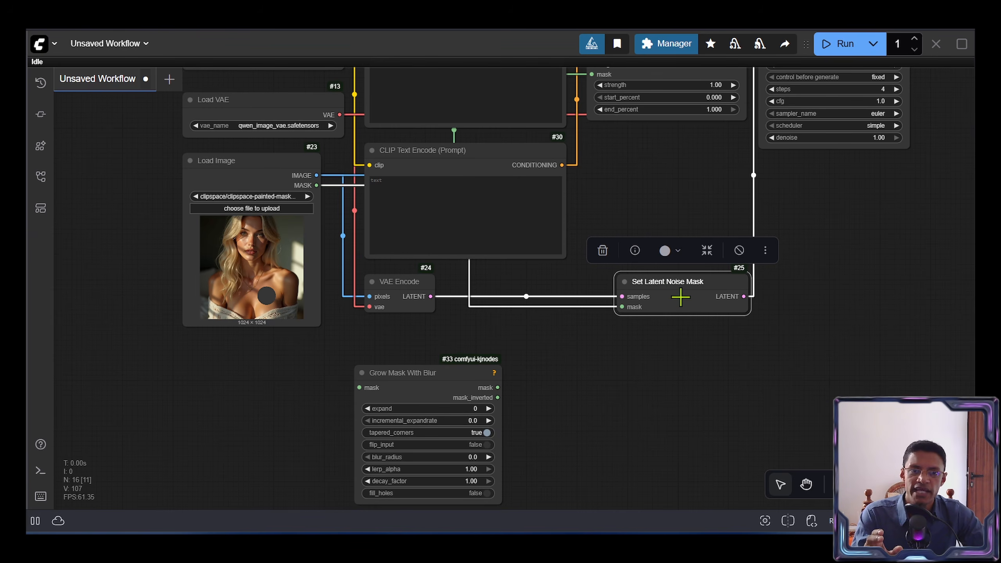
Route the Load Image mask through Grow Mask With Blur into Set Latent Noise Mask and ControlNetInpaintingAliMamaApply
{"action": "left_click_drag", "start_coordinate": [435, 384], "coordinate": [525, 334]}
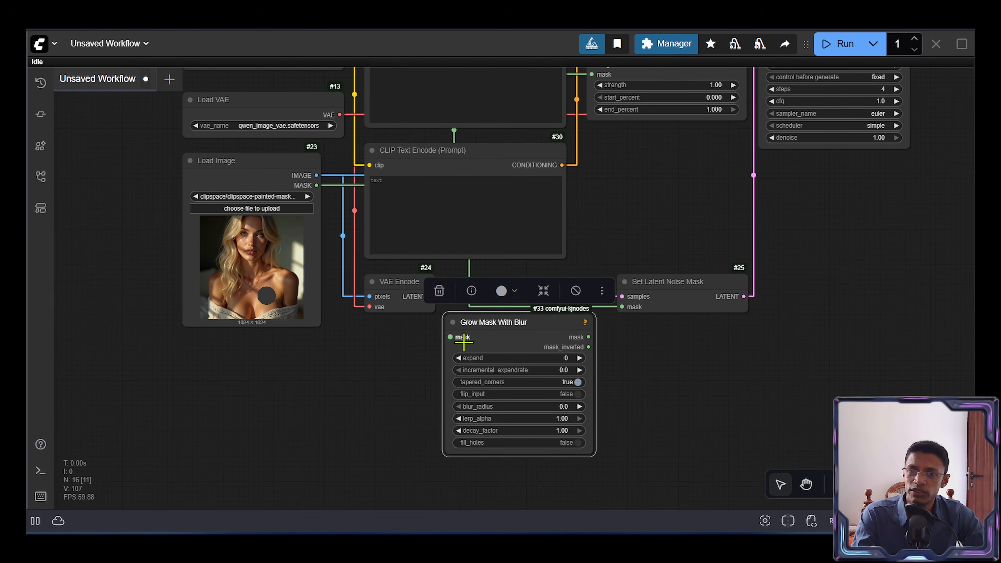
{"action": "left_click_drag", "start_coordinate": [315, 184], "coordinate": [652, 286]}
{"action": "scroll", "coordinate": [450, 338], "scroll_direction": "up", "scroll_amount": 3}
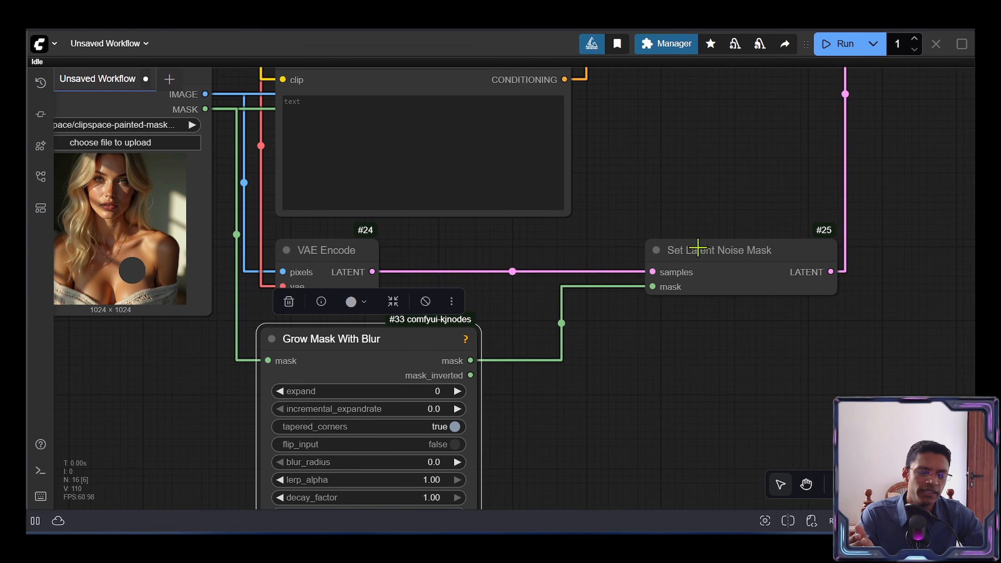
{"action": "scroll", "coordinate": [705, 247], "scroll_direction": "down", "scroll_amount": 5}
{"action": "scroll", "coordinate": [571, 213], "scroll_direction": "up", "scroll_amount": 4}
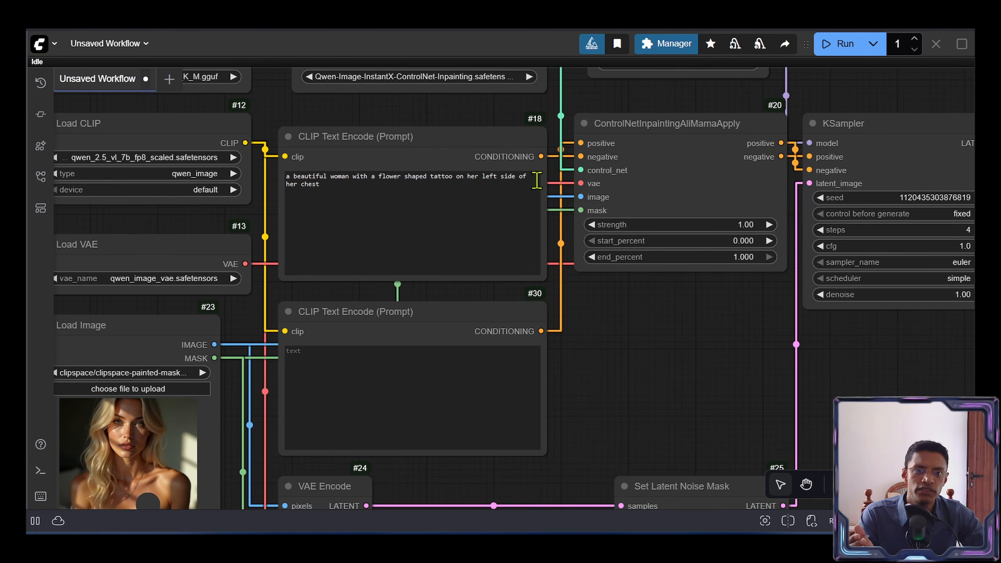
{"action": "scroll", "coordinate": [584, 287], "scroll_direction": "down", "scroll_amount": 5}
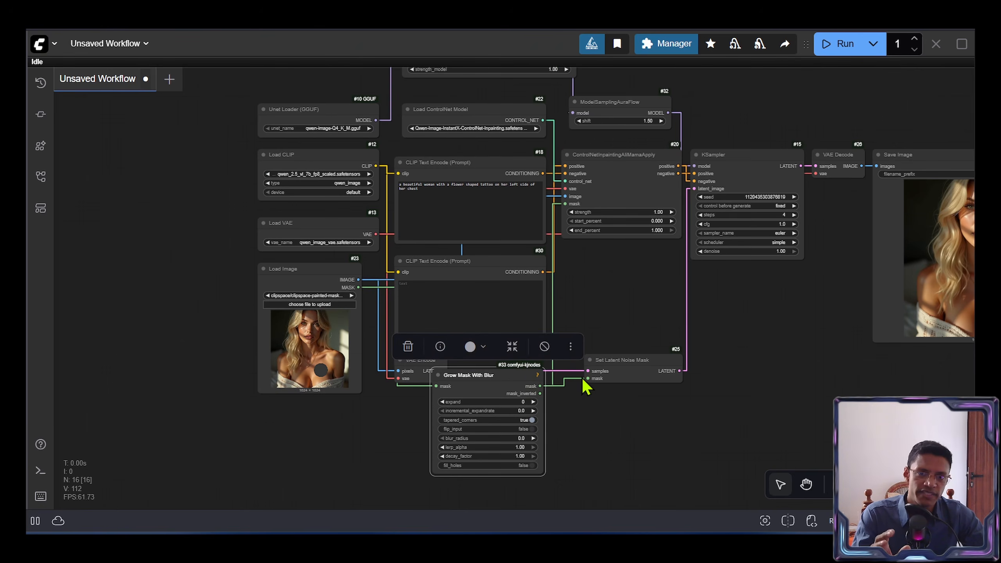
Set expand to 3 and blur_radius to 10 on the Grow Mask With Blur node
{"action": "scroll", "coordinate": [532, 436], "scroll_direction": "up", "scroll_amount": 3}
{"action": "scroll", "coordinate": [541, 339], "scroll_direction": "up", "scroll_amount": 3}
{"action": "scroll", "coordinate": [540, 336], "scroll_direction": "up", "scroll_amount": 2}
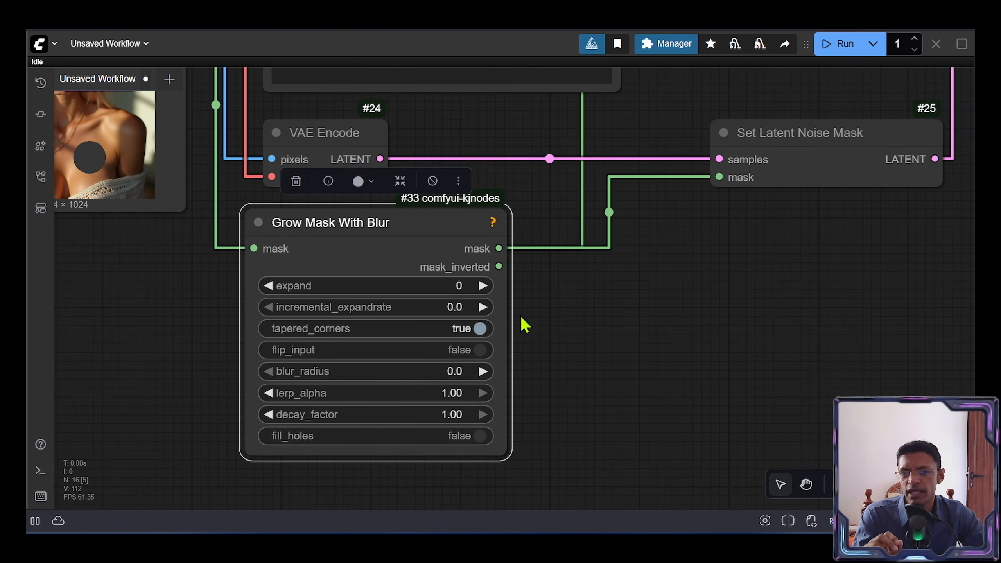
{"action": "left_click", "coordinate": [458, 286]}
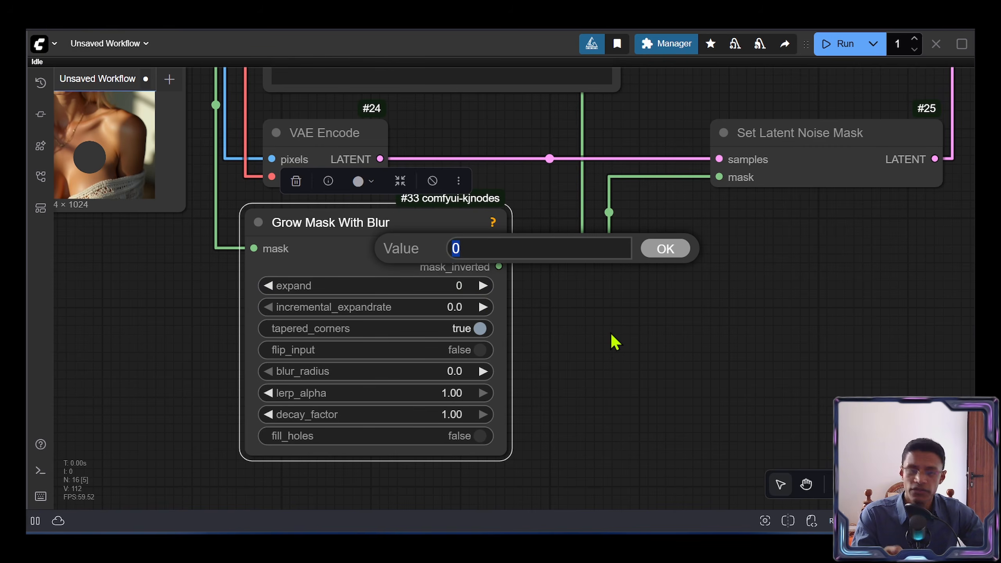
{"action": "type", "text": "3"}
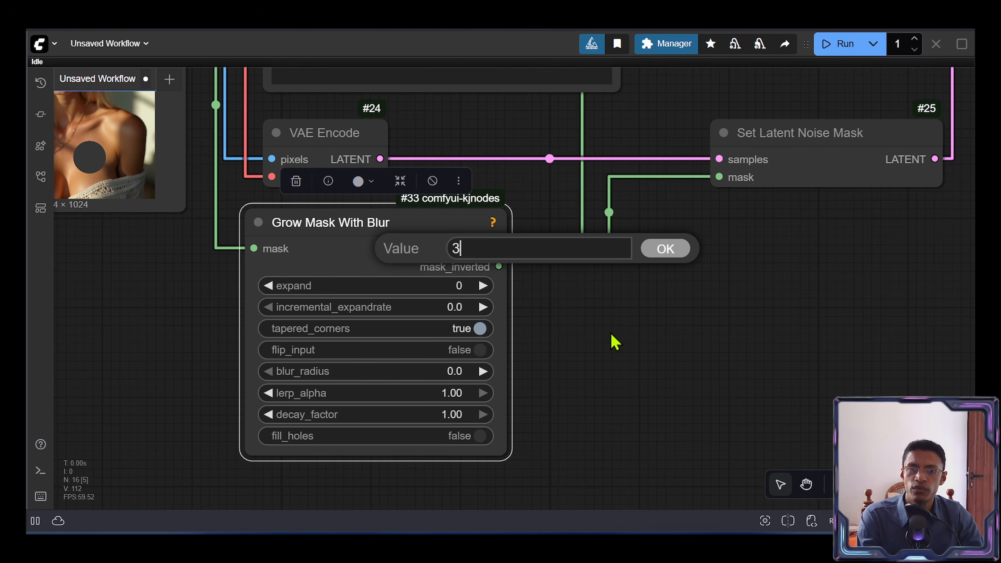
{"action": "key", "text": "Return"}
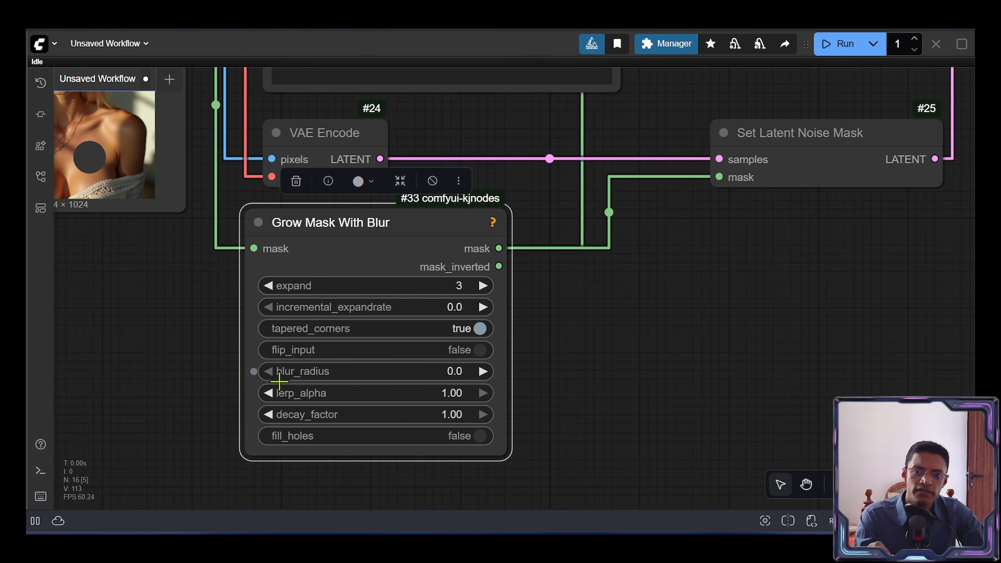
{"action": "left_click", "coordinate": [354, 377]}
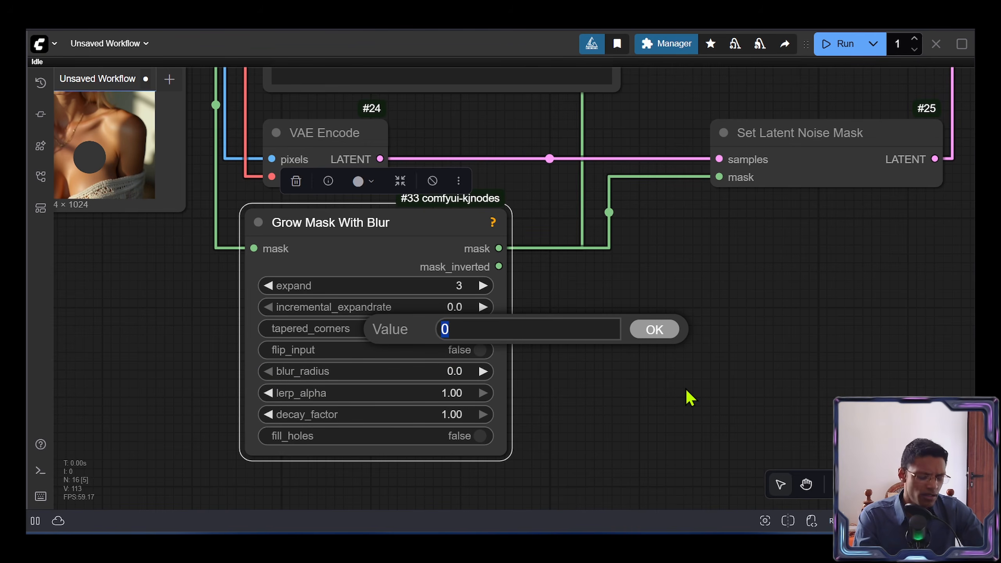
{"action": "type", "text": "10"}
{"action": "key", "text": "Return"}
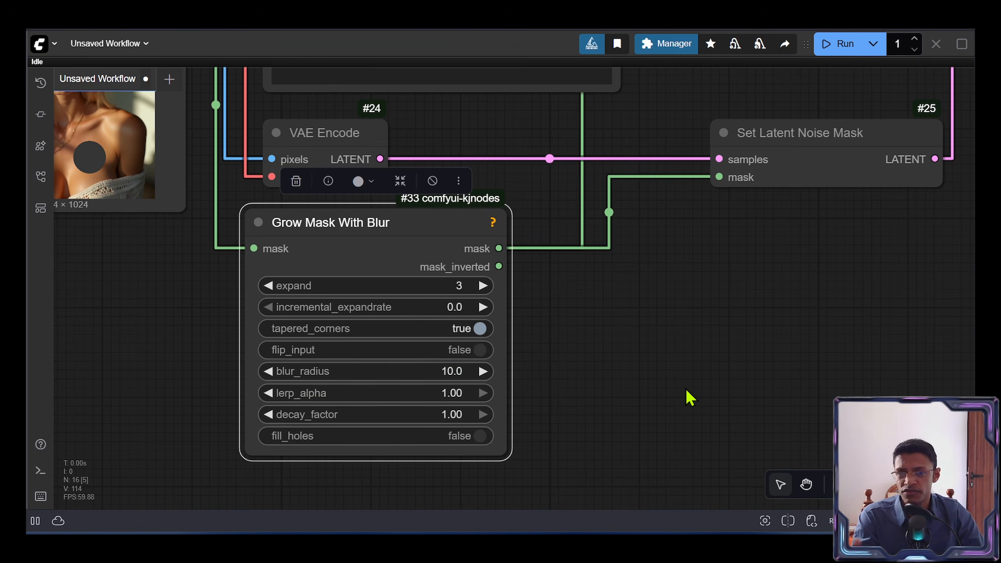
Chain Convert Mask to Image and Preview Image nodes onto Grow Mask With Blur's mask output and run the workflow
{"action": "scroll", "coordinate": [592, 324], "scroll_direction": "down", "scroll_amount": 3}
{"action": "left_click_drag", "start_coordinate": [406, 277], "coordinate": [548, 300]}
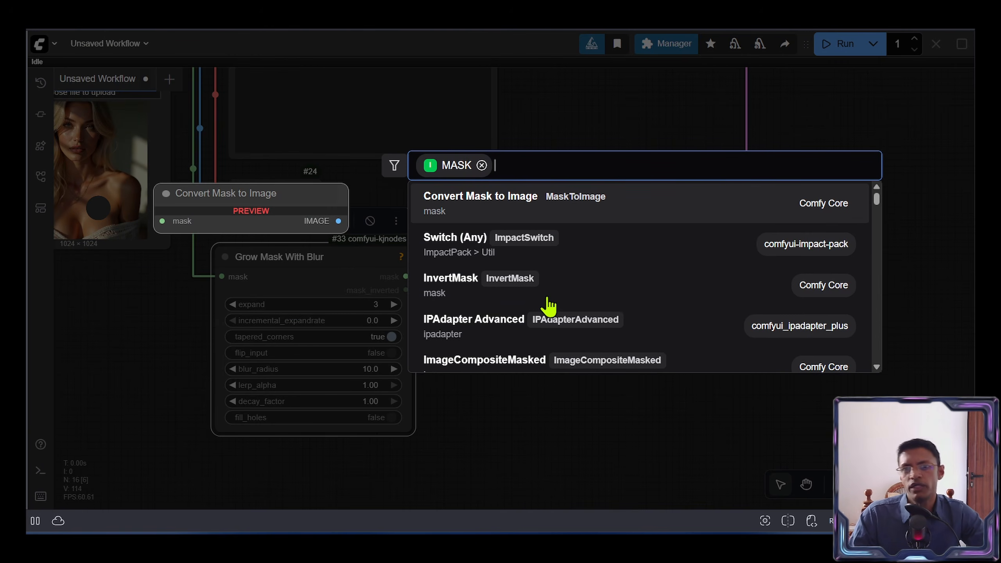
{"action": "left_click", "coordinate": [501, 207]}
{"action": "left_click_drag", "start_coordinate": [624, 289], "coordinate": [652, 269]}
{"action": "left_click", "coordinate": [585, 207]}
{"action": "scroll", "coordinate": [775, 326], "scroll_direction": "down", "scroll_amount": 1}
{"action": "key", "text": "ctrl+Return"}
Examine the edge of the blurred mask in Preview Image and the flower tattoo on the Save Image result
{"action": "left_click_drag", "start_coordinate": [773, 339], "coordinate": [718, 321]}
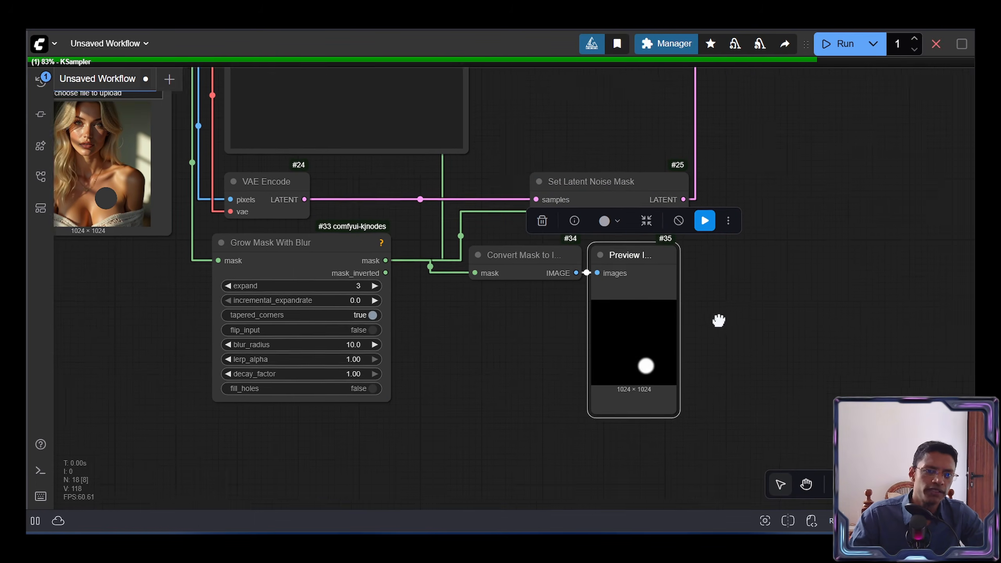
{"action": "scroll", "coordinate": [654, 354], "scroll_direction": "up", "scroll_amount": 15}
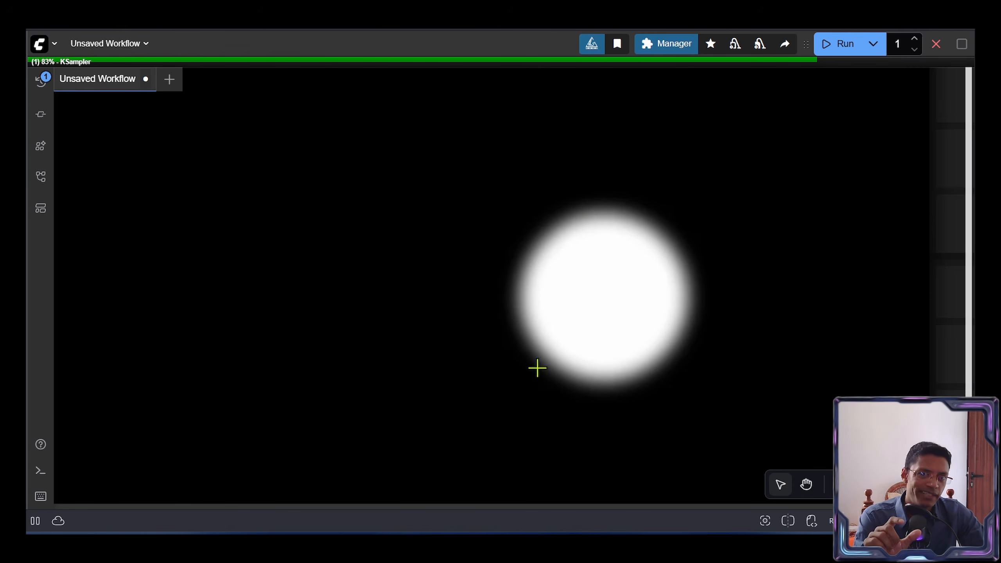
{"action": "scroll", "coordinate": [650, 297], "scroll_direction": "down", "scroll_amount": 10}
{"action": "scroll", "coordinate": [503, 317], "scroll_direction": "up", "scroll_amount": 7}
{"action": "scroll", "coordinate": [424, 330], "scroll_direction": "down", "scroll_amount": 3}
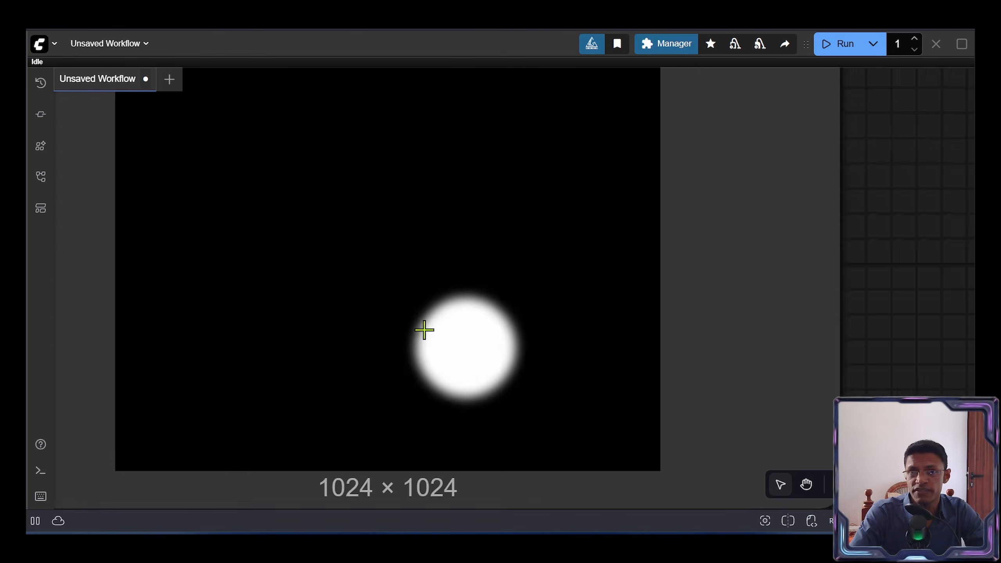
{"action": "scroll", "coordinate": [424, 330], "scroll_direction": "down", "scroll_amount": 9}
{"action": "scroll", "coordinate": [538, 103], "scroll_direction": "down", "scroll_amount": 1}
{"action": "left_click_drag", "start_coordinate": [551, 124], "coordinate": [438, 418]}
{"action": "scroll", "coordinate": [505, 250], "scroll_direction": "down", "scroll_amount": 1}
{"action": "left_click_drag", "start_coordinate": [858, 193], "coordinate": [302, 269]}
{"action": "scroll", "coordinate": [508, 229], "scroll_direction": "up", "scroll_amount": 9}
{"action": "left_click_drag", "start_coordinate": [508, 229], "coordinate": [473, 310]}
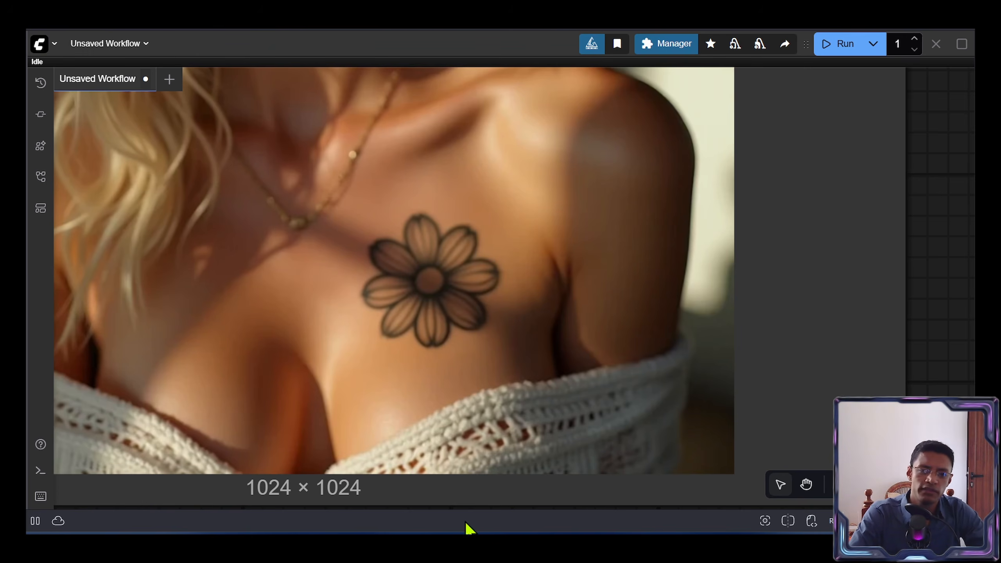
Switch to the output folder in the file manager, open ComfyUI_00107_.png and compare its tattoo edges with the newest output
{"action": "key", "text": "alt+Tab"}
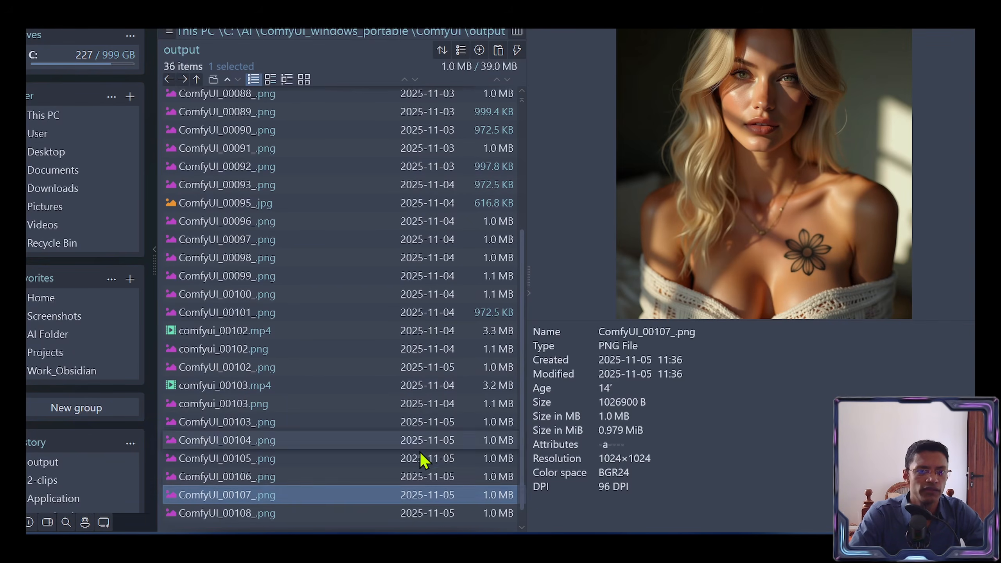
{"action": "double_click", "coordinate": [272, 496]}
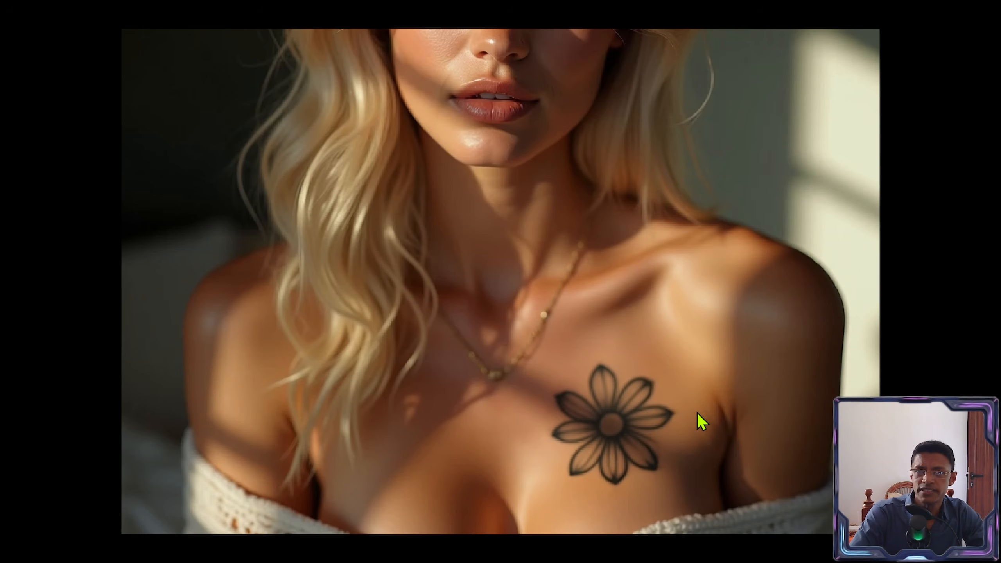
{"action": "scroll", "coordinate": [628, 465], "scroll_direction": "up", "scroll_amount": 4}
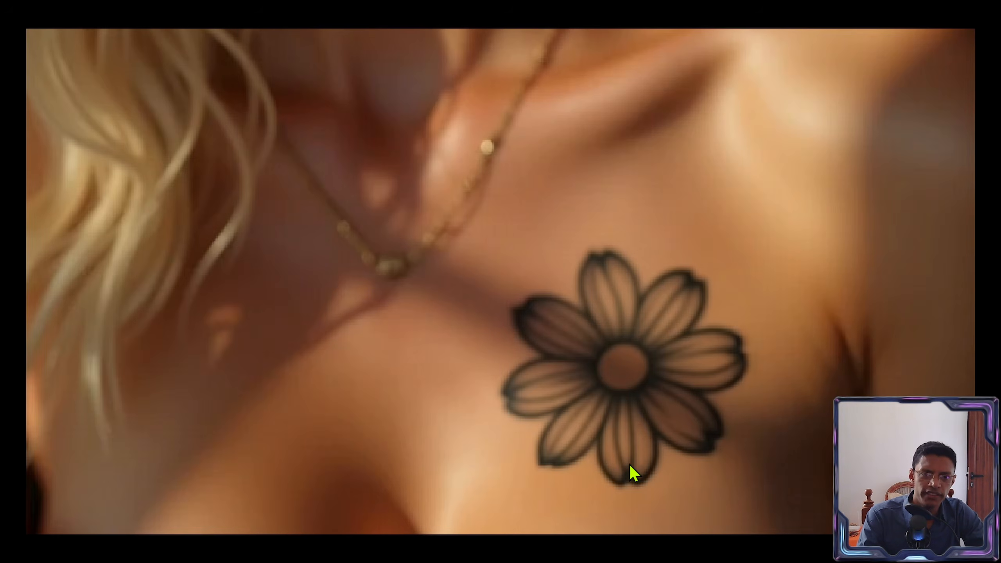
{"action": "scroll", "coordinate": [630, 465], "scroll_direction": "down", "scroll_amount": 5}
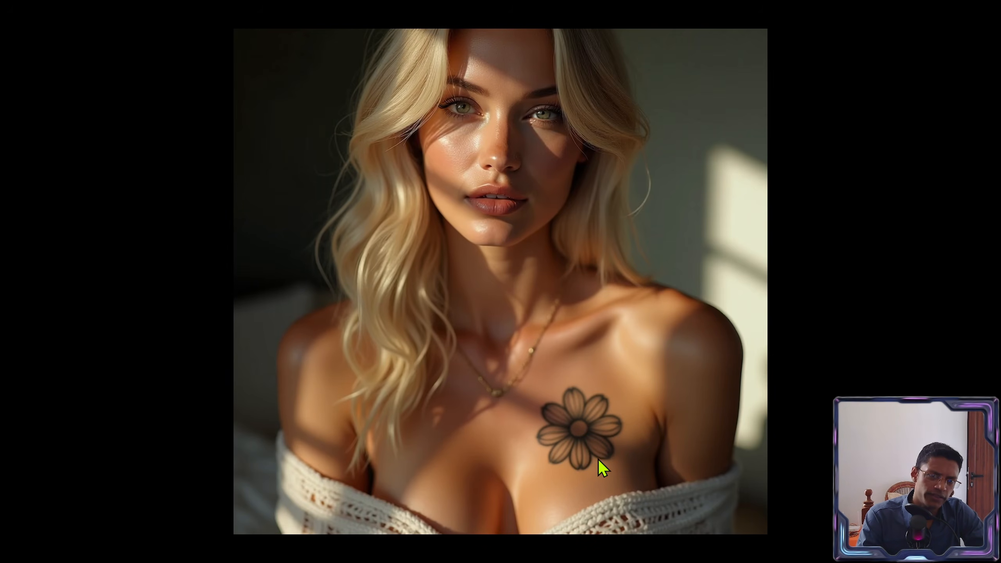
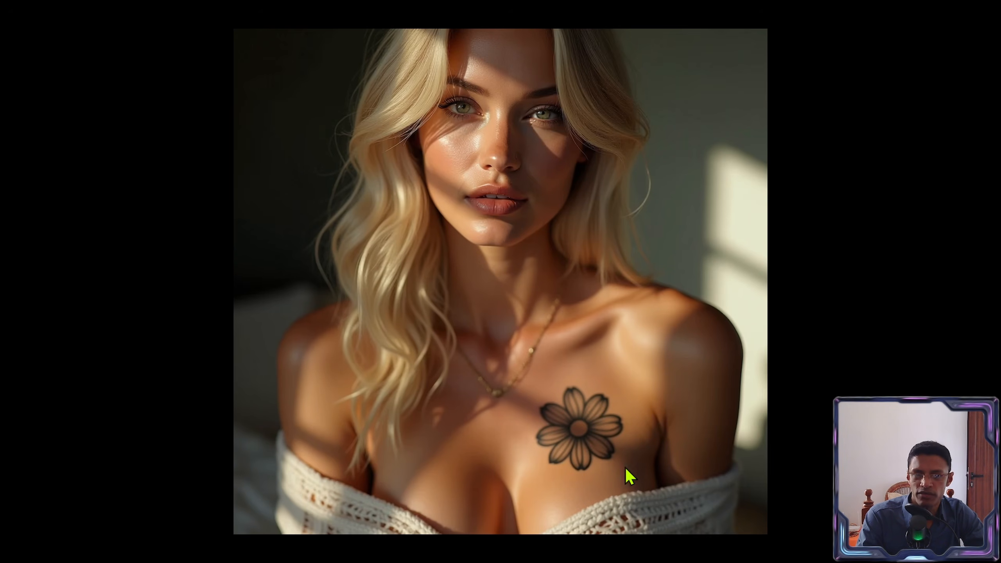
{"action": "scroll", "coordinate": [575, 463], "scroll_direction": "up", "scroll_amount": 3}
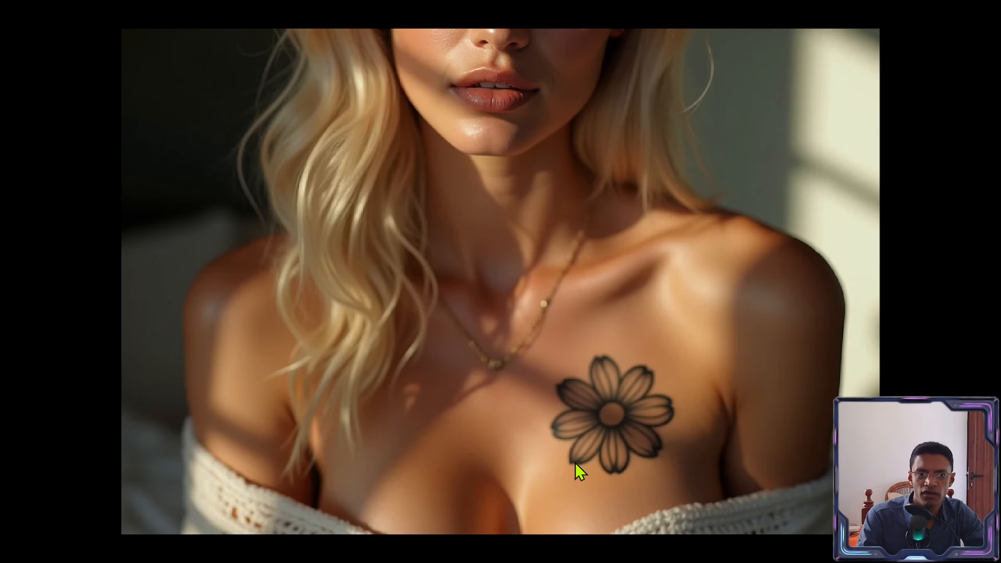
{"action": "scroll", "coordinate": [660, 464], "scroll_direction": "down", "scroll_amount": 3}
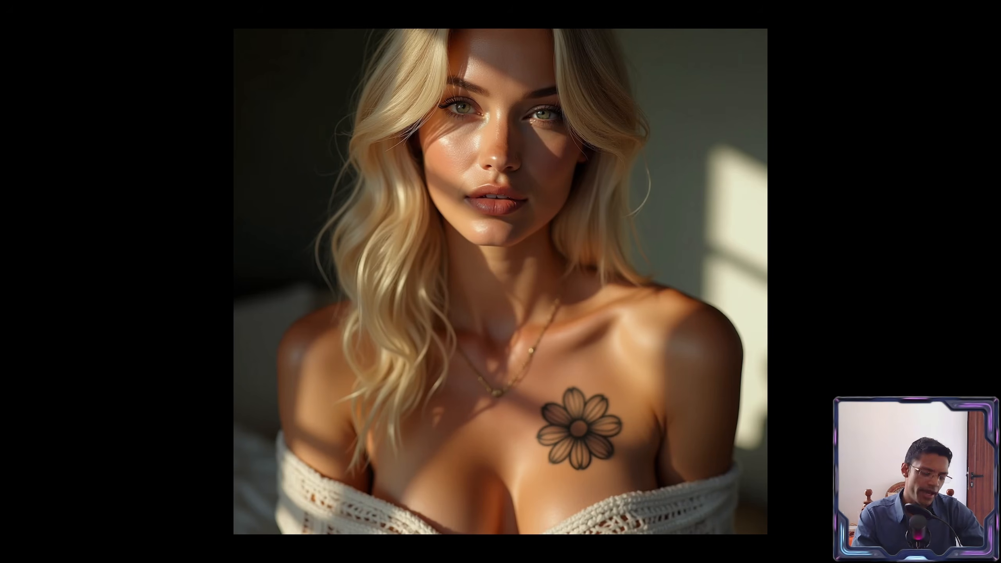
{"action": "key", "text": "Escape"}
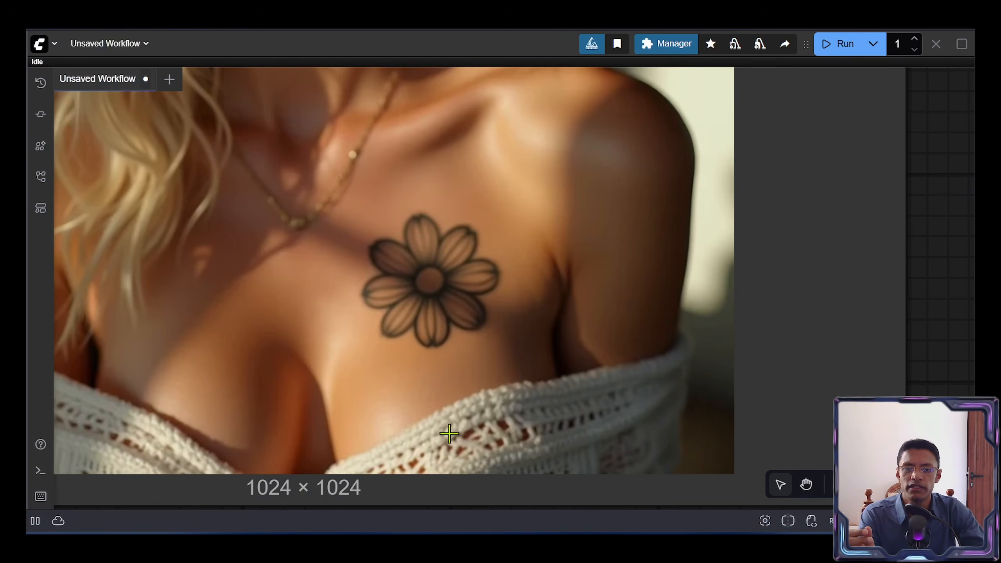
Load qwen-inpainting-workflow.json from the Qwen Image Inpainting folder in the file manager into ComfyUI
{"action": "scroll", "coordinate": [442, 371], "scroll_direction": "down", "scroll_amount": 3}
{"action": "scroll", "coordinate": [442, 371], "scroll_direction": "down", "scroll_amount": 7}
{"action": "left_click_drag", "start_coordinate": [241, 375], "coordinate": [744, 306]}
{"action": "left_click_drag", "start_coordinate": [580, 339], "coordinate": [606, 206]}
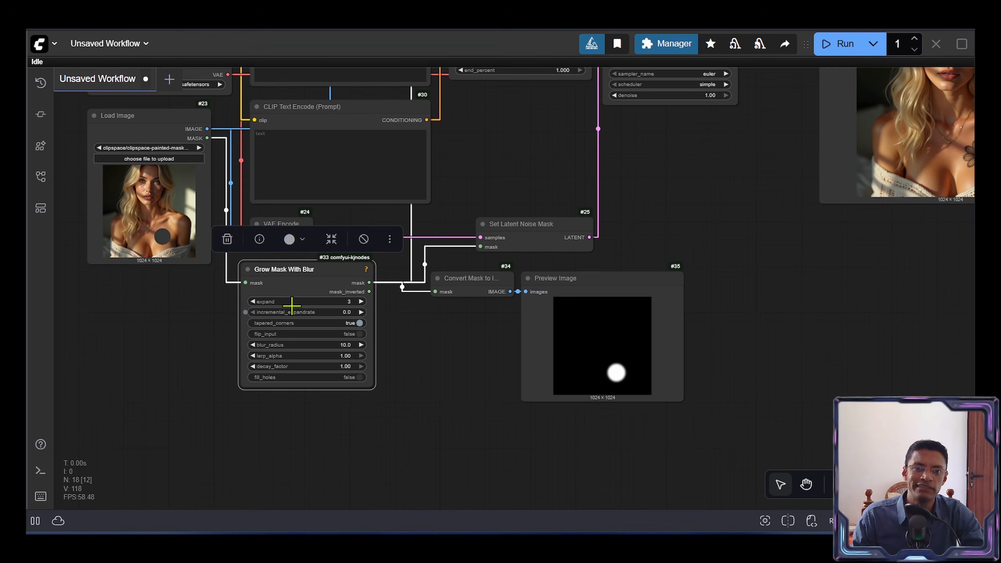
{"action": "left_click_drag", "start_coordinate": [219, 258], "coordinate": [695, 466]}
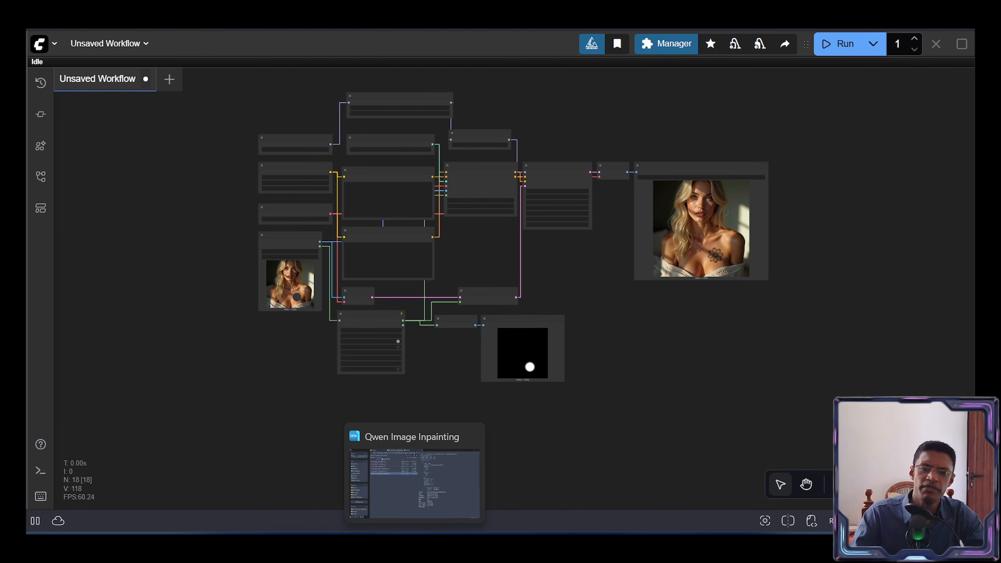
{"action": "left_click", "coordinate": [414, 481]}
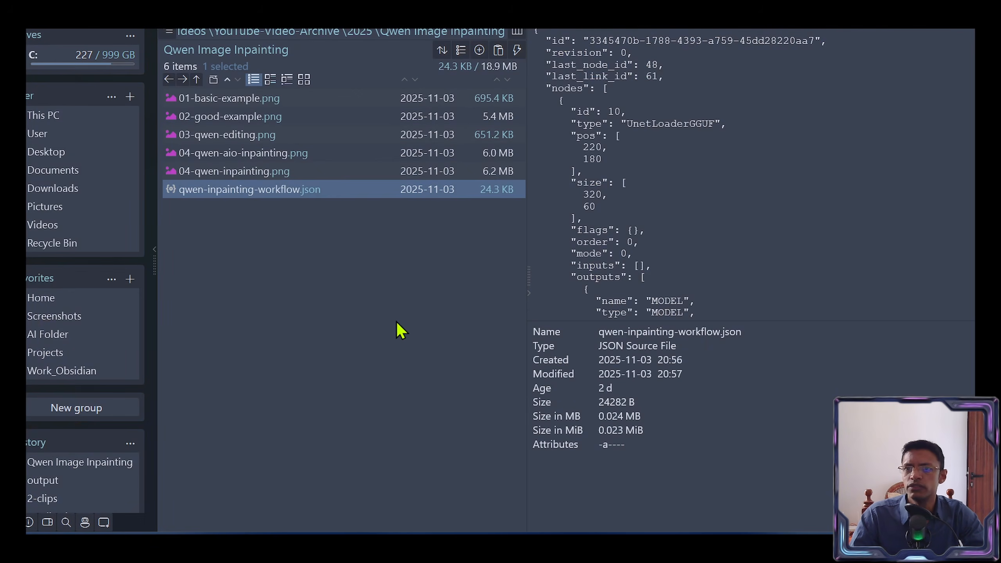
{"action": "left_click_drag", "start_coordinate": [234, 196], "coordinate": [362, 361]}
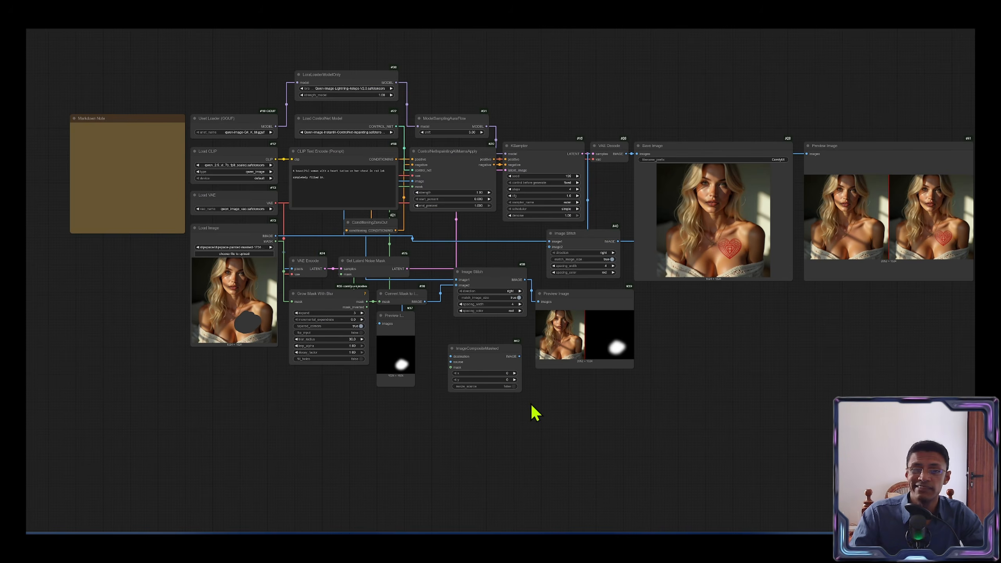
Examine the loaded workflow's model loaders, Lightning LoRA, ControlNet, prompt and ModelSamplingAuraFlow nodes
{"action": "scroll", "coordinate": [266, 150], "scroll_direction": "up", "scroll_amount": 8}
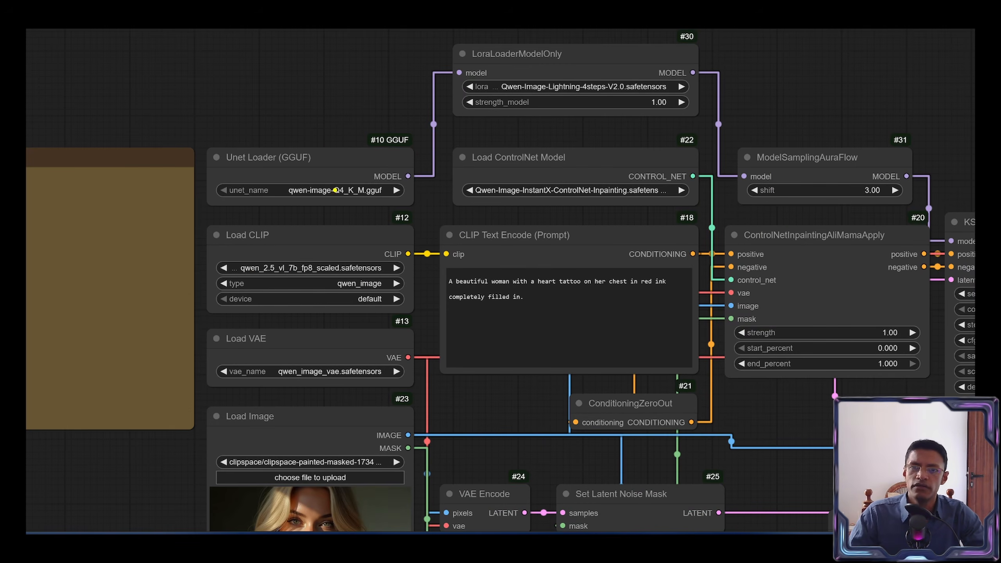
{"action": "mouse_move", "coordinate": [245, 138]}
{"action": "left_mouse_down"}
{"action": "mouse_move", "coordinate": [285, 142]}
{"action": "mouse_move", "coordinate": [254, 346]}
{"action": "left_mouse_up"}
{"action": "left_click_drag", "start_coordinate": [569, 45], "coordinate": [532, 47]}
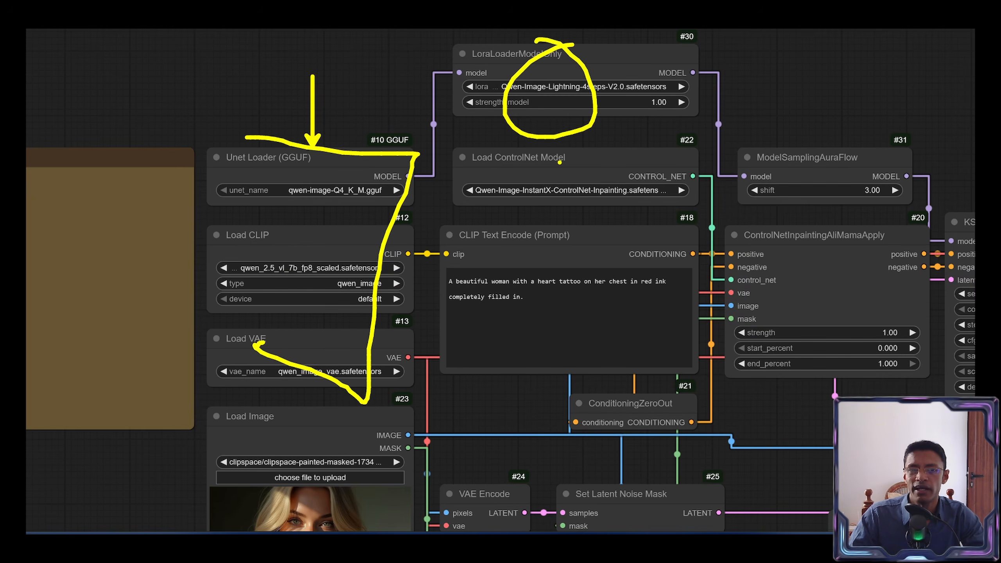
{"action": "left_click_drag", "start_coordinate": [559, 152], "coordinate": [543, 167]}
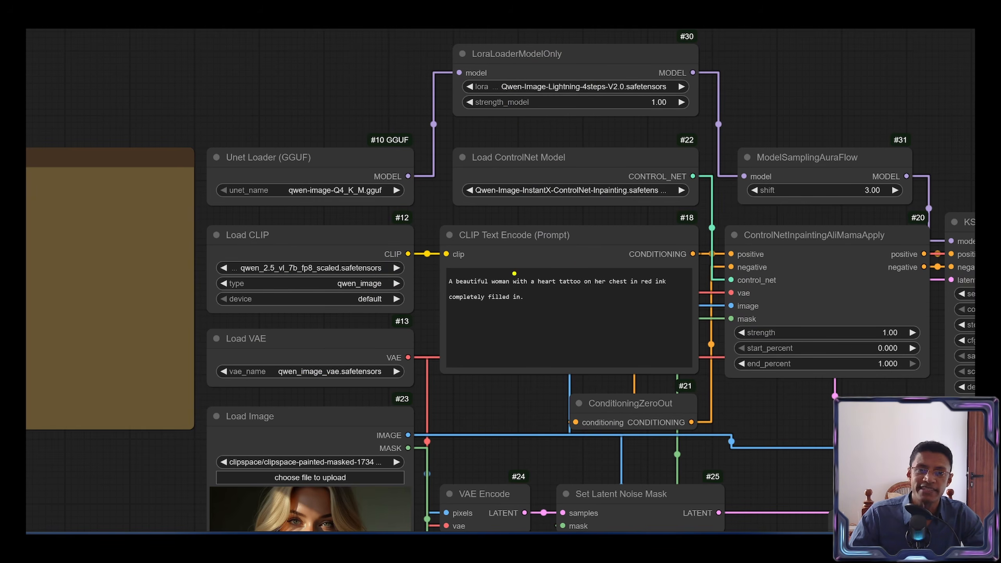
{"action": "mouse_move", "coordinate": [524, 256]}
{"action": "left_mouse_down"}
{"action": "mouse_move", "coordinate": [438, 324]}
{"action": "mouse_move", "coordinate": [547, 245]}
{"action": "mouse_move", "coordinate": [511, 244]}
{"action": "left_mouse_up"}
{"action": "left_click", "coordinate": [583, 333]}
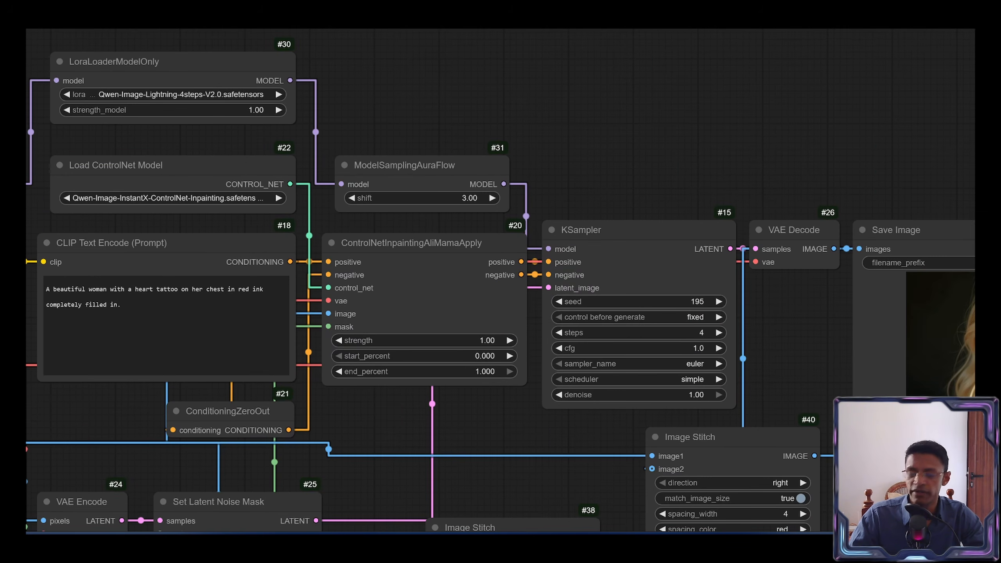
{"action": "mouse_move", "coordinate": [446, 143]}
{"action": "left_mouse_down"}
{"action": "mouse_move", "coordinate": [406, 232]}
{"action": "mouse_move", "coordinate": [418, 153]}
{"action": "left_mouse_up"}
{"action": "key", "text": "Escape"}
Examine the loaded workflow's blurred mask preview and the stitched preview of the original image beside the mask
{"action": "scroll", "coordinate": [511, 307], "scroll_direction": "down", "scroll_amount": 12}
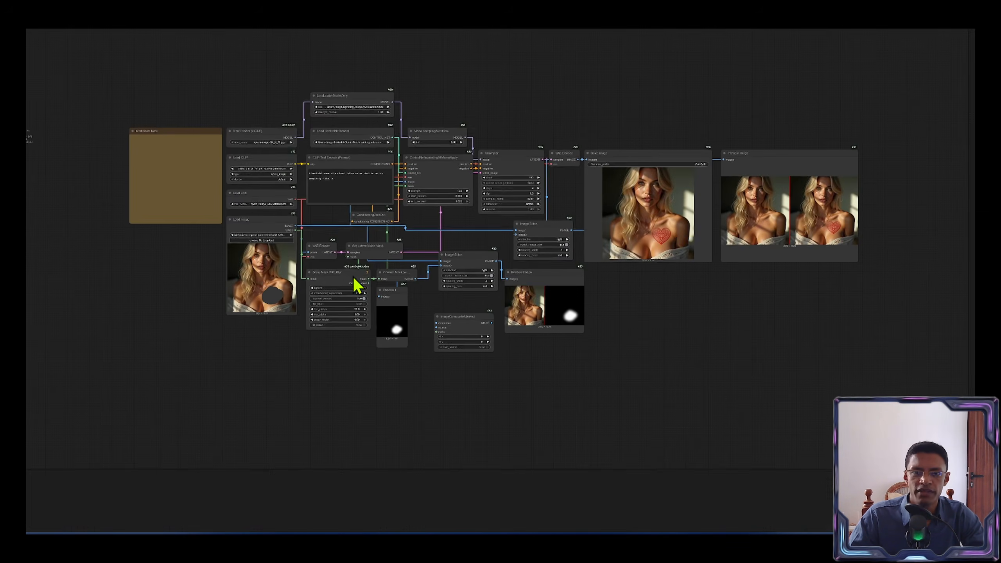
{"action": "scroll", "coordinate": [356, 283], "scroll_direction": "up", "scroll_amount": 12}
{"action": "scroll", "coordinate": [441, 312], "scroll_direction": "down", "scroll_amount": 5}
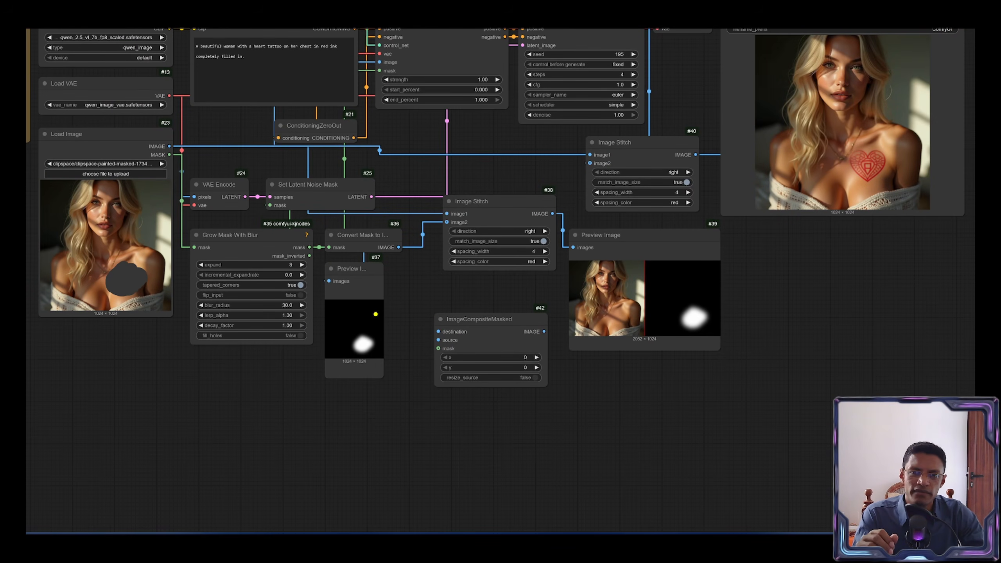
{"action": "left_click_drag", "start_coordinate": [376, 274], "coordinate": [388, 290]}
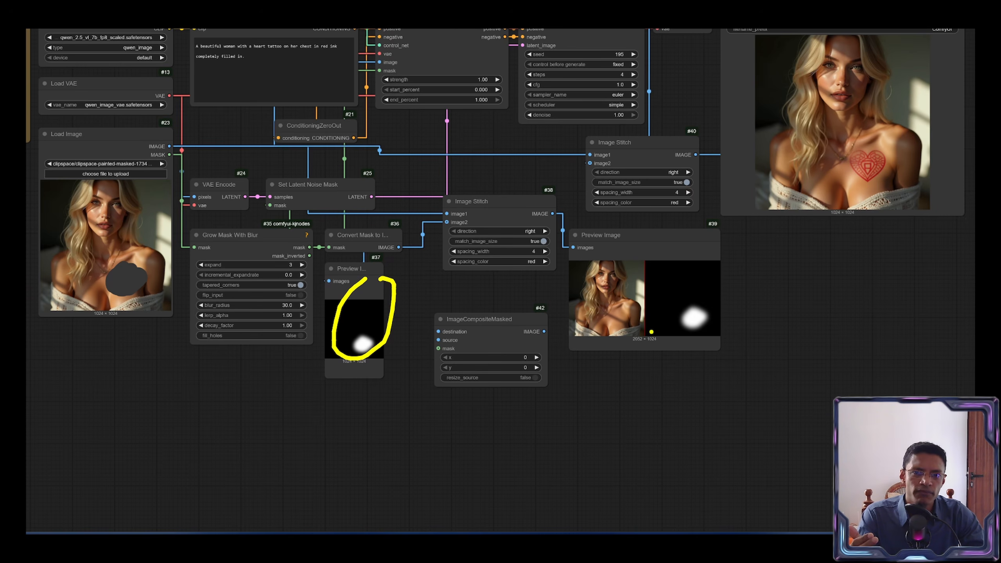
{"action": "mouse_move", "coordinate": [681, 237]}
{"action": "left_mouse_down"}
{"action": "mouse_move", "coordinate": [625, 236]}
{"action": "mouse_move", "coordinate": [566, 340]}
{"action": "mouse_move", "coordinate": [723, 287]}
{"action": "mouse_move", "coordinate": [649, 247]}
{"action": "left_mouse_up"}
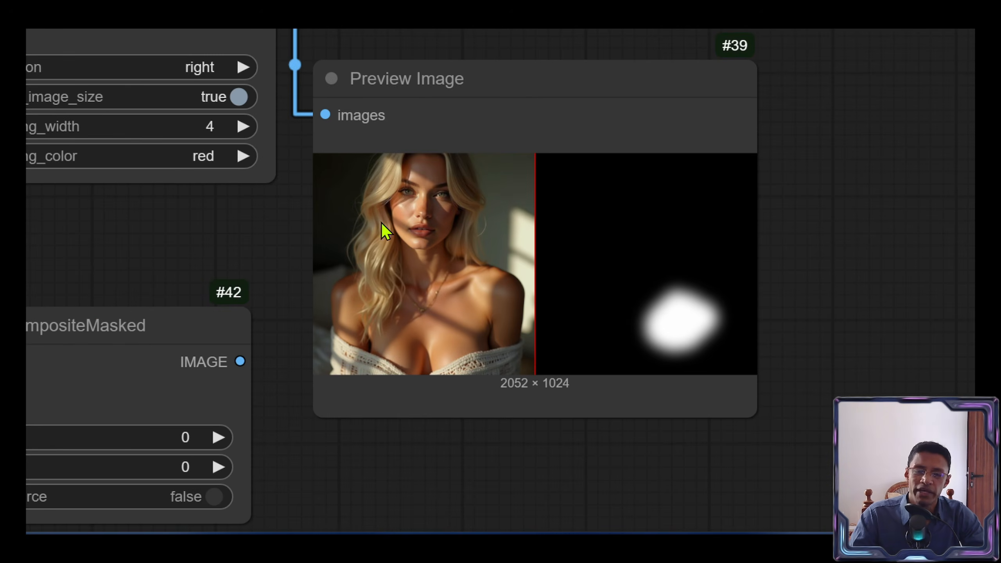
Inspect the soft edge of the white mask area beside the original portrait in the lower stitched preview
{"action": "scroll", "coordinate": [666, 321], "scroll_direction": "up", "scroll_amount": 7}
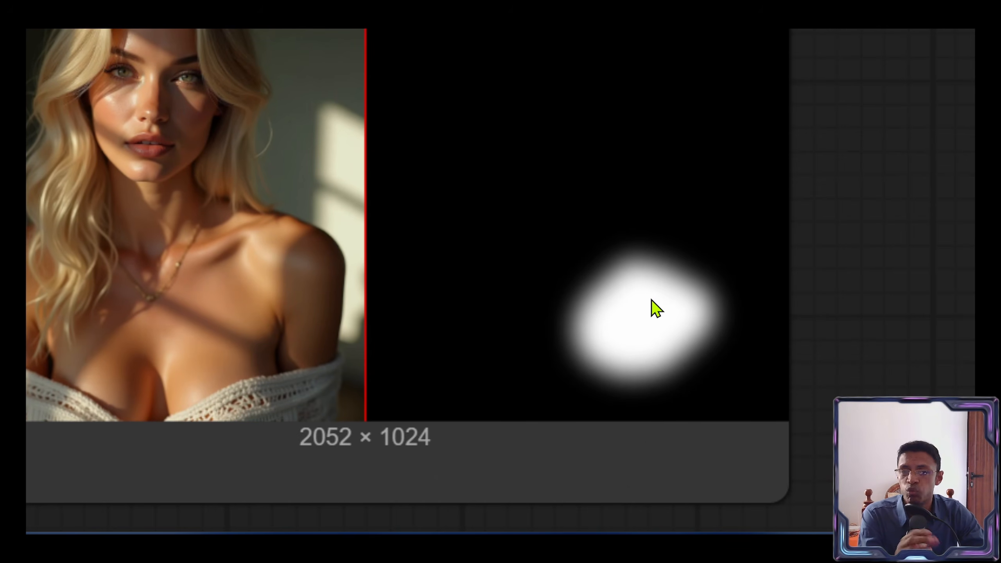
{"action": "scroll", "coordinate": [616, 315], "scroll_direction": "down", "scroll_amount": 11}
{"action": "left_click_drag", "start_coordinate": [609, 213], "coordinate": [555, 283]}
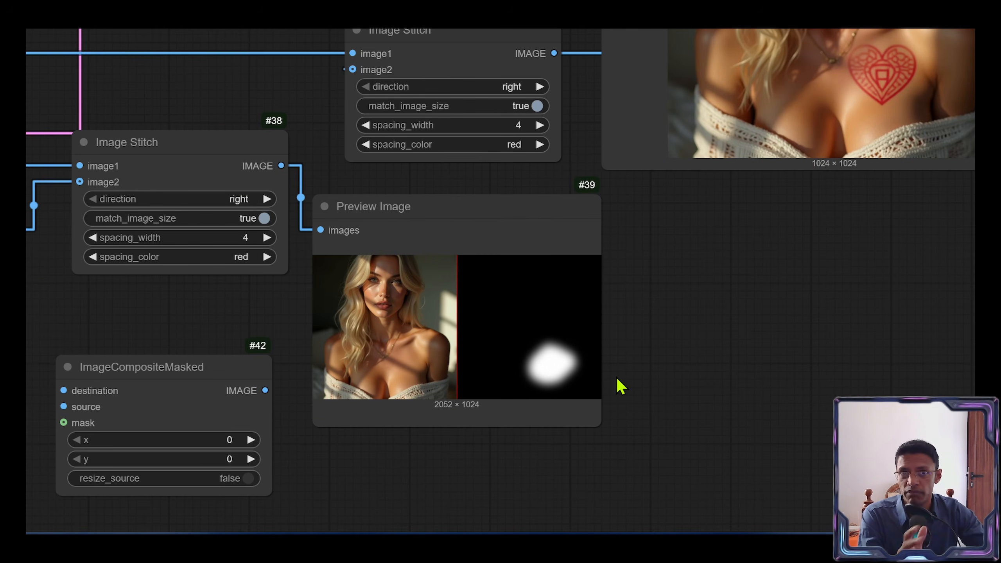
{"action": "scroll", "coordinate": [606, 297], "scroll_direction": "down", "scroll_amount": 7}
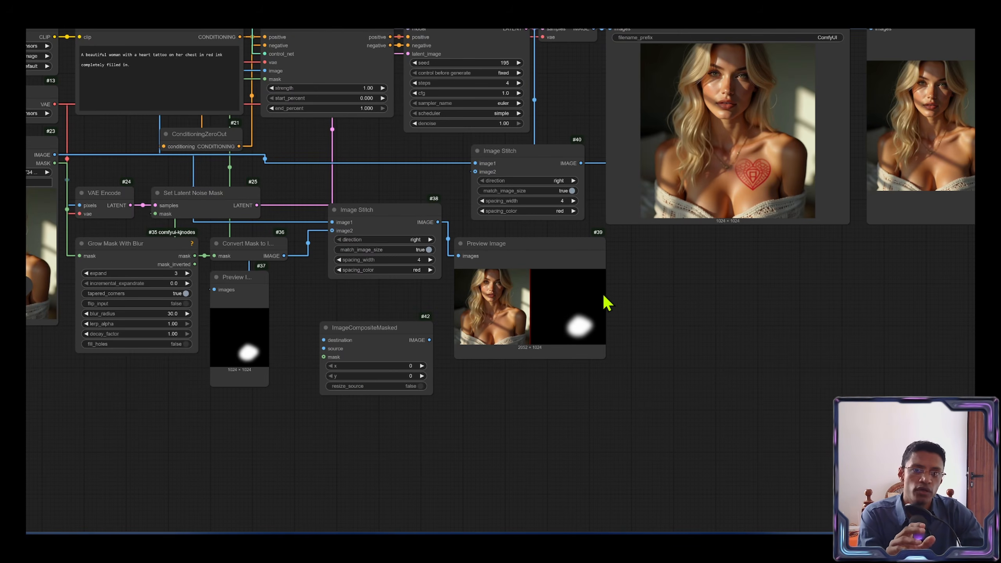
Compare the original and tattooed portraits in the final stitched preview, temporarily marking the face, the area outside the tattoo and the chest, then clear the marks
{"action": "left_click_drag", "start_coordinate": [726, 207], "coordinate": [622, 298]}
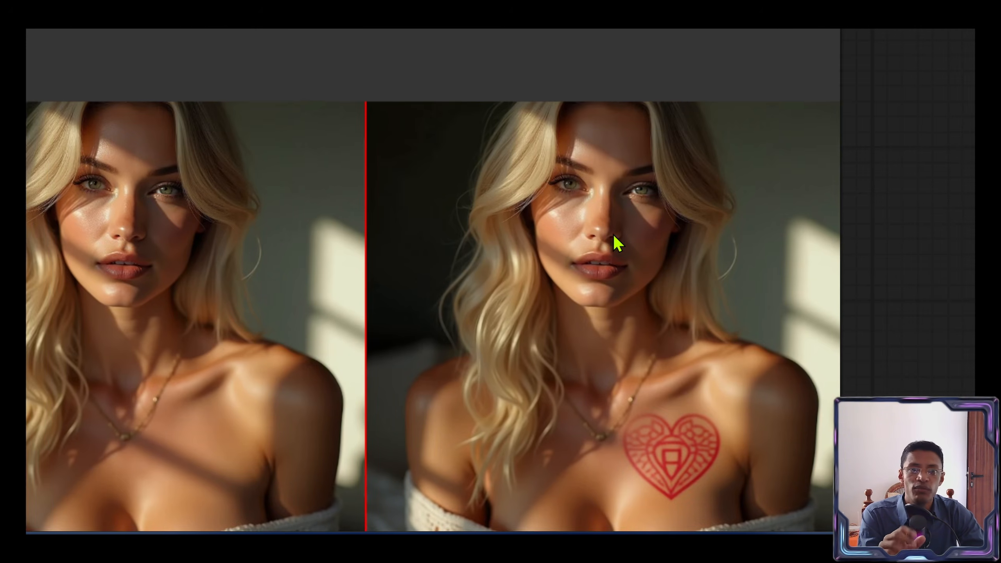
{"action": "left_click_drag", "start_coordinate": [612, 233], "coordinate": [582, 208]}
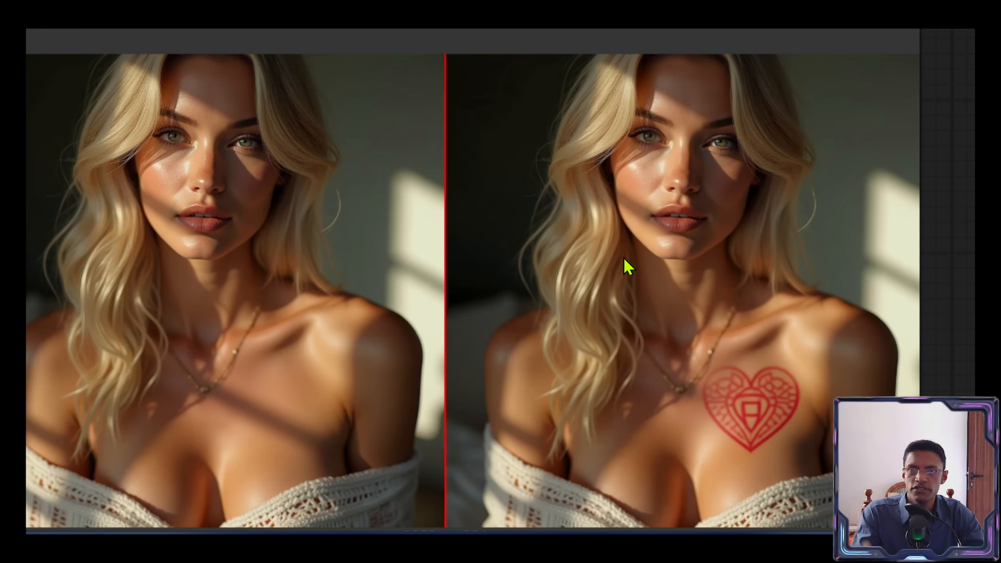
{"action": "mouse_move", "coordinate": [280, 138]}
{"action": "left_mouse_down"}
{"action": "mouse_move", "coordinate": [212, 234]}
{"action": "mouse_move", "coordinate": [225, 144]}
{"action": "left_mouse_up"}
{"action": "left_click_drag", "start_coordinate": [627, 137], "coordinate": [588, 131]}
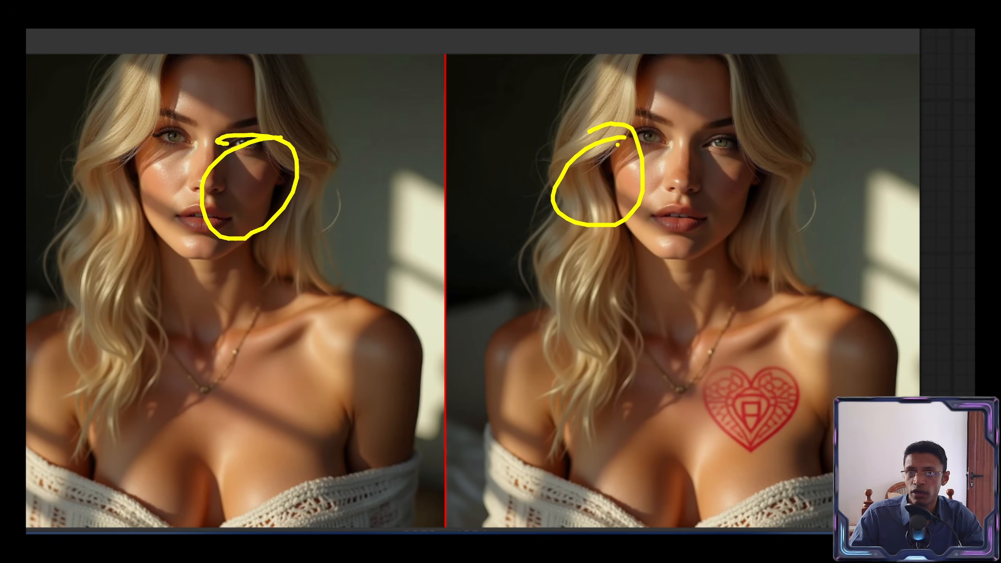
{"action": "key", "text": "e"}
{"action": "mouse_move", "coordinate": [817, 139]}
{"action": "left_mouse_down"}
{"action": "mouse_move", "coordinate": [541, 161]}
{"action": "mouse_move", "coordinate": [500, 367]}
{"action": "mouse_move", "coordinate": [771, 248]}
{"action": "mouse_move", "coordinate": [718, 38]}
{"action": "mouse_move", "coordinate": [624, 252]}
{"action": "left_mouse_up"}
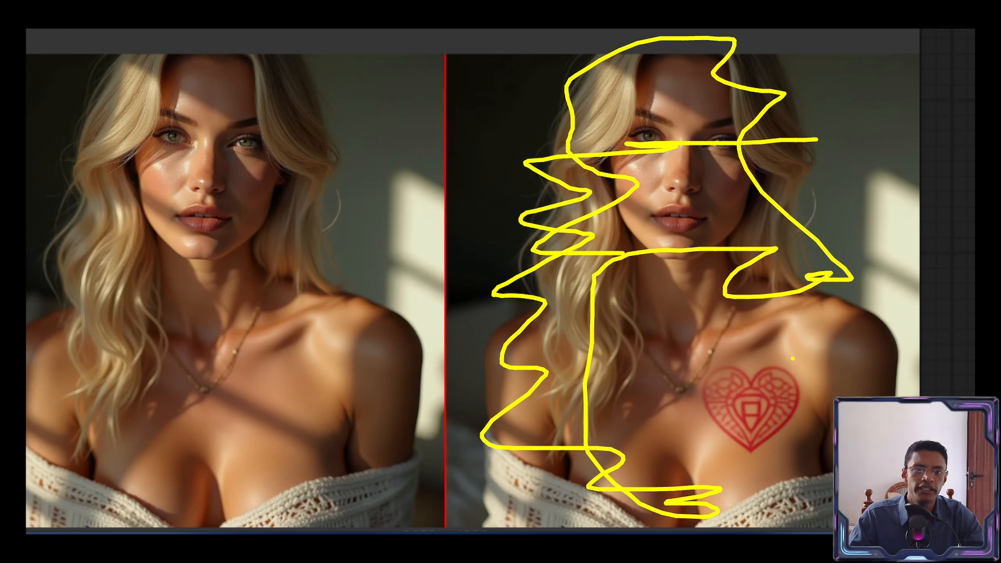
{"action": "left_click_drag", "start_coordinate": [290, 375], "coordinate": [262, 360]}
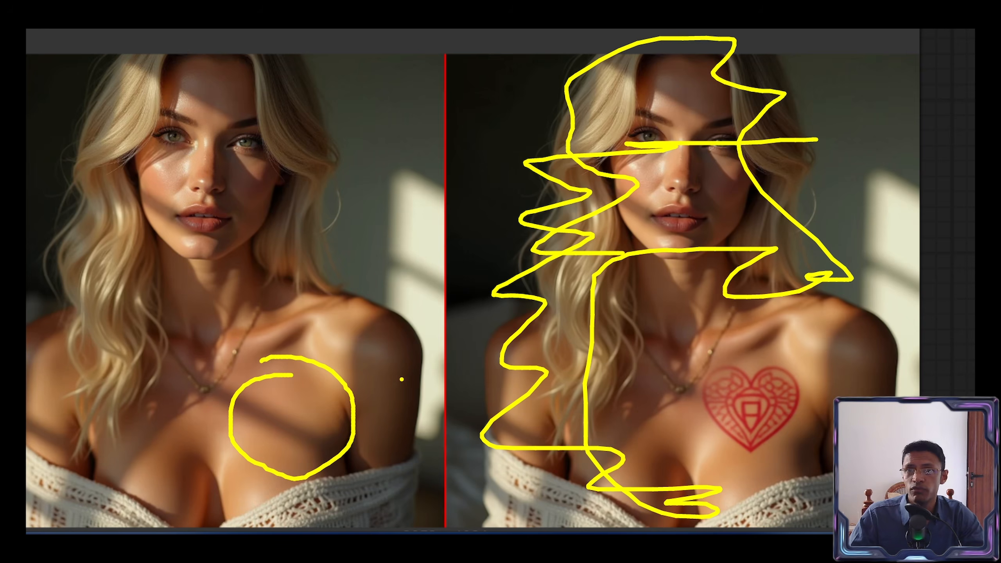
{"action": "key", "text": "Escape"}
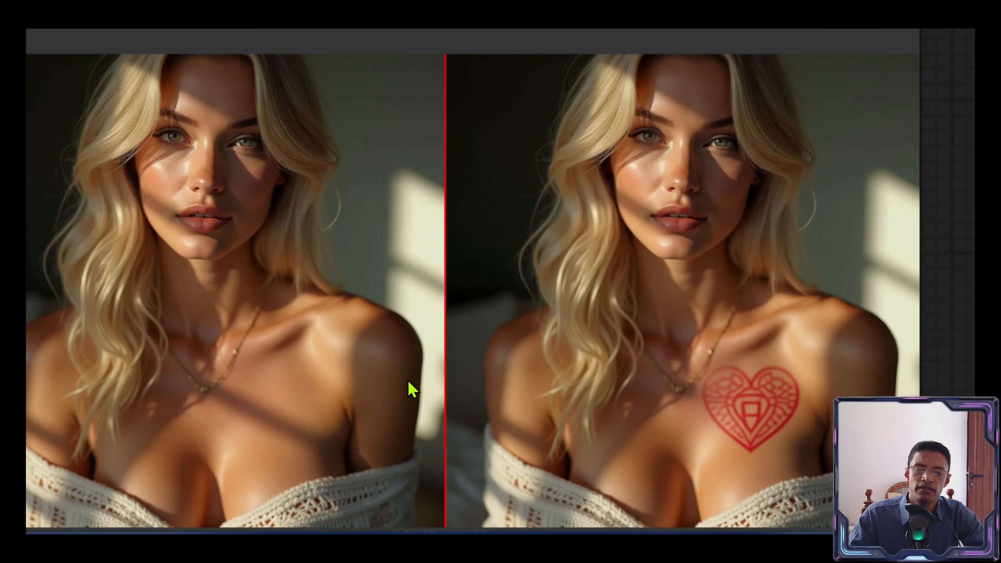
{"action": "scroll", "coordinate": [410, 388], "scroll_direction": "down", "scroll_amount": 2}
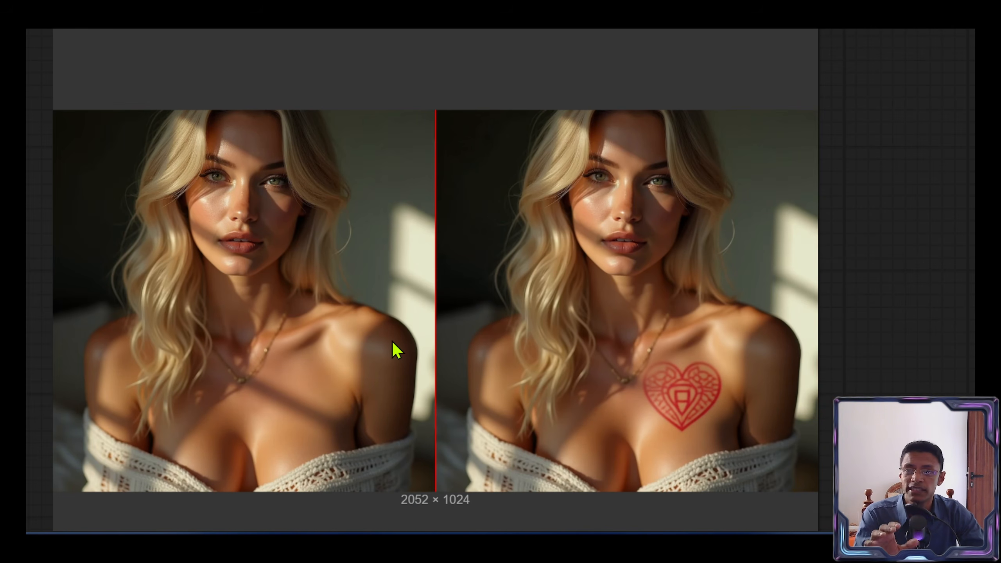